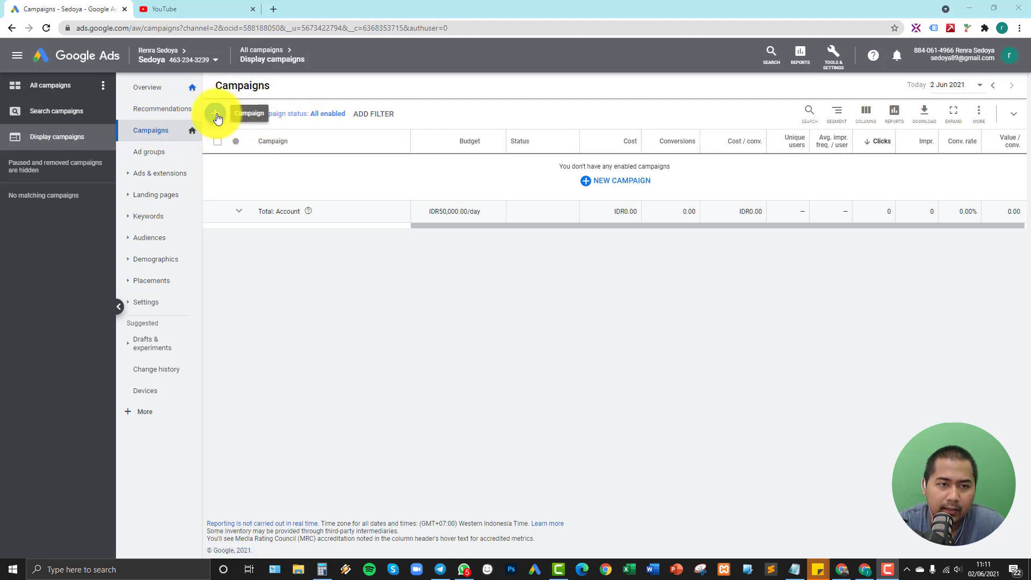
Start a new campaign with the Leads goal and the Display campaign type, and look over the available subtypes.
left_click(216, 116)
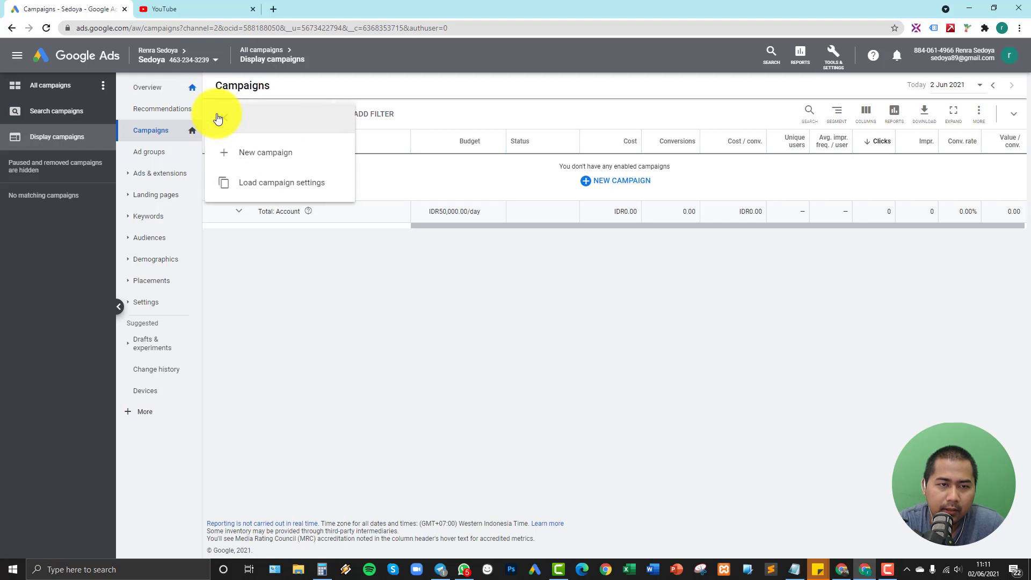
left_click(289, 156)
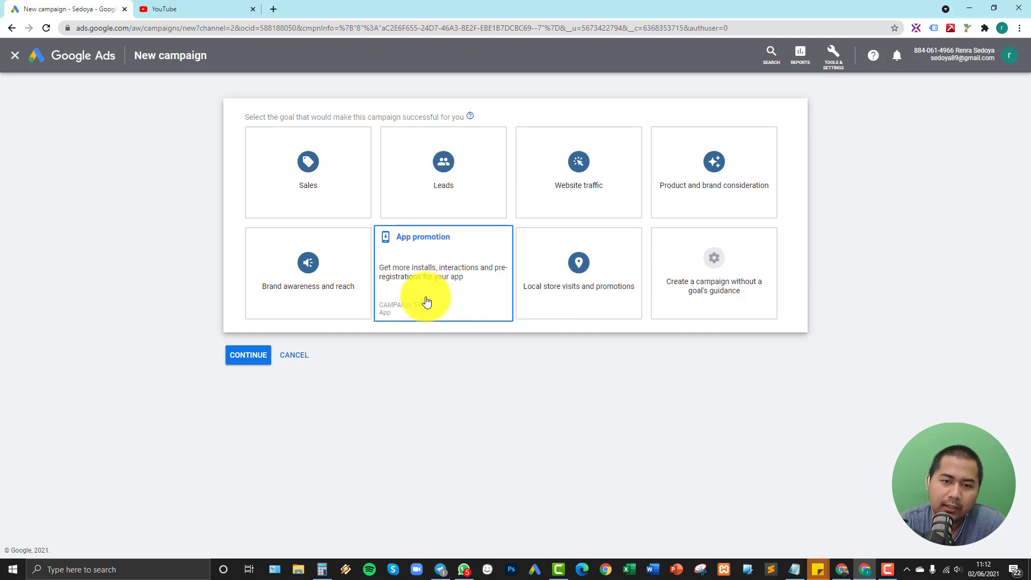
left_click(429, 200)
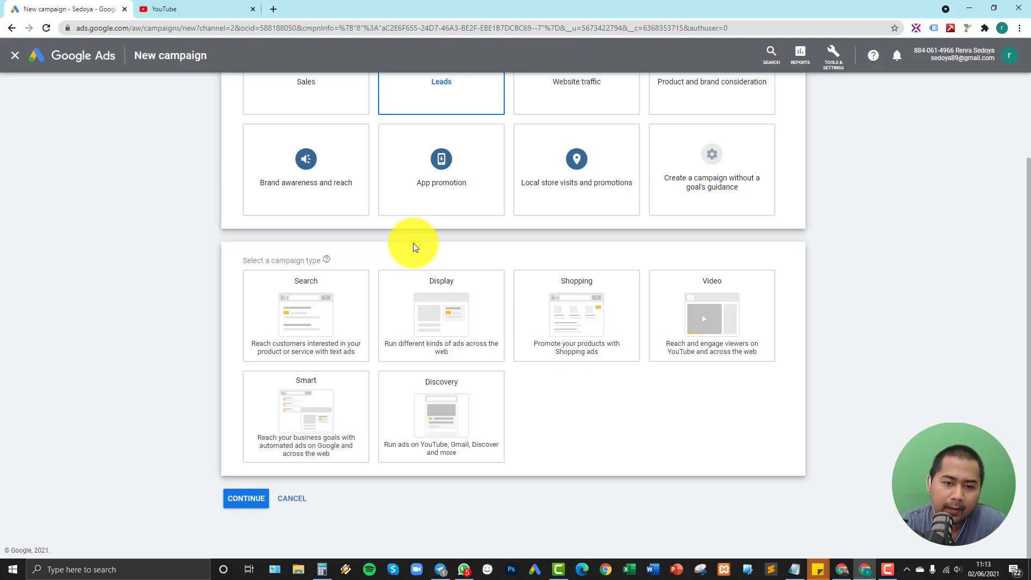
left_click(428, 307)
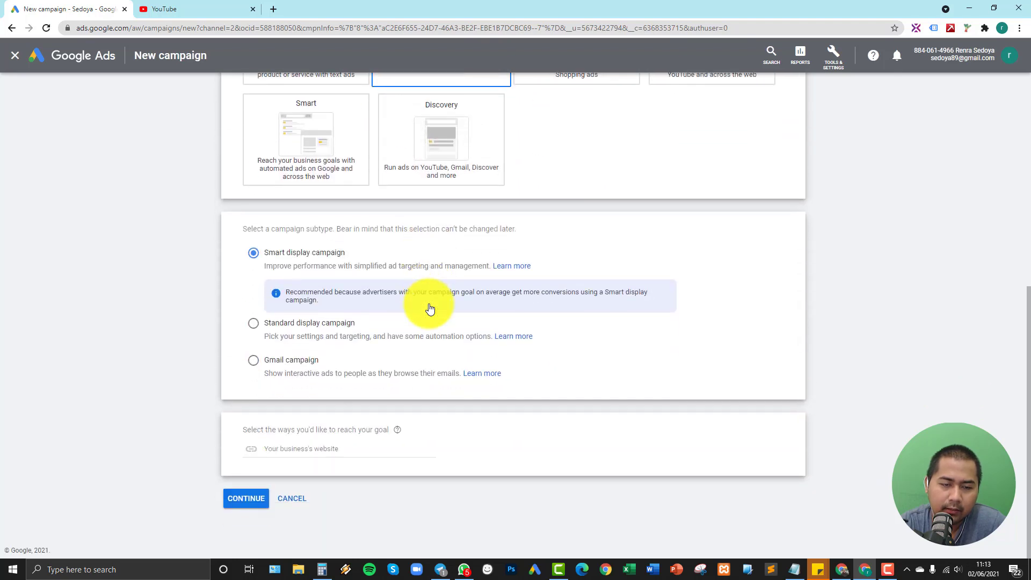
scroll(433, 333, "up", 7)
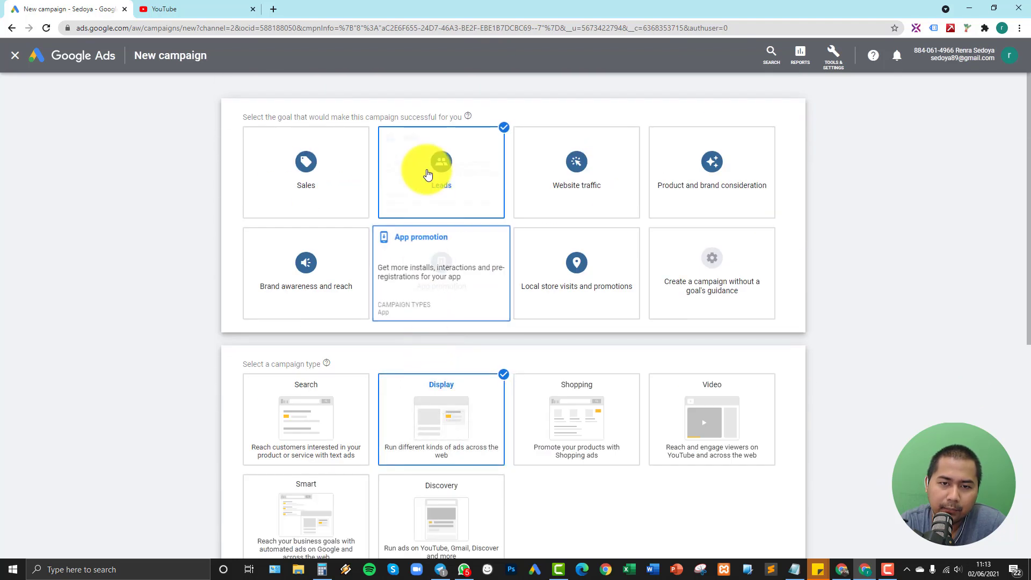
scroll(424, 269, "down", 4)
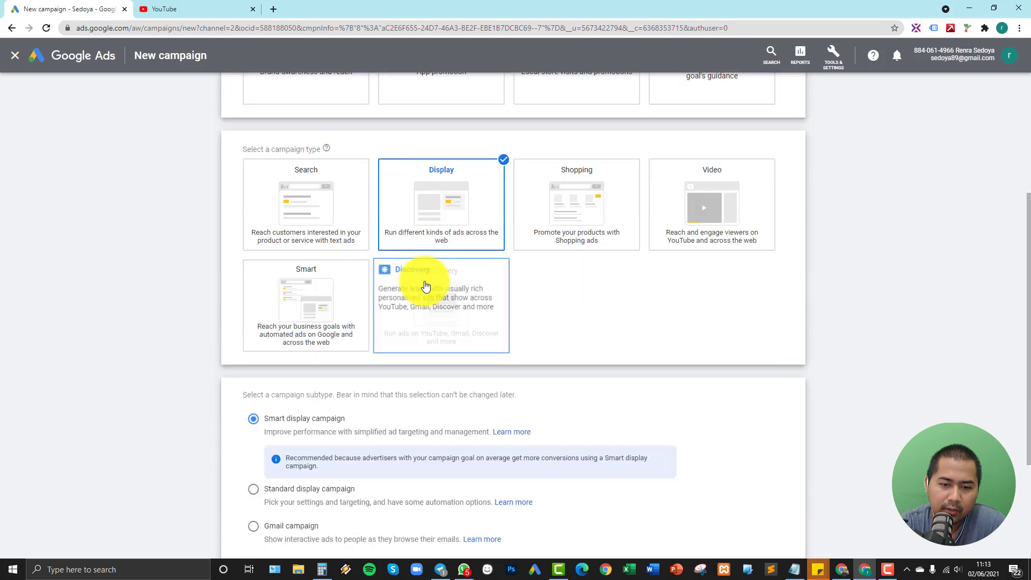
scroll(285, 302, "down", 3)
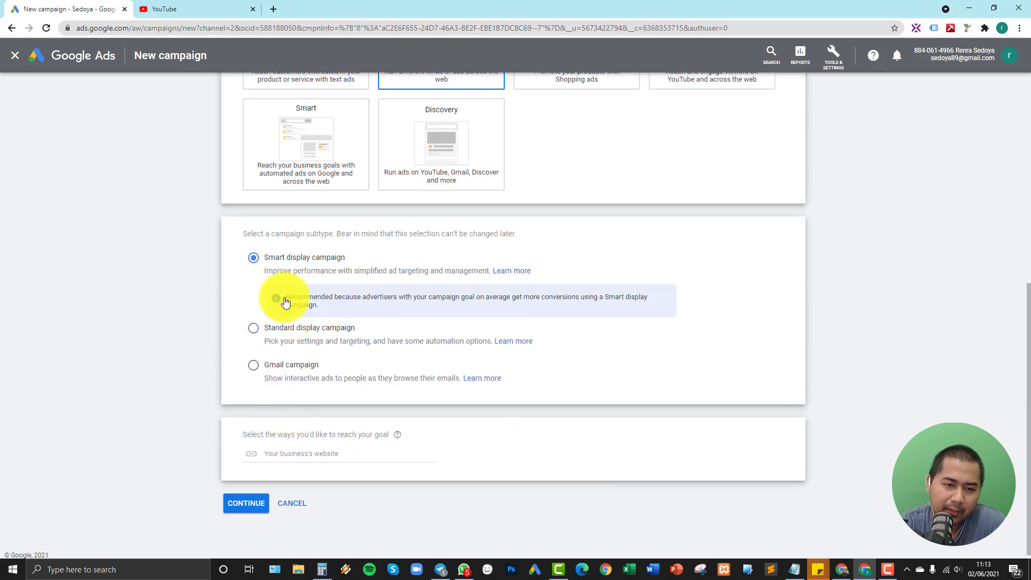
scroll(376, 306, "up", 6)
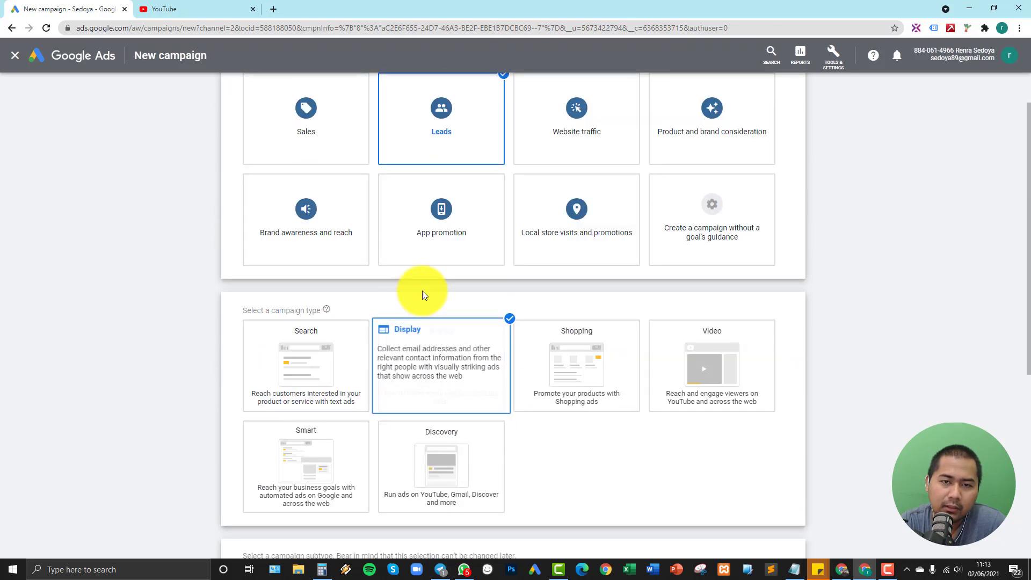
scroll(422, 291, "up", 1)
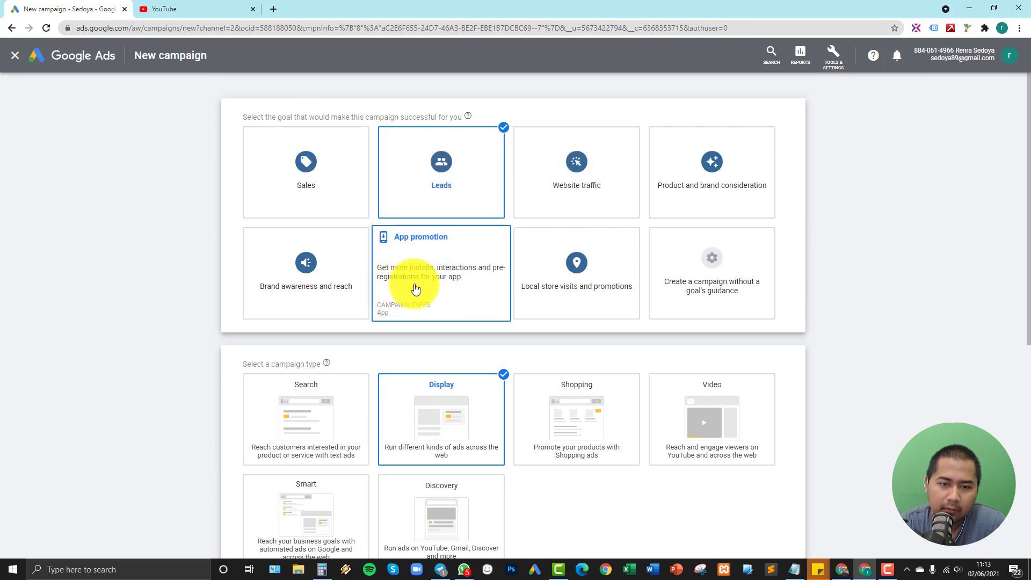
Try the Brand awareness and reach goal and the App promotion goal to compare the campaign types each one offers.
left_click(303, 284)
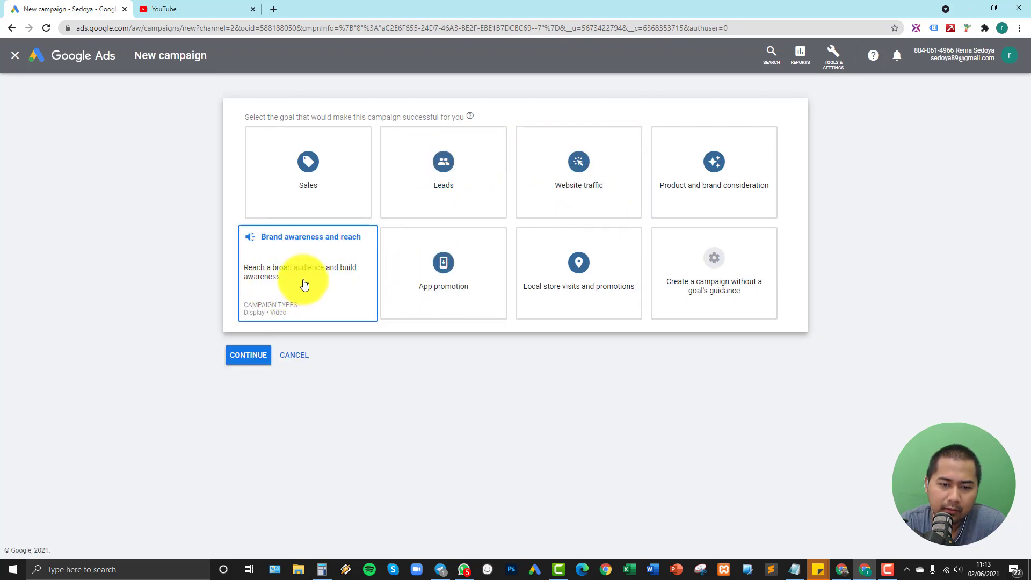
left_click(293, 283)
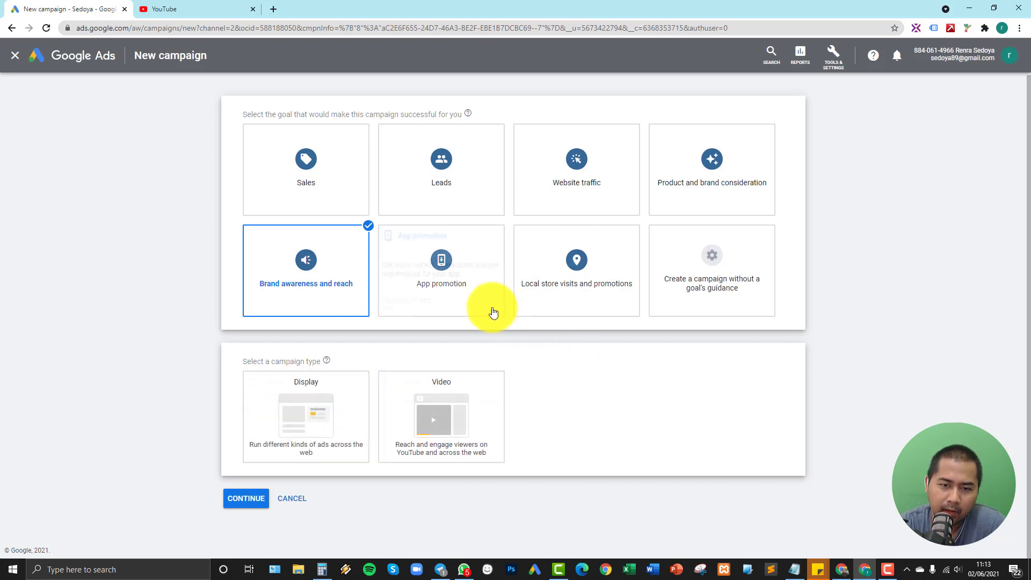
left_click(436, 277)
scroll(462, 269, "up", 2)
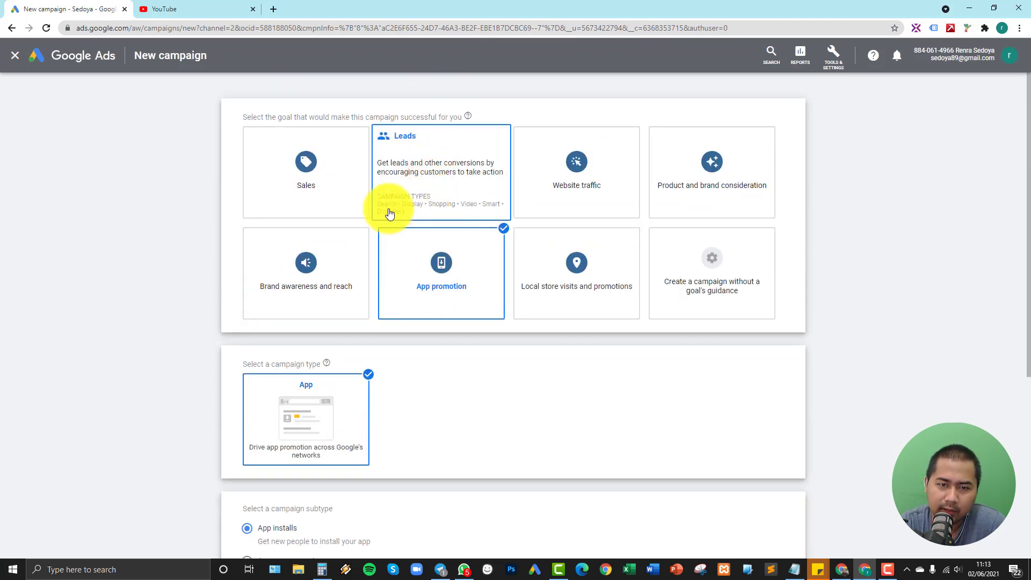
Set the campaign goal to Leads, the type to Display and the subtype to Standard display campaign.
left_click(439, 173)
double_click(451, 305)
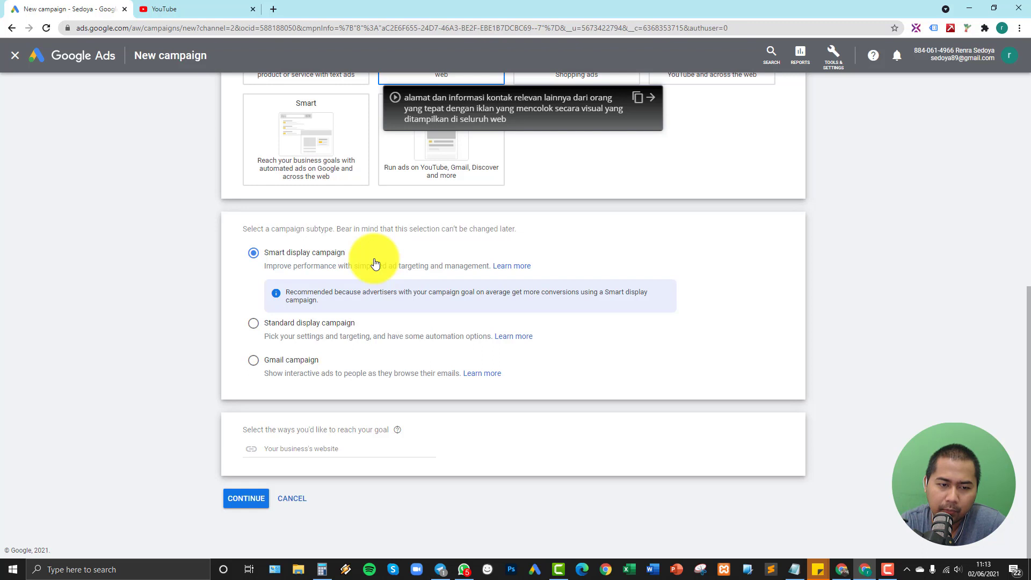
left_click(294, 334)
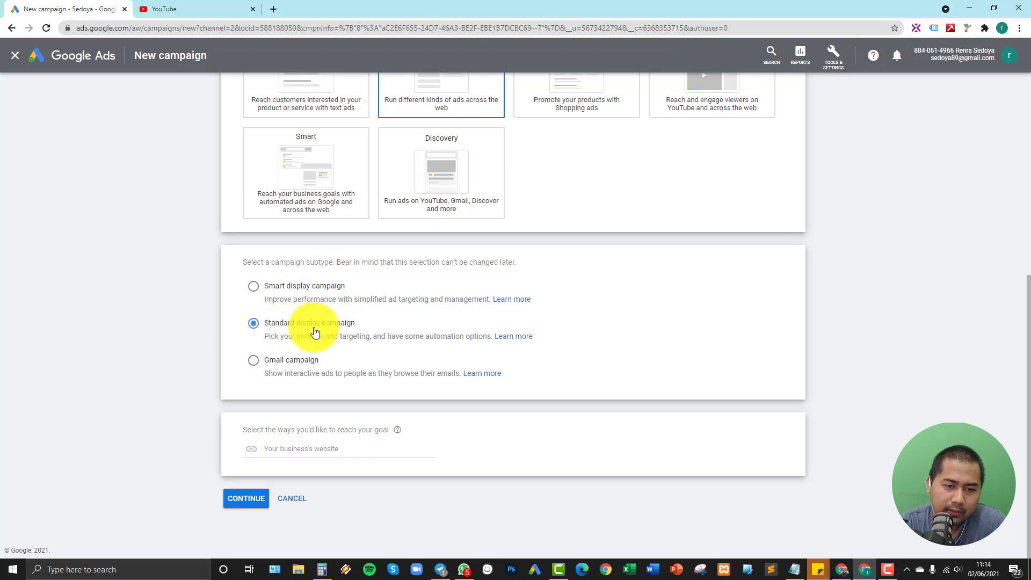
left_click(299, 455)
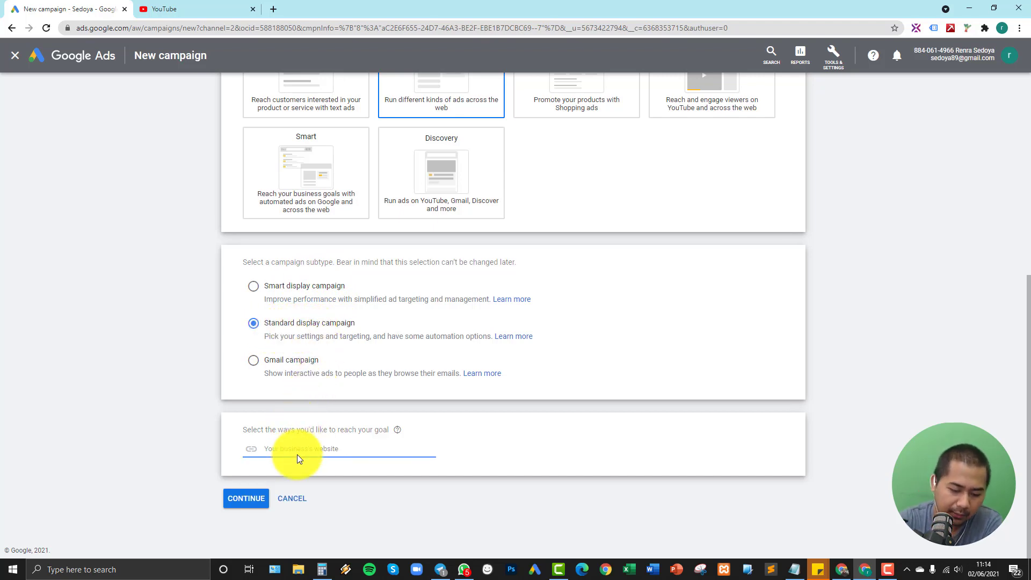
scroll(302, 349, "up", 1)
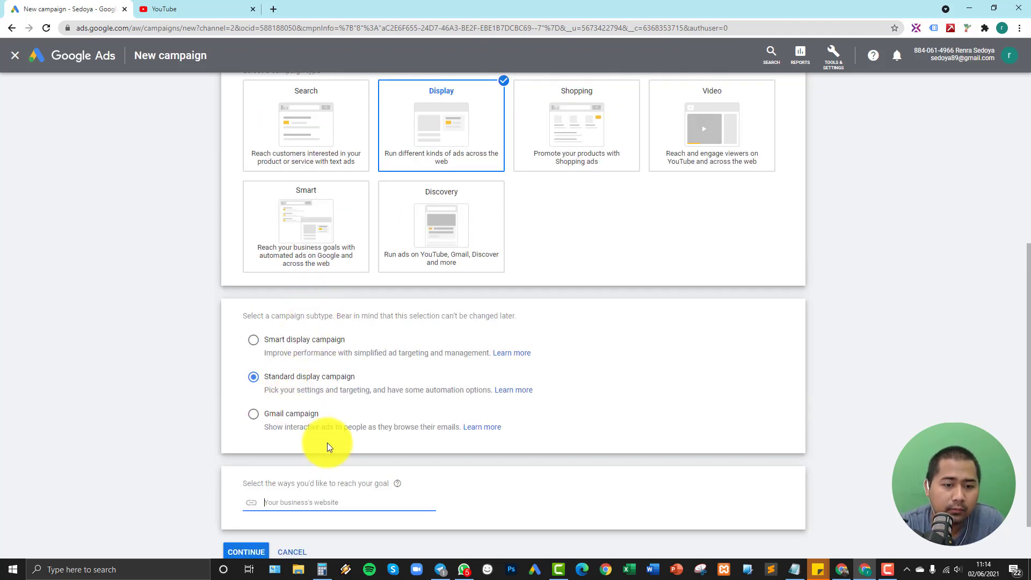
scroll(328, 443, "down", 1)
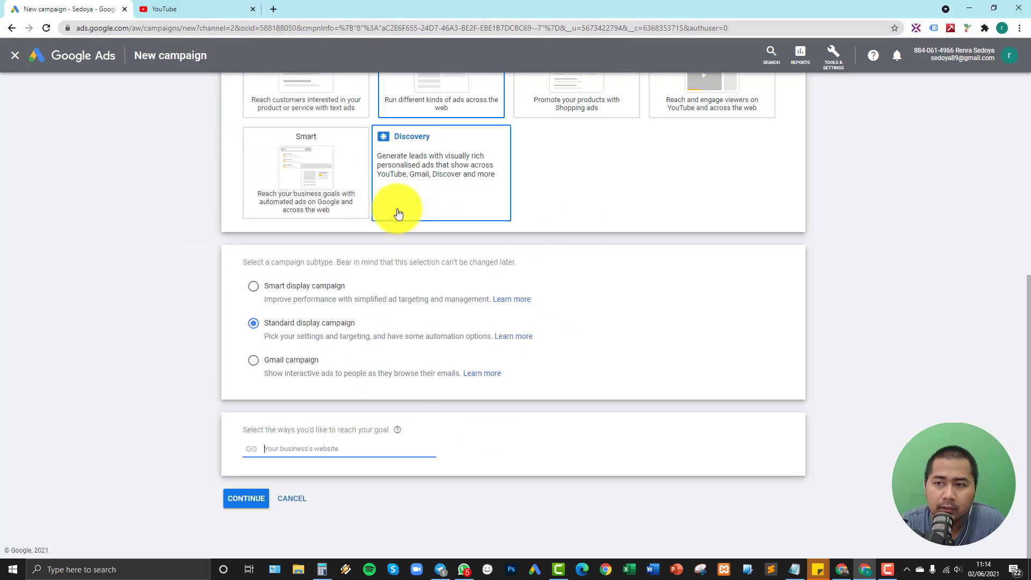
Search Google for wardah in a new browser tab and open the Wardah Beauty website from the results.
left_click(274, 9)
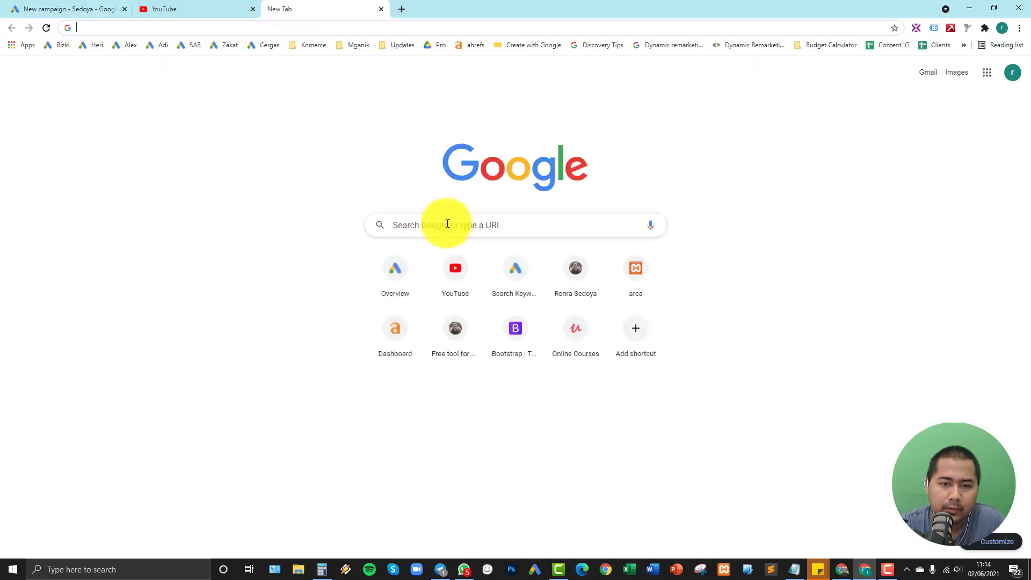
left_click(447, 224)
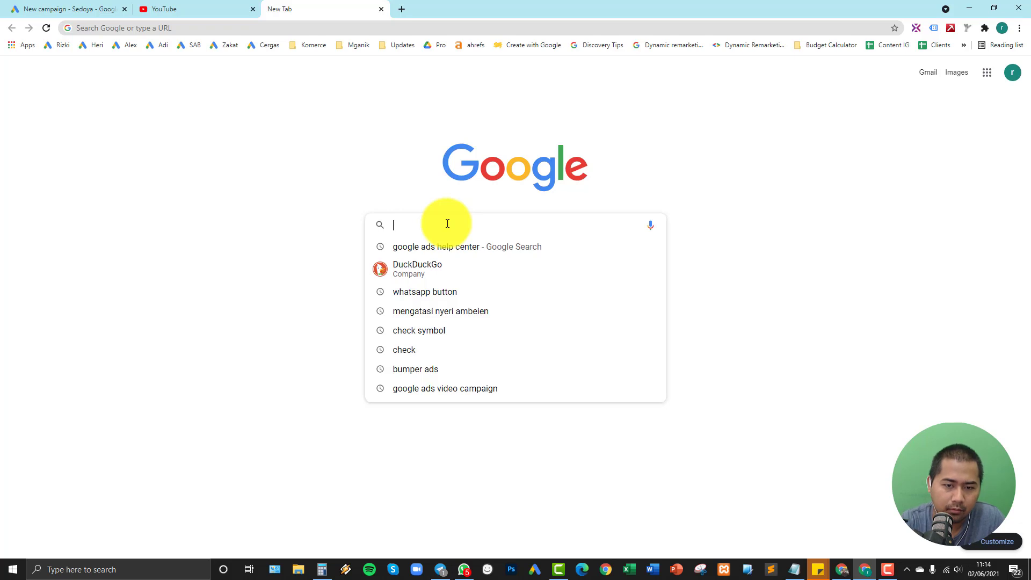
type("wa")
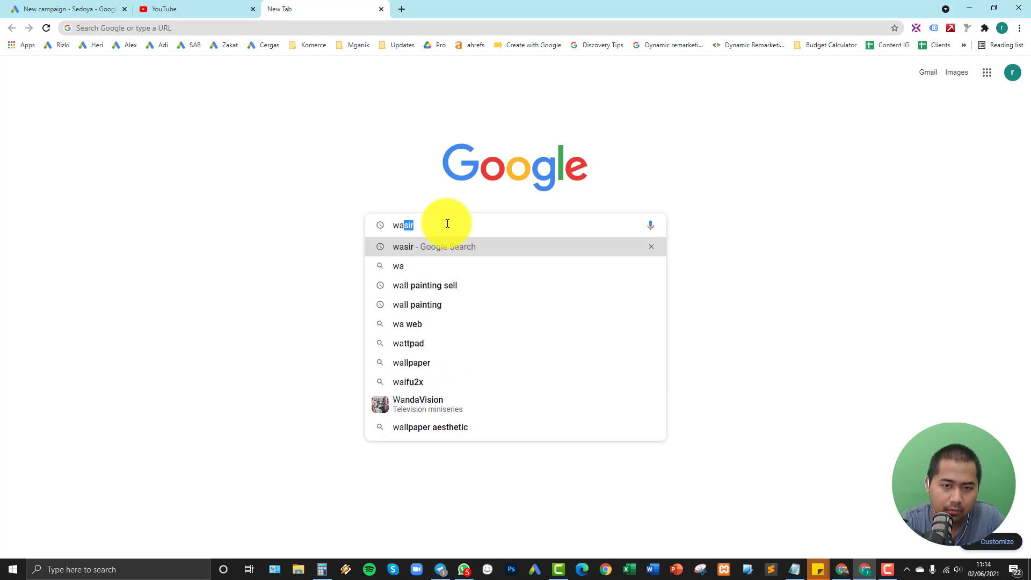
type("rdah")
key("Return")
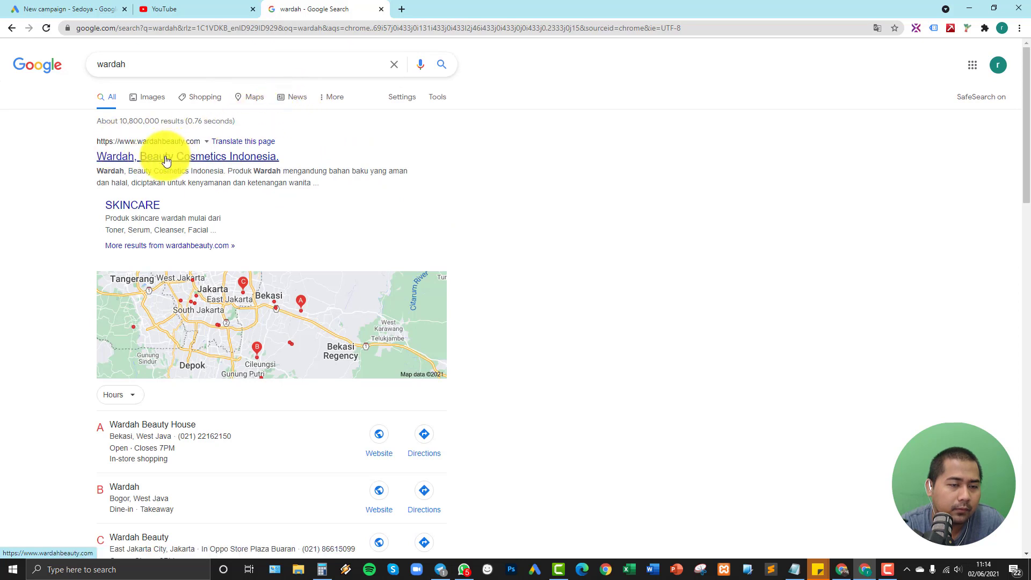
left_click(166, 160)
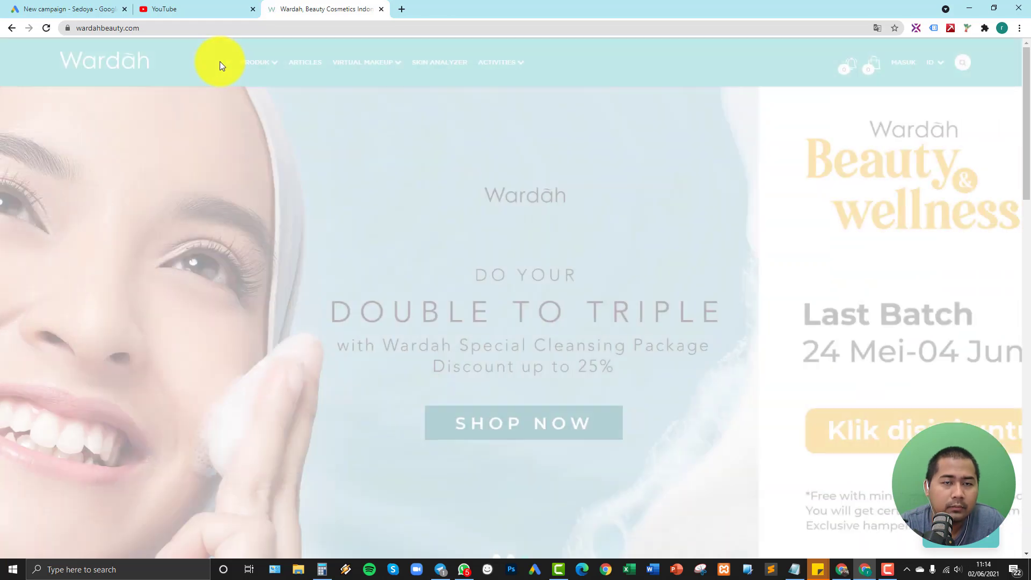
Open the Lips category of the Make Up products on the Wardah site.
mouse_move(253, 63)
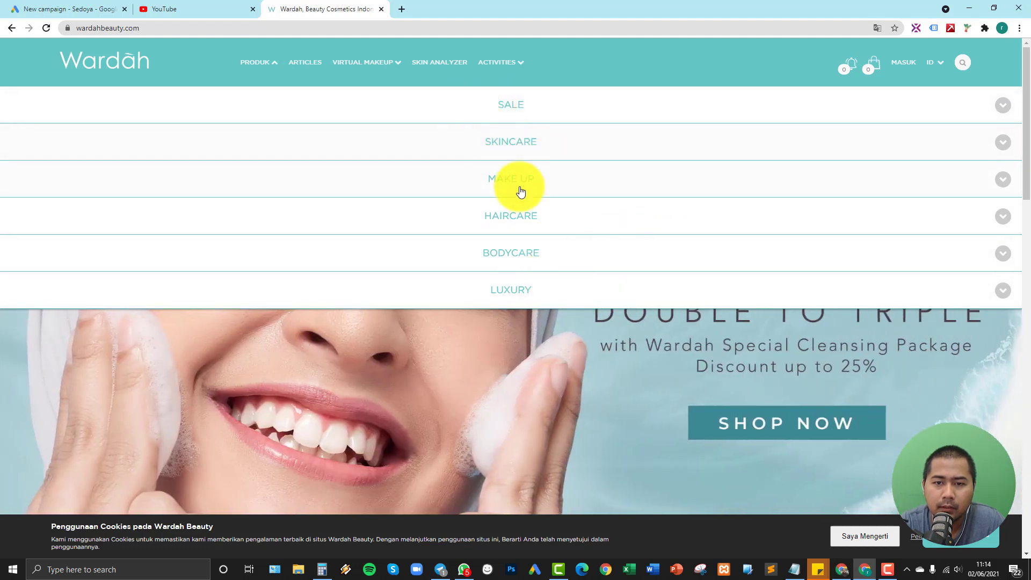
left_click(507, 179)
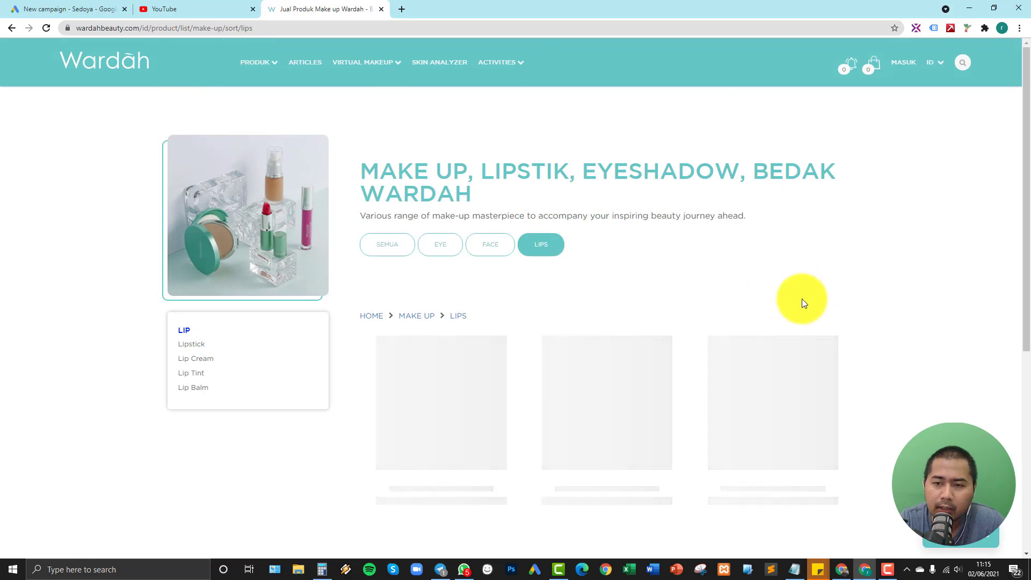
scroll(1020, 155, "down", 1)
left_click_drag(1029, 169, 1029, 114)
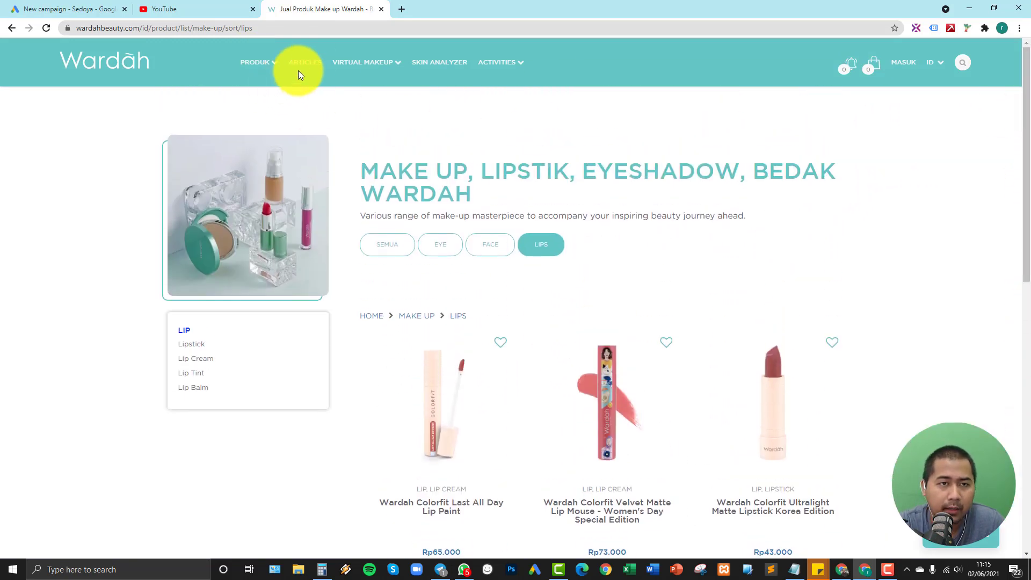
Copy the Lips page address into the campaign's business website field in Google Ads and continue to the campaign settings.
left_click(280, 30)
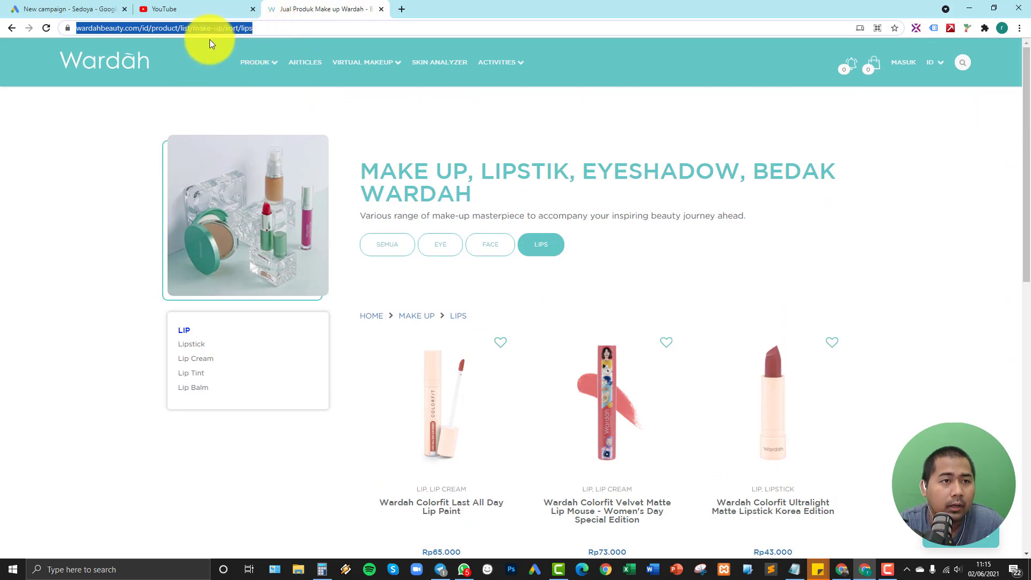
left_click(61, 5)
key("ctrl+v")
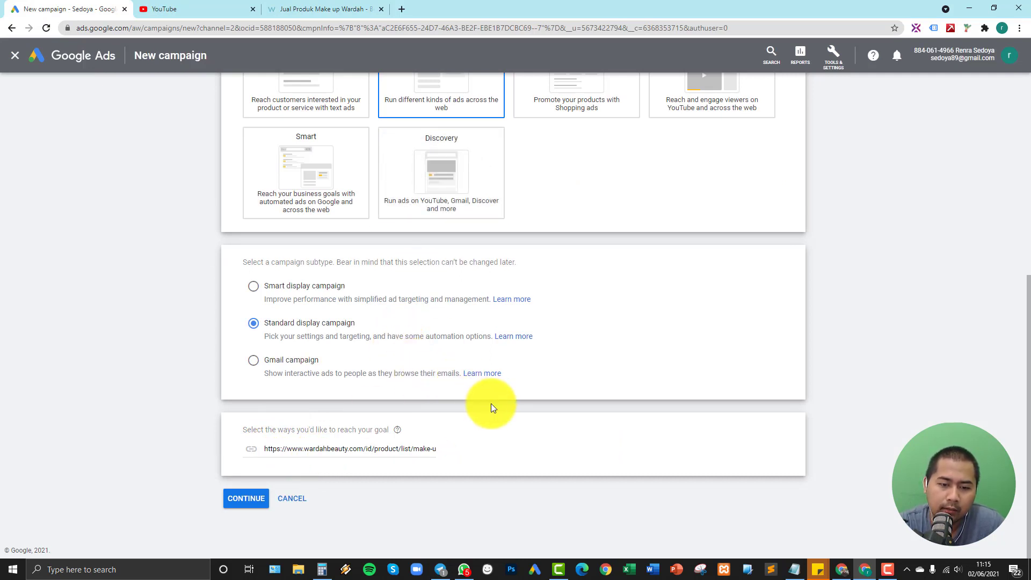
left_click(246, 498)
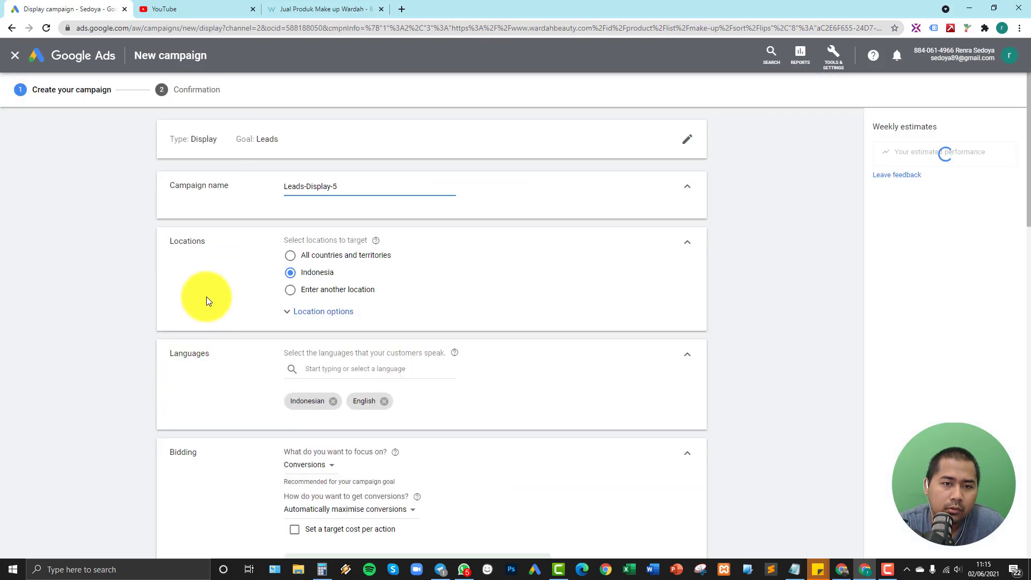
Rename the campaign as WRDH_LEADS_2621.
key("ctrl+a")
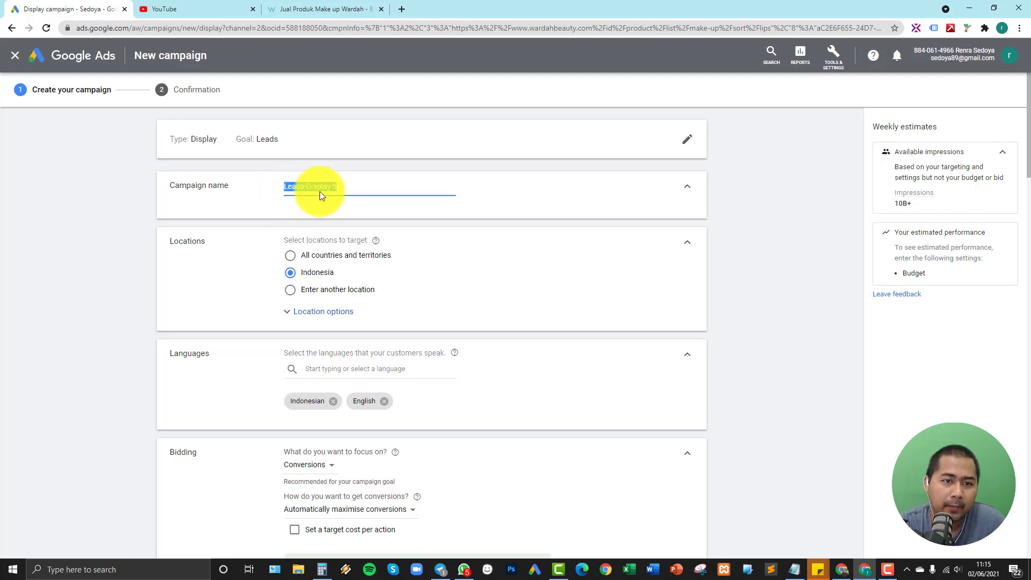
type("WRDH_")
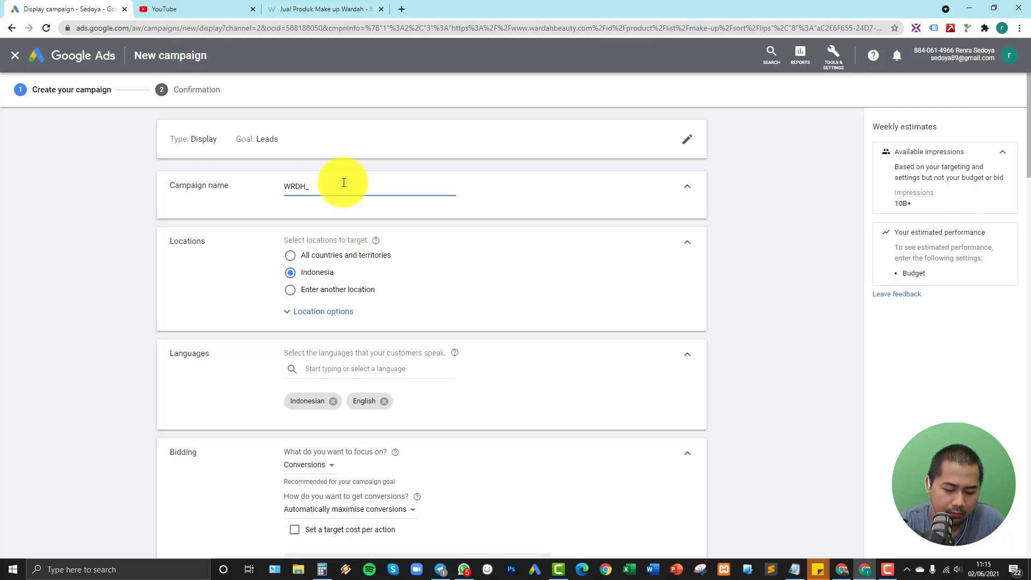
type("LED")
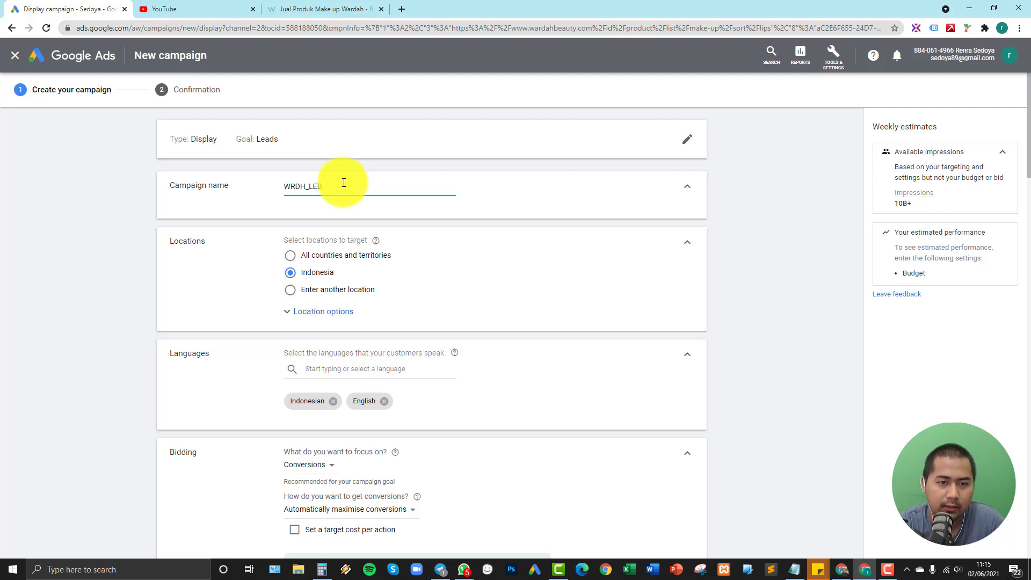
key("BackSpace")
type("ADS")
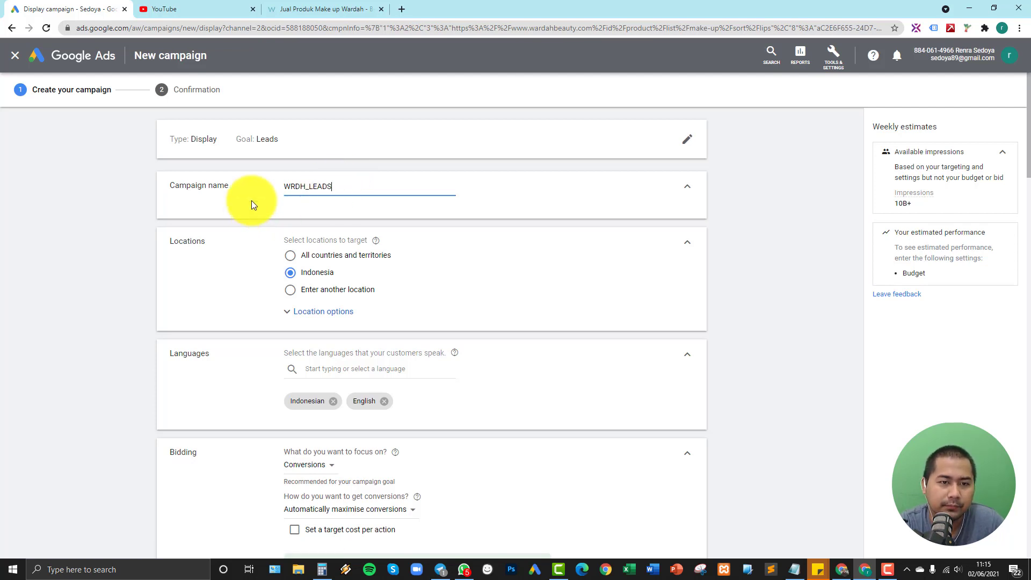
left_click(253, 203)
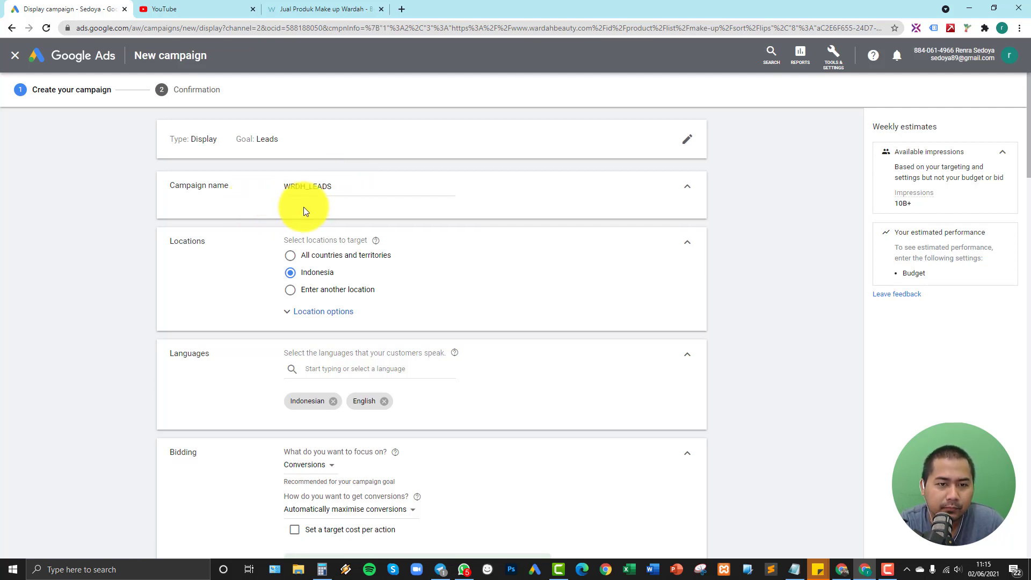
left_click(352, 186)
type("_")
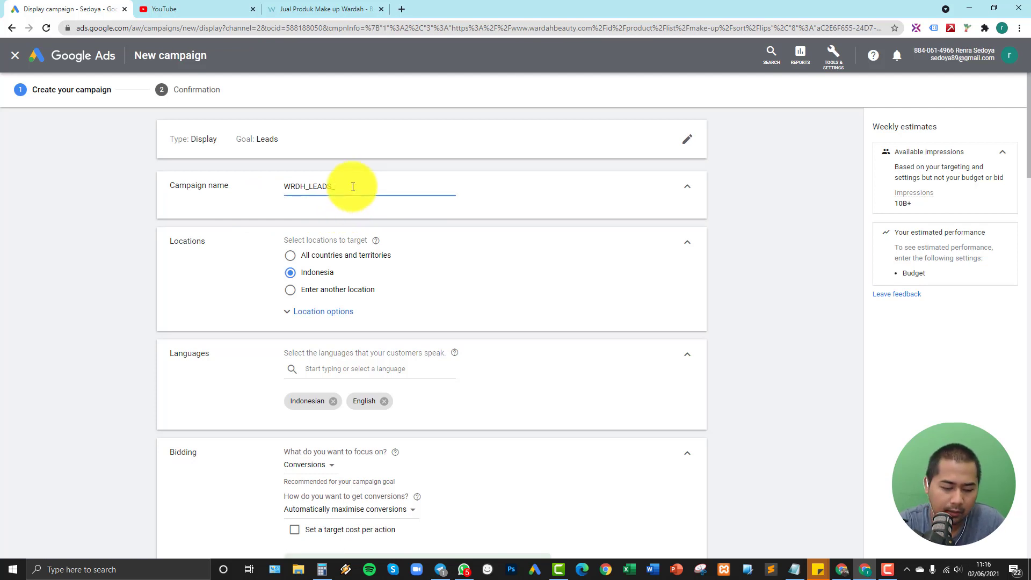
type("2")
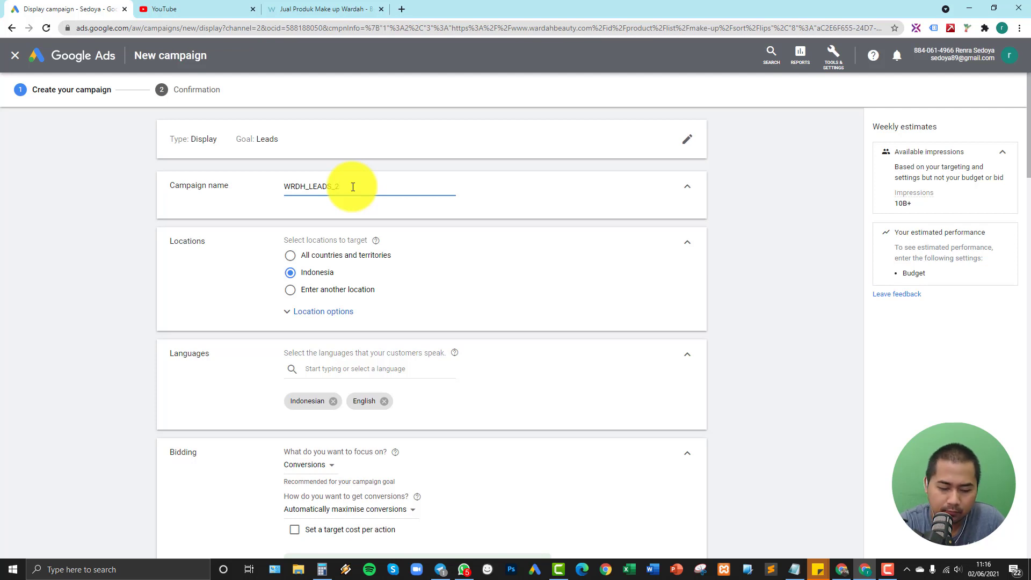
type("61")
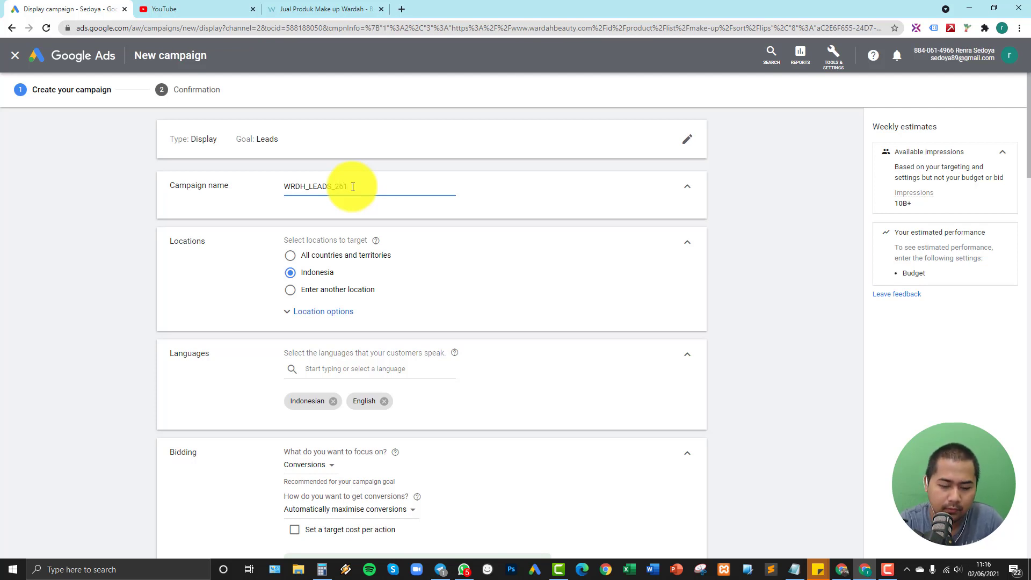
key("BackSpace")
type("21")
left_click(358, 199)
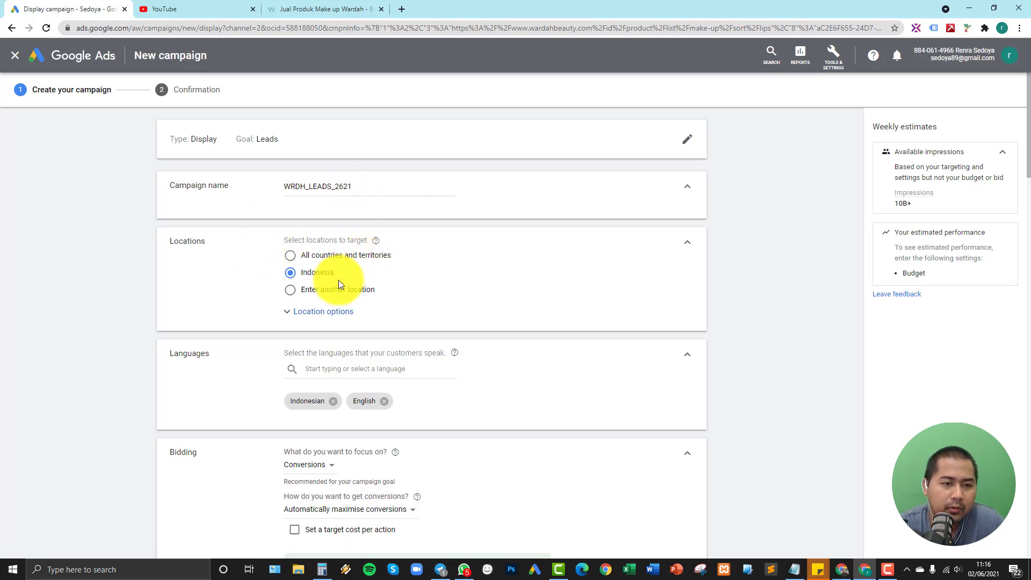
Expand the location options and target the Jakarta, Jakarta, Indonesia city region as a custom location.
left_click(319, 313)
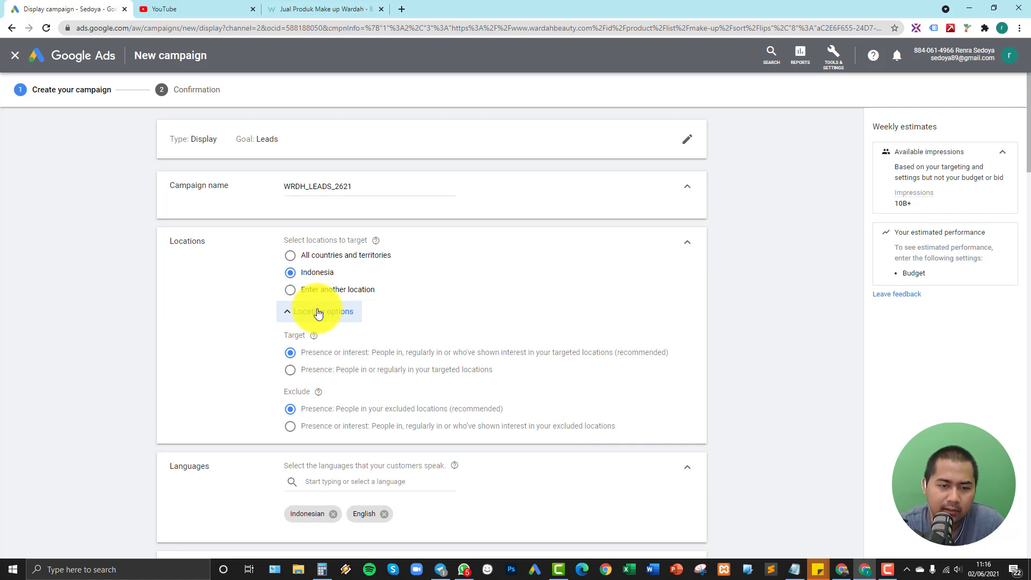
left_click(325, 291)
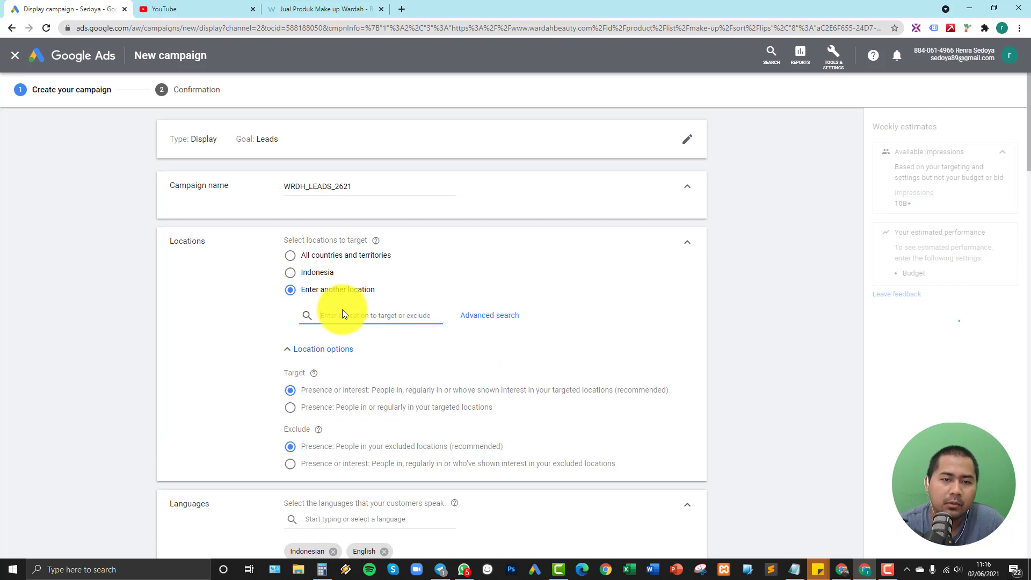
type("jakarta")
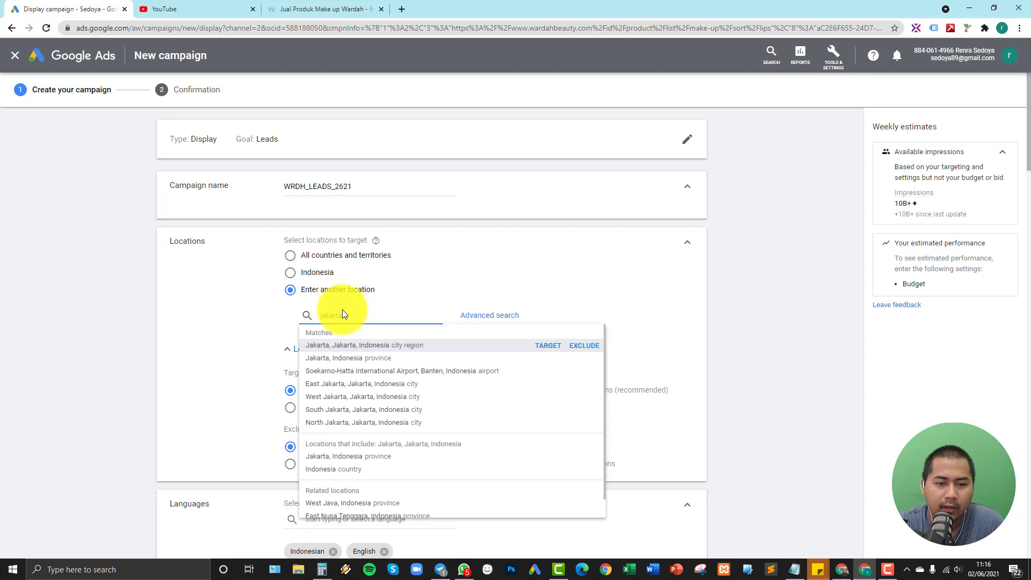
key("Return")
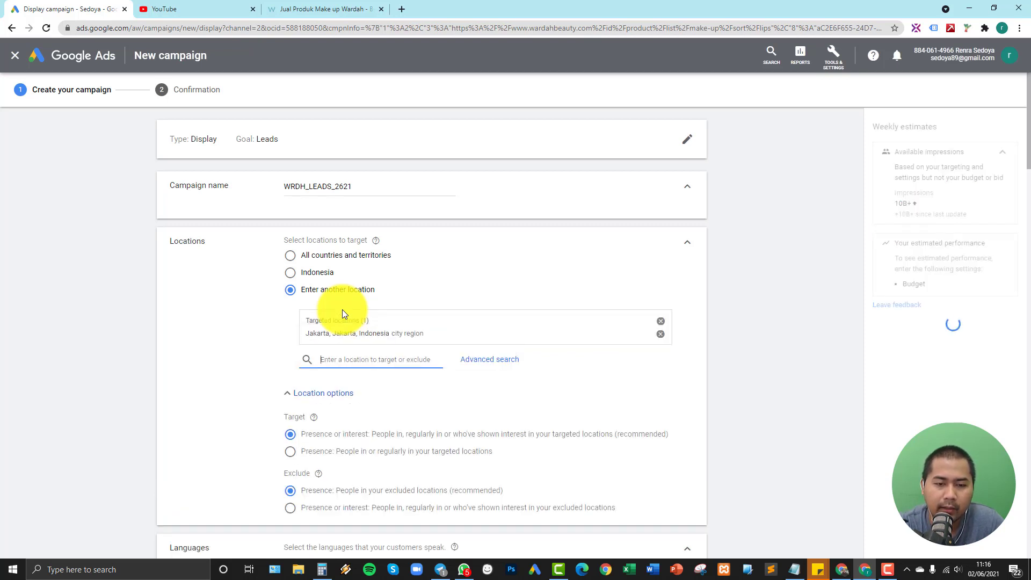
Search the targetable locations for jakarta and bandung and review the suggested matches and related locations.
type("a")
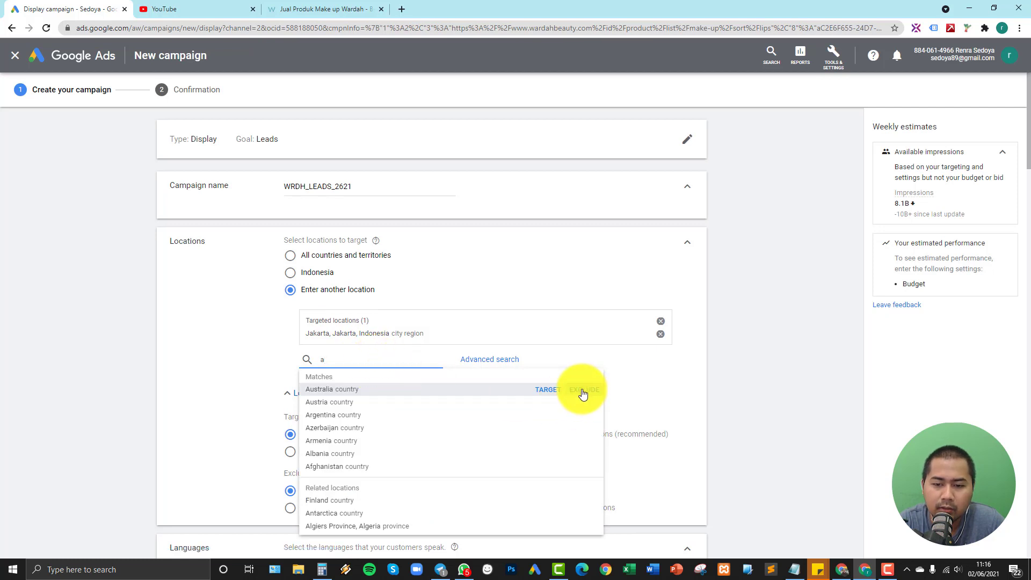
key("BackSpace")
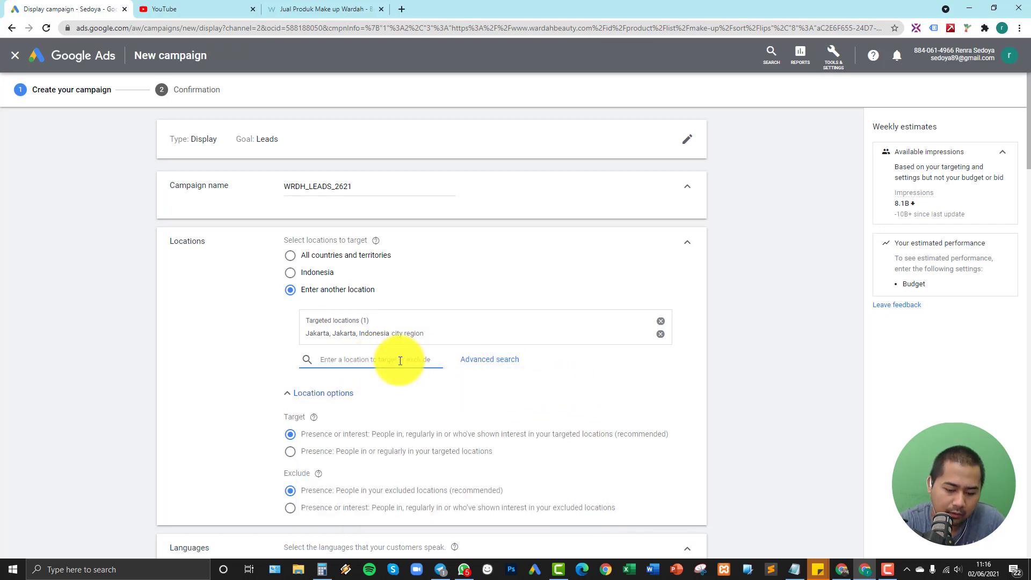
type("jakarta")
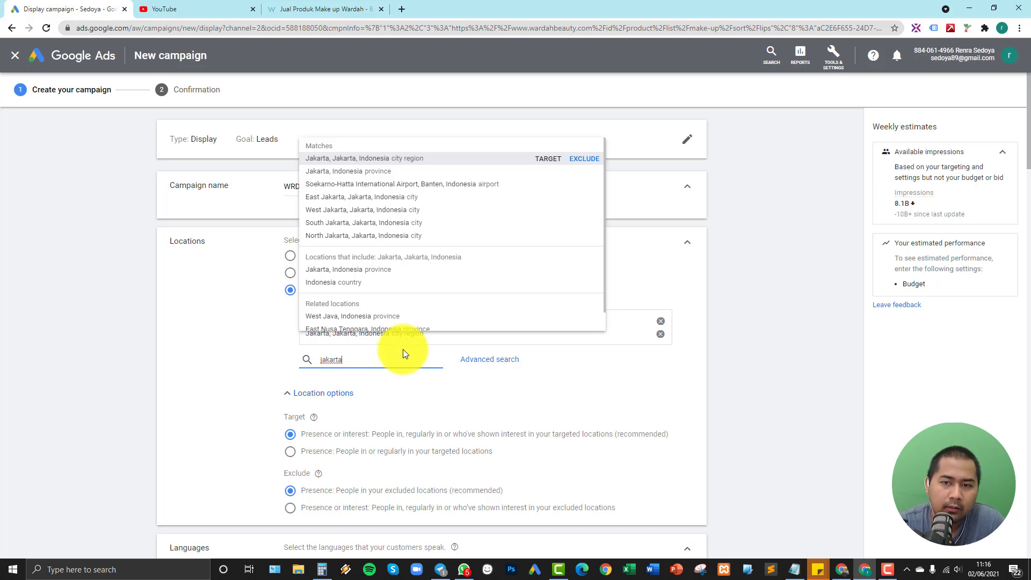
scroll(439, 274, "down", 1)
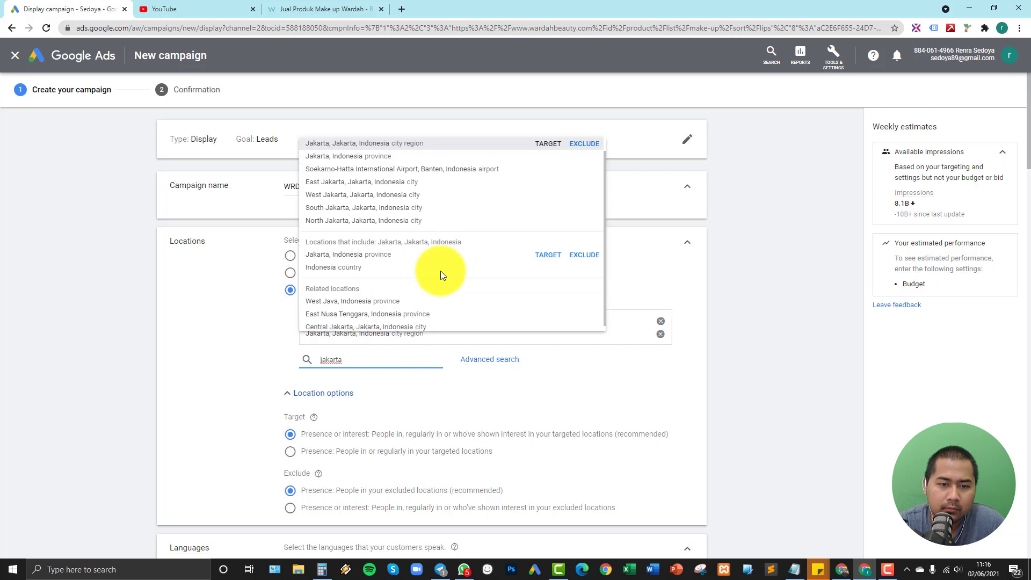
double_click(363, 370)
type("bandung")
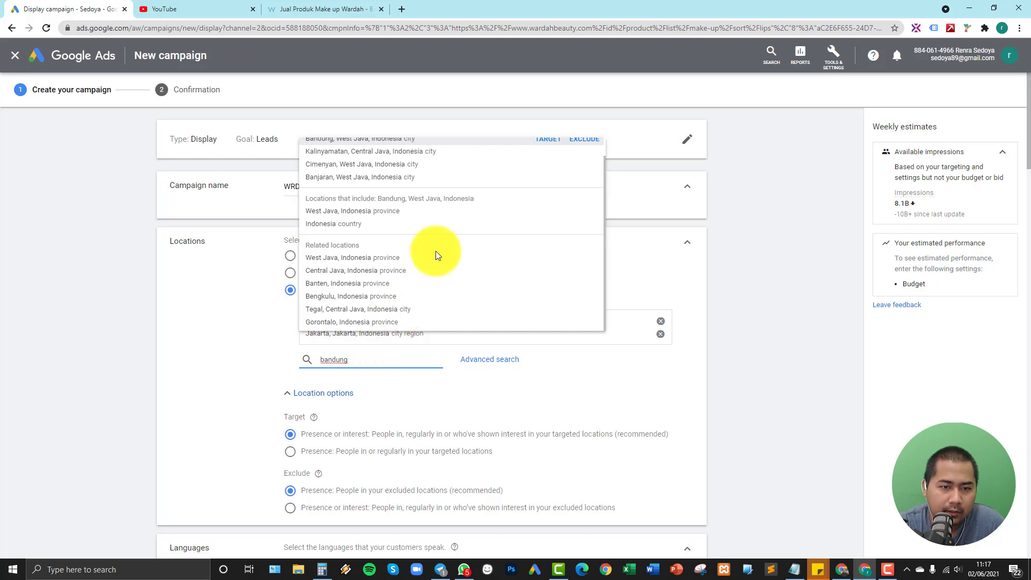
scroll(561, 204, "up", 1)
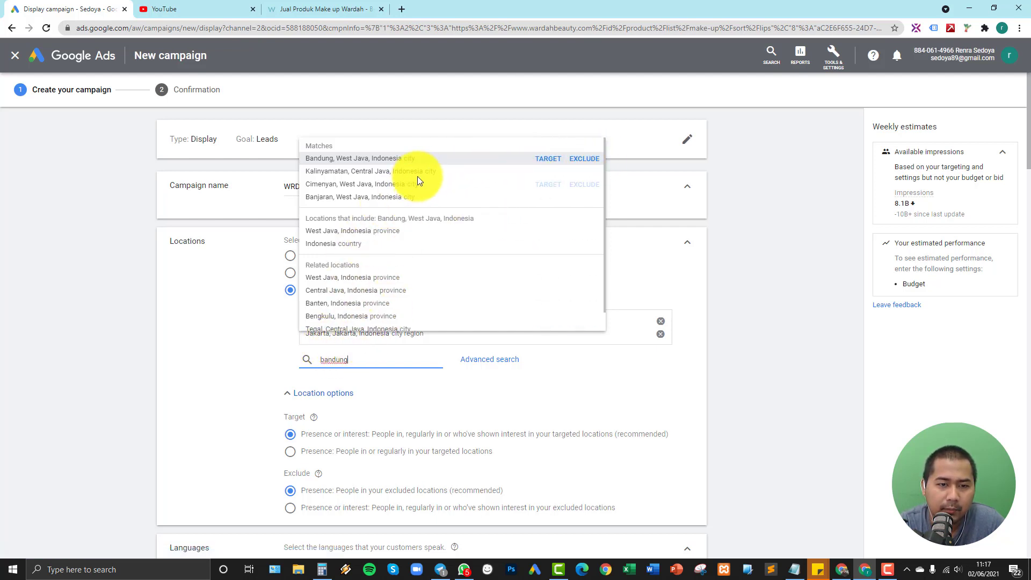
scroll(419, 194, "down", 1)
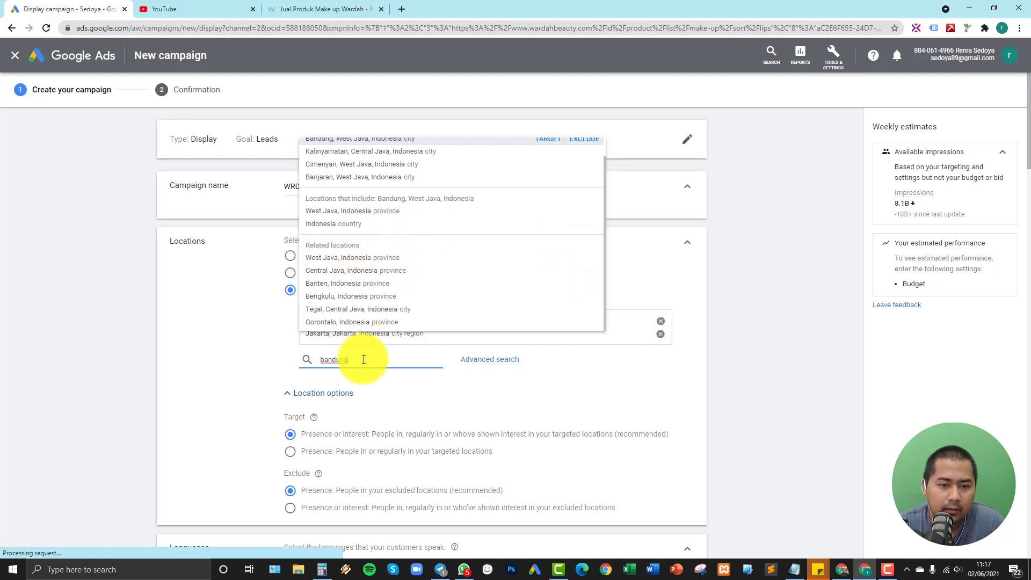
scroll(383, 175, "up", 1)
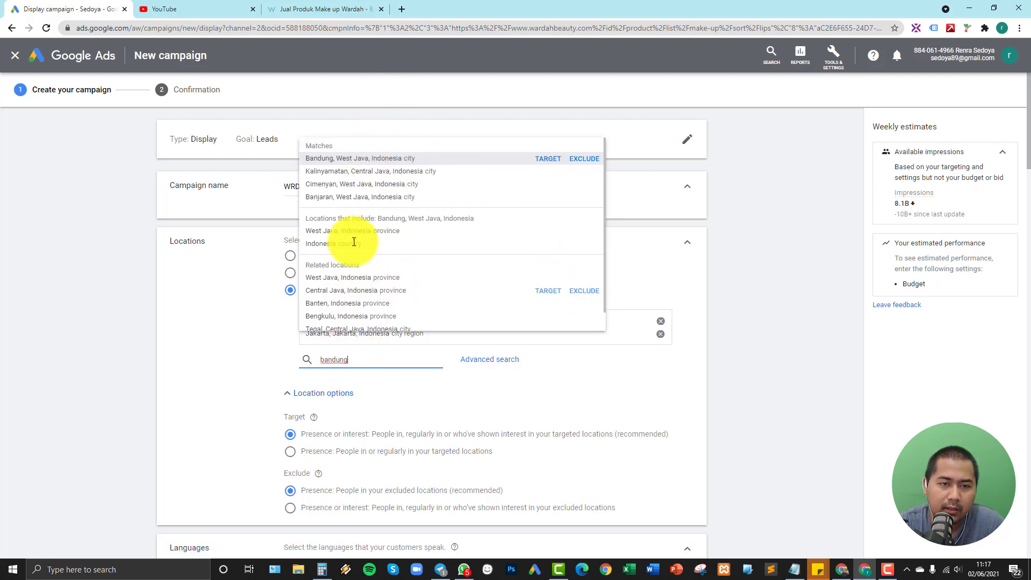
left_click(279, 322)
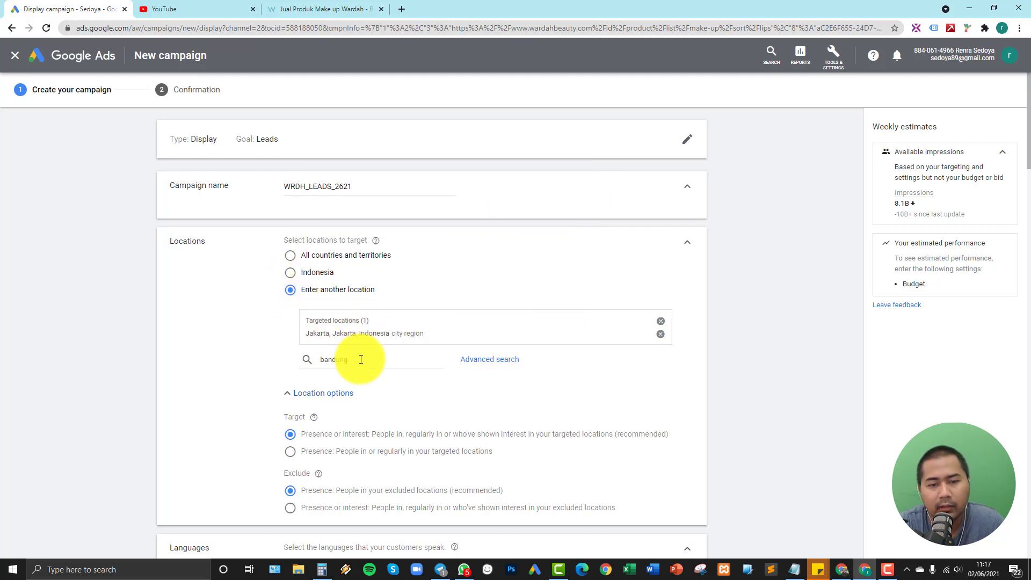
Examine the bulk location and radius targeting options in the advanced location search, and close it without saving.
left_click(489, 363)
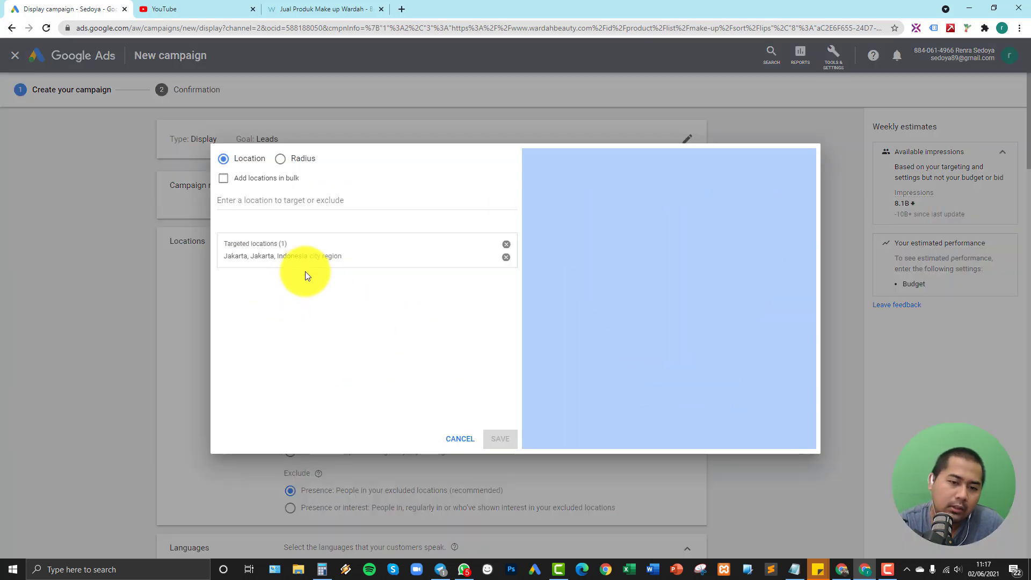
double_click(242, 180)
left_click(224, 181)
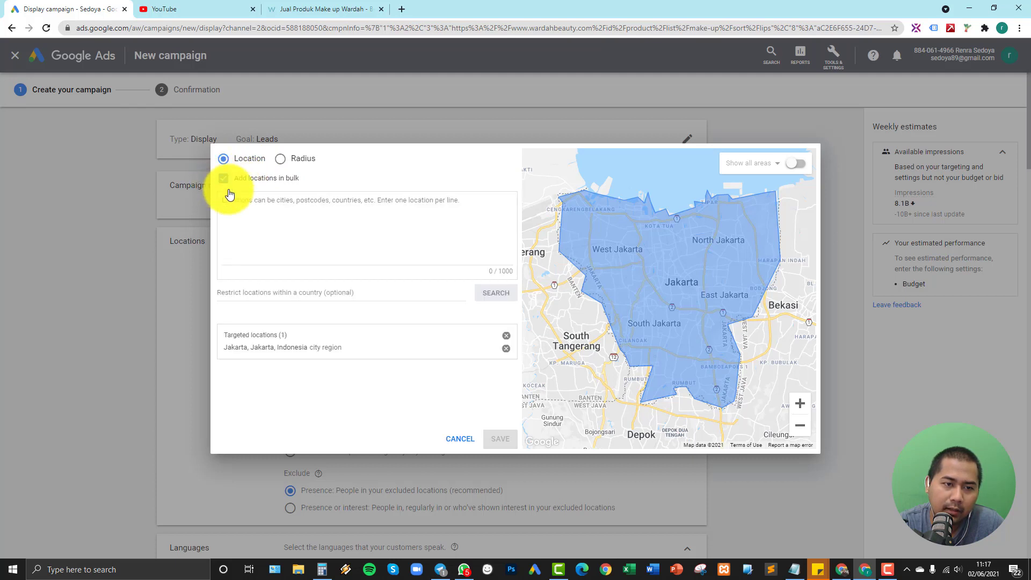
left_click(265, 207)
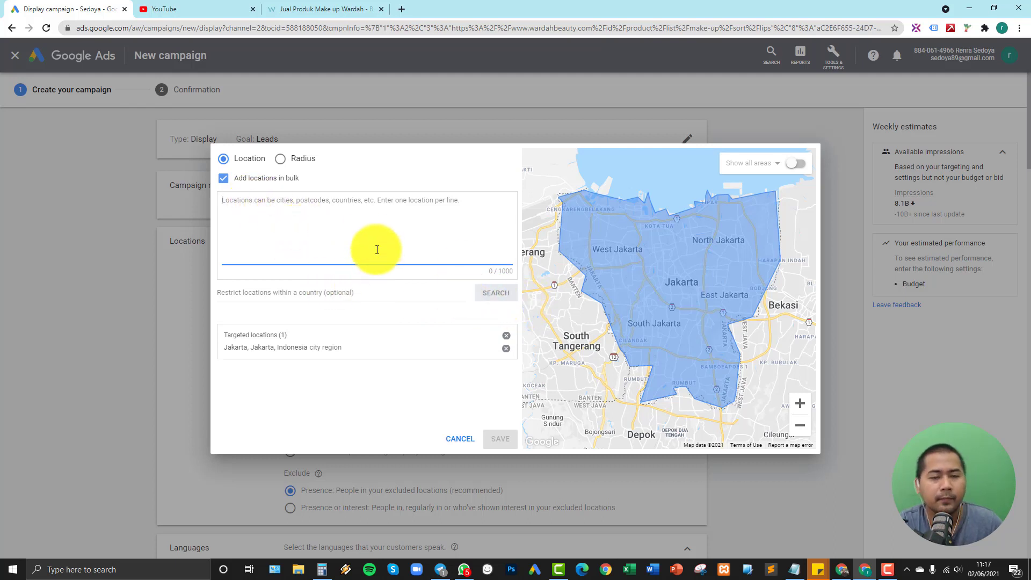
left_click(307, 161)
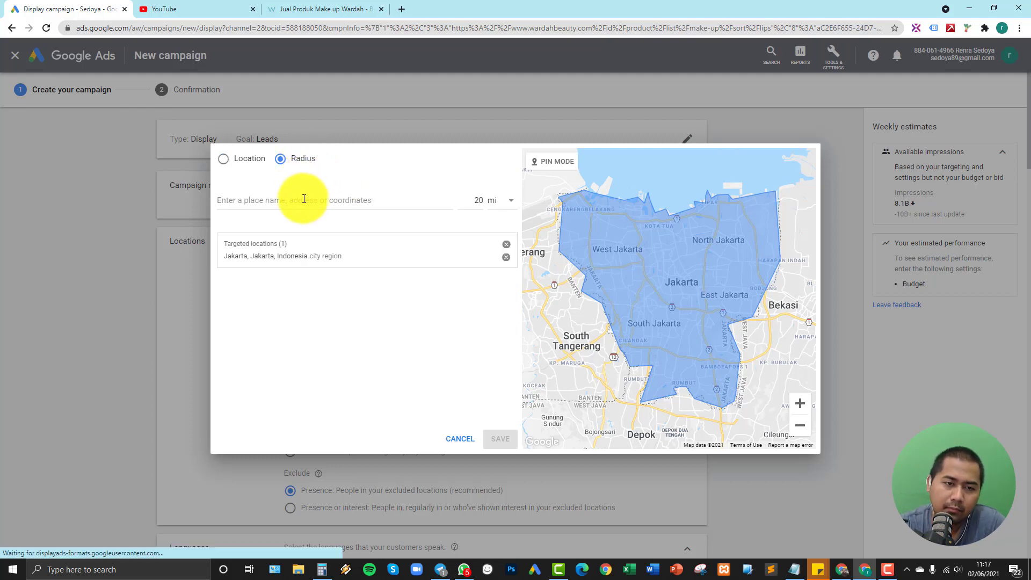
left_click(327, 199)
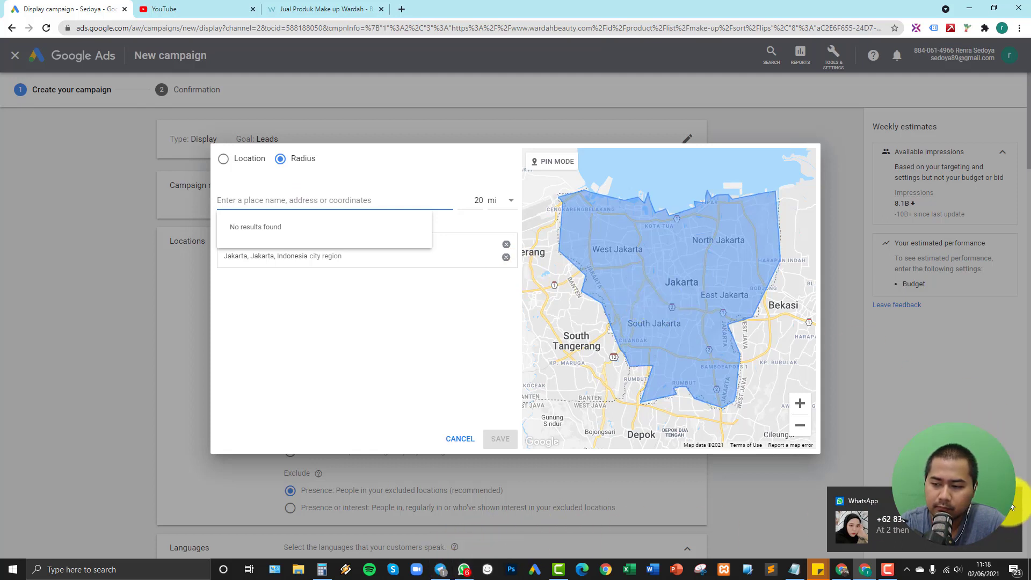
left_click(327, 291)
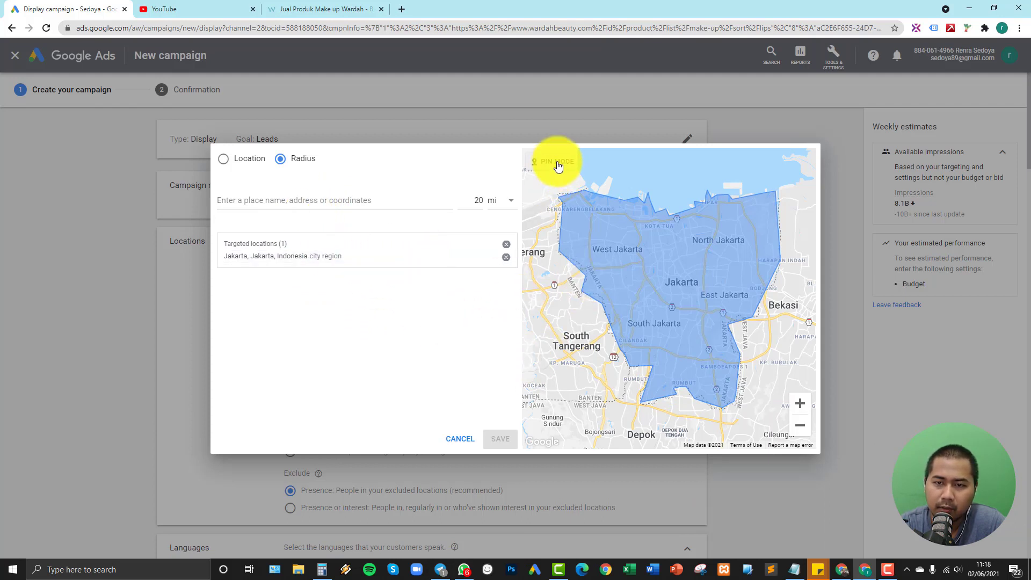
left_click(461, 439)
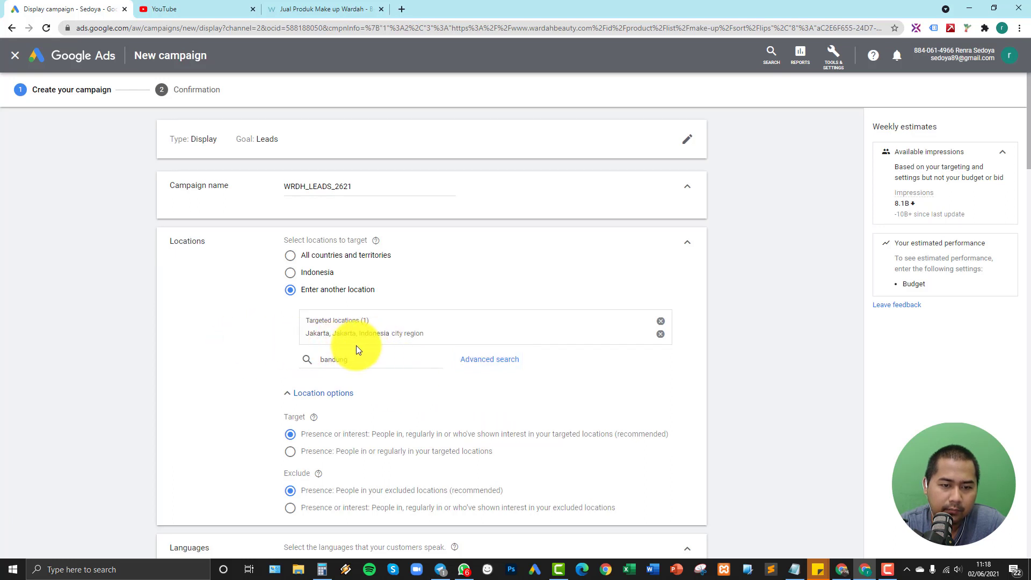
Set the location target option to Presence: People in or regularly in your targeted locations.
scroll(231, 322, "down", 1)
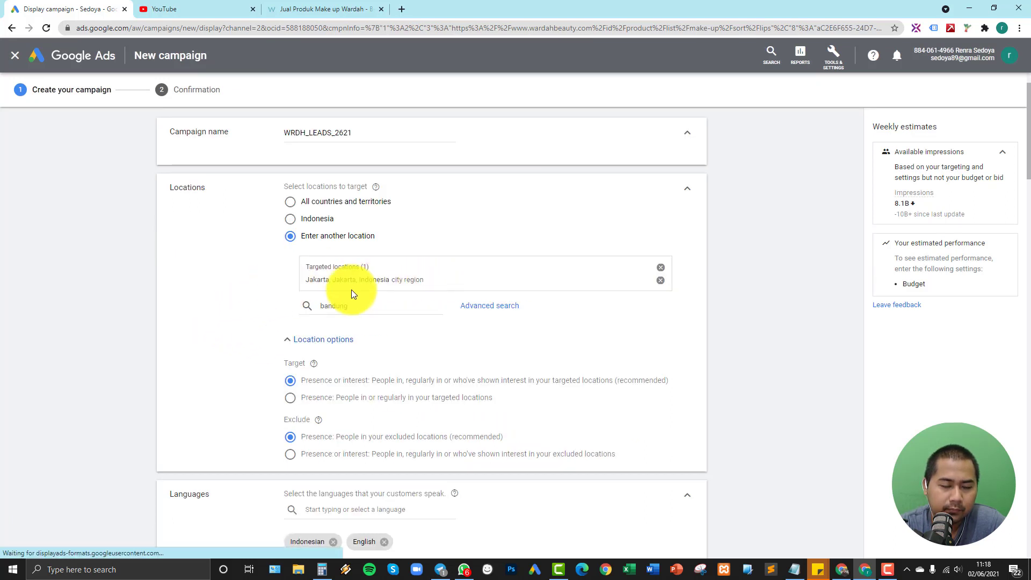
scroll(250, 303, "down", 2)
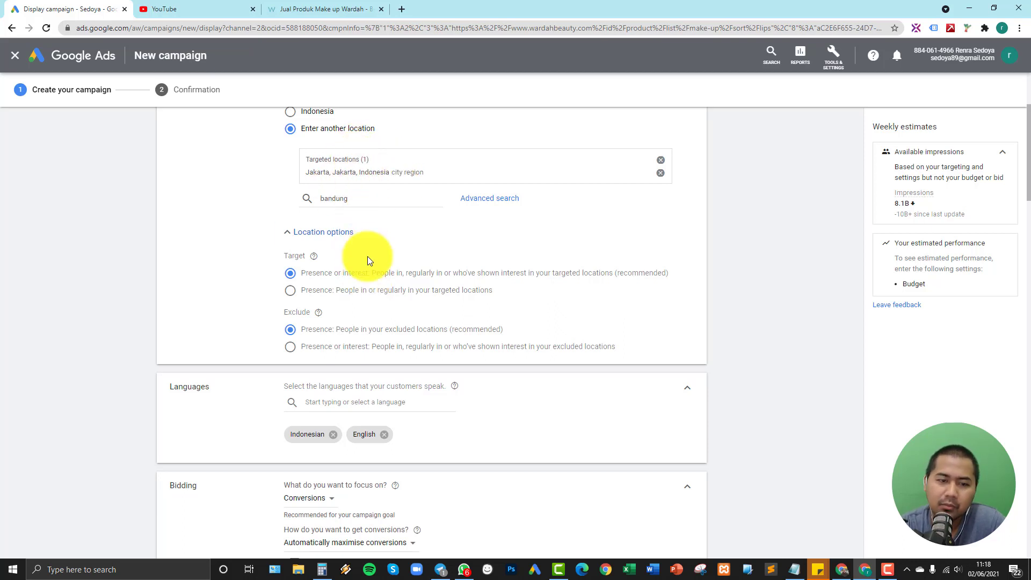
left_click(344, 295)
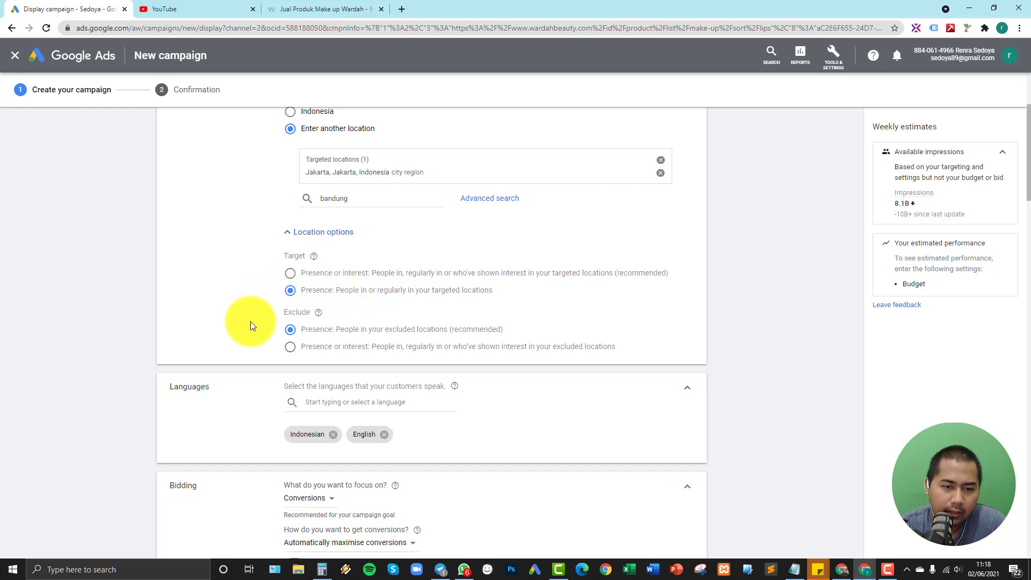
Set the campaign's customer languages to All languages.
scroll(250, 363, "down", 3)
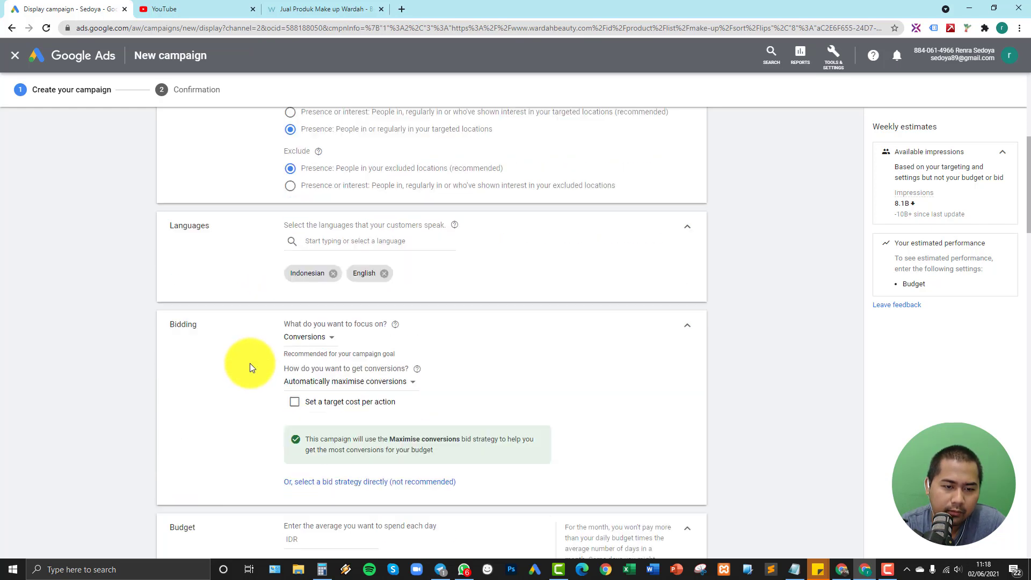
left_click(335, 240)
left_click(323, 269)
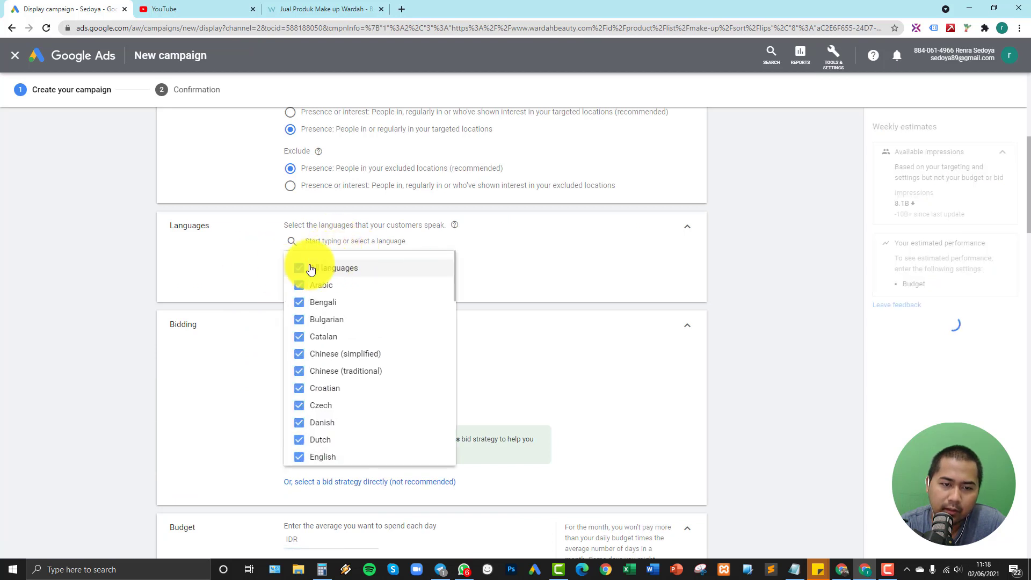
left_click(240, 259)
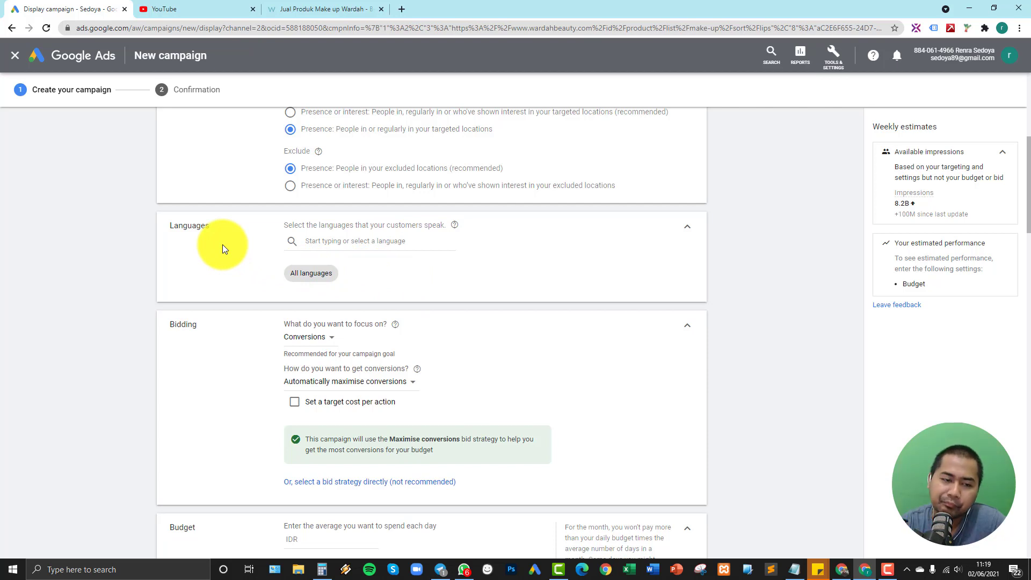
Examine the direct bid strategy alternative and the bidding focus options, including Conversions, Conversion value and Viewable impressions.
scroll(264, 311, "down", 3)
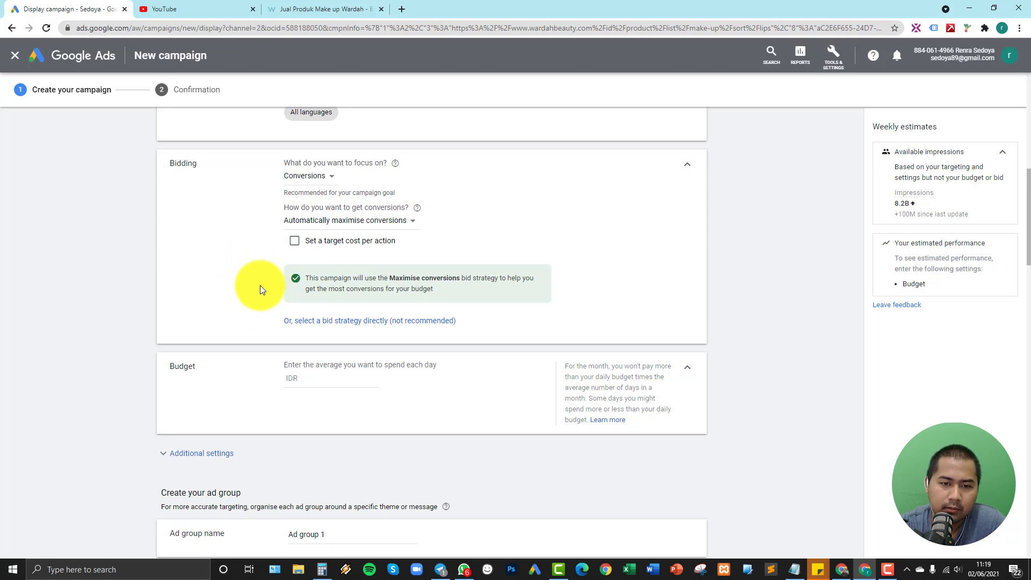
left_click(328, 321)
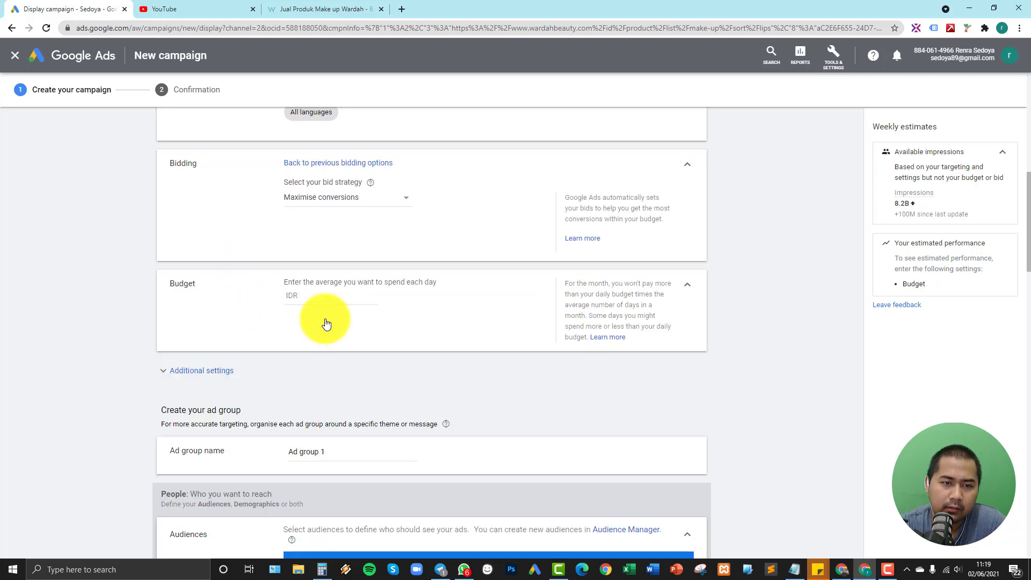
left_click(320, 164)
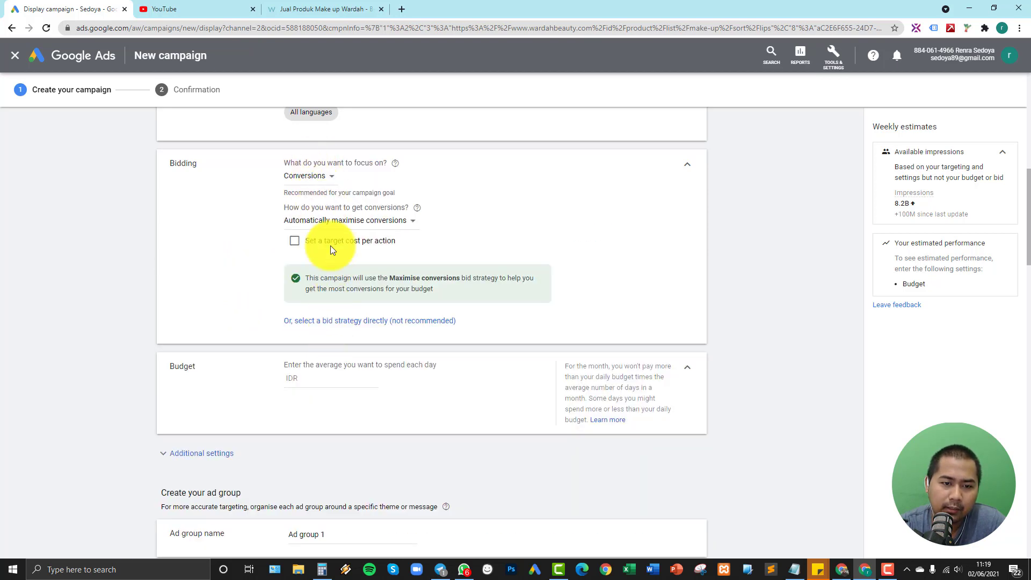
left_click(312, 177)
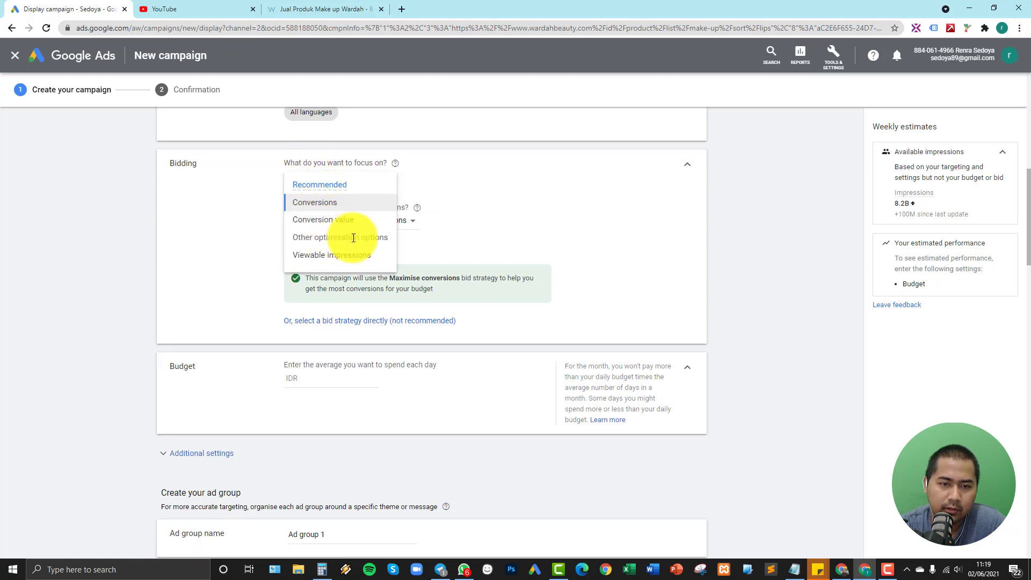
left_click_drag(314, 237, 350, 238)
left_click(303, 240)
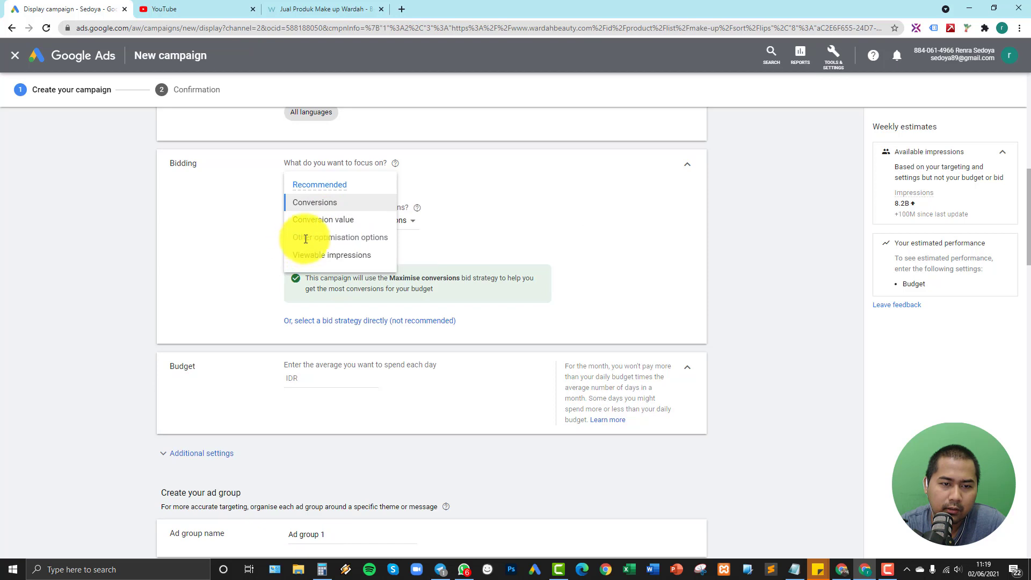
mouse_move(337, 260)
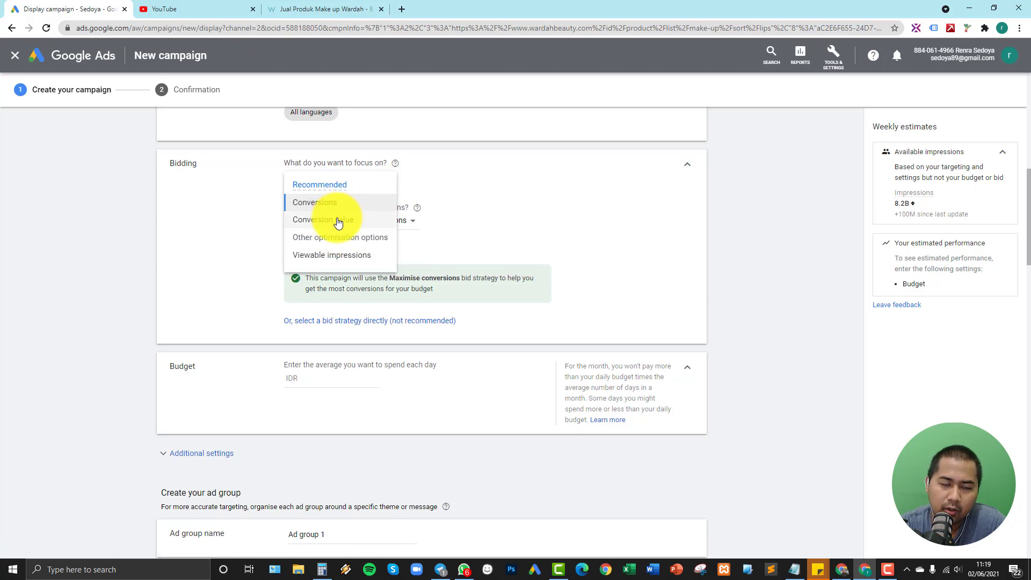
mouse_move(338, 222)
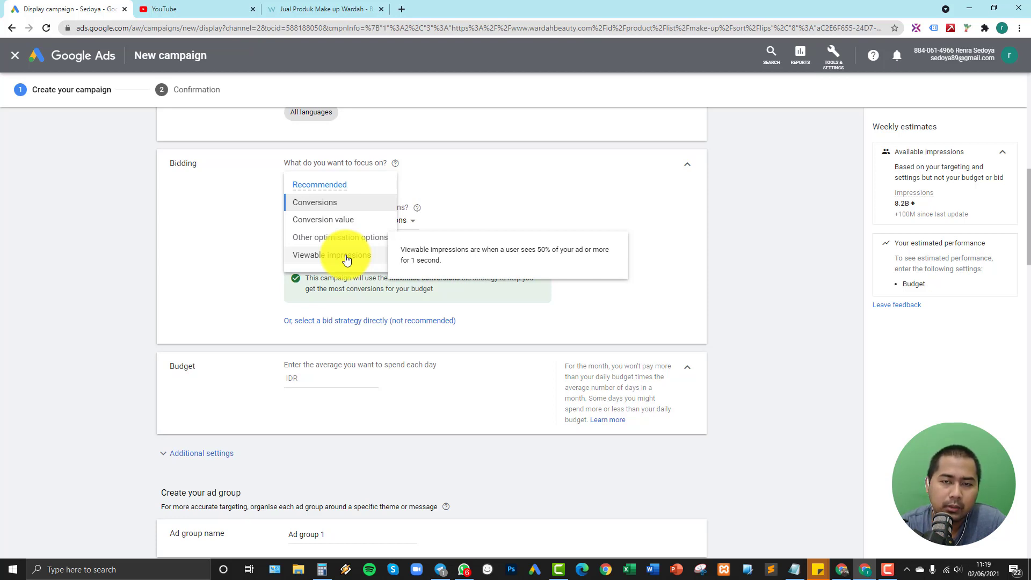
left_click(249, 226)
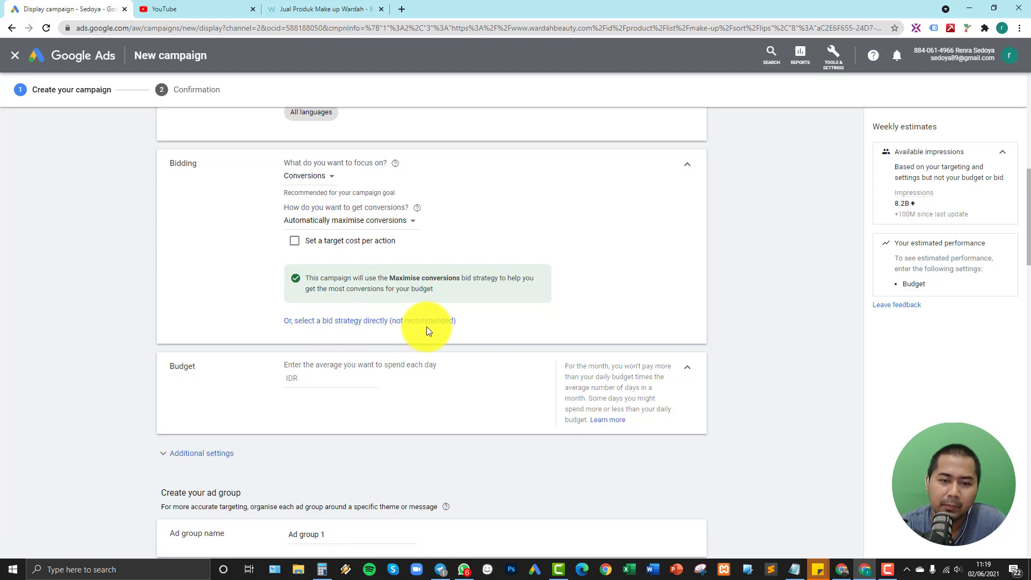
left_click(315, 177)
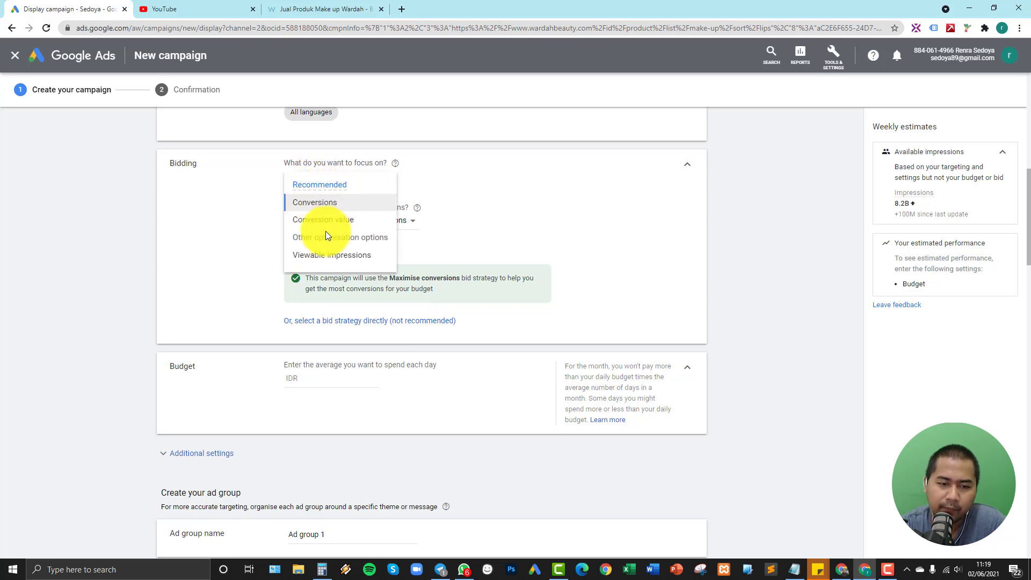
Switch bidding to direct bid strategy selection and choose Maximise clicks as the strategy.
left_click(336, 321)
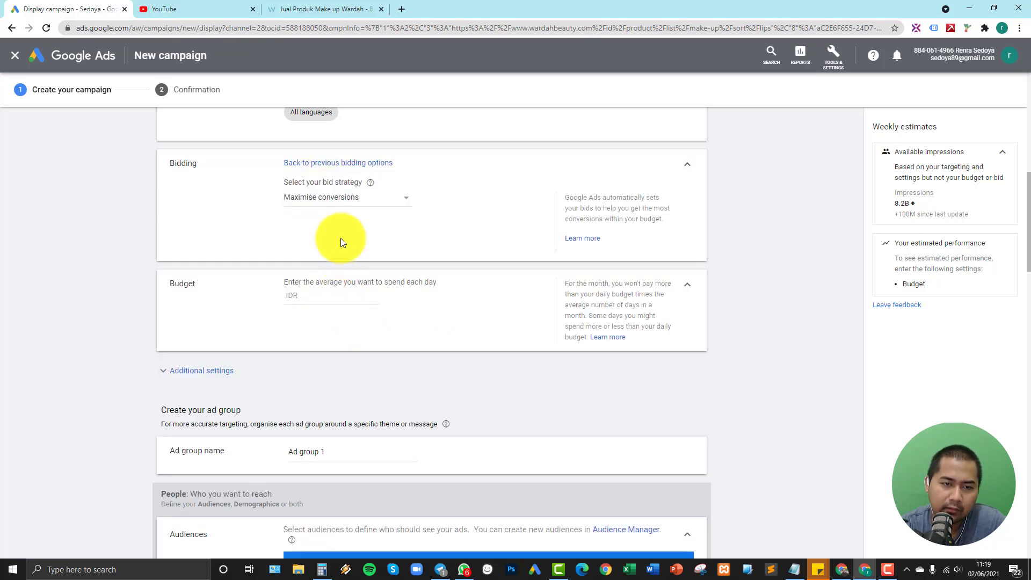
left_click(341, 200)
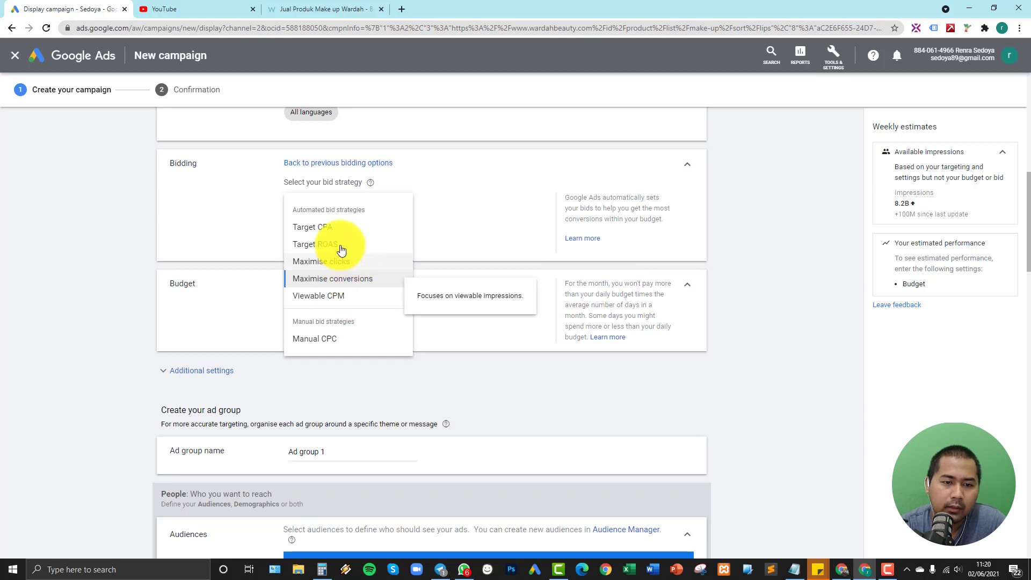
left_click(354, 264)
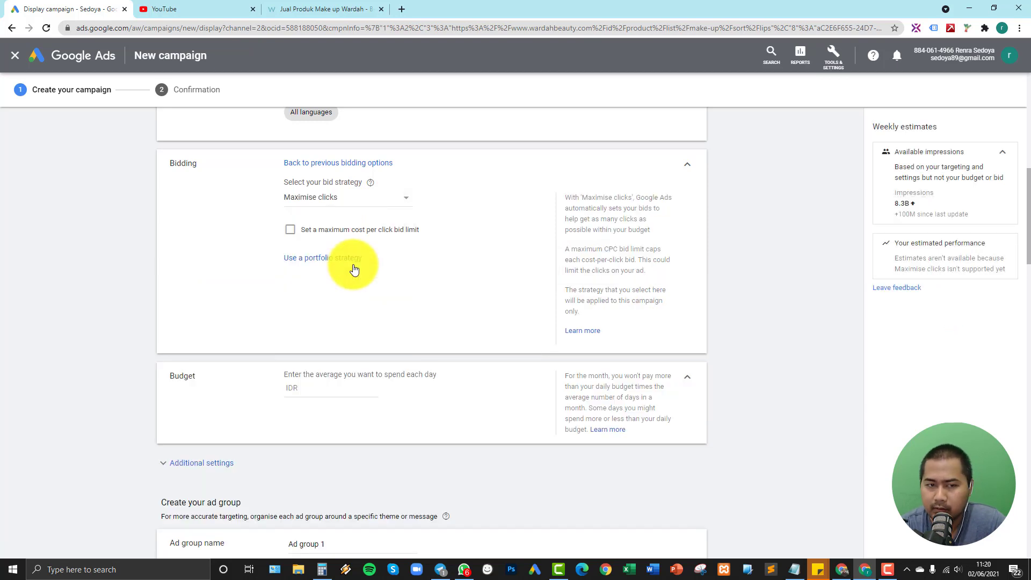
Enable a maximum cost per click bid limit and set it to IDR 300.
left_click(291, 230)
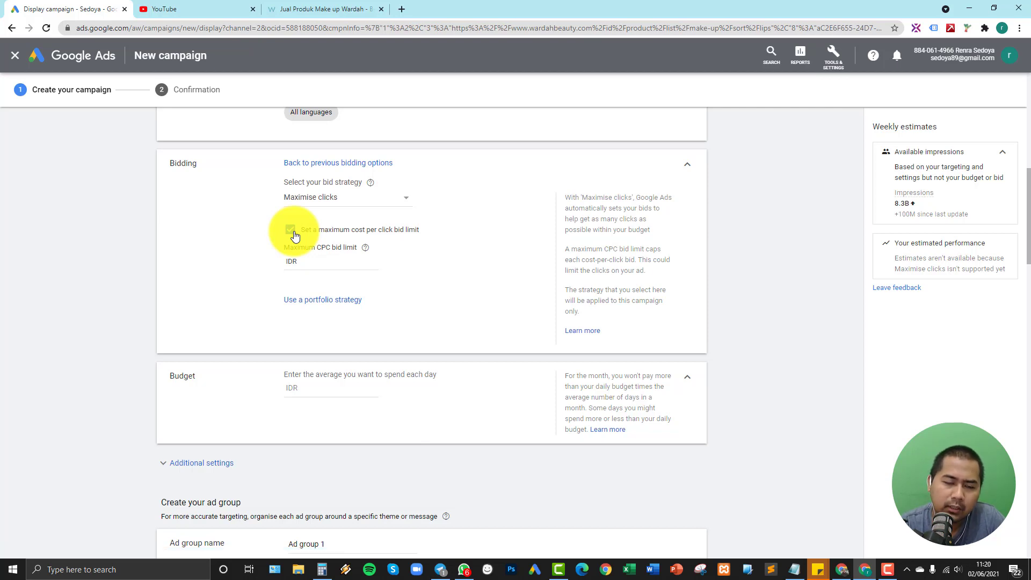
left_click(309, 260)
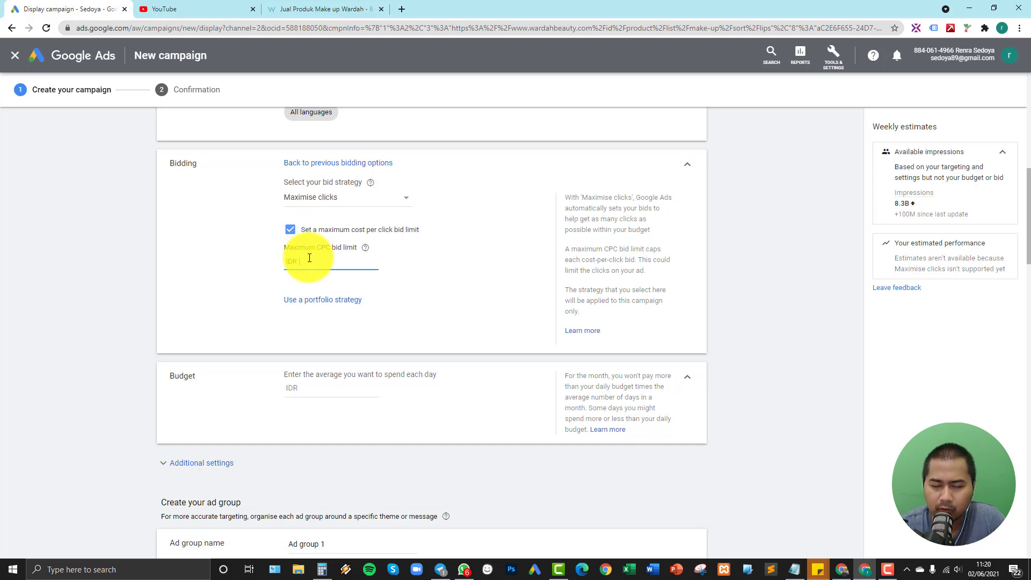
type("30")
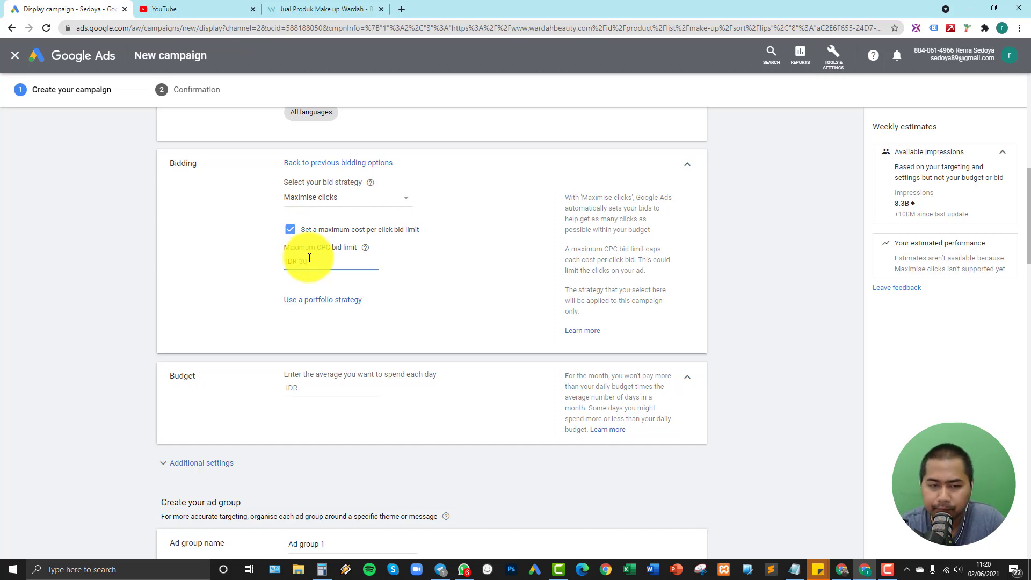
type("0")
left_click(409, 267)
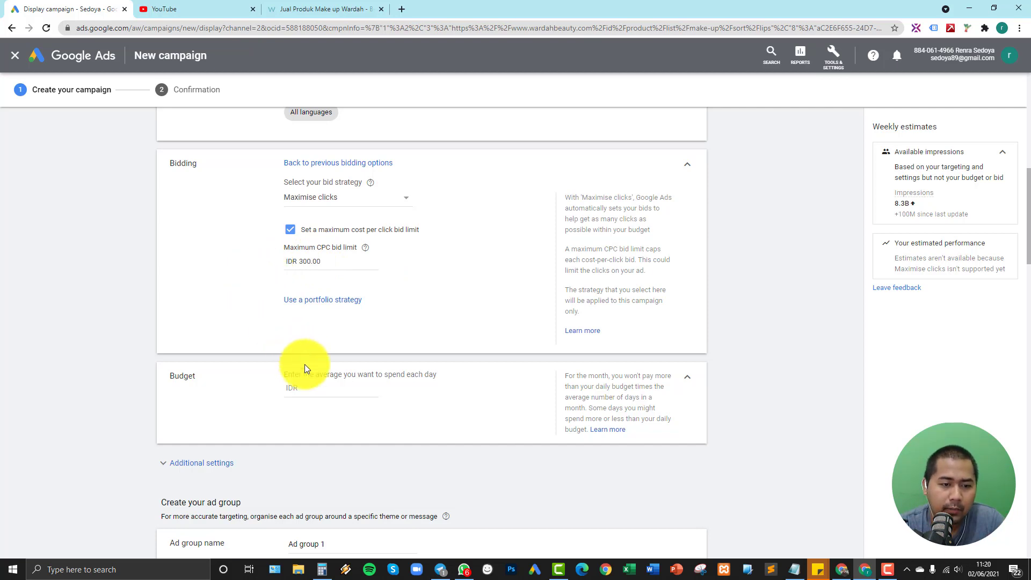
Enter IDR 300,000 as the average daily budget and reduce it to IDR 30,000.
left_click(314, 392)
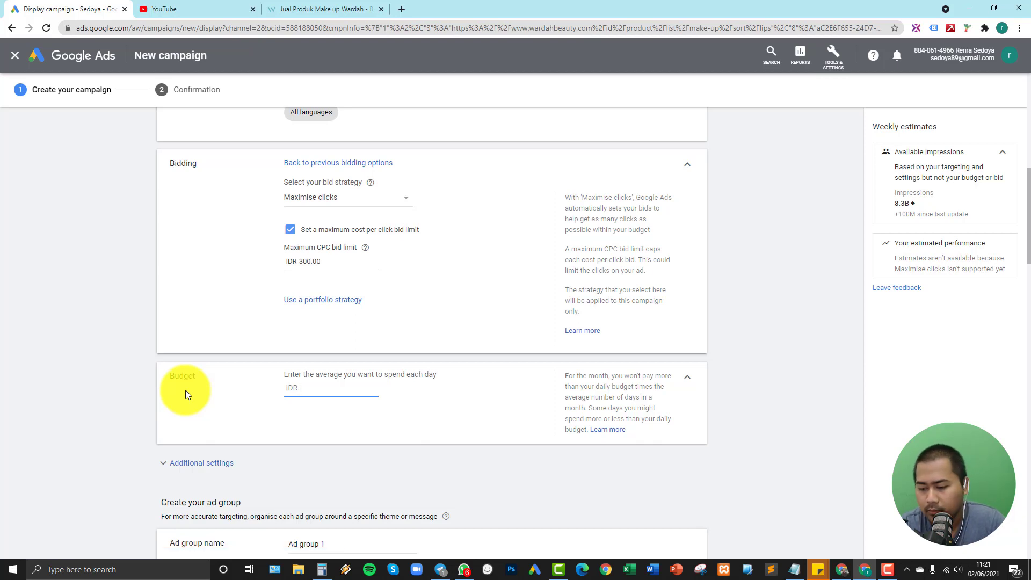
type("300000")
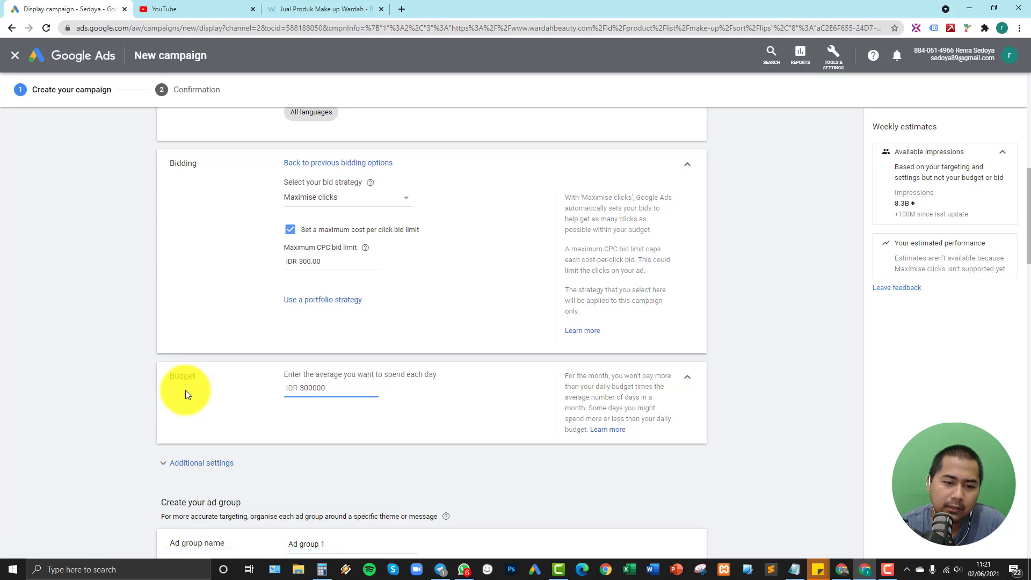
left_click(185, 390)
scroll(188, 389, "up", 1)
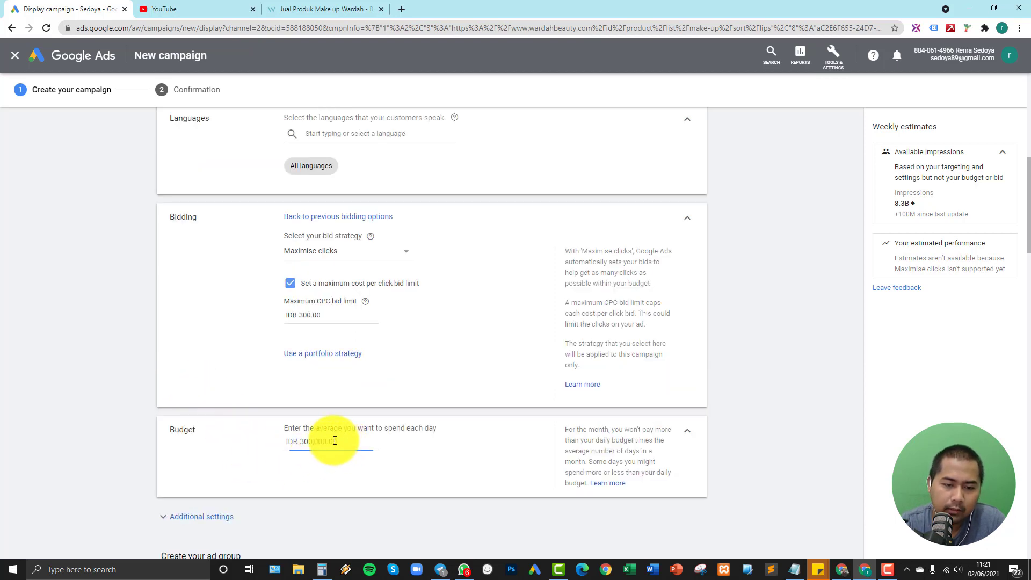
left_click_drag(337, 442, 325, 440)
key("BackSpace")
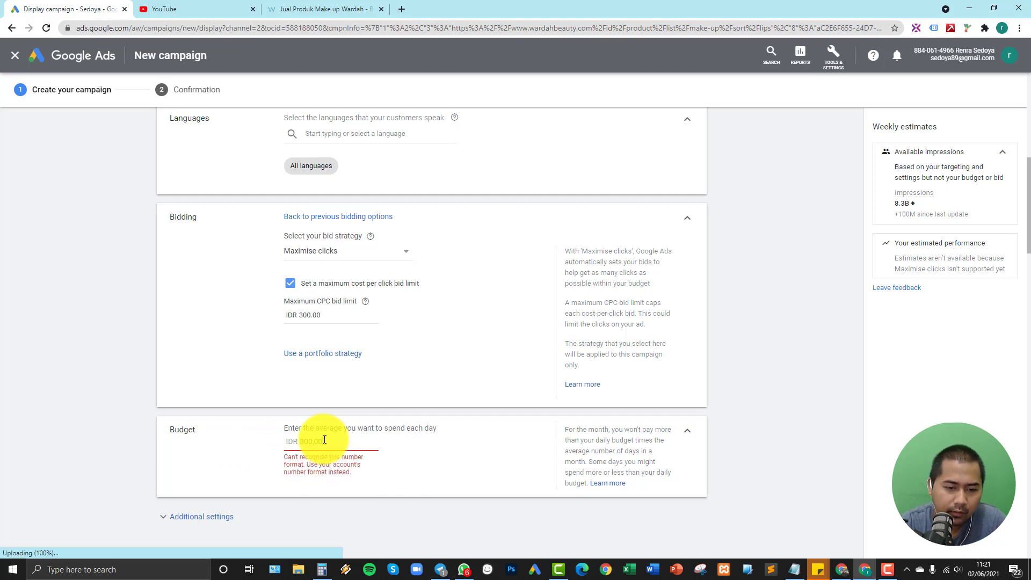
key("BackSpace")
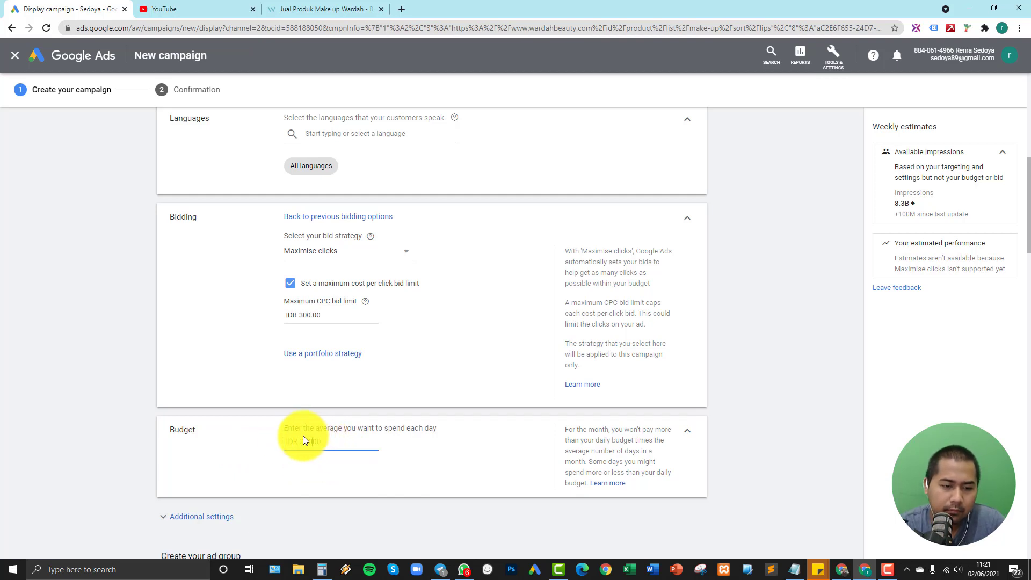
left_click(232, 442)
scroll(232, 443, "down", 2)
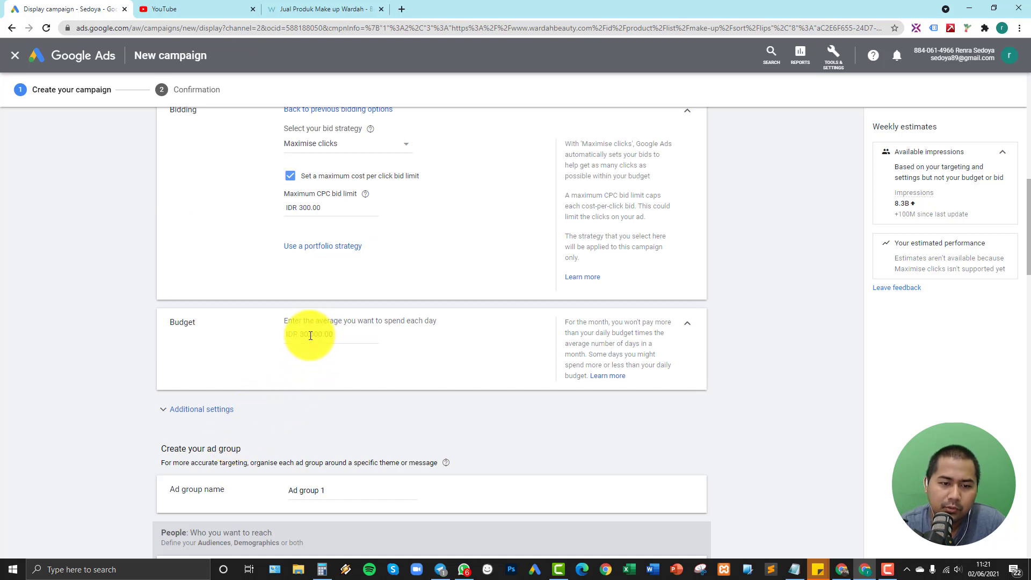
Try an average daily budget of IDR 33,000 and set it back to IDR 30,000.
left_click_drag(310, 335, 305, 335)
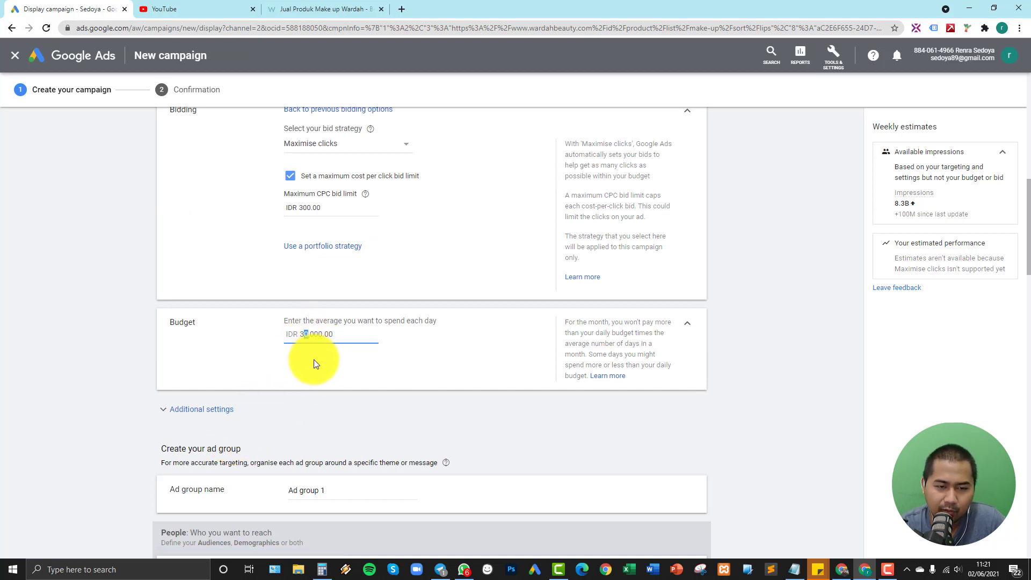
left_click(314, 360)
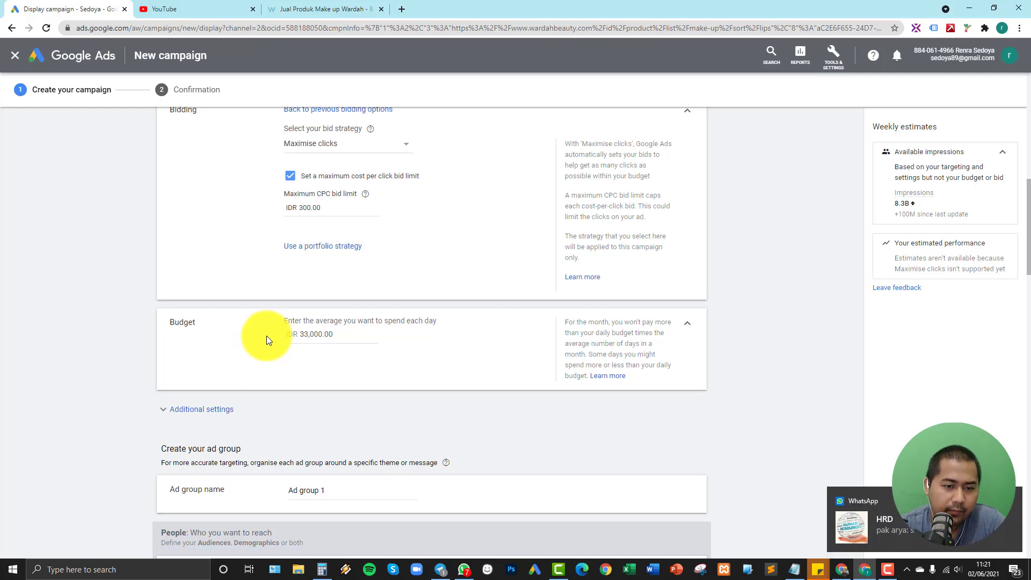
scroll(229, 290, "down", 2)
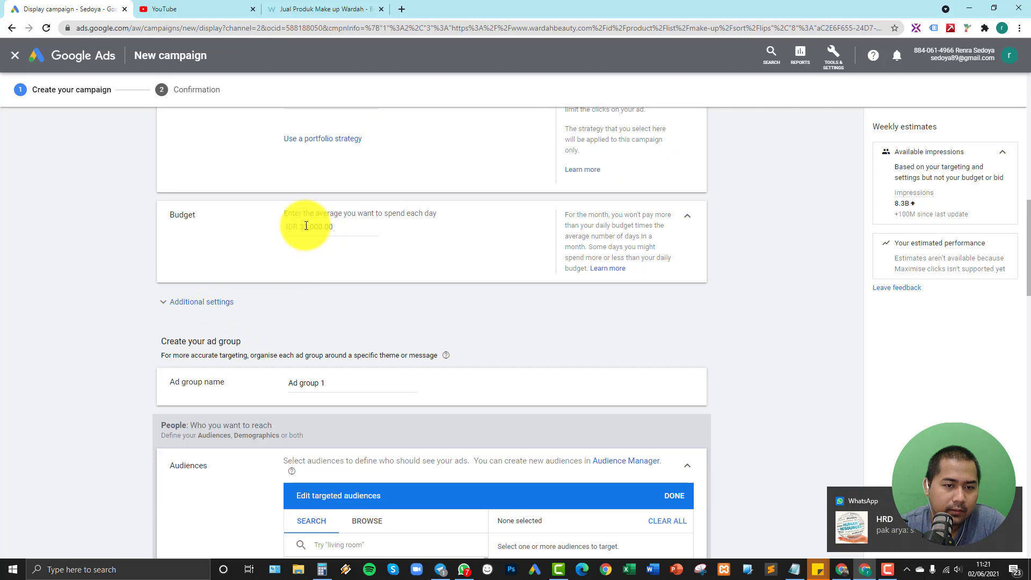
left_click_drag(308, 227, 304, 227)
type("0")
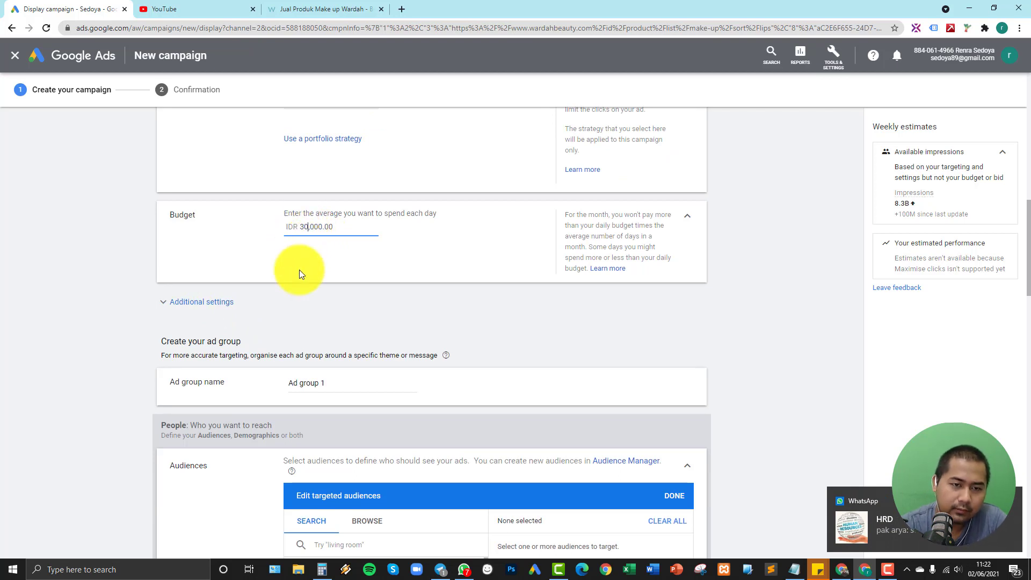
left_click(298, 270)
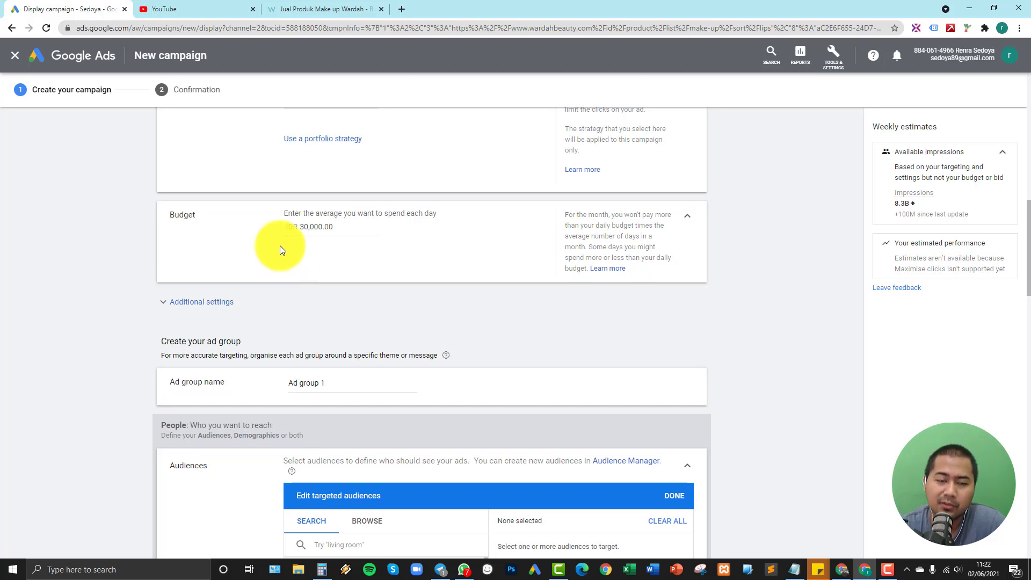
Expand the additional campaign settings, try Do not optimise: Rotate ads indefinitely for ad rotation, and return it to Optimise: Prefer best performing ads.
left_click(202, 310)
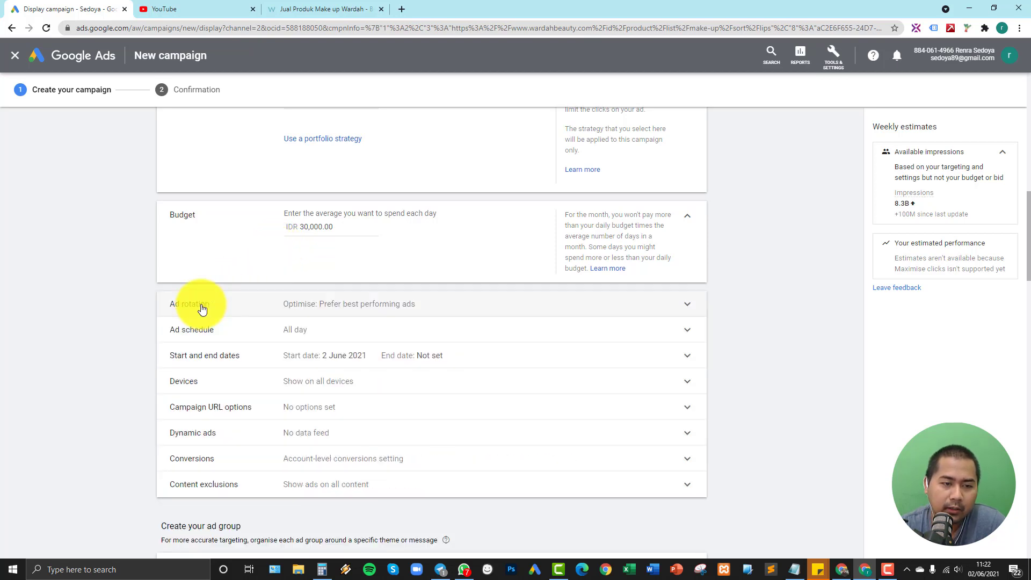
left_click_drag(201, 305, 105, 275)
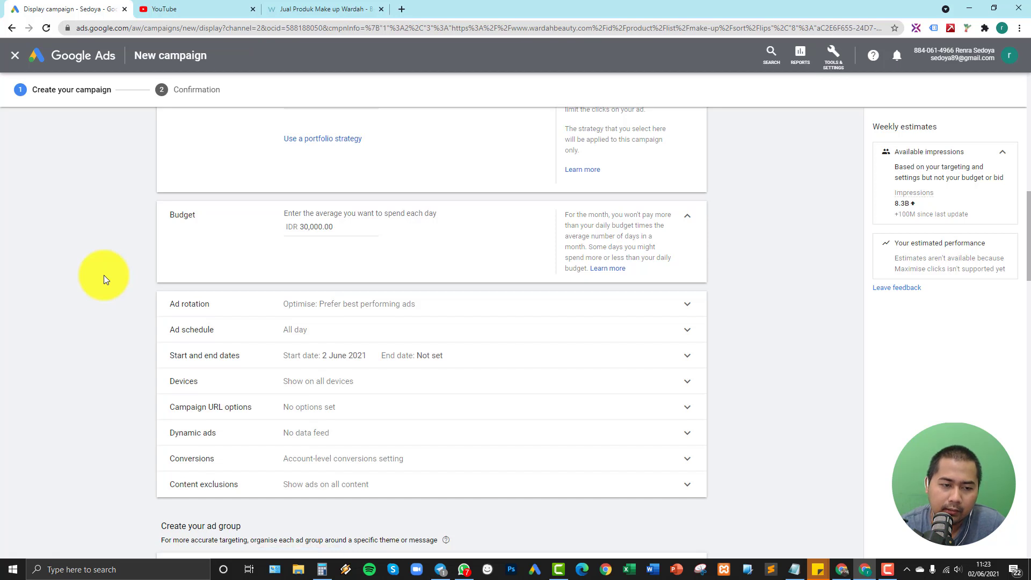
scroll(143, 288, "down", 1)
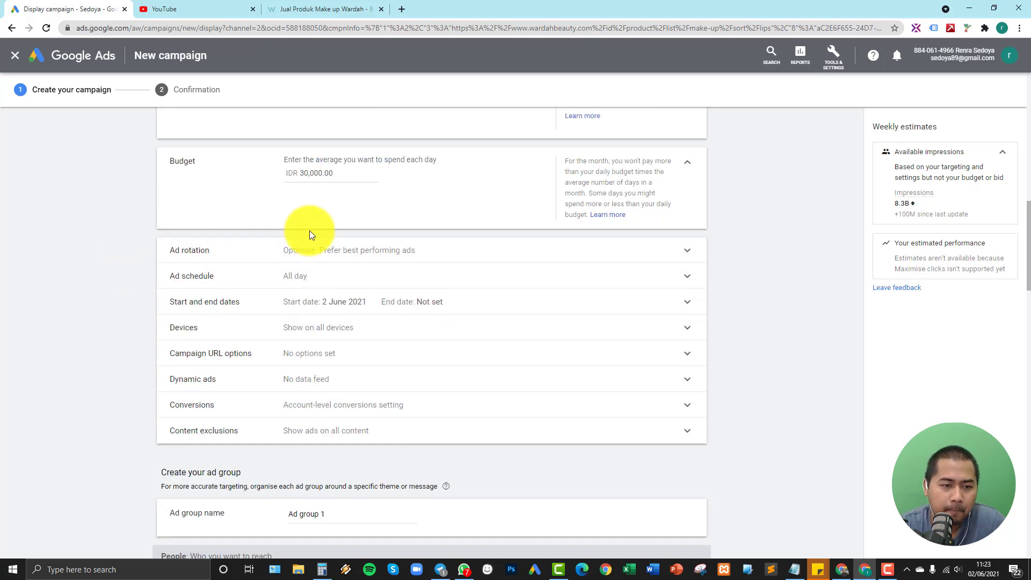
left_click(269, 256)
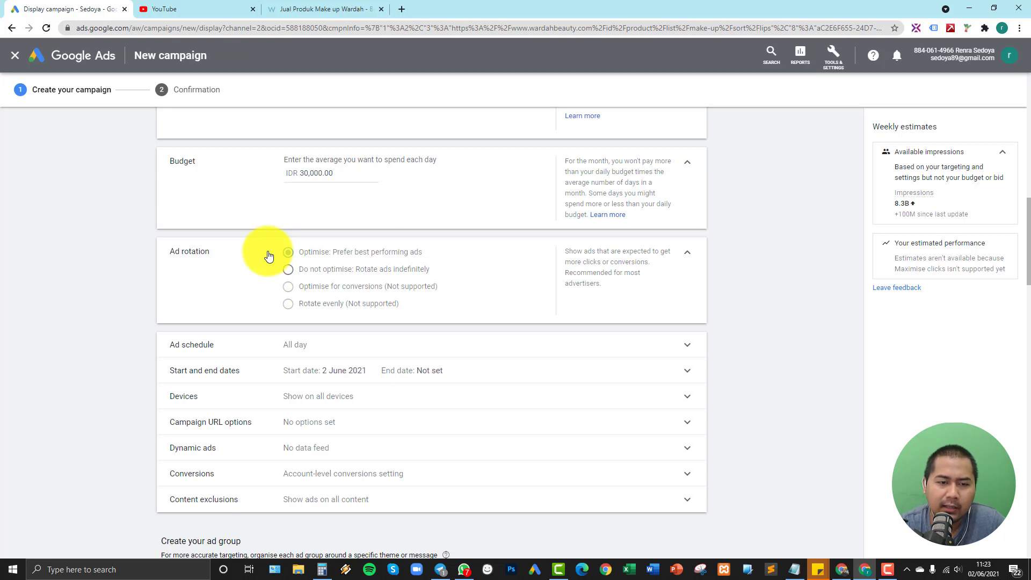
left_click(304, 272)
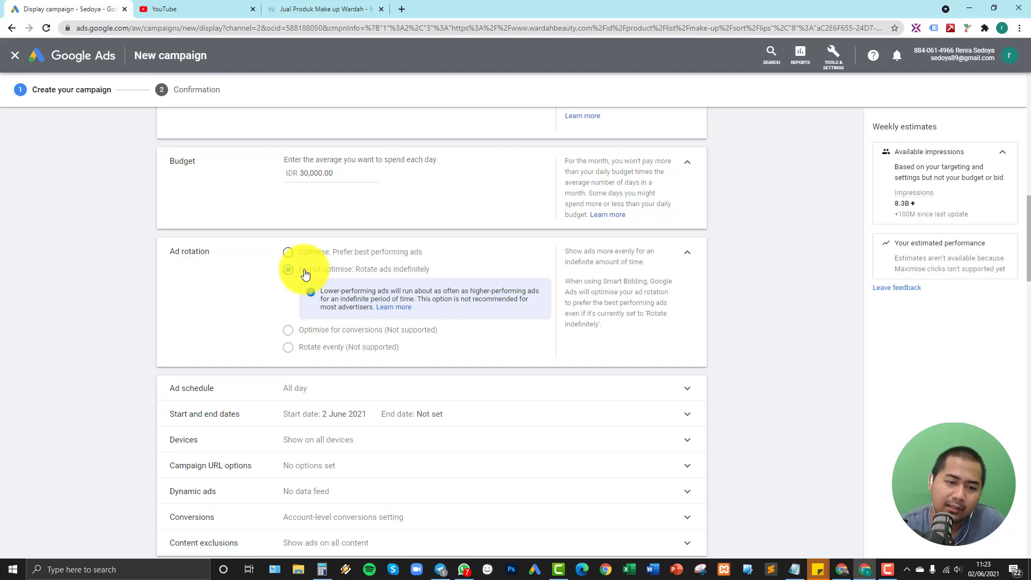
left_click(369, 256)
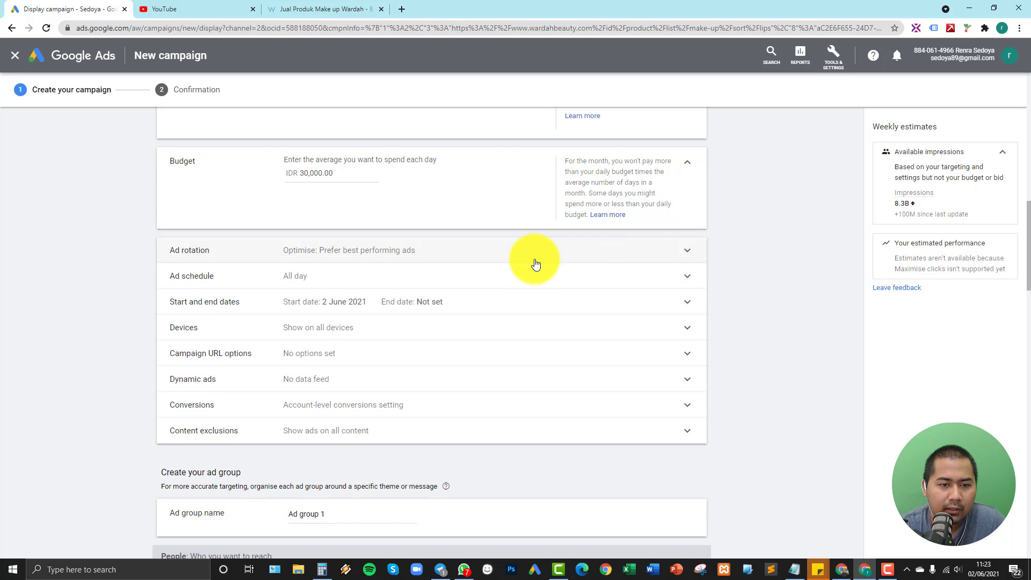
Set the ad schedule to run on all days from 08:00 to 00:00.
left_click(309, 277)
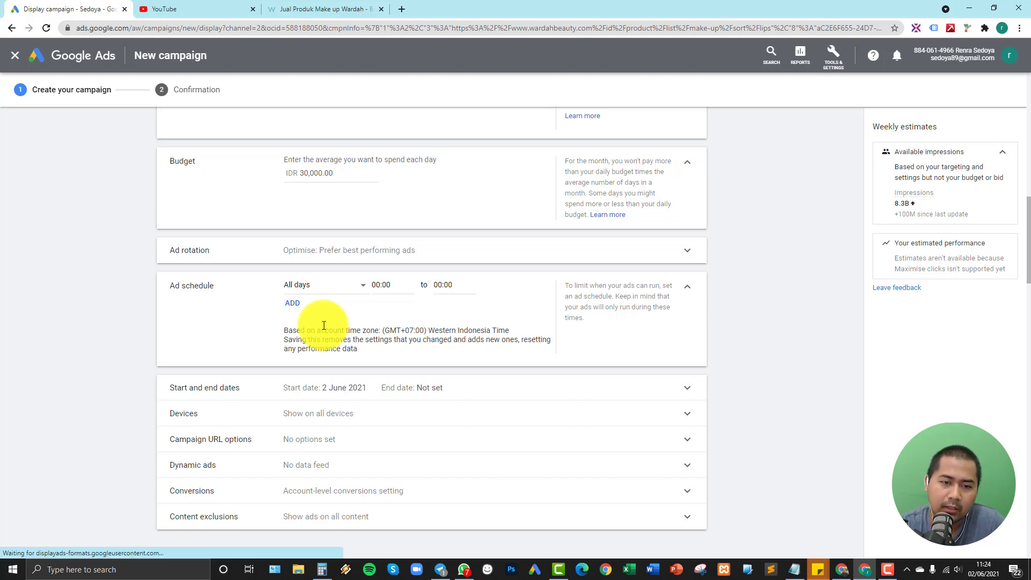
left_click(375, 285)
scroll(387, 403, "down", 6)
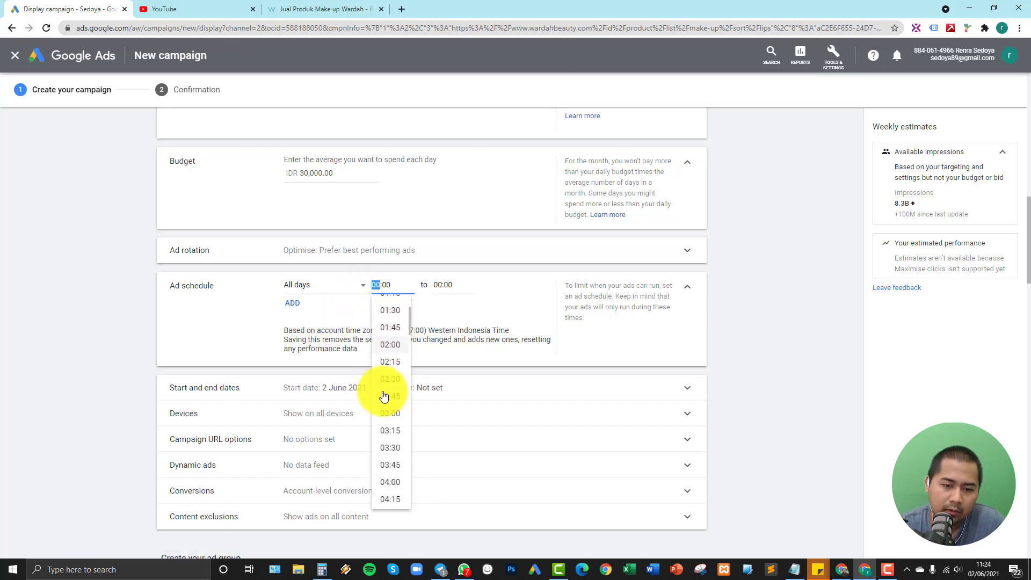
scroll(397, 414, "down", 1)
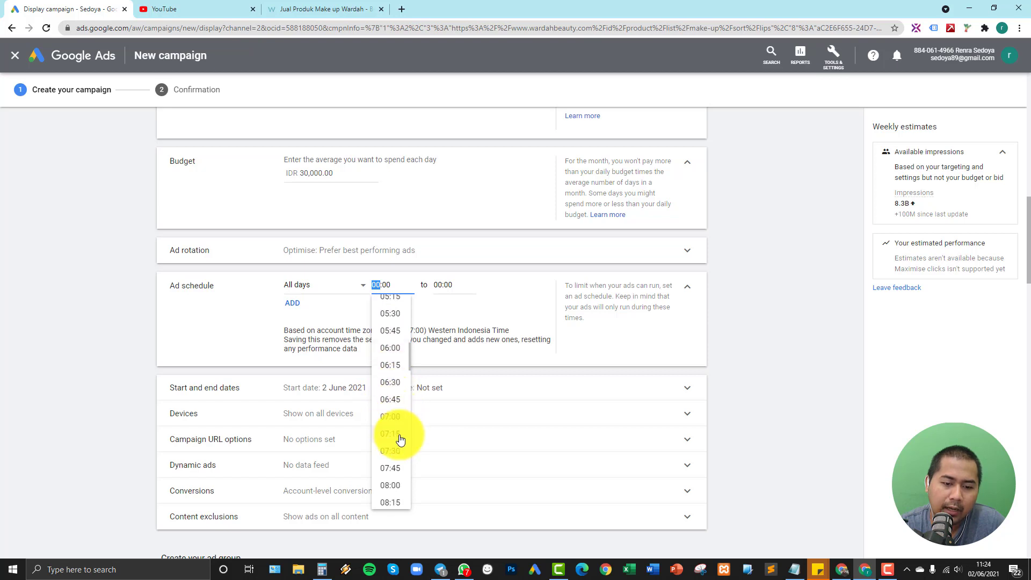
left_click(396, 487)
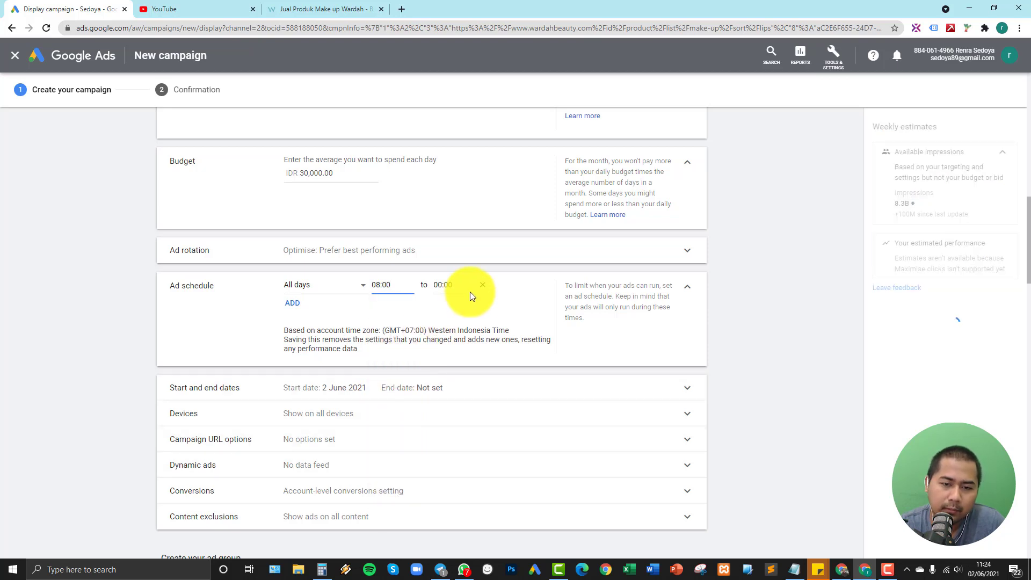
left_click(451, 285)
scroll(456, 388, "down", 12)
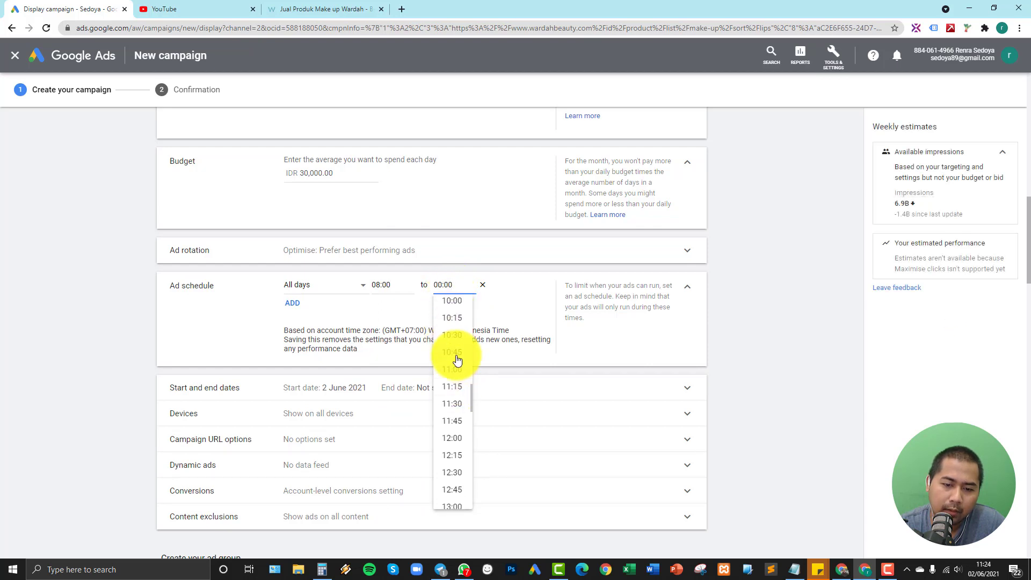
left_click(416, 328)
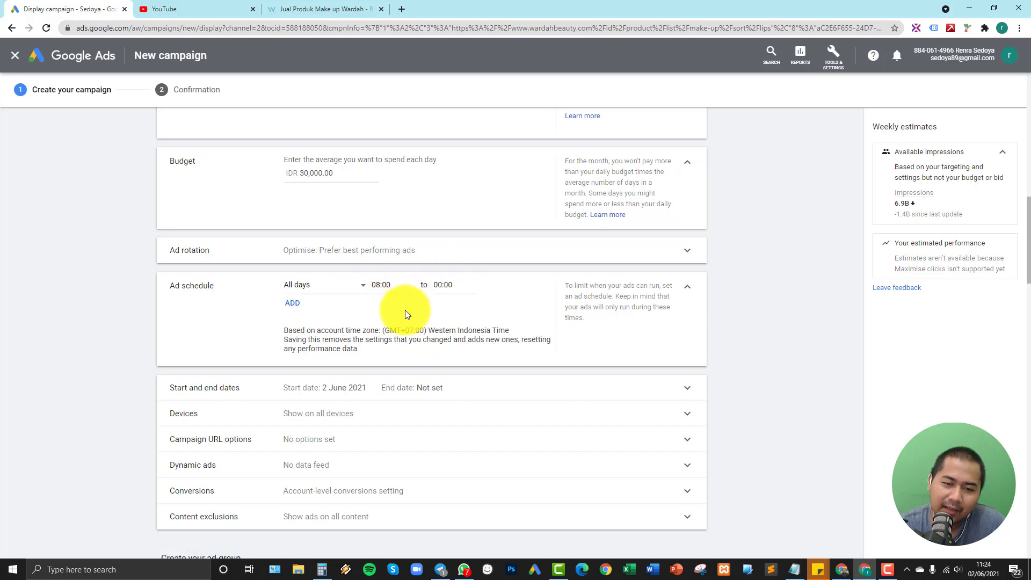
Try Mondays - Fridays and Mondays as the days of the ad schedule.
left_click(315, 287)
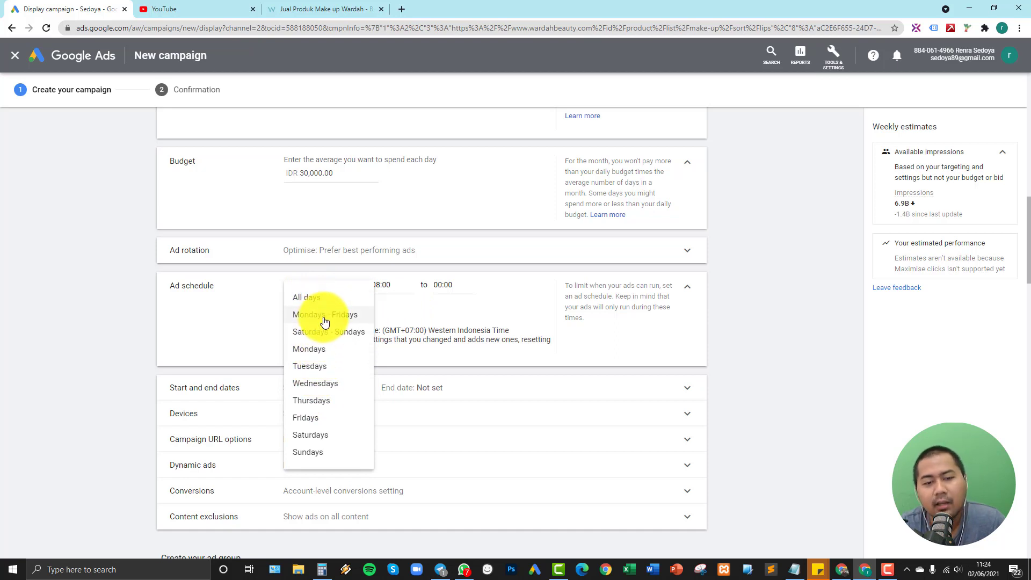
left_click(325, 314)
left_click(330, 289)
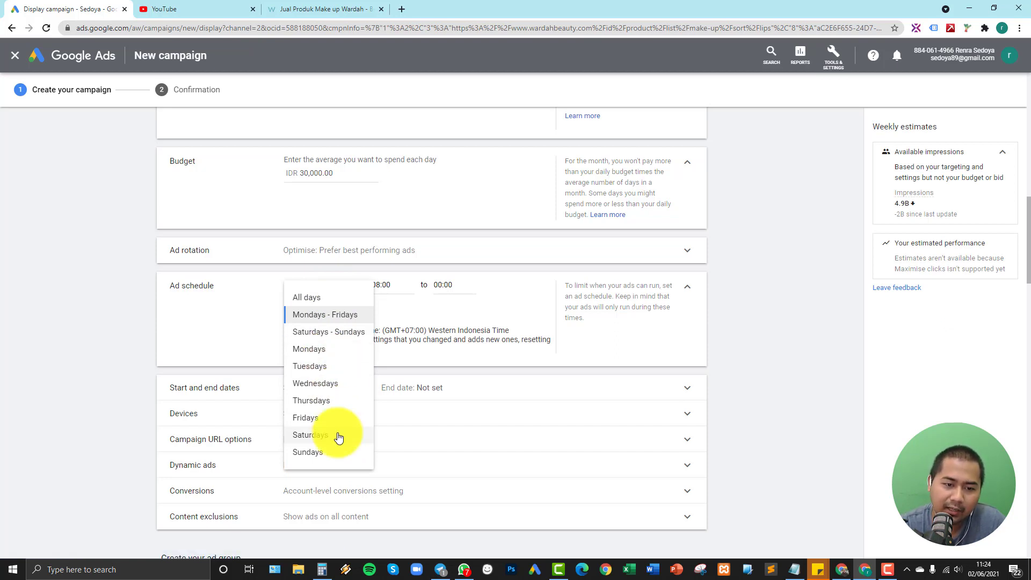
left_click(300, 349)
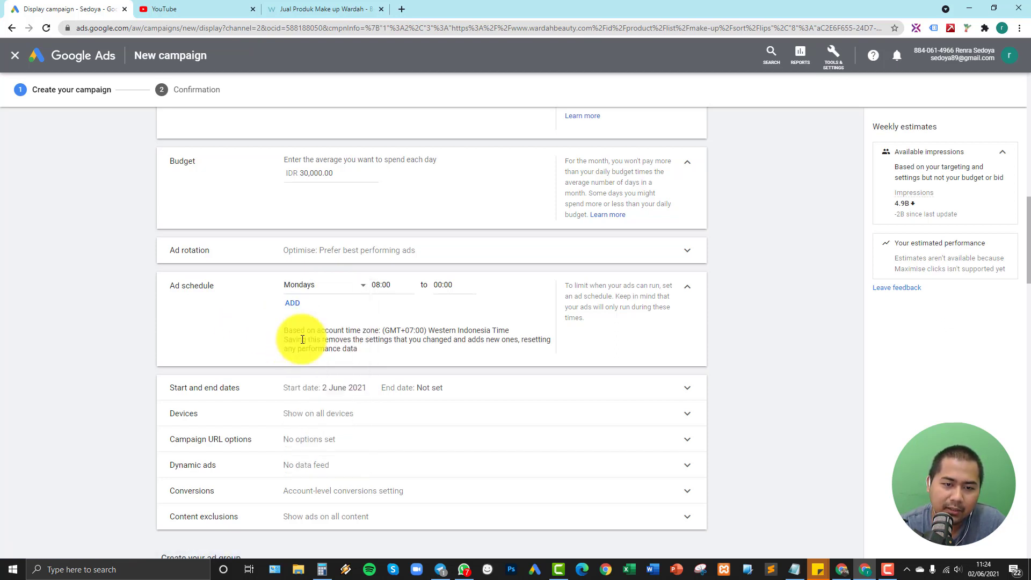
Add and remove a second ad schedule entry, and return the remaining entry to All days.
left_click(296, 305)
left_click(504, 333)
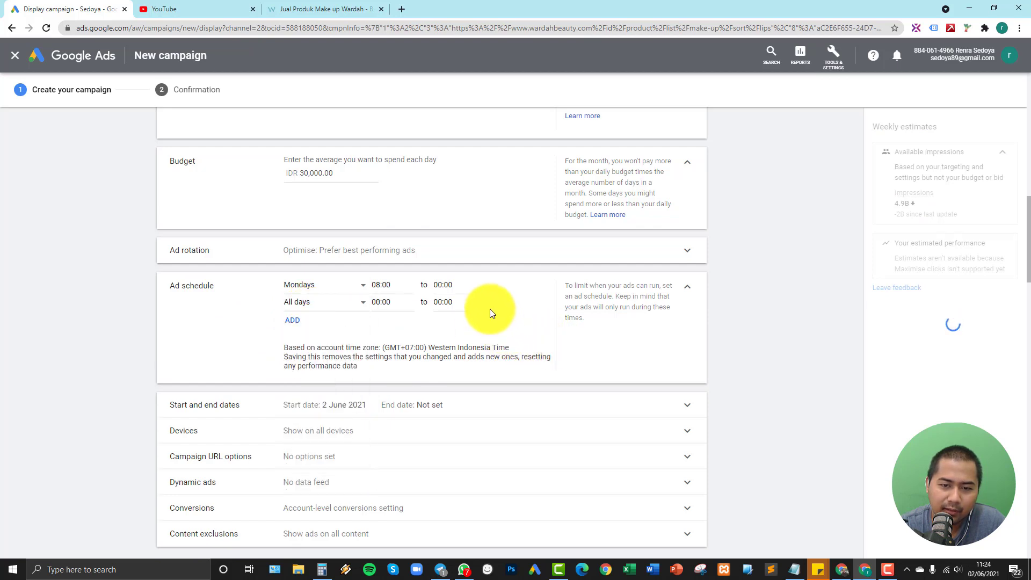
left_click(481, 302)
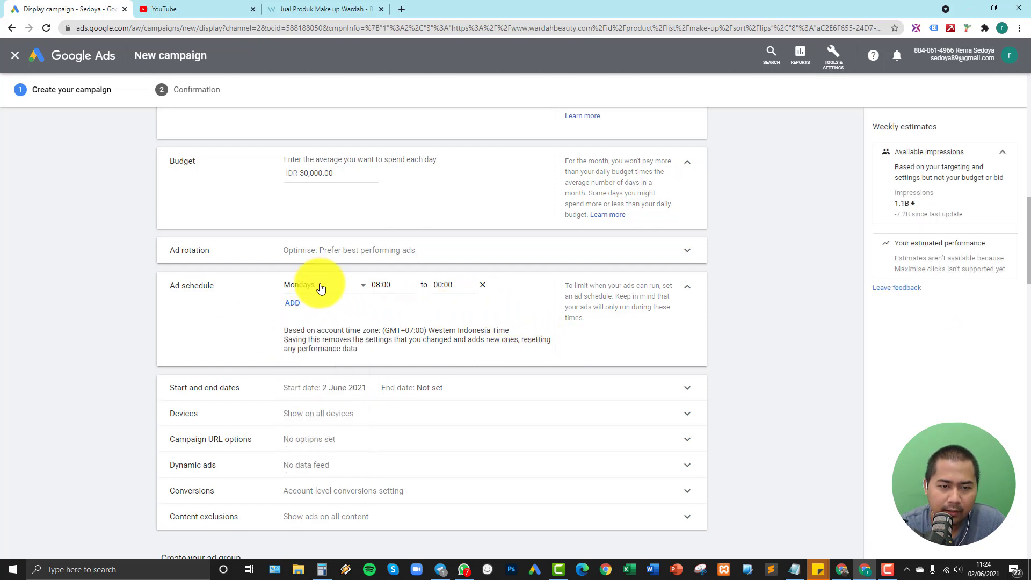
left_click(321, 290)
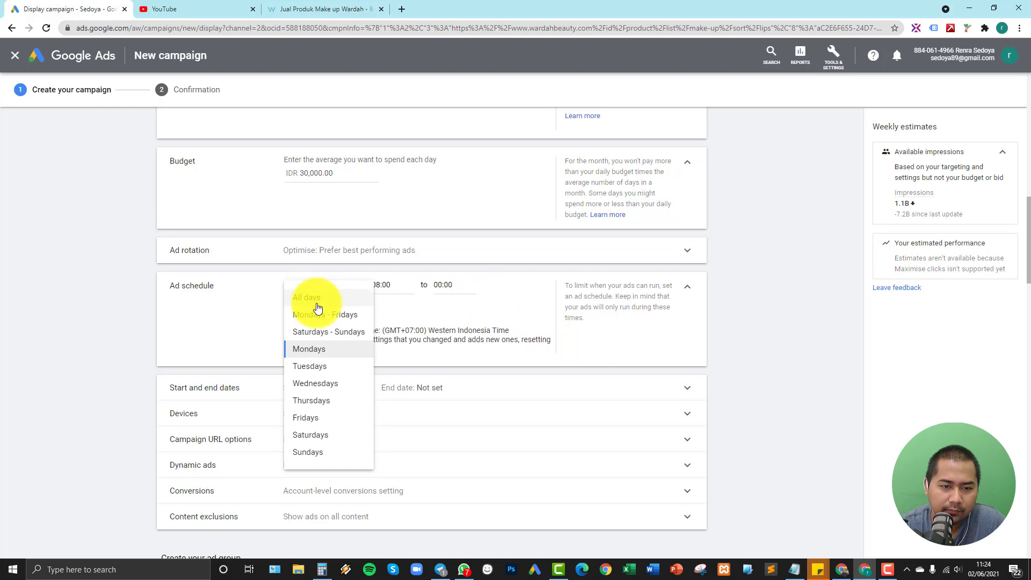
left_click(318, 297)
Expand the start and end dates, try selecting a specific end date, and return it to None.
scroll(379, 339, "down", 2)
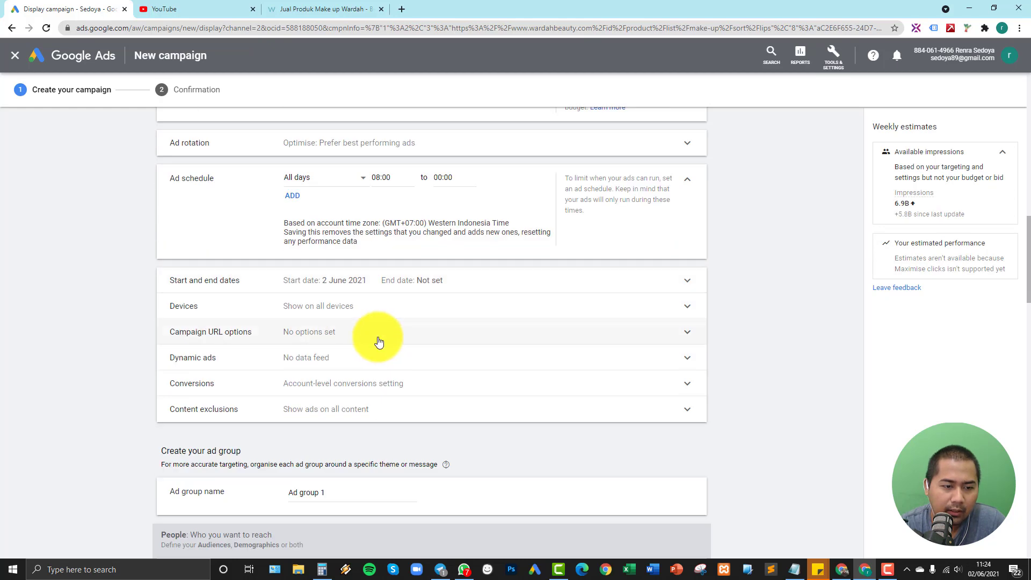
left_click(338, 283)
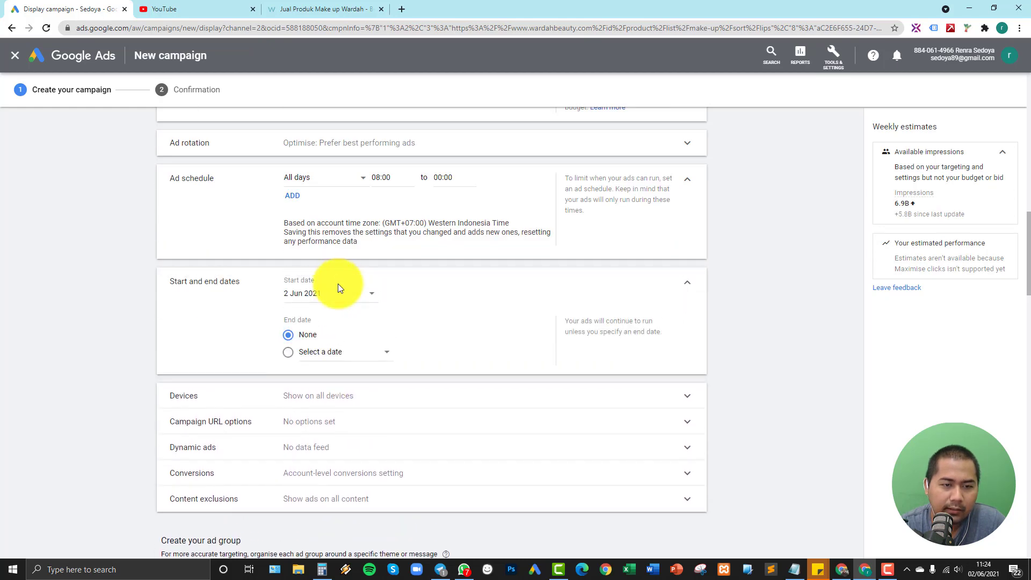
left_click(329, 354)
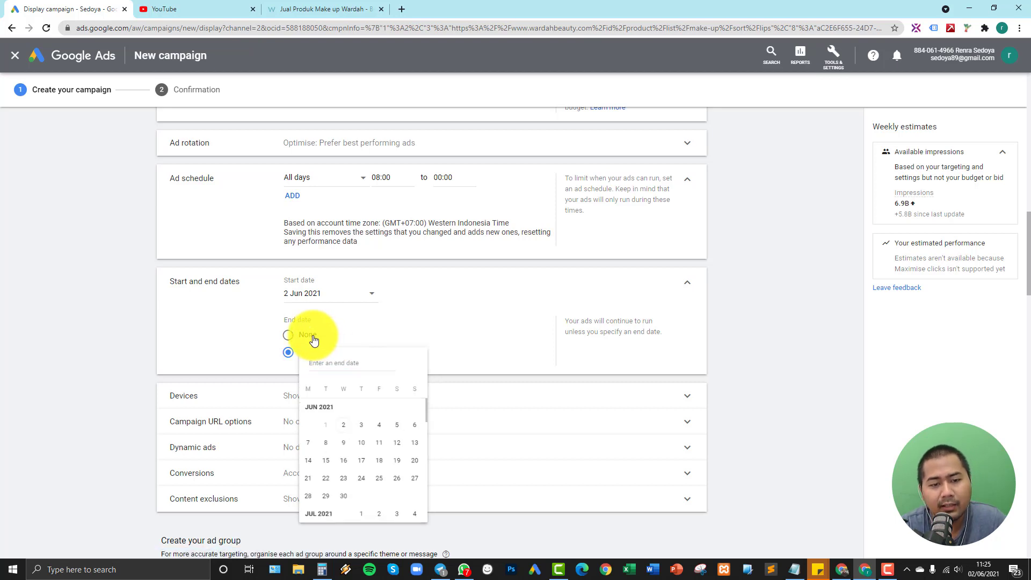
left_click(288, 335)
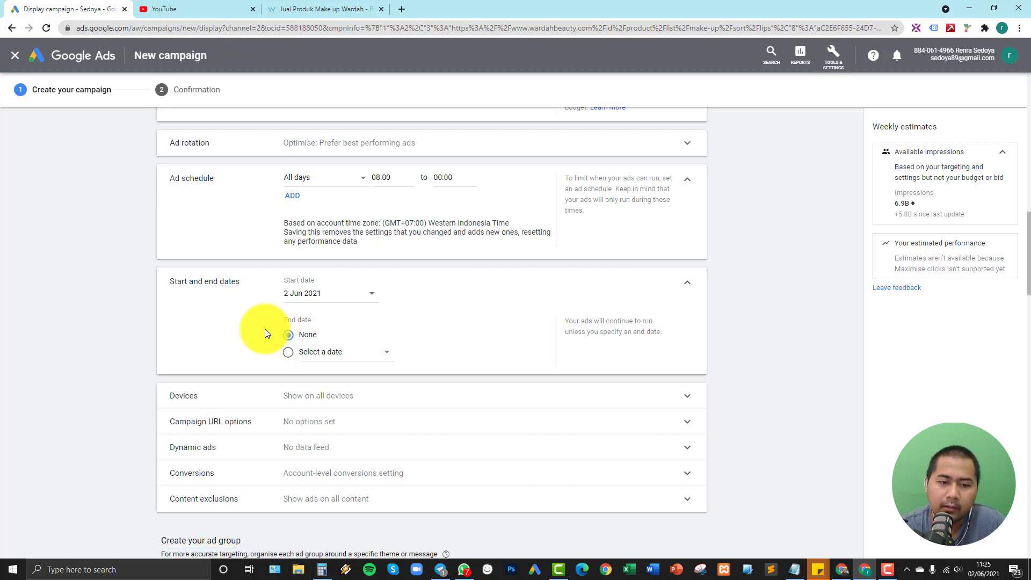
left_click(689, 288)
Switch the campaign's device setting to specific targeting for devices.
left_click(325, 315)
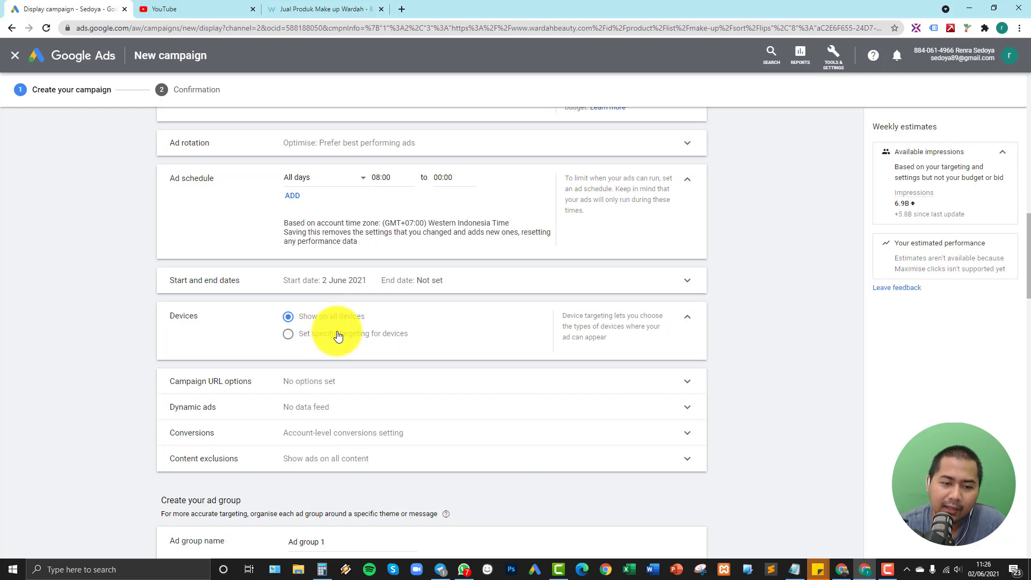
left_click(338, 336)
scroll(421, 365, "down", 3)
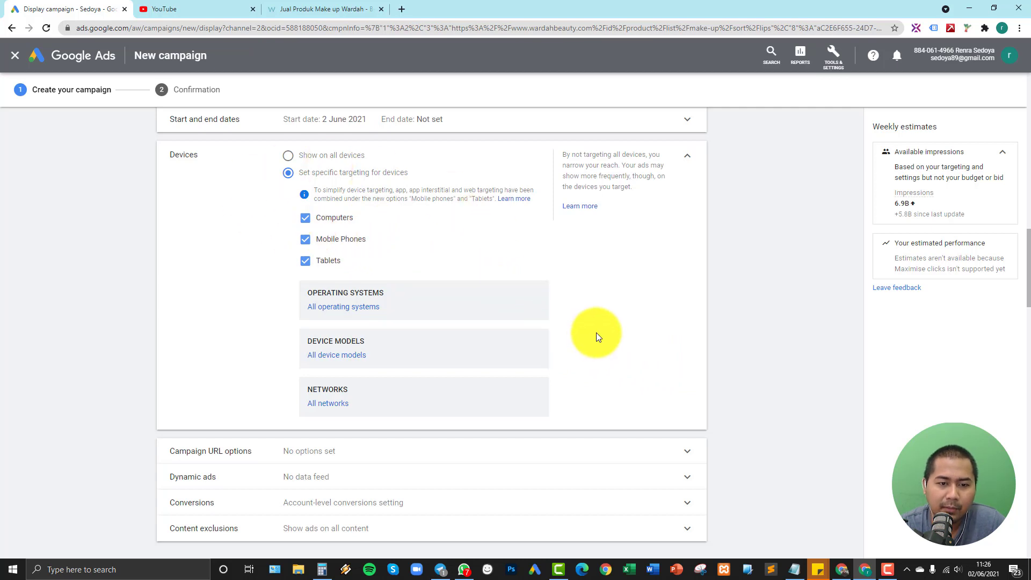
Try Android and iOS as the targeted operating systems, clear both, and reopen the operating system choices before cancelling.
left_click(332, 309)
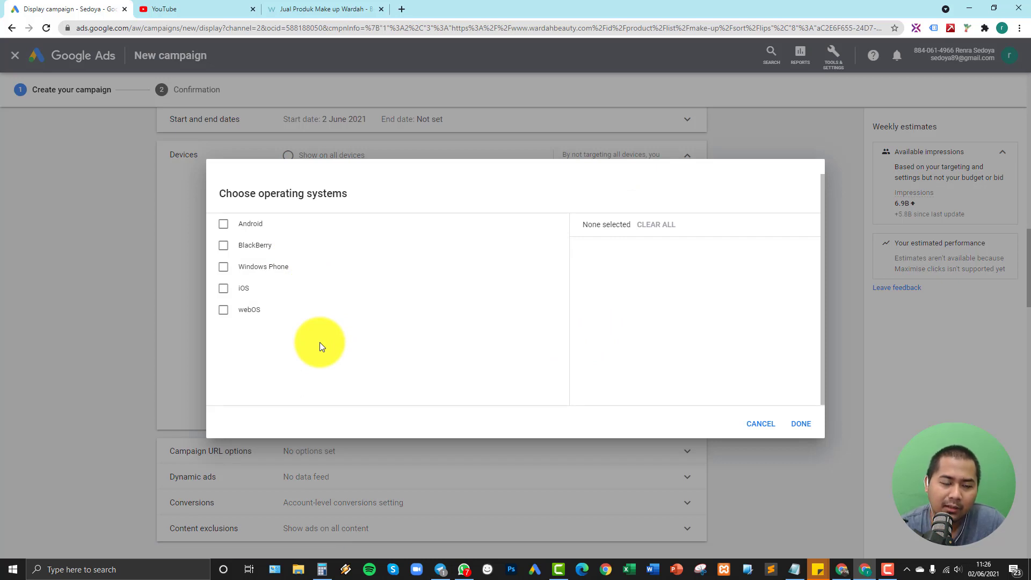
left_click(284, 220)
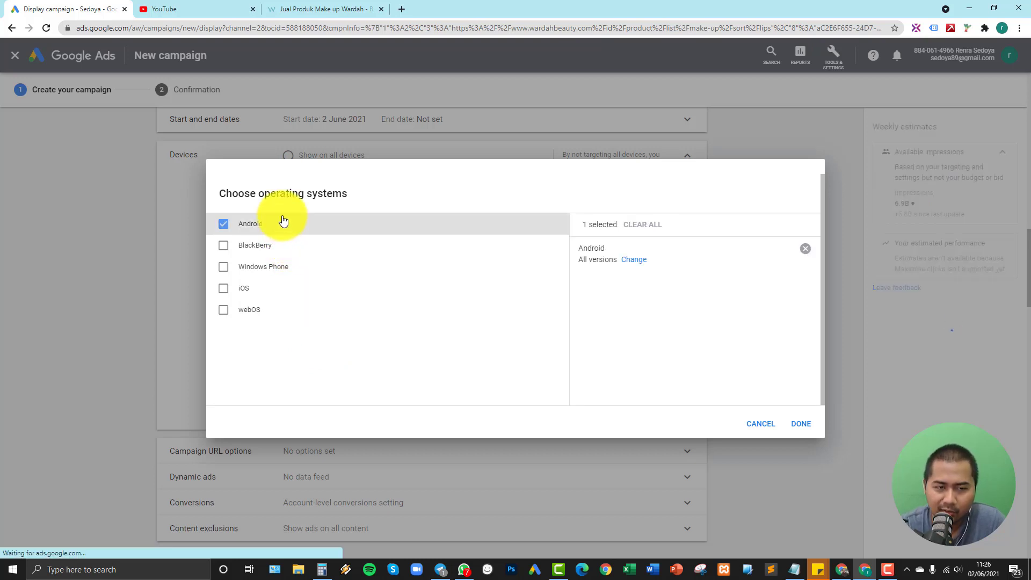
left_click(276, 290)
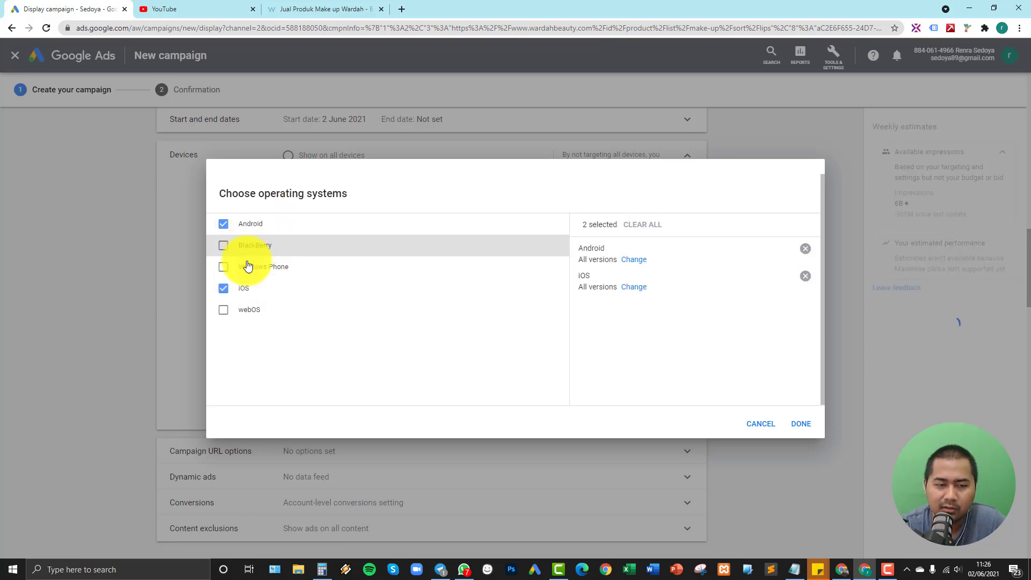
left_click(243, 288)
left_click(225, 224)
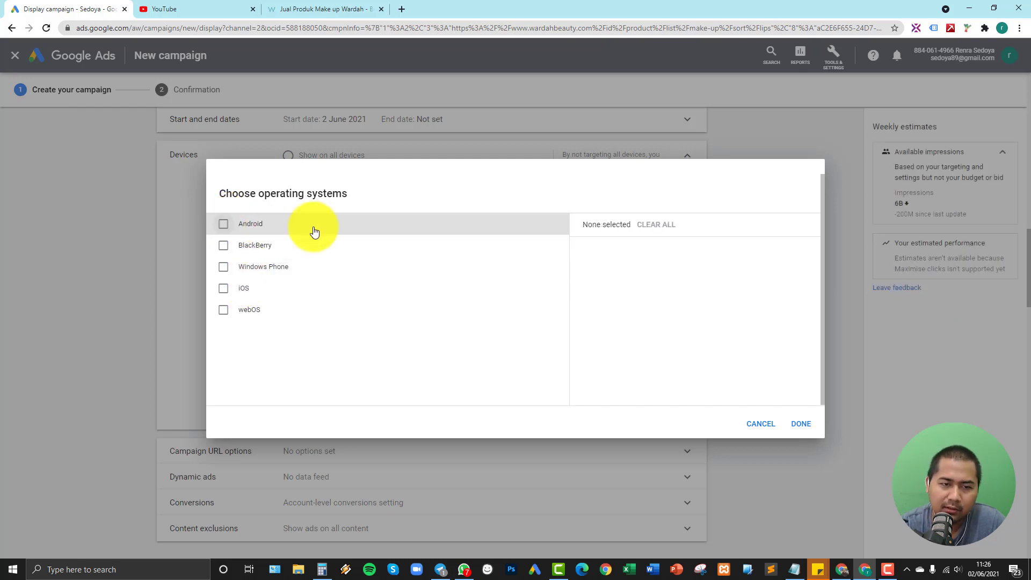
left_click(759, 423)
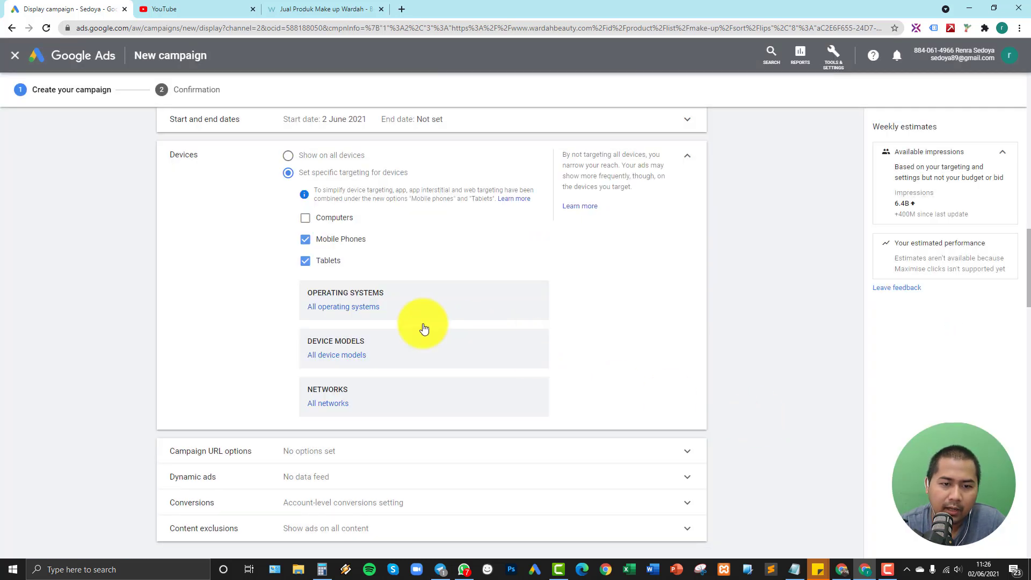
left_click(413, 311)
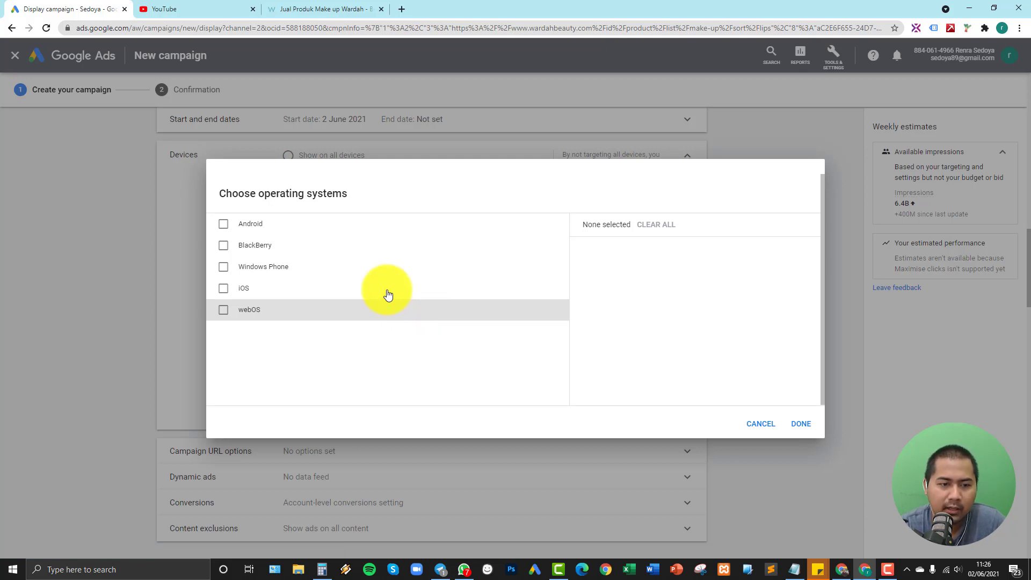
left_click(752, 427)
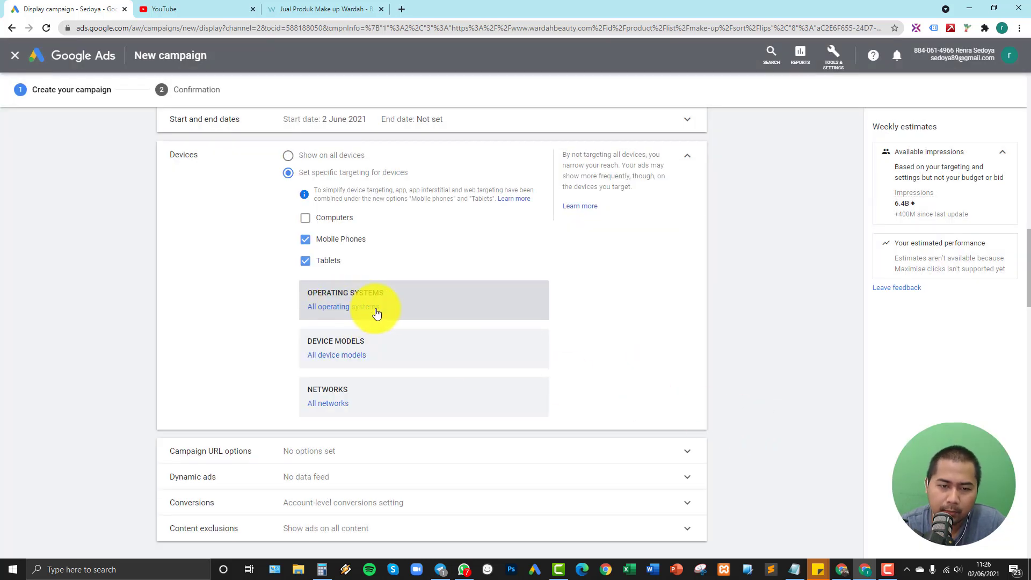
Open the device model selection and look through the Android brands that can be targeted.
left_click(412, 350)
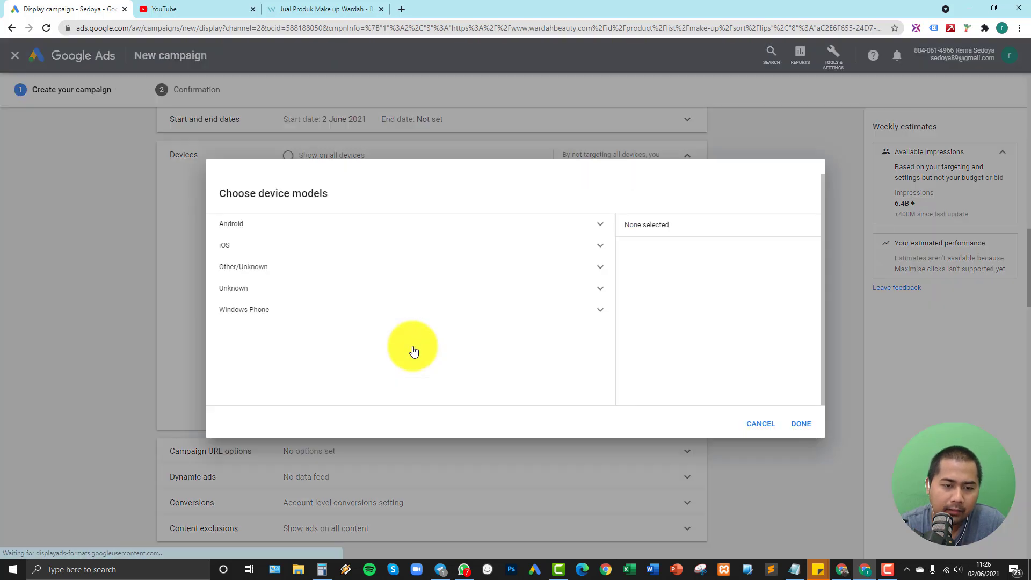
left_click(303, 224)
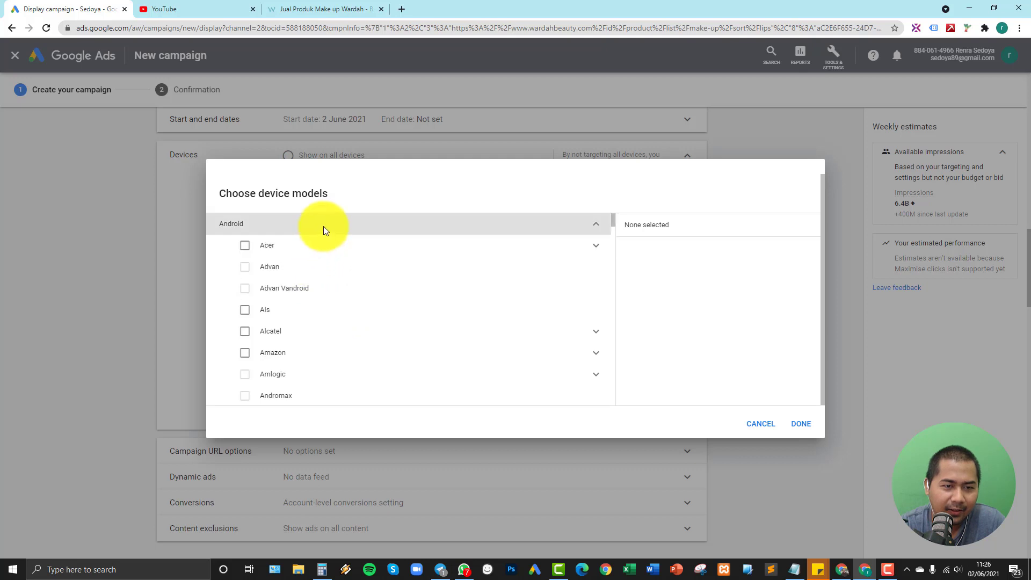
scroll(328, 280, "down", 1)
scroll(331, 337, "down", 8)
scroll(327, 344, "up", 9)
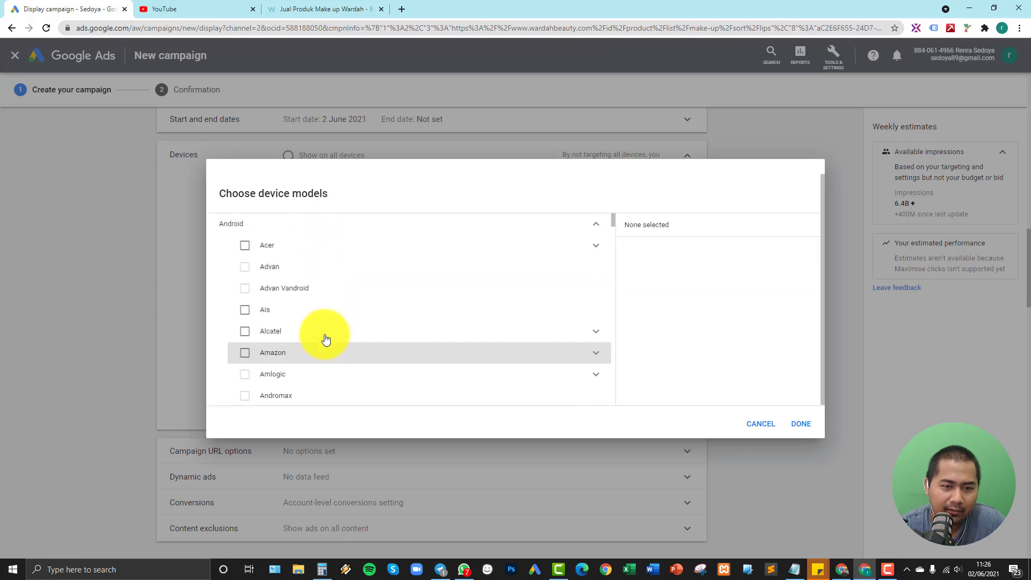
left_click(333, 223)
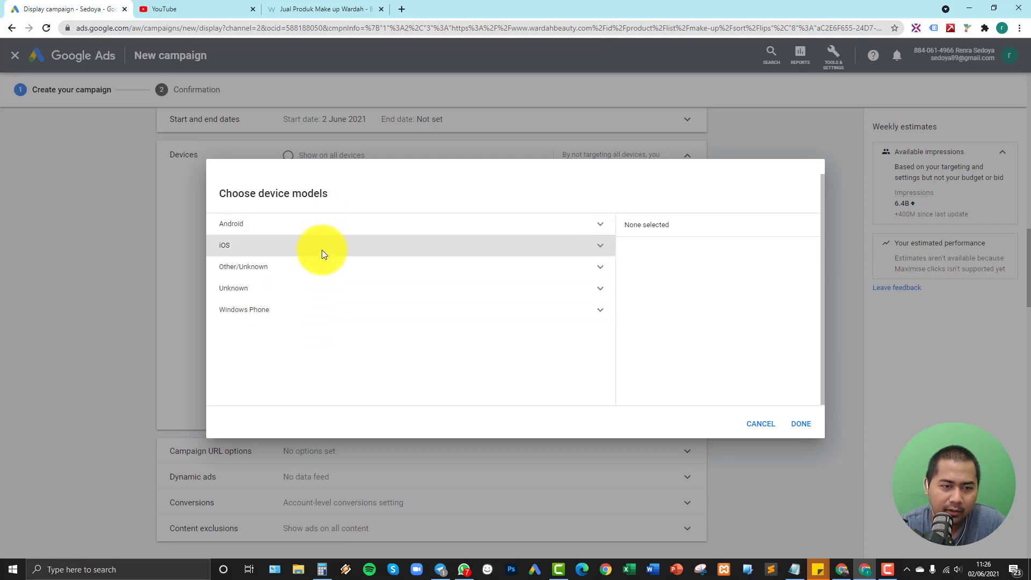
Try targeting Apple device models under iOS, examine the iPhone models, and deselect Apple before cancelling the selection.
left_click(320, 245)
left_click(300, 268)
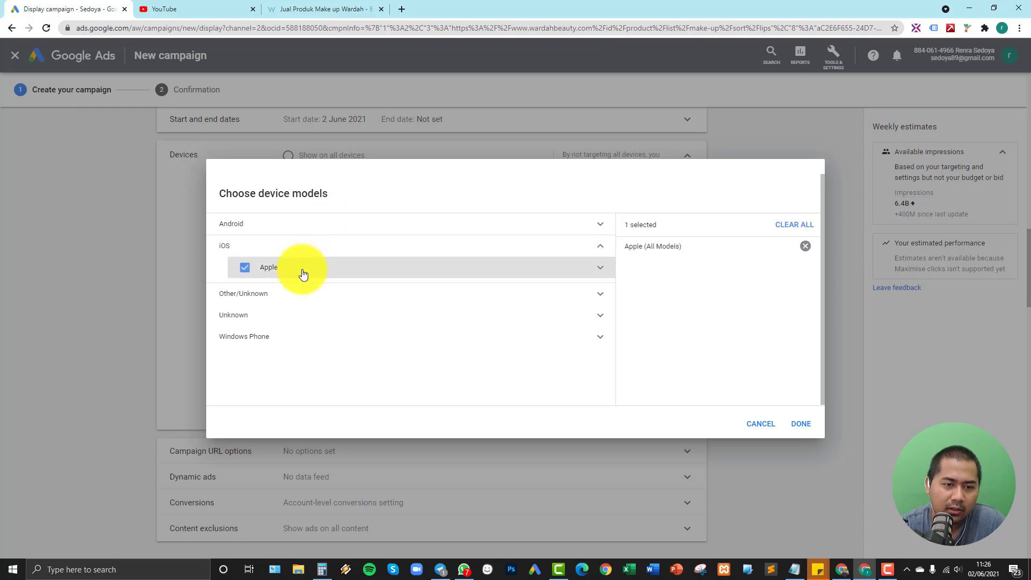
left_click(586, 272)
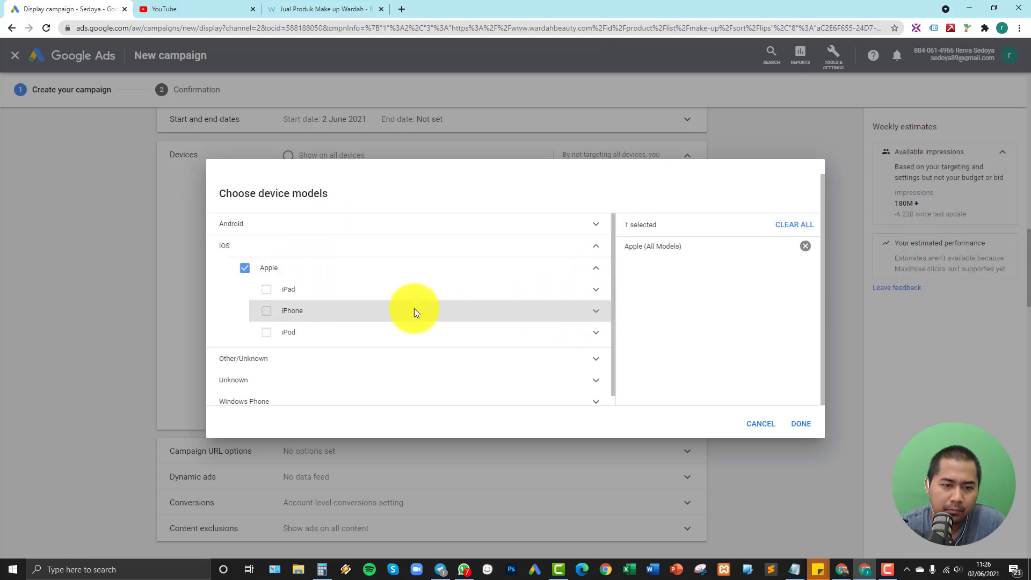
scroll(397, 308, "down", 1)
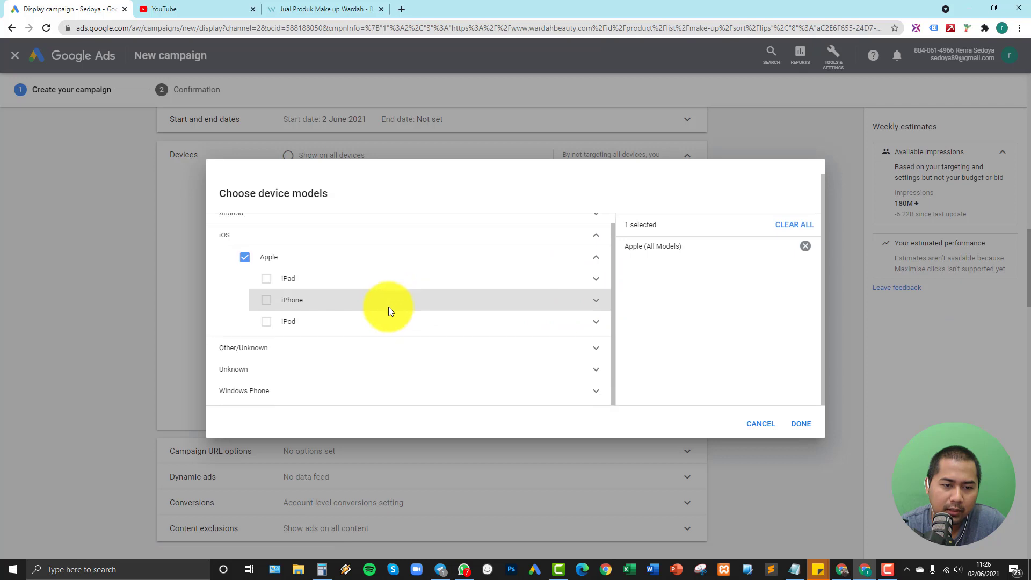
left_click(597, 306)
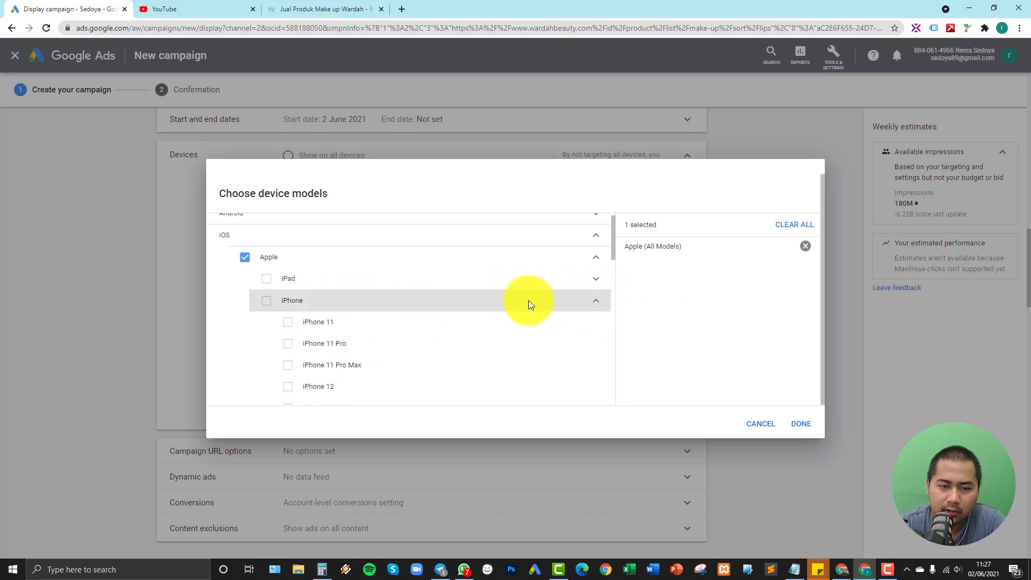
left_click(597, 300)
left_click(247, 258)
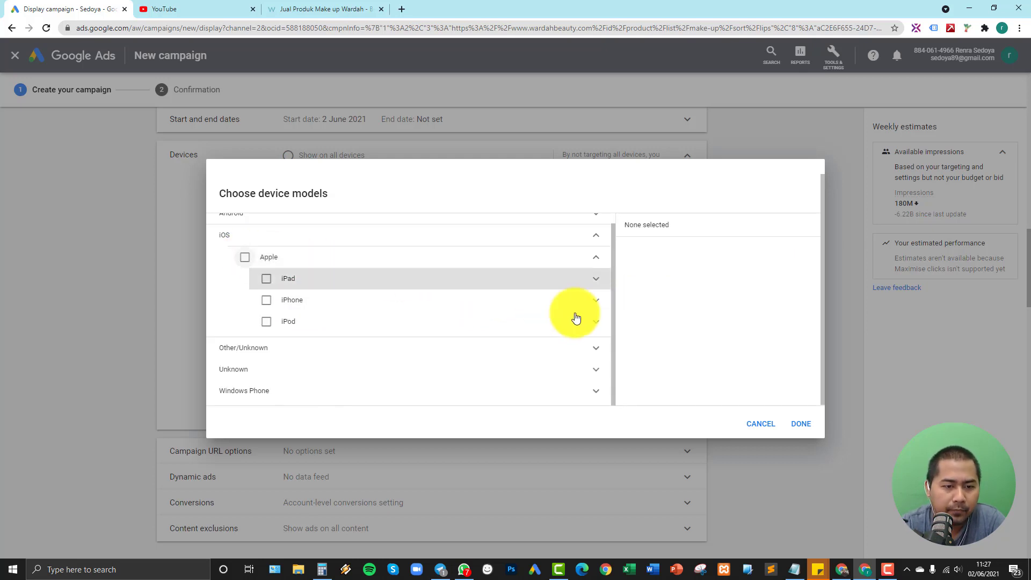
left_click(766, 425)
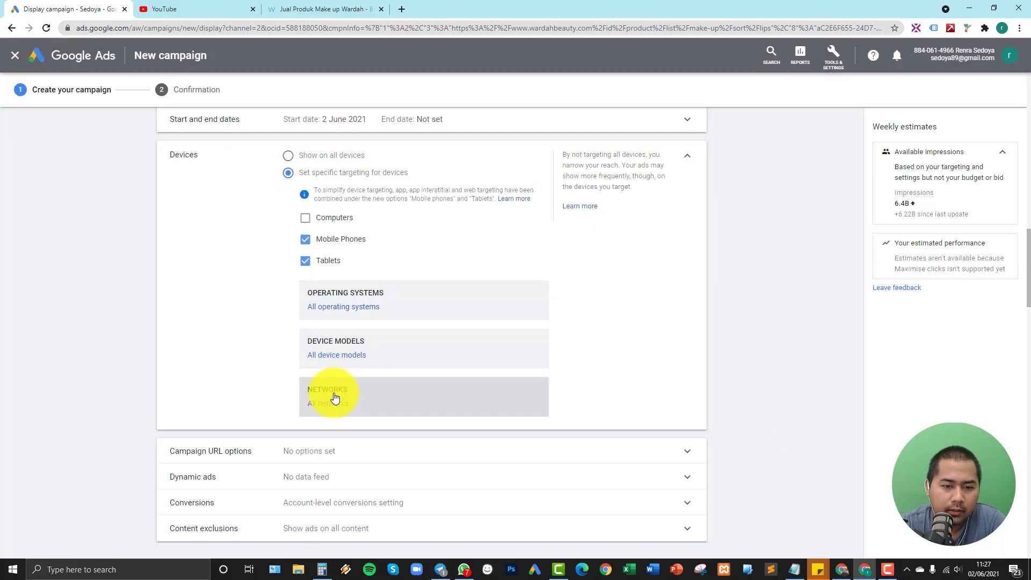
Try targeting all the Indonesian carrier networks, clear them, and cancel the network selection.
left_click(365, 397)
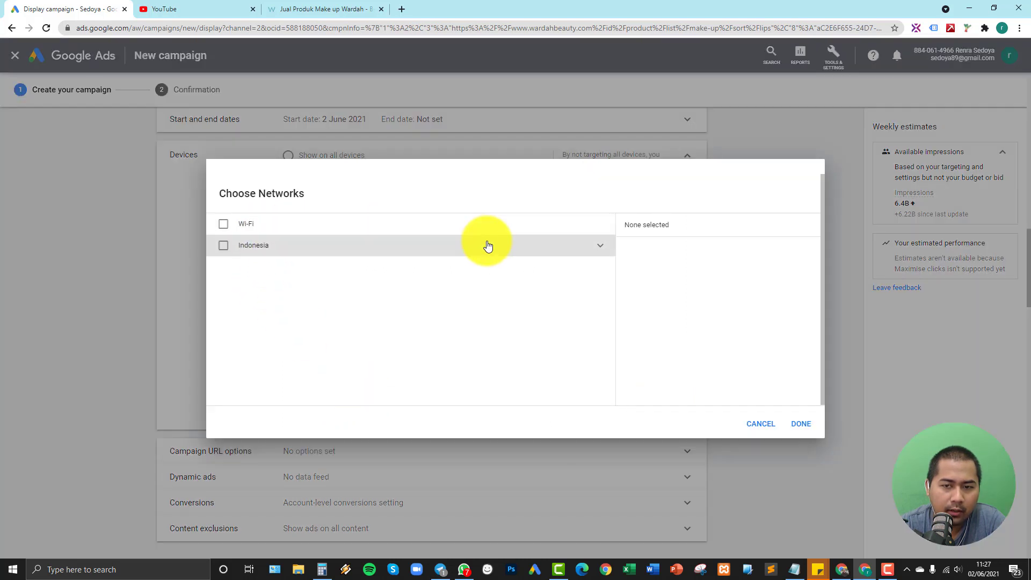
left_click(475, 224)
left_click(223, 224)
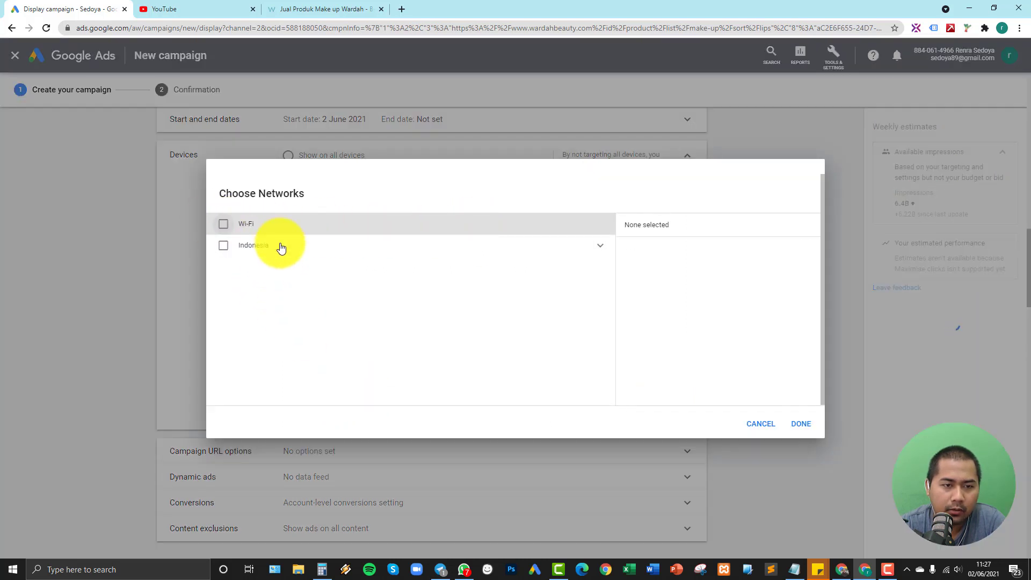
left_click(276, 246)
left_click(601, 246)
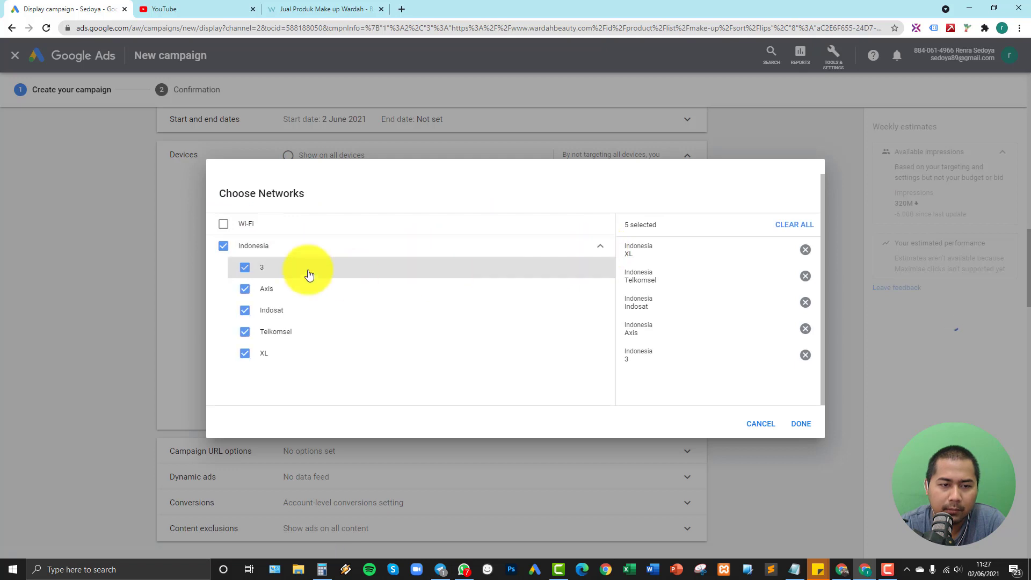
left_click(224, 246)
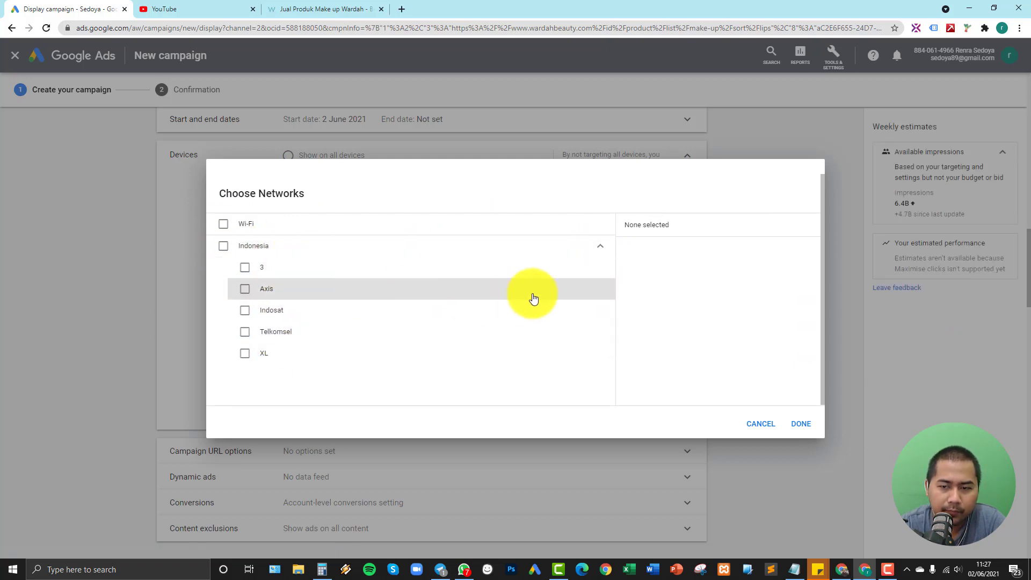
left_click(753, 424)
Include computers and exclude tablets in the campaign's device targeting, and close the device settings.
left_click(322, 218)
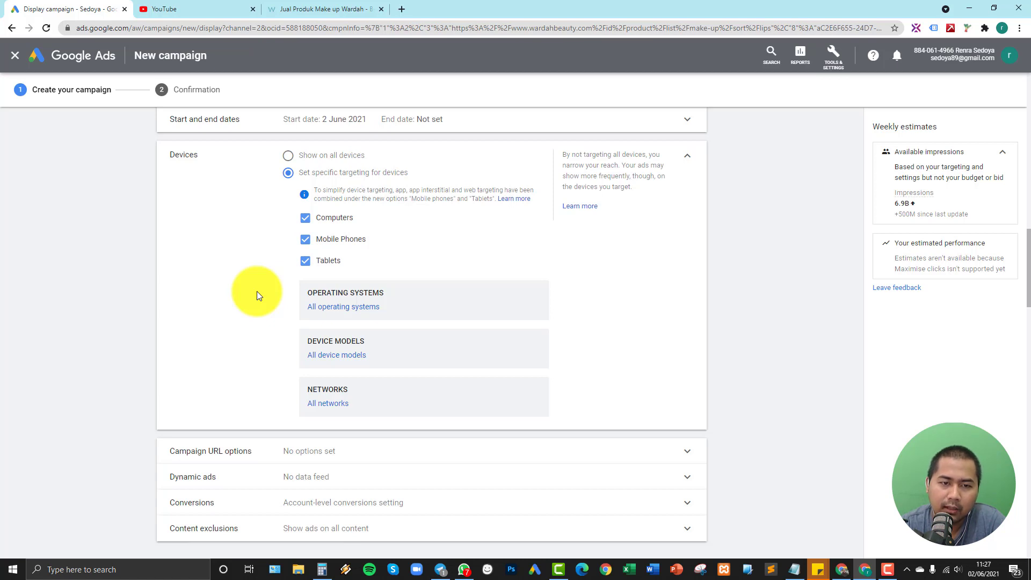
left_click(335, 262)
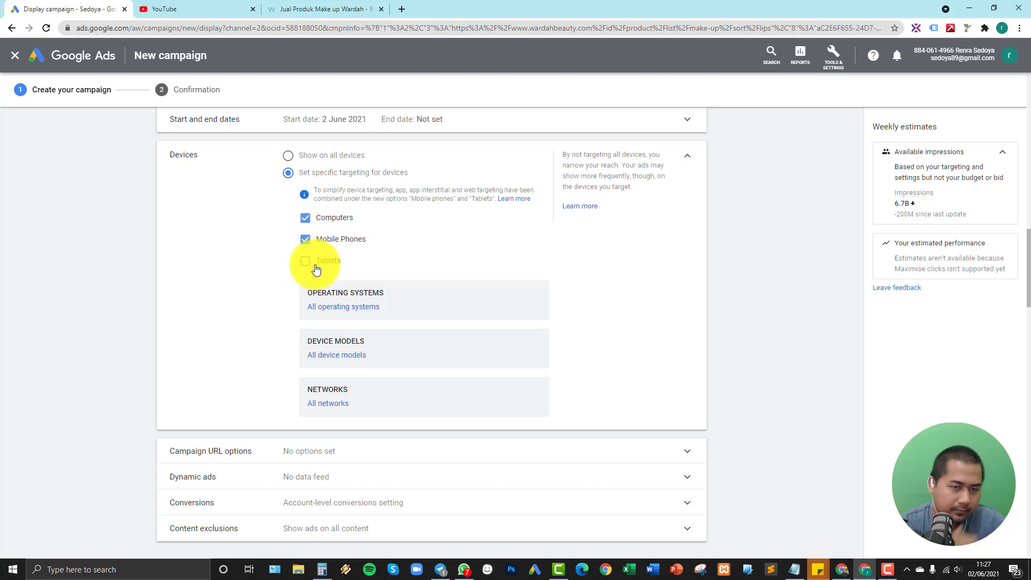
left_click(689, 159)
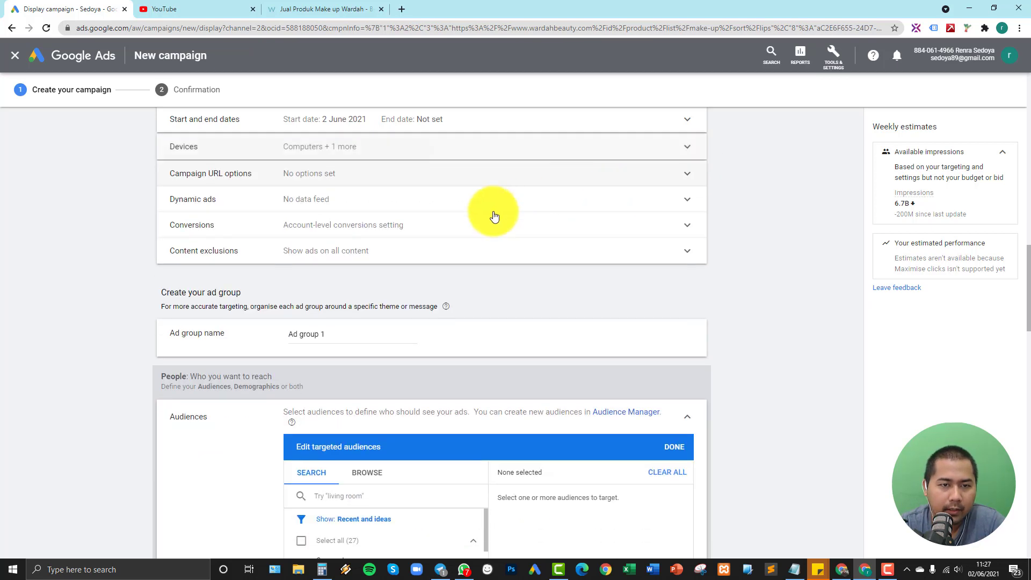
Look through the campaign URL options, including the tracking template, final URL suffix and custom parameters, and close them.
left_click(268, 182)
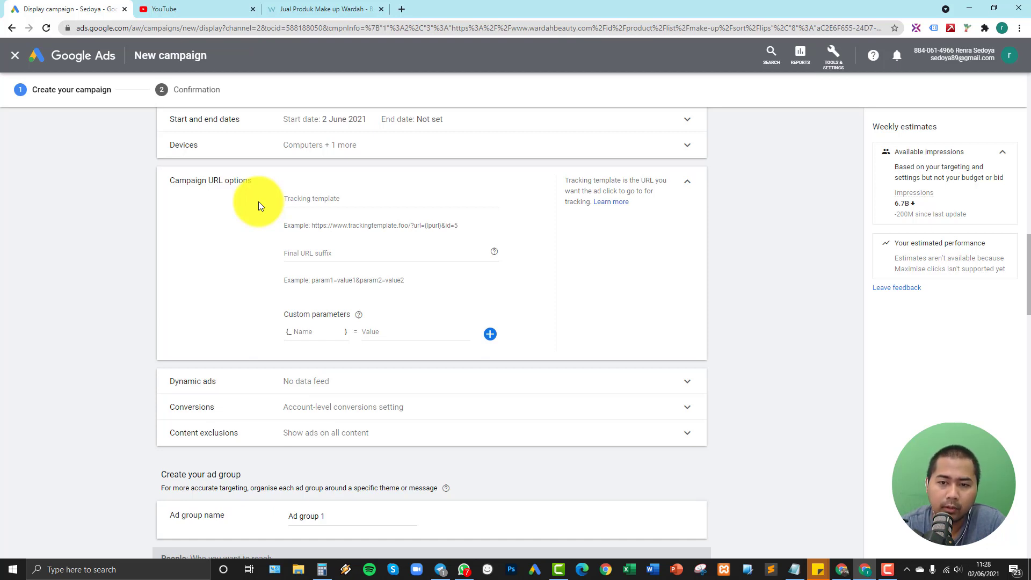
left_click(298, 254)
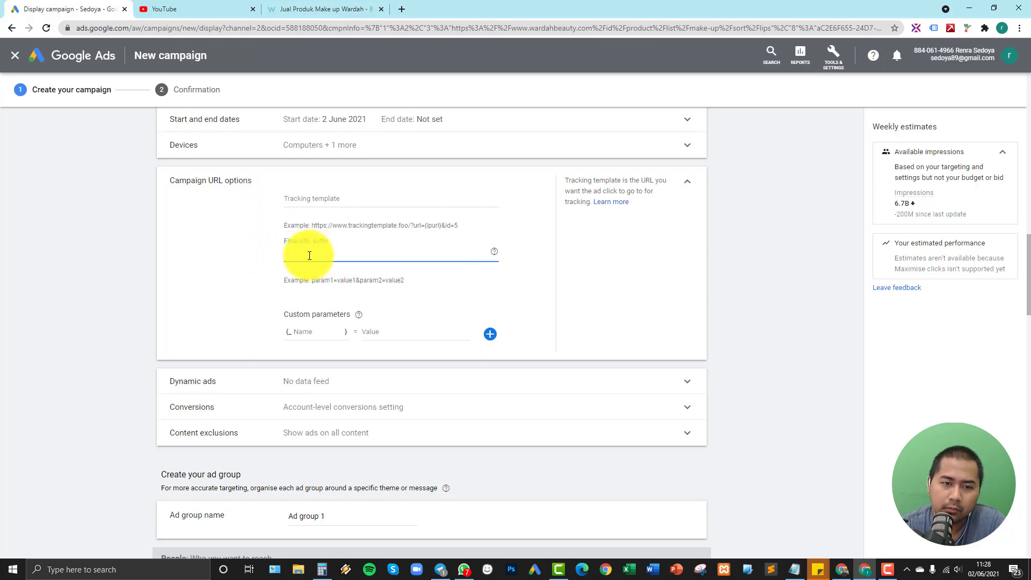
left_click(323, 202)
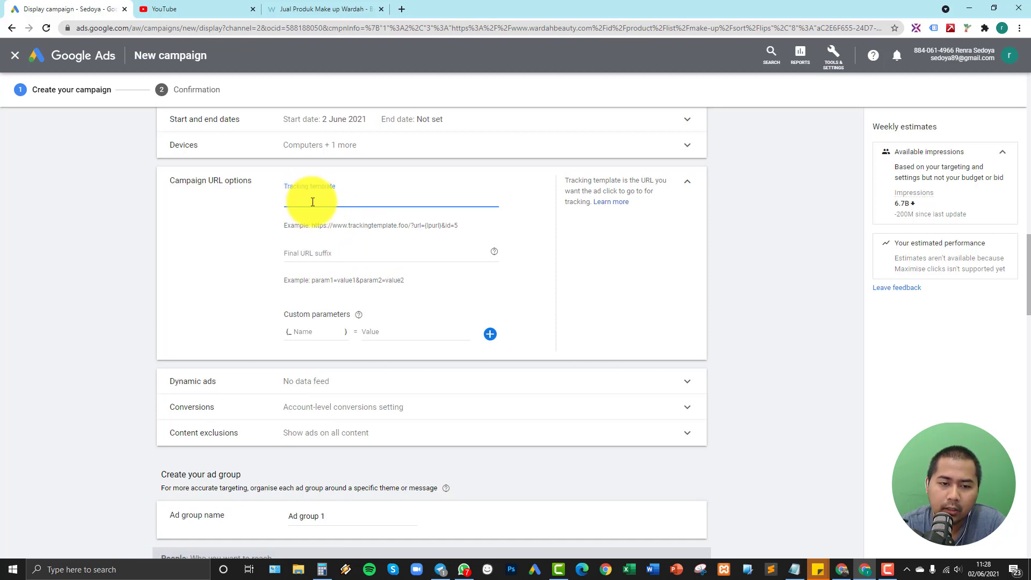
left_click(327, 332)
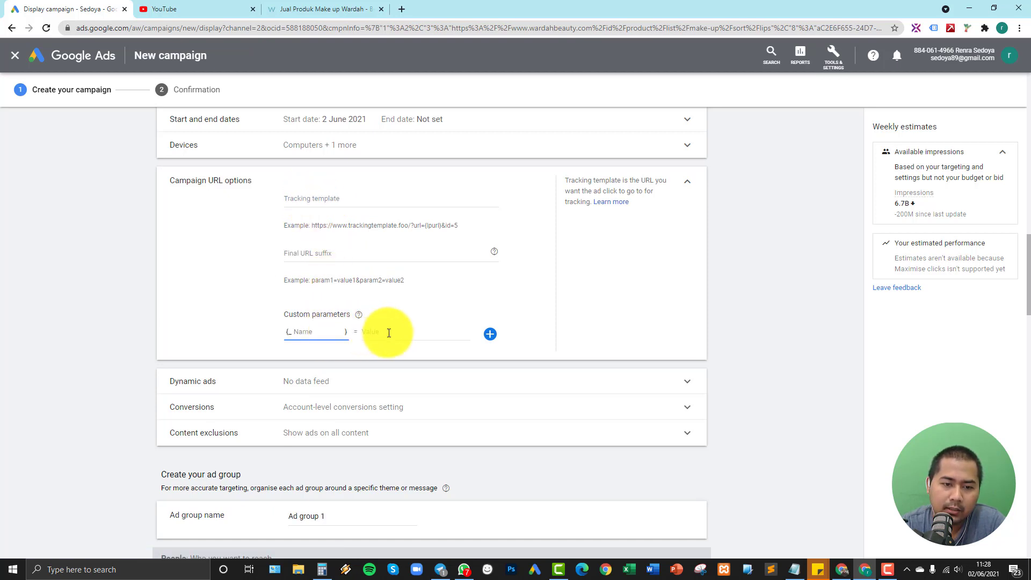
left_click(389, 332)
left_click(334, 333)
left_click(432, 339)
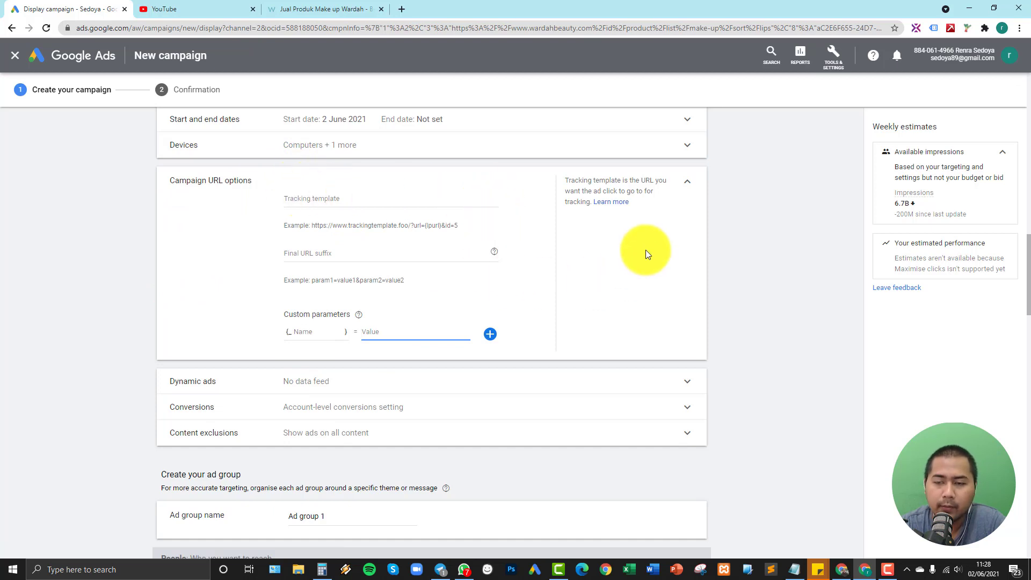
left_click(682, 206)
left_click(687, 188)
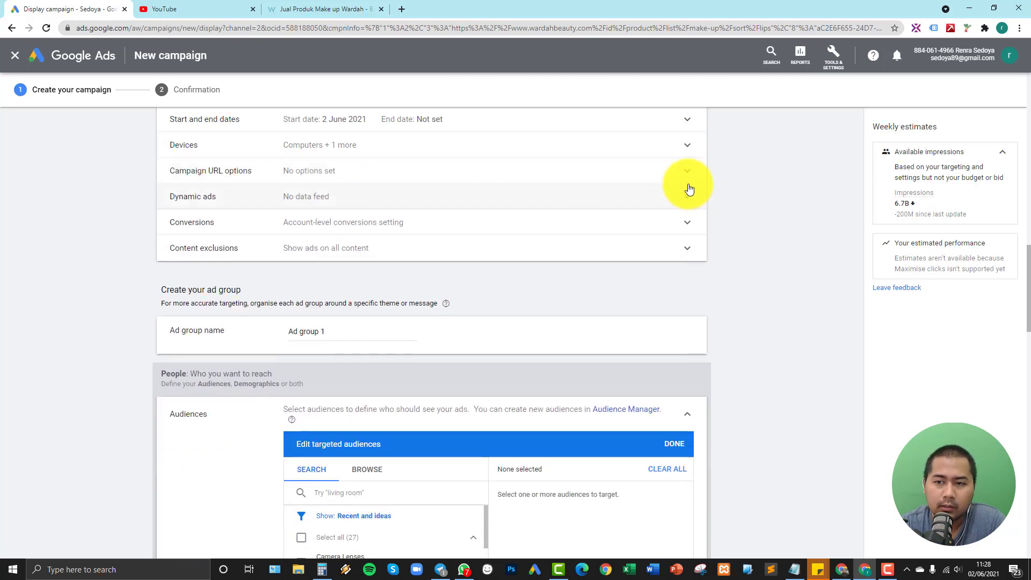
Try using a dynamic ads feed for personalised ads and close the dynamic ads settings without choosing a business type.
left_click(232, 204)
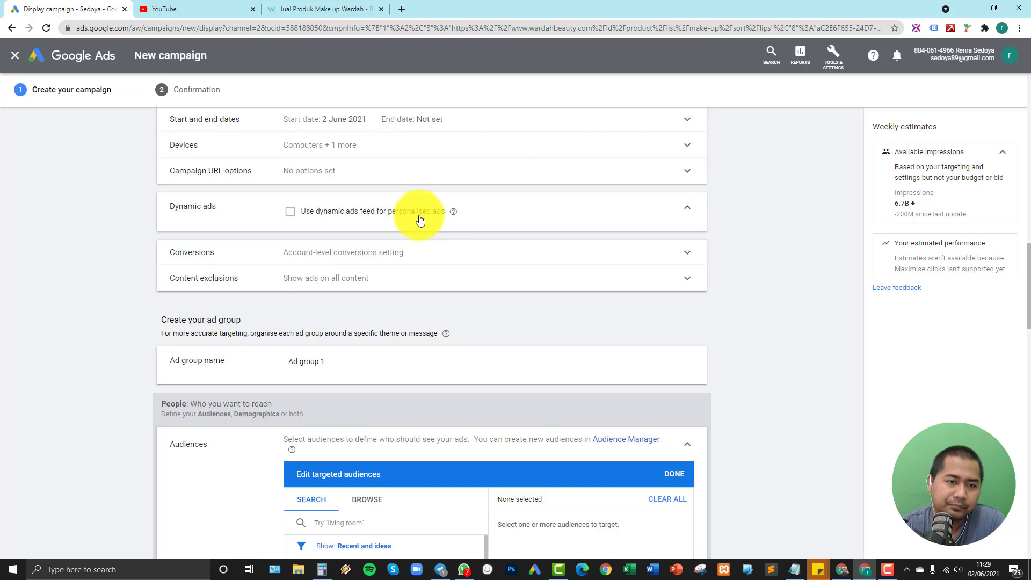
left_click(316, 214)
left_click(307, 217)
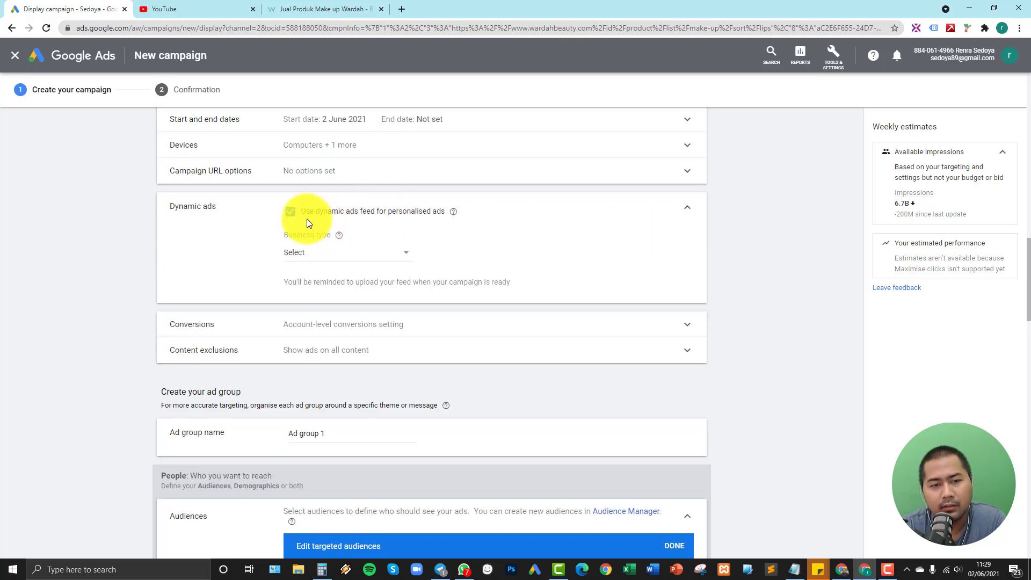
left_click(689, 212)
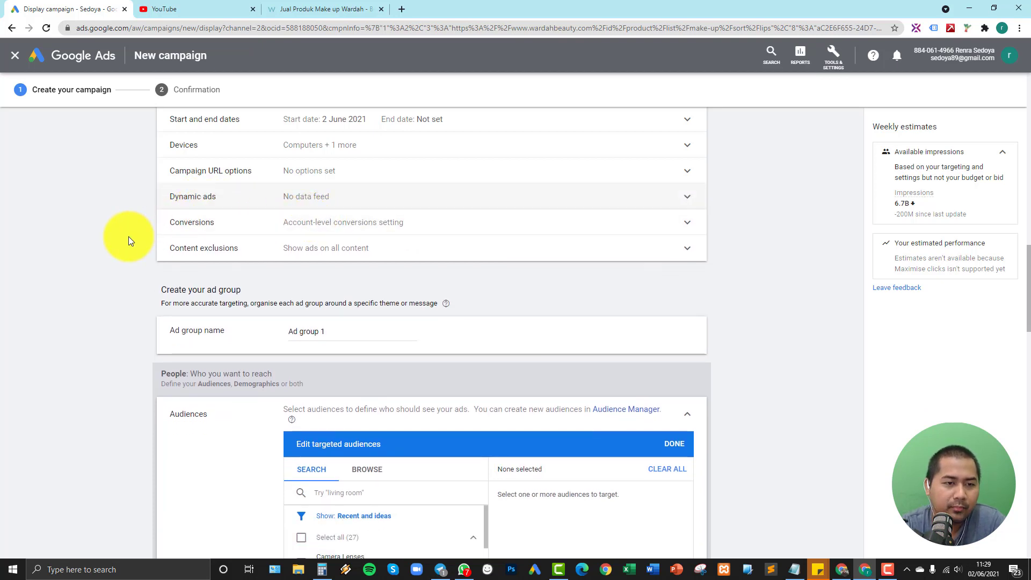
Choose and save Success as the conversion action specific to this campaign.
left_click(217, 223)
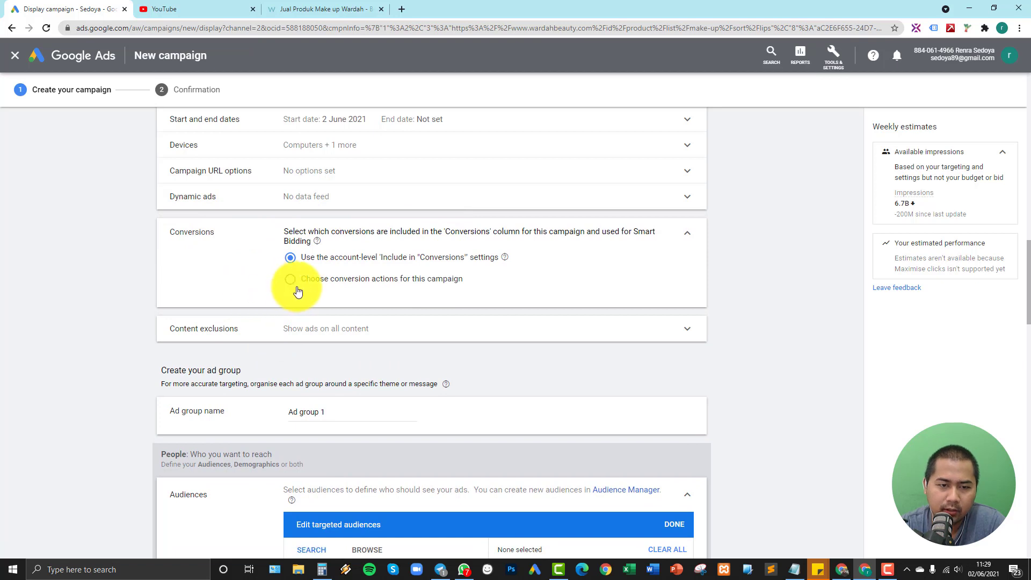
left_click(314, 280)
left_click(333, 297)
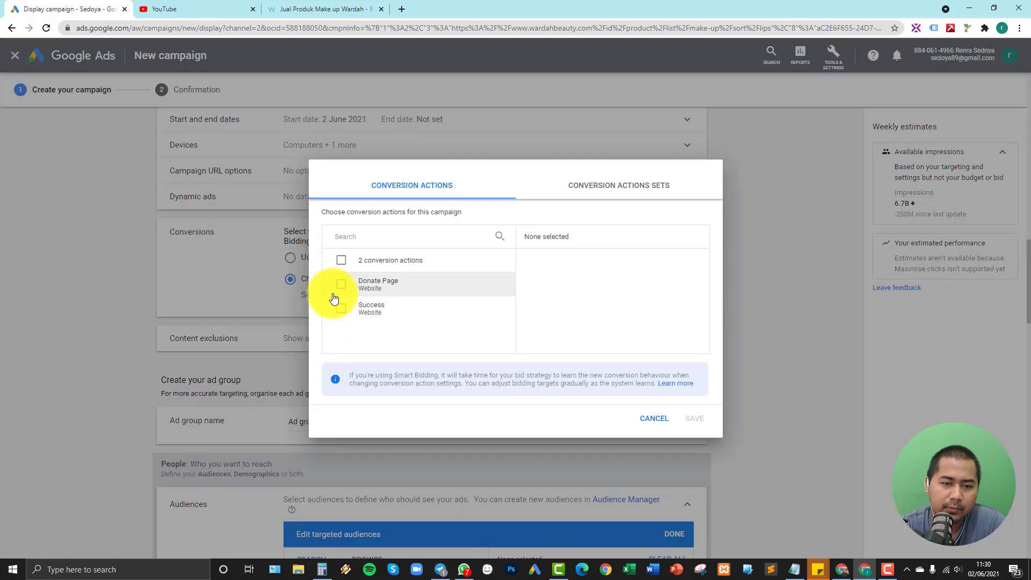
left_click(383, 308)
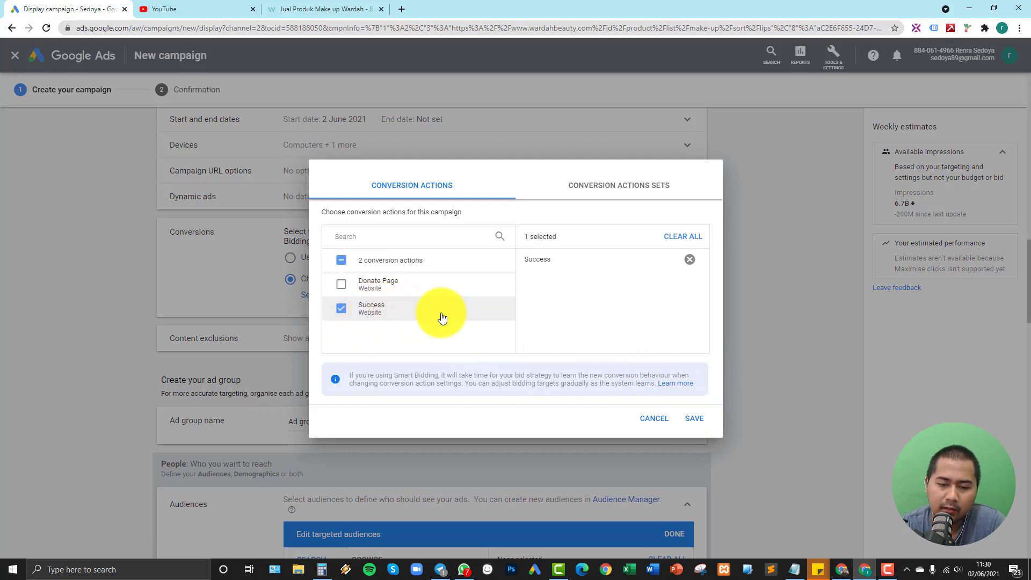
left_click(700, 422)
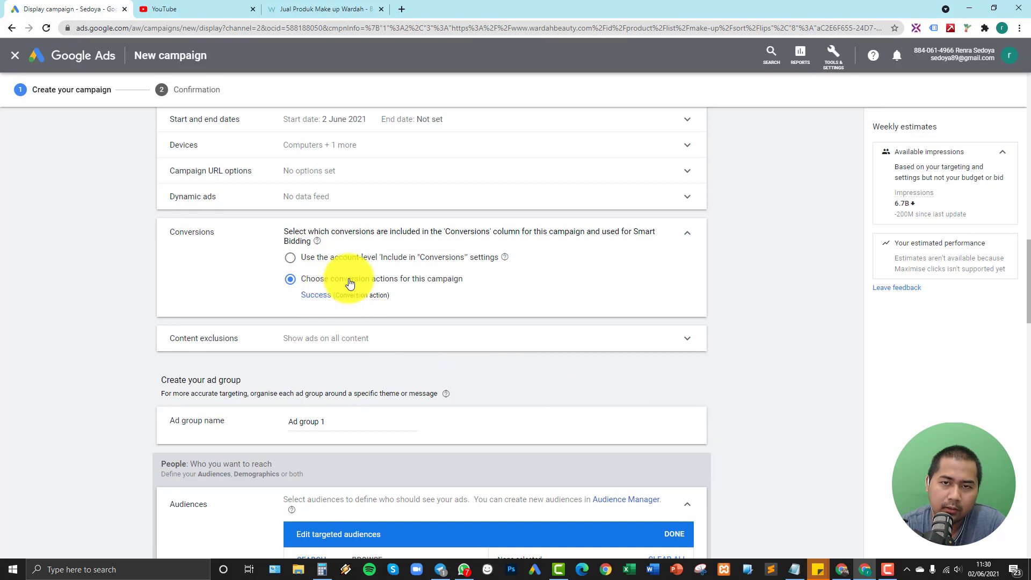
Look at the available account tools and return the campaign to the account-level conversions settings.
left_click(834, 62)
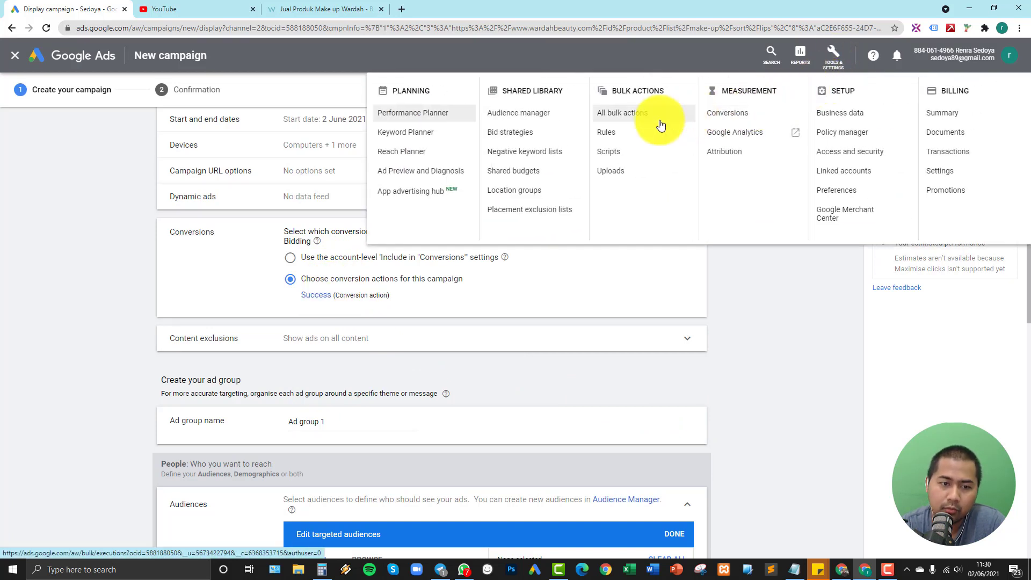
left_click(252, 262)
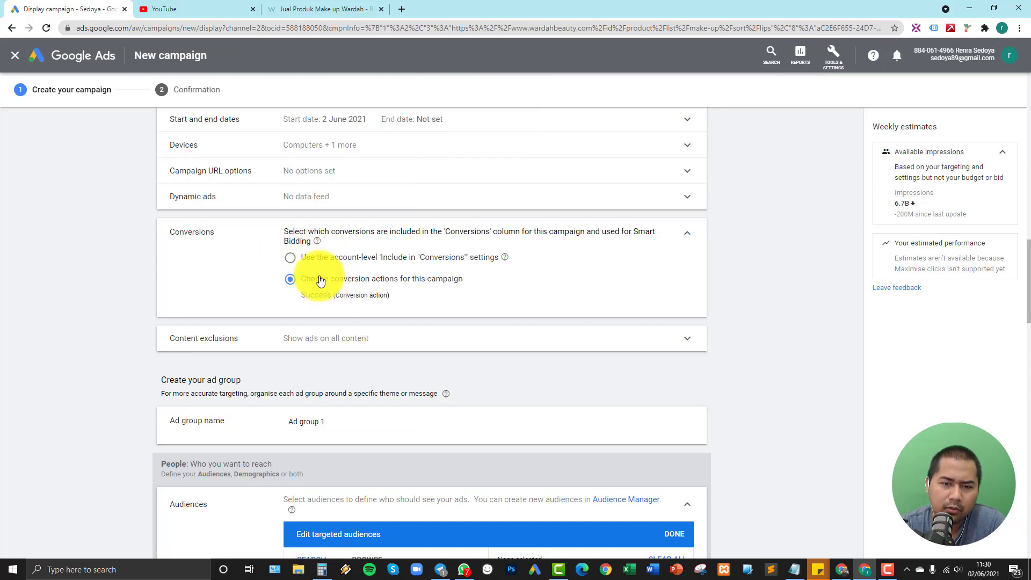
left_click(324, 261)
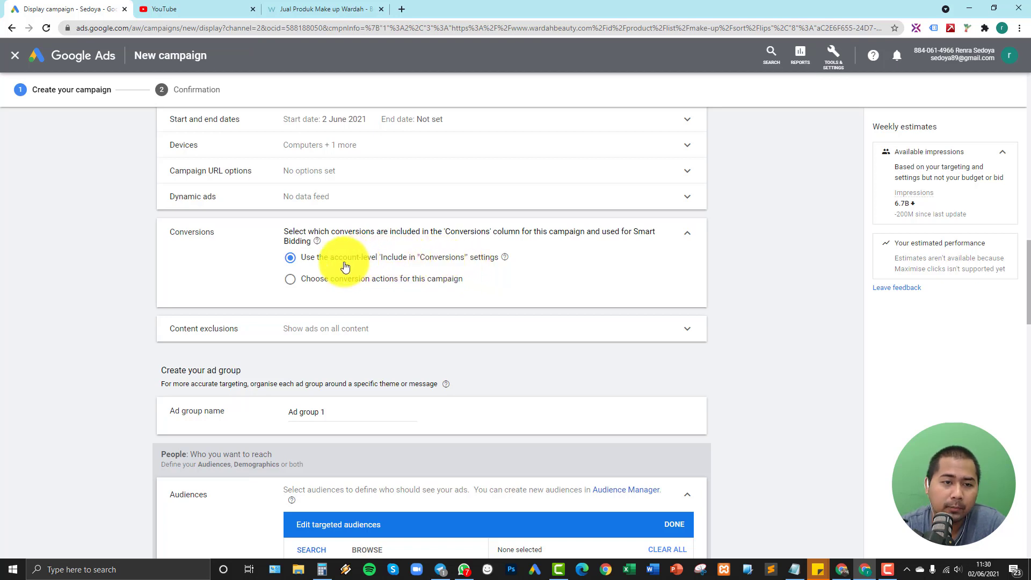
Exclude parked domains, below-the-fold placements and live streaming YouTube video from the content showing the ads.
left_click(251, 335)
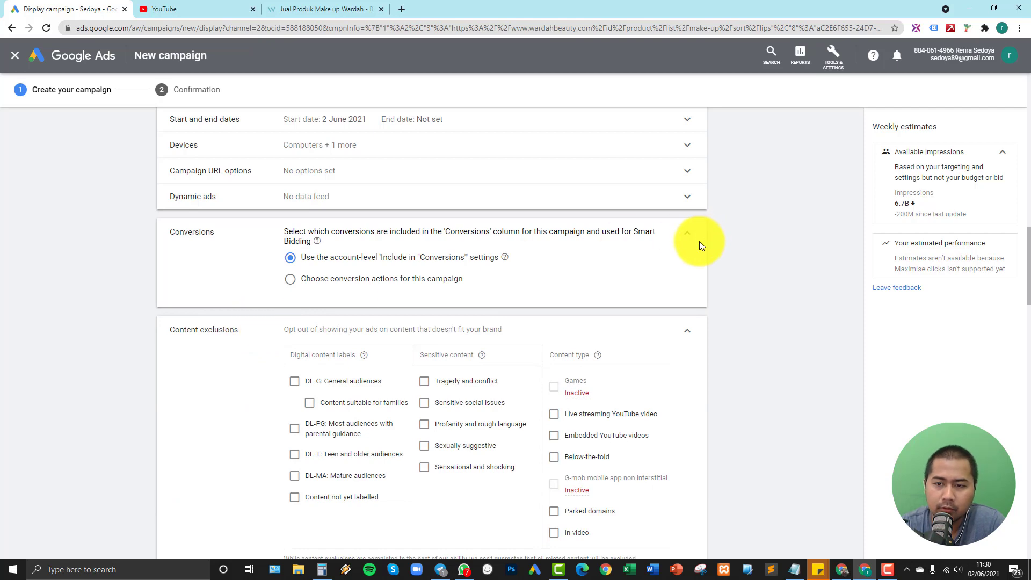
left_click(688, 233)
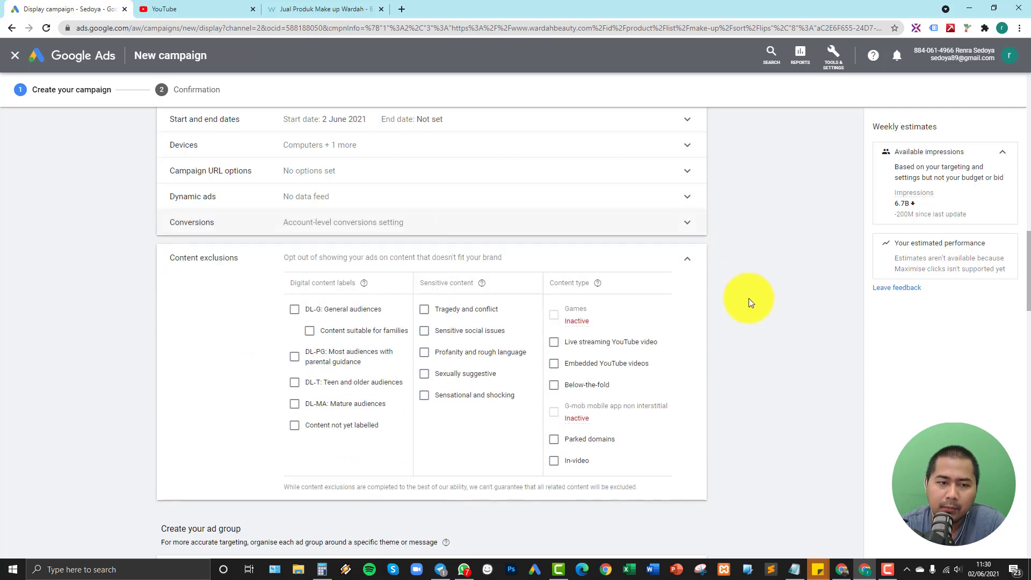
scroll(751, 303, "down", 2)
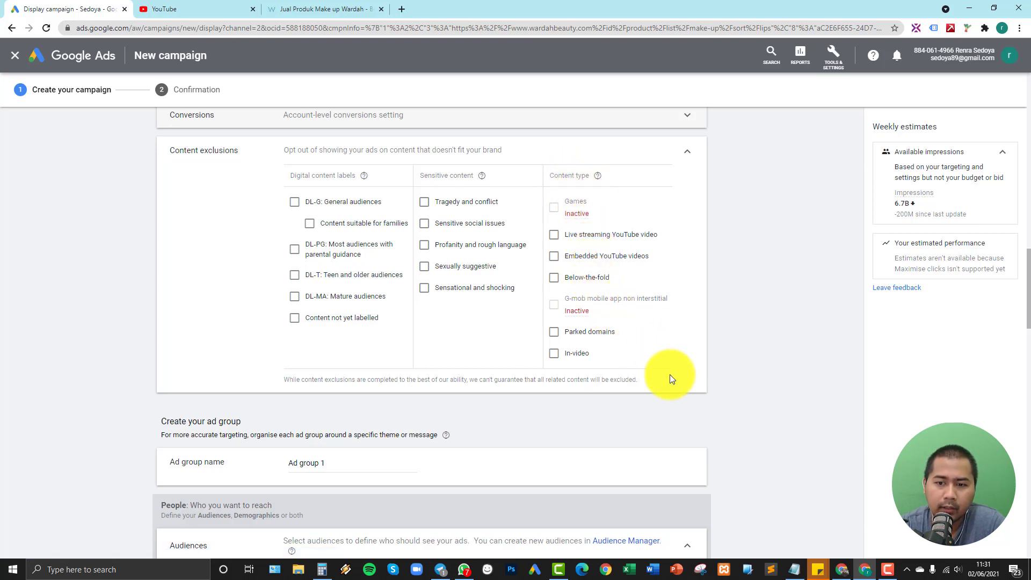
left_click(603, 335)
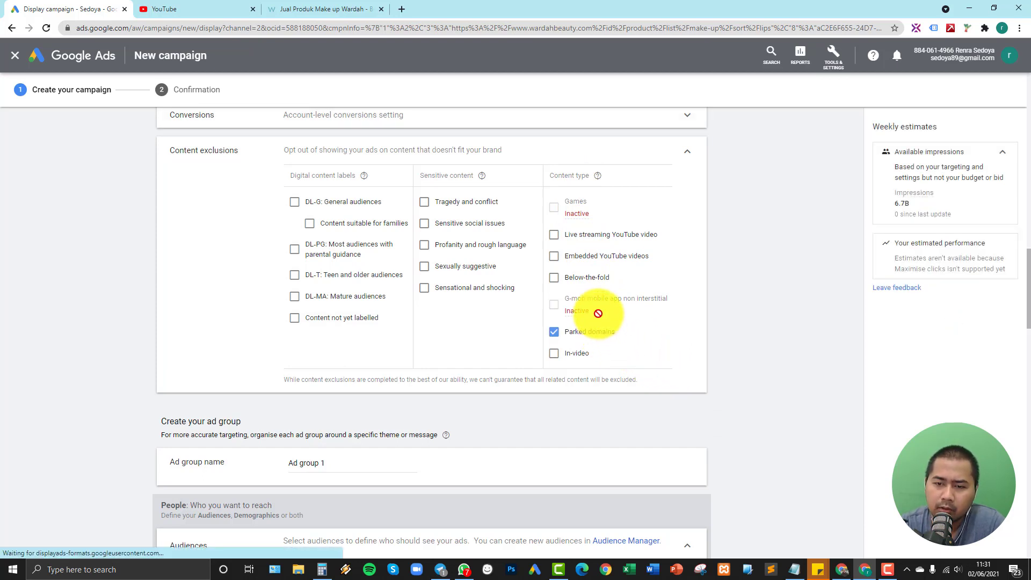
left_click(591, 285)
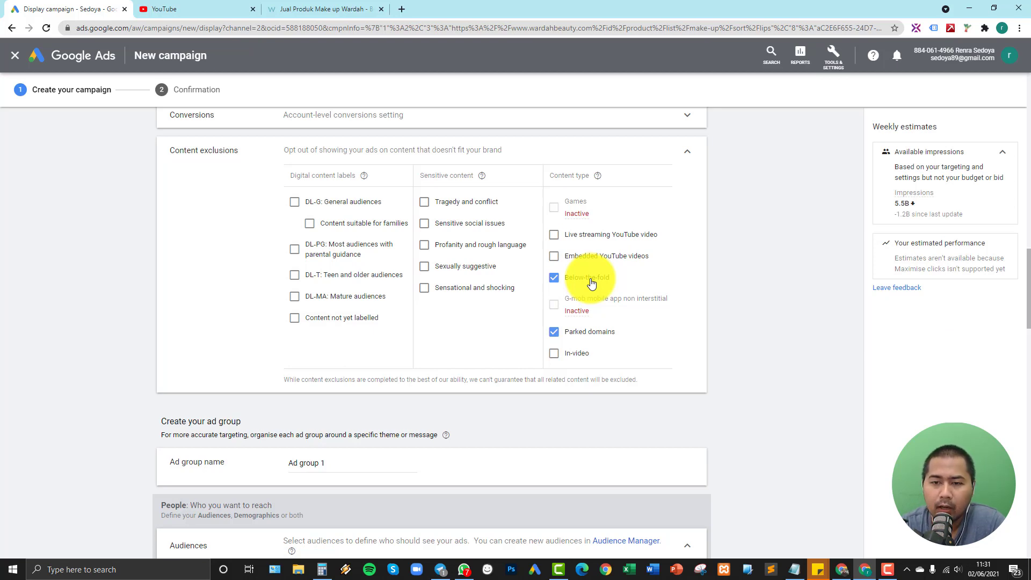
left_click(599, 244)
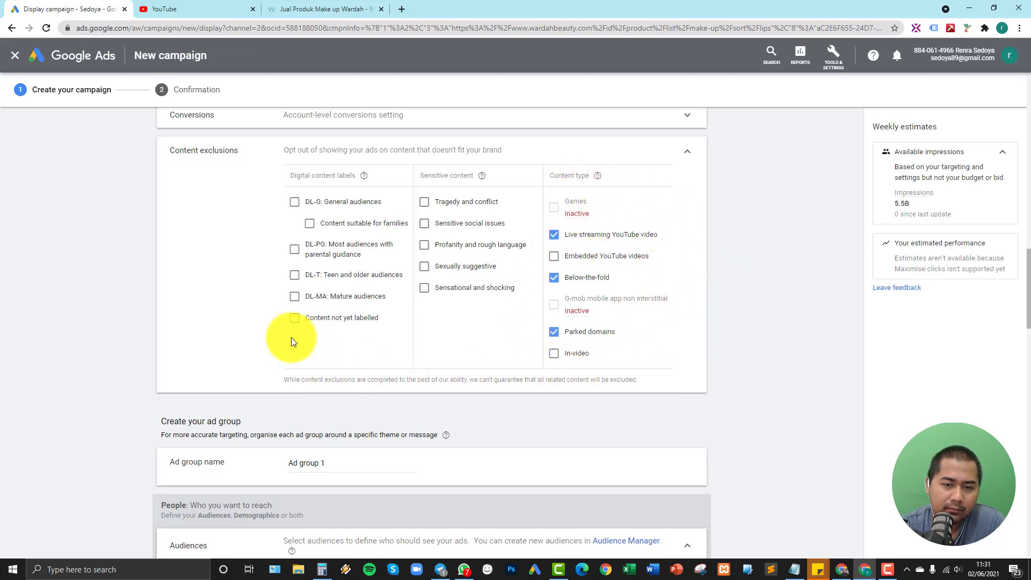
Review the ad group name and the targeted audiences editor, and collapse the audience settings.
scroll(219, 316, "down", 4)
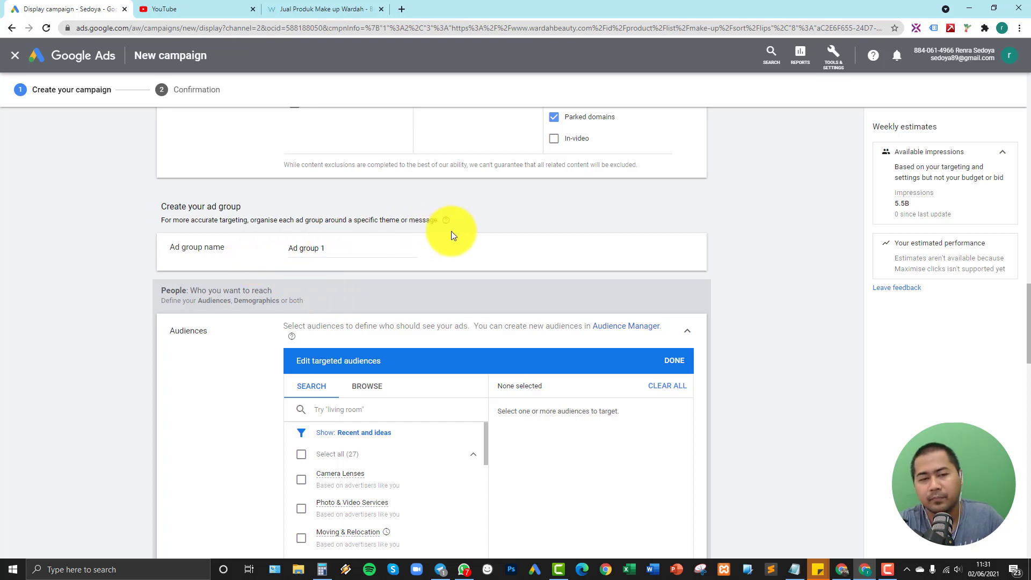
left_click(336, 247)
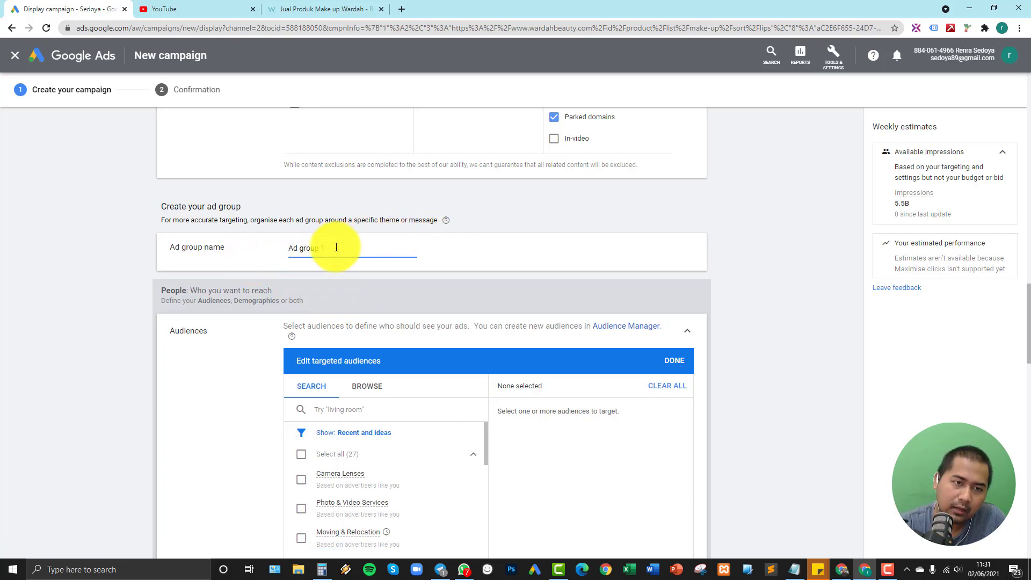
scroll(162, 243, "down", 2)
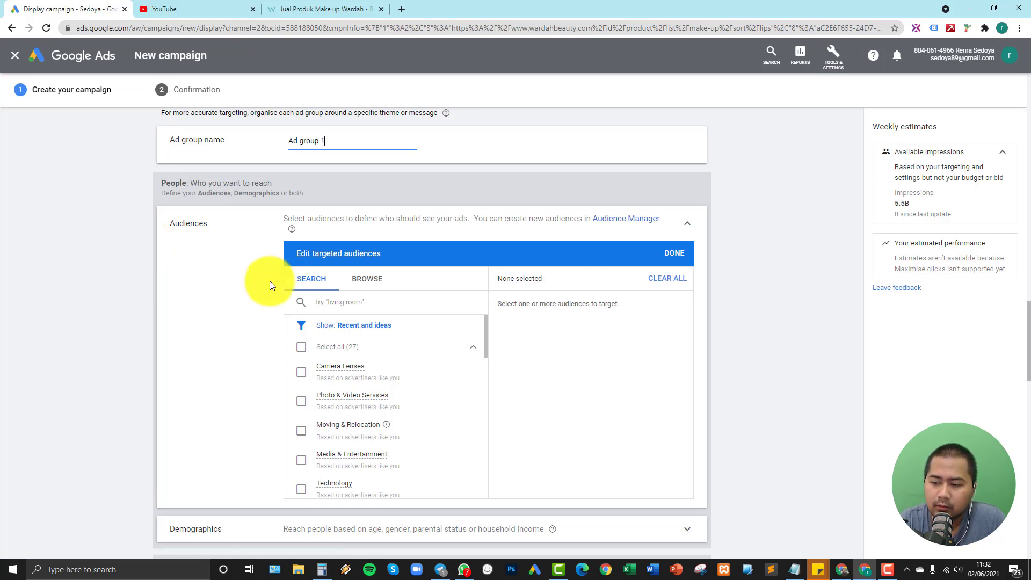
left_click(887, 570)
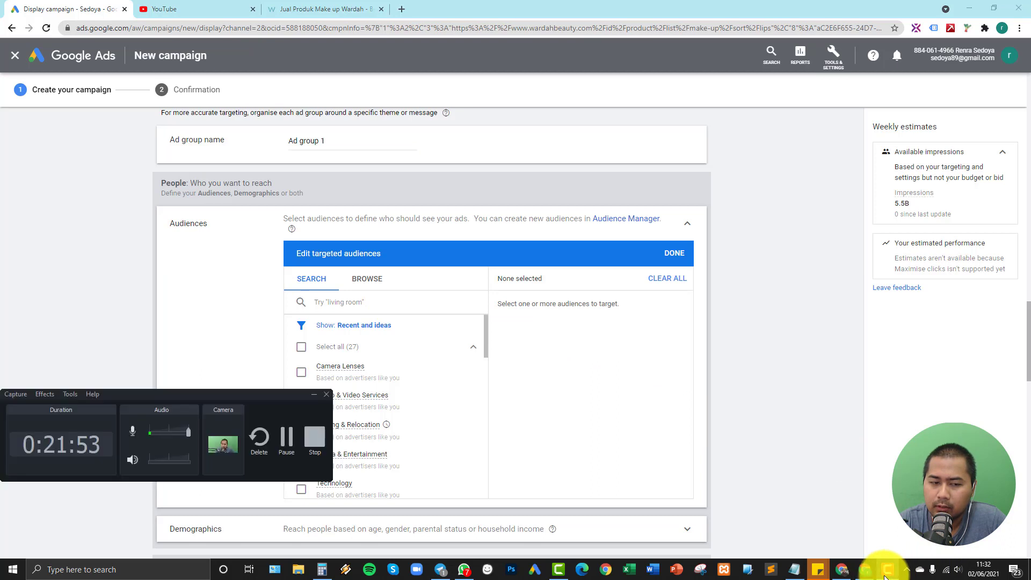
left_click(886, 572)
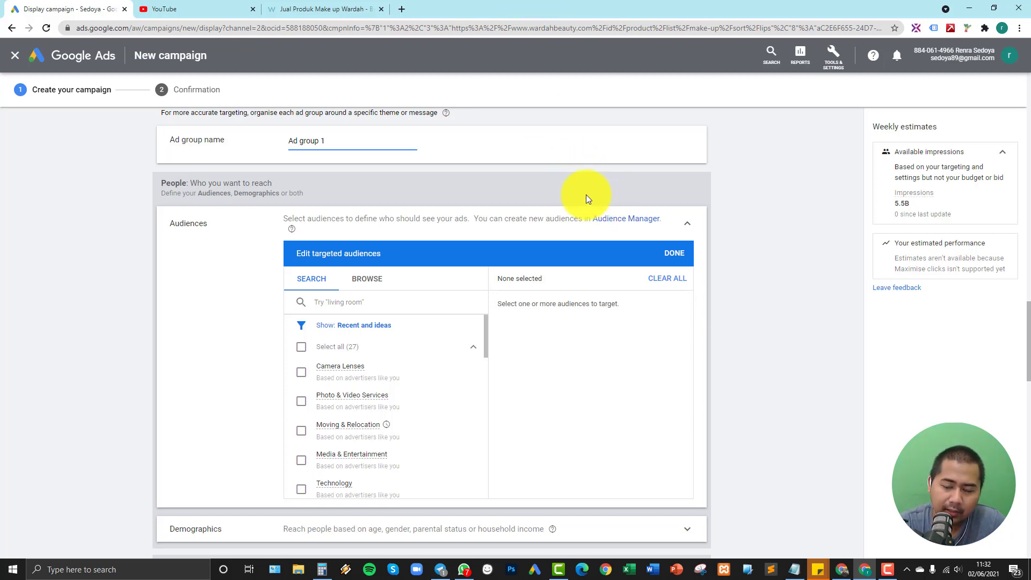
left_click(690, 228)
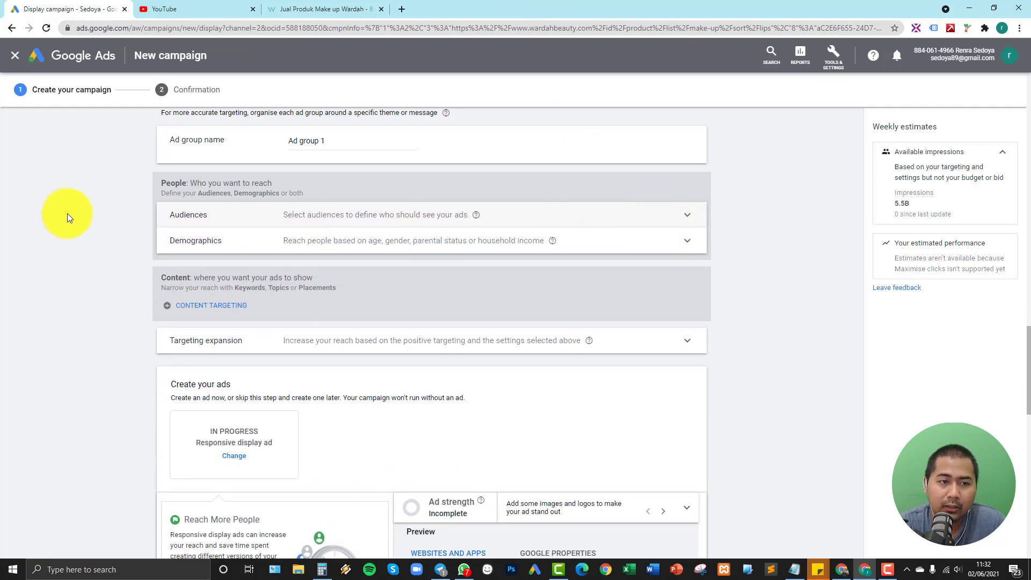
Review the campaign settings from locations, languages and bidding through ad schedule, devices and content exclusions to the ad group.
scroll(414, 287, "up", 13)
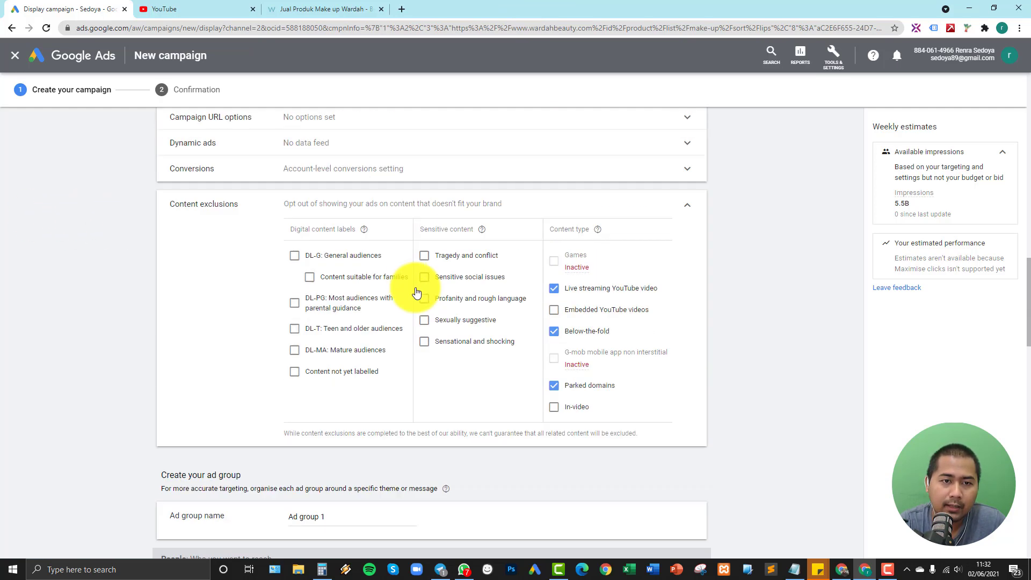
scroll(378, 271, "up", 13)
scroll(314, 304, "down", 4)
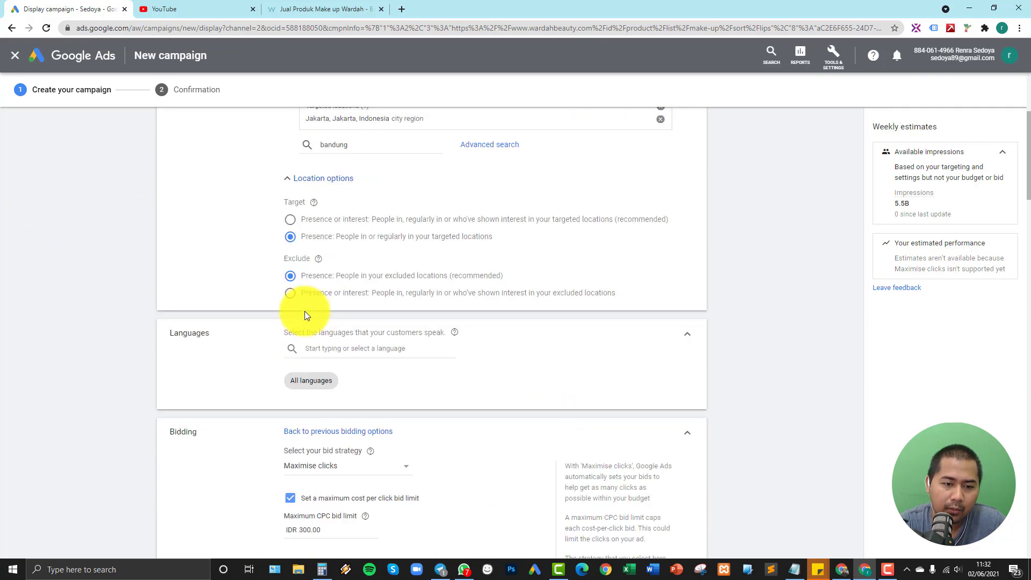
scroll(299, 311, "up", 1)
scroll(250, 278, "up", 2)
scroll(249, 288, "down", 10)
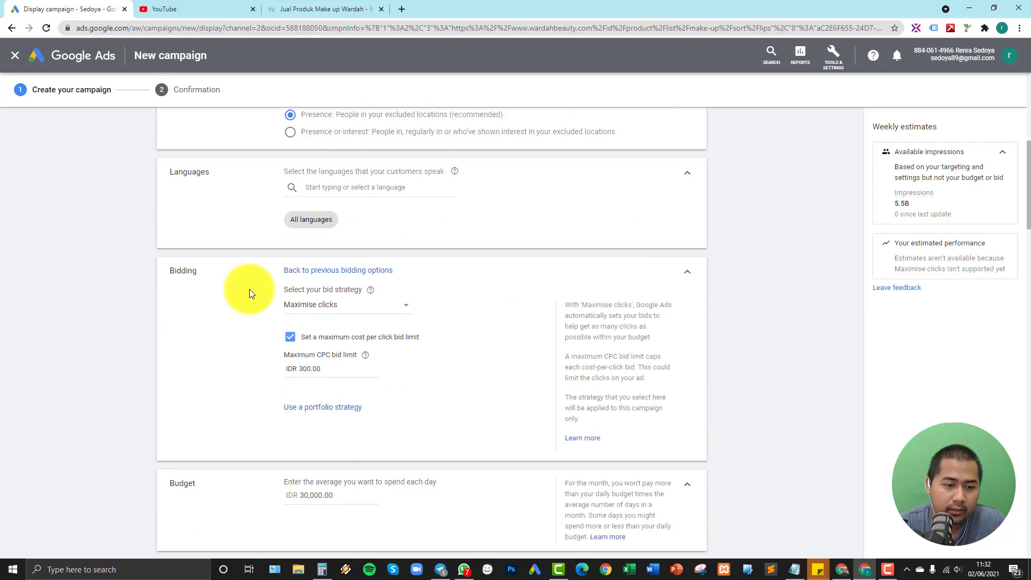
scroll(250, 293, "down", 4)
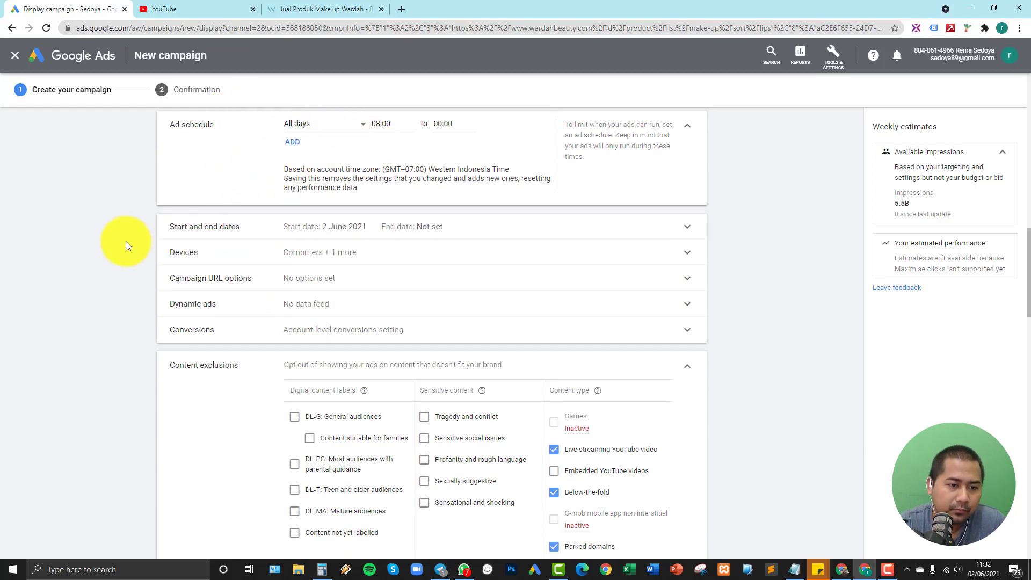
scroll(125, 241, "down", 9)
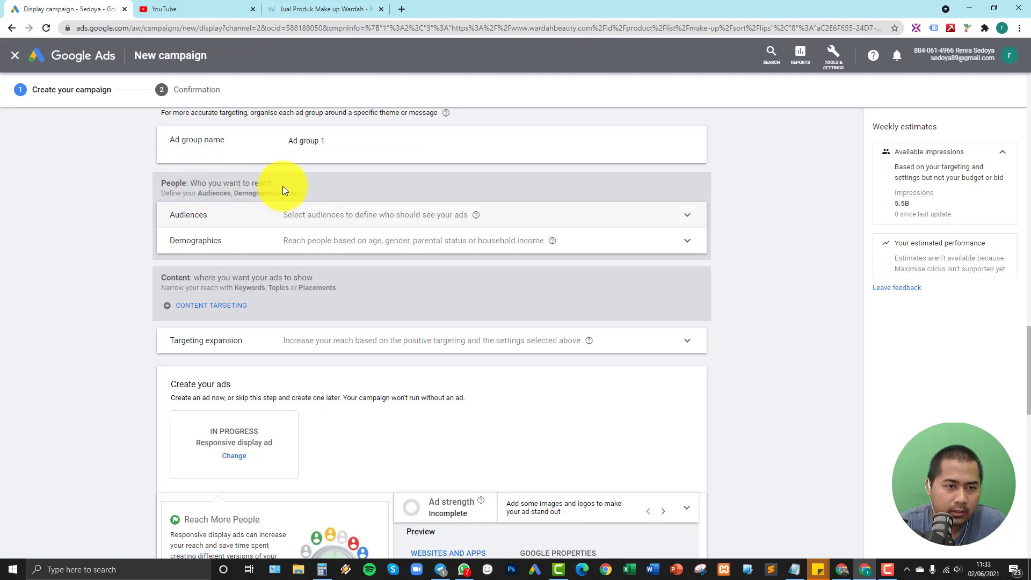
Compare the descriptions of the People and Content targeting sections of the ad group.
left_click_drag(280, 186, 208, 188)
left_click(192, 185)
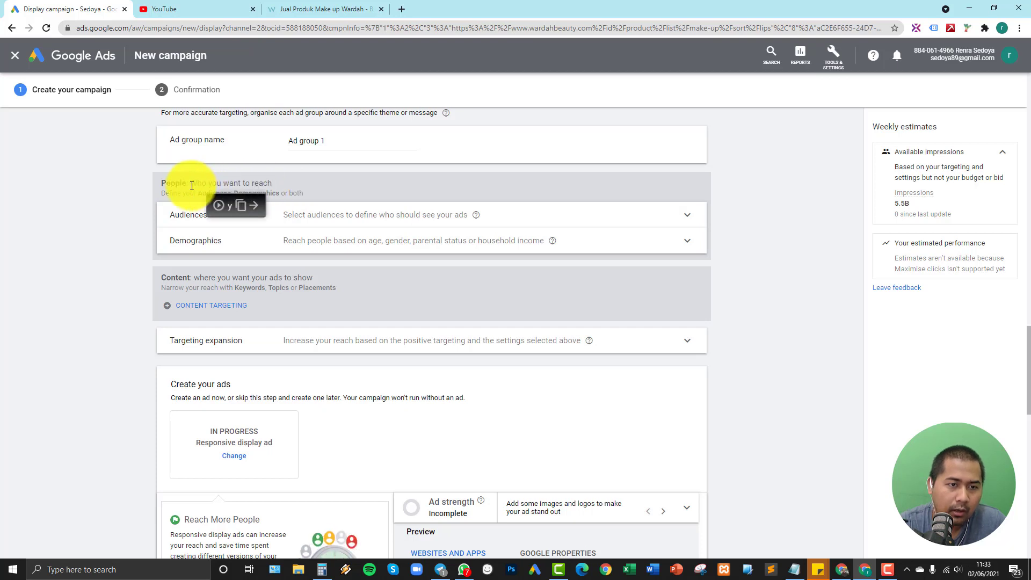
double_click(168, 279)
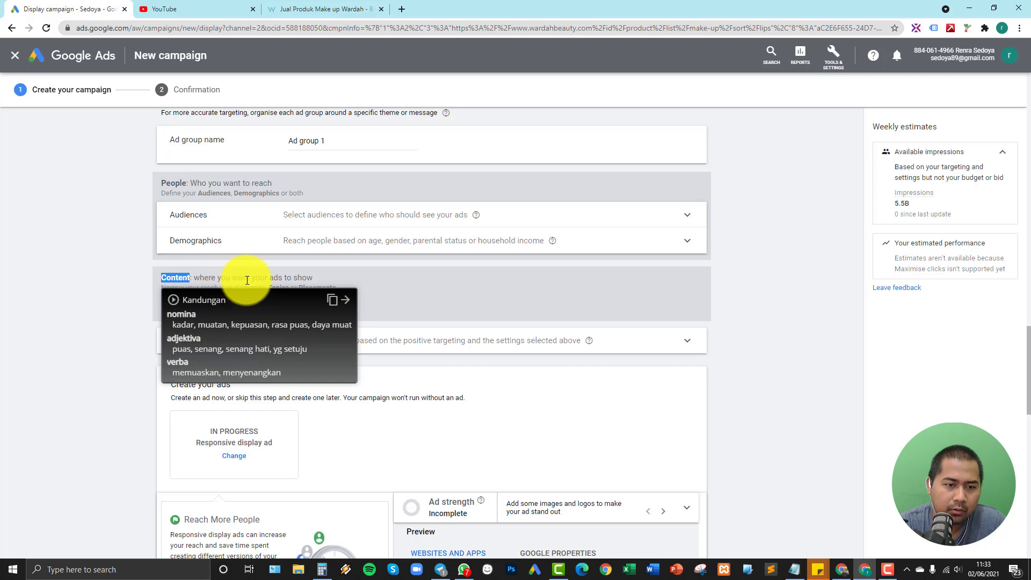
left_click_drag(247, 278, 310, 279)
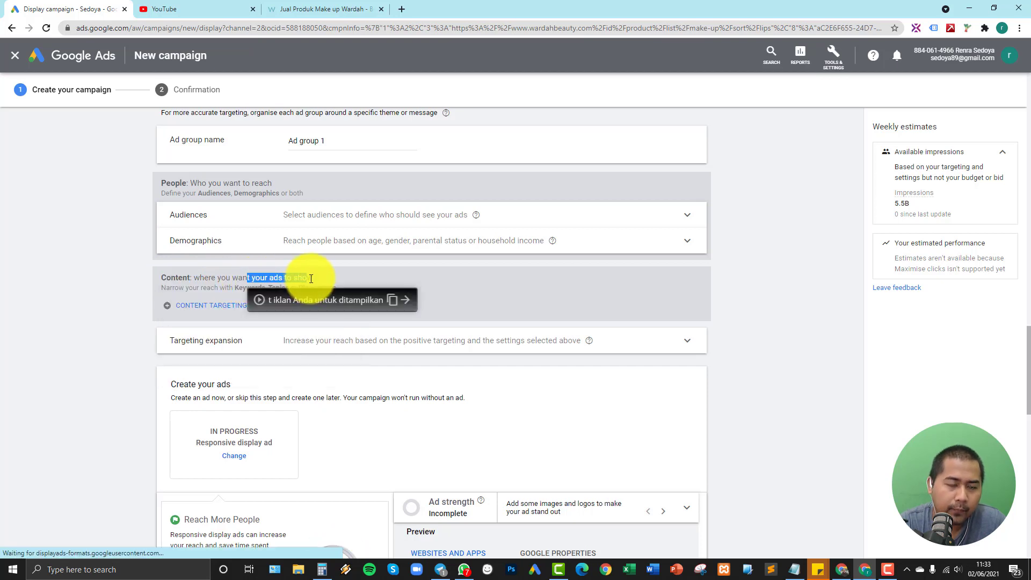
double_click(171, 184)
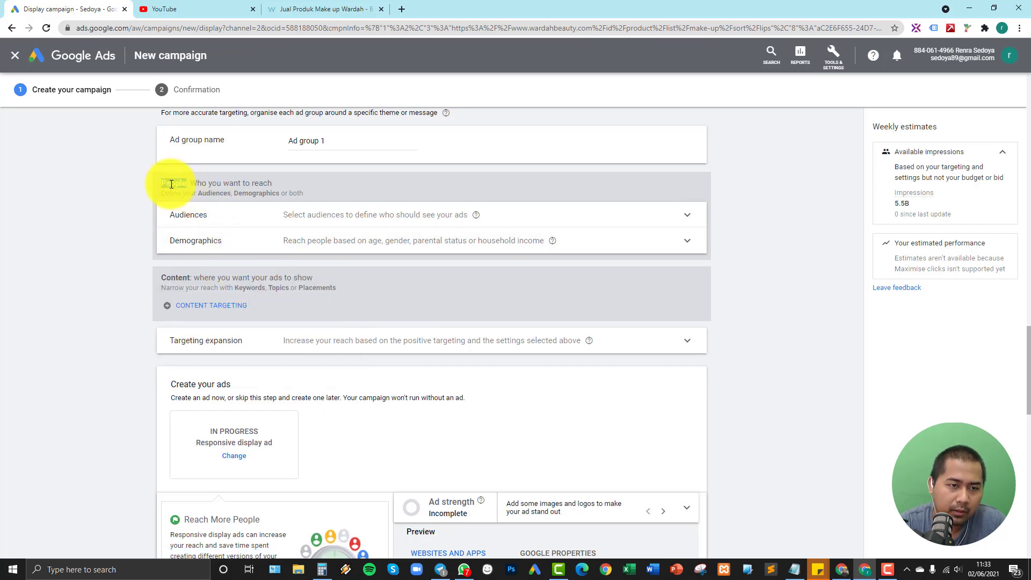
left_click(143, 191)
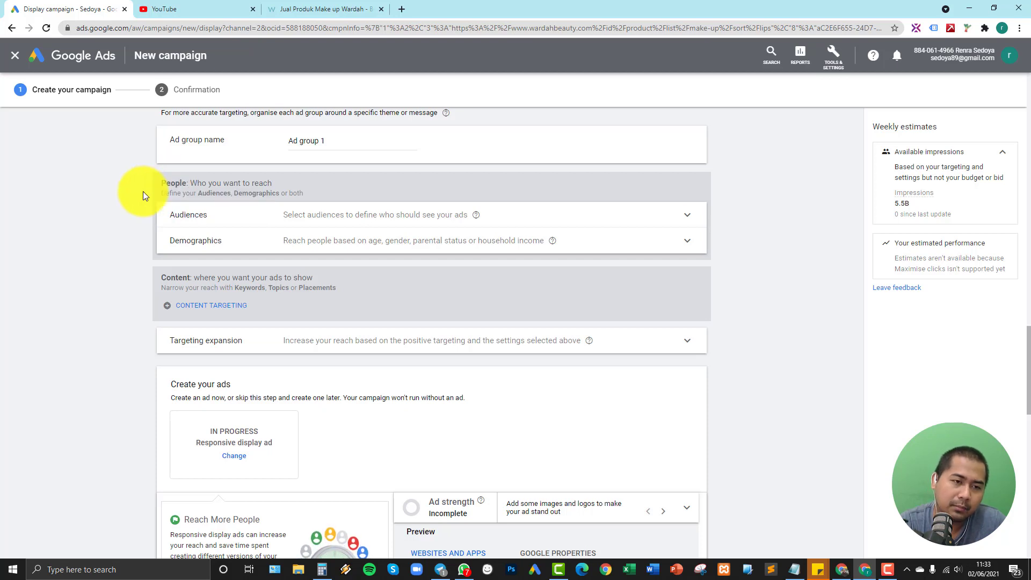
Browse the audience categories, look into the custom audiences, and collapse the audience settings without choosing any.
left_click(215, 222)
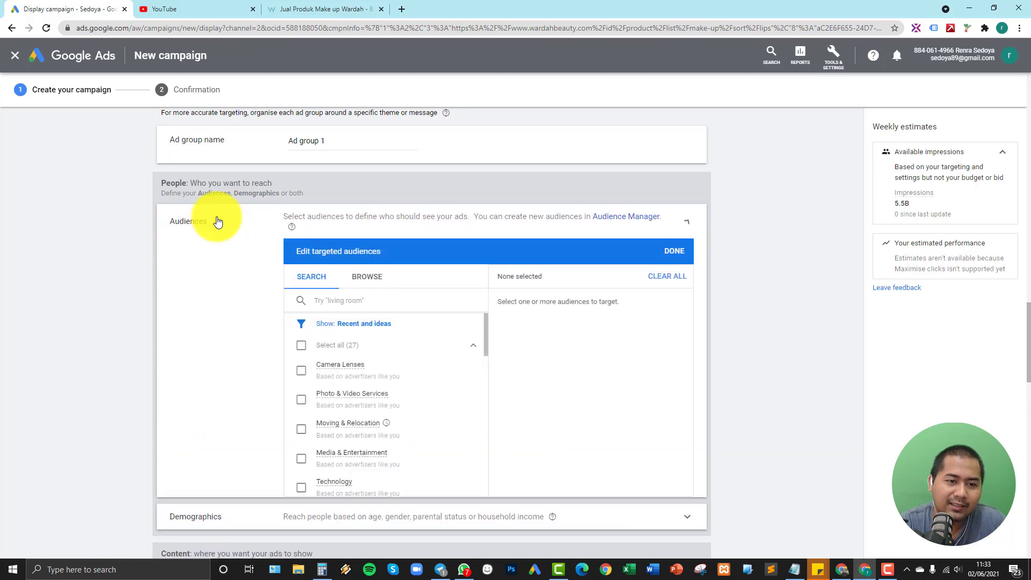
left_click(370, 285)
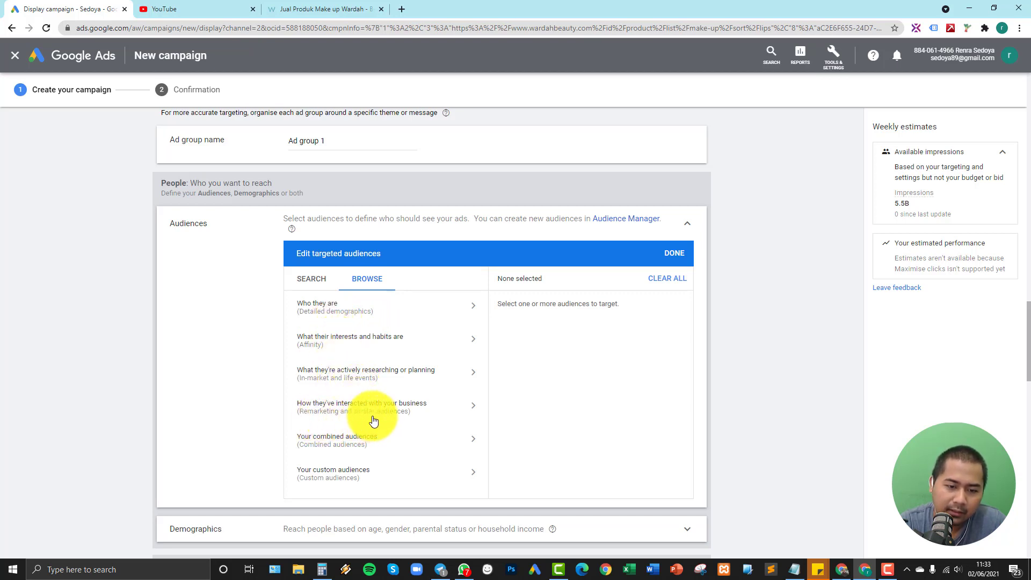
scroll(394, 423, "down", 1)
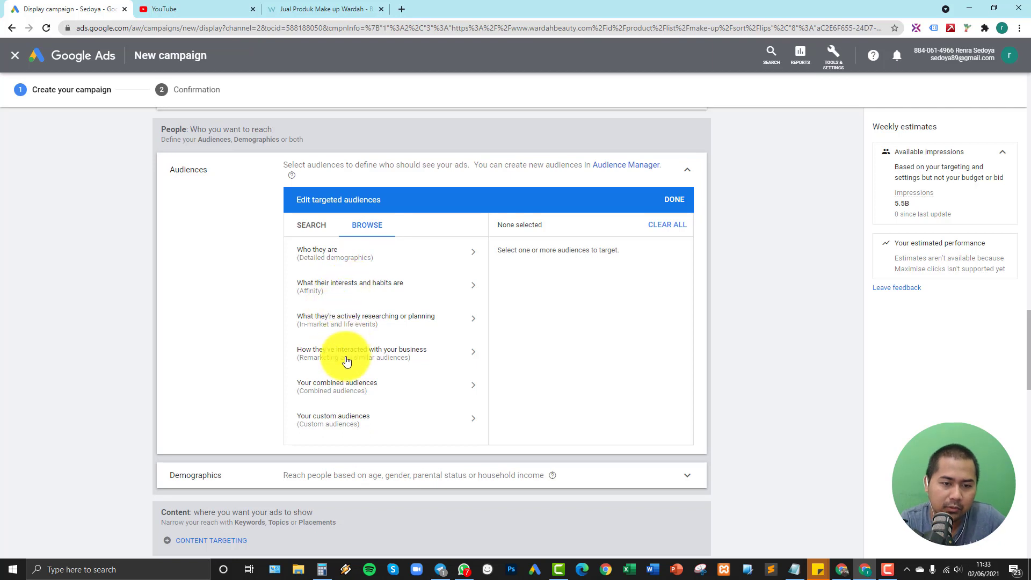
left_click(348, 433)
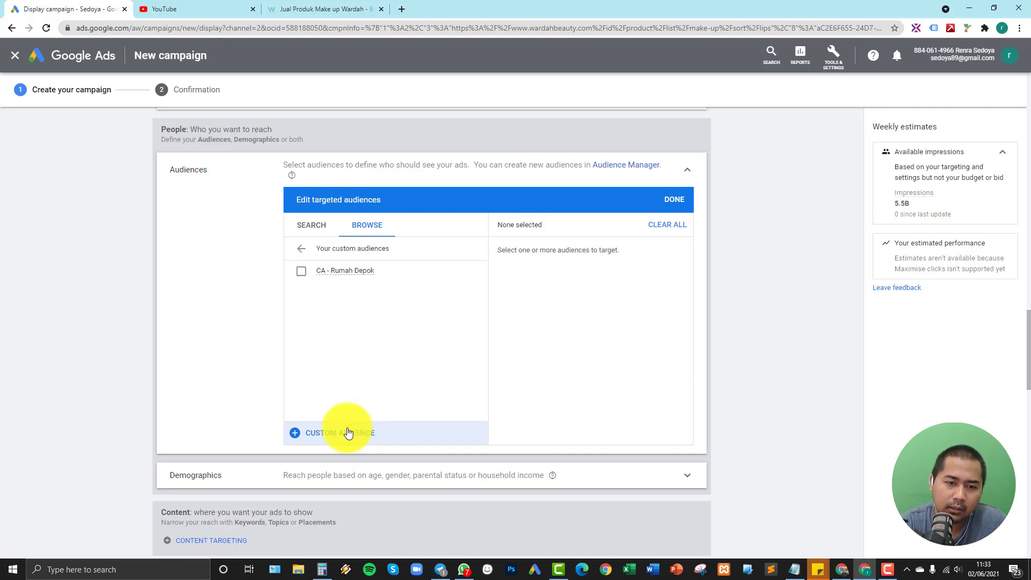
left_click(301, 249)
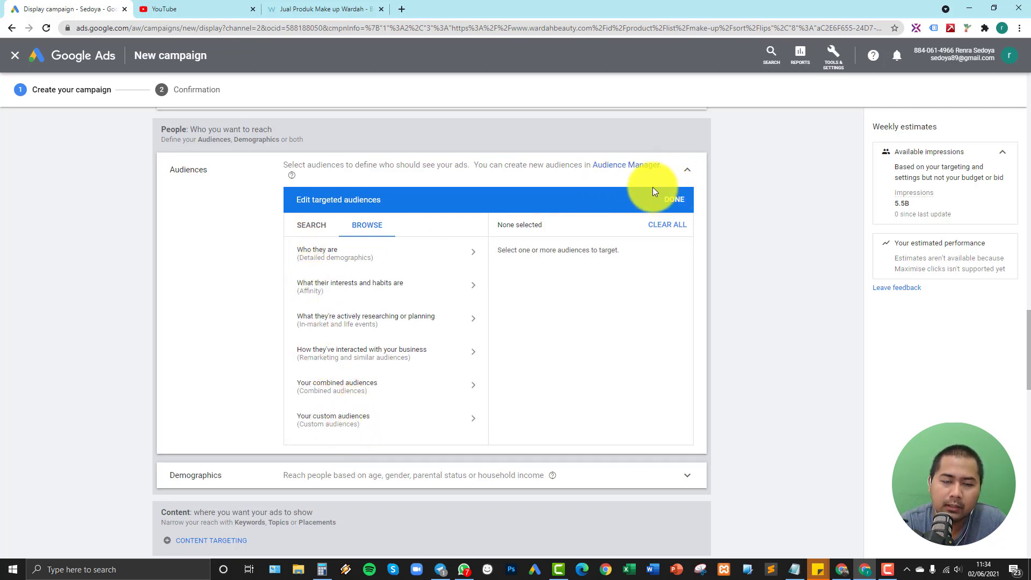
left_click(685, 170)
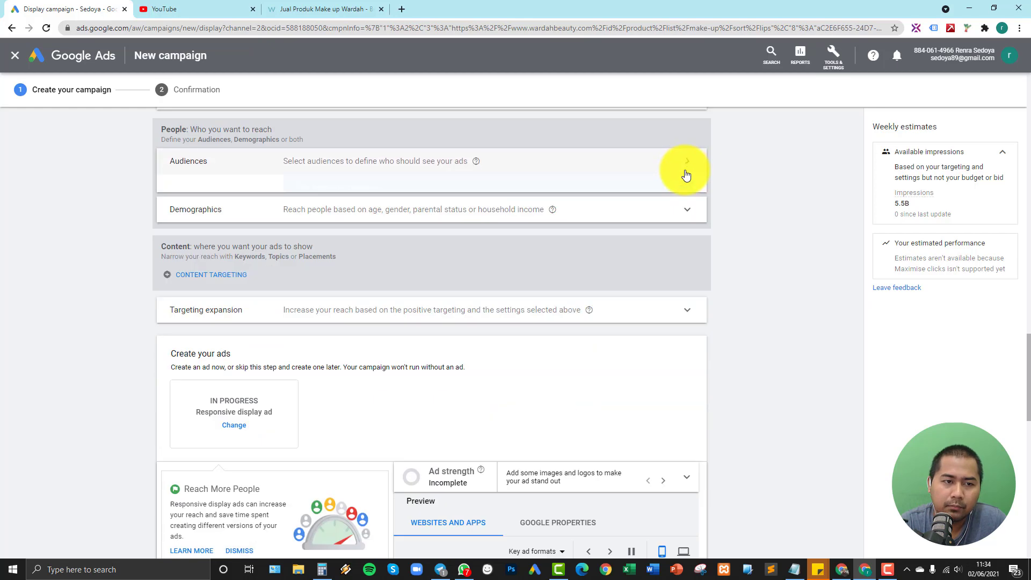
scroll(124, 282, "up", 1)
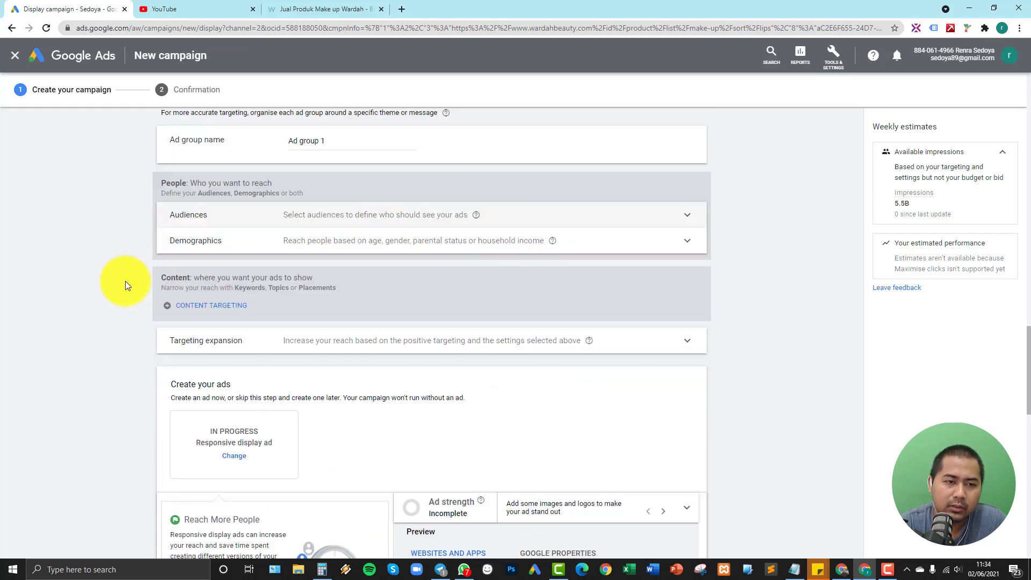
Check the Wardah lips product page against the demographics, and limit gender targeting to Female by excluding Male and Unknown.
left_click(250, 247)
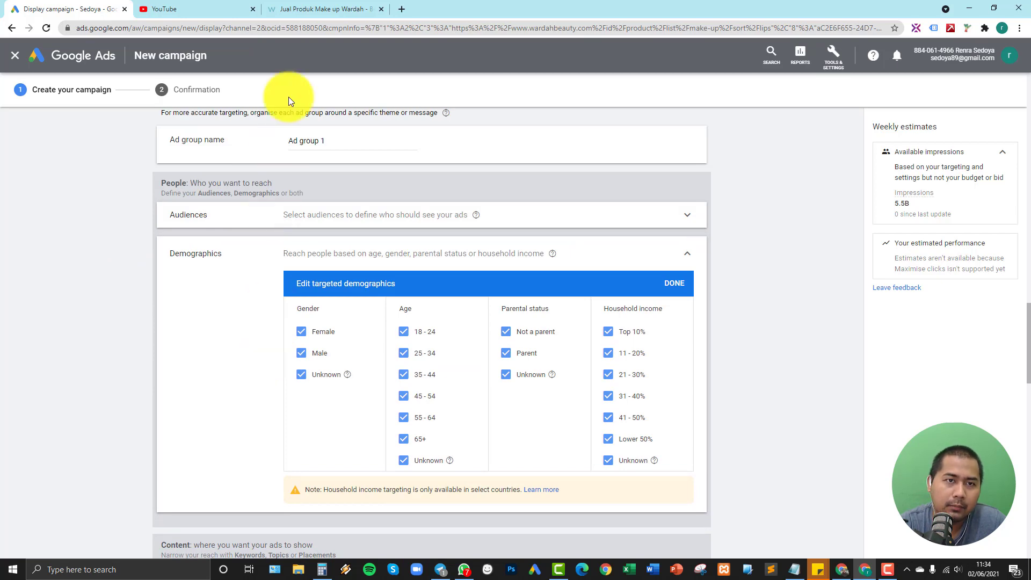
left_click(311, 9)
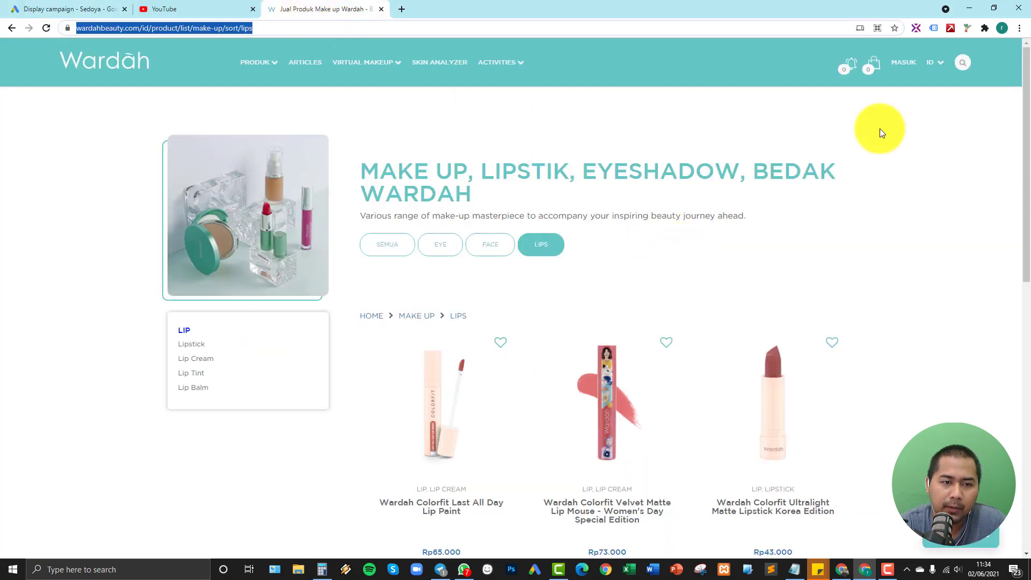
scroll(882, 365, "down", 7)
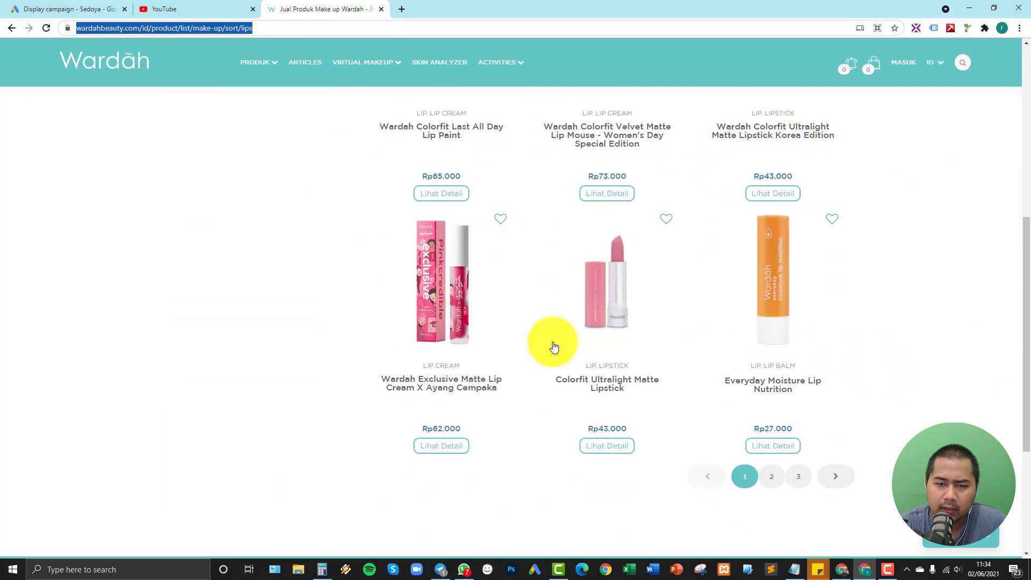
scroll(275, 312, "up", 5)
scroll(113, 145, "up", 2)
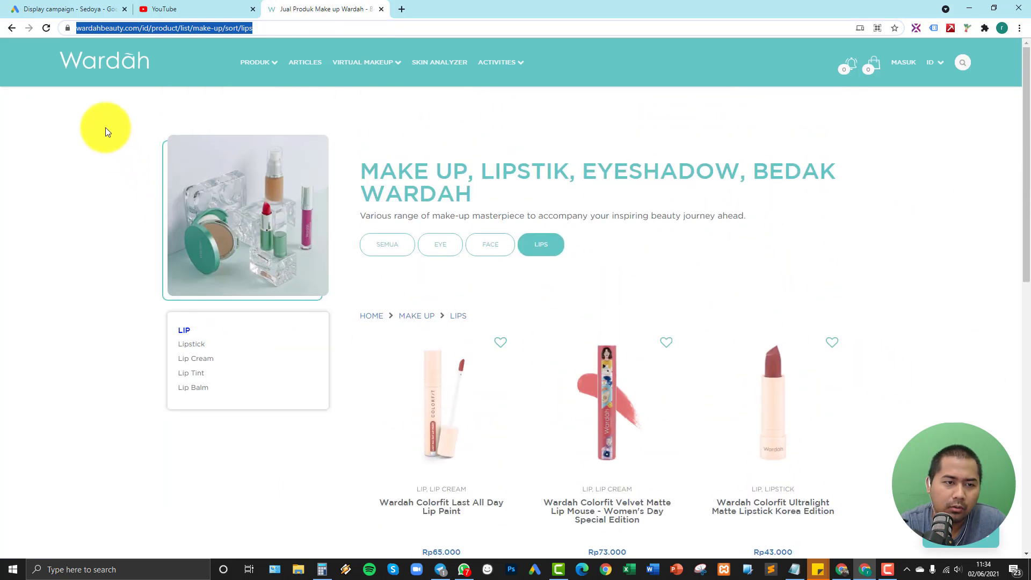
left_click(69, 9)
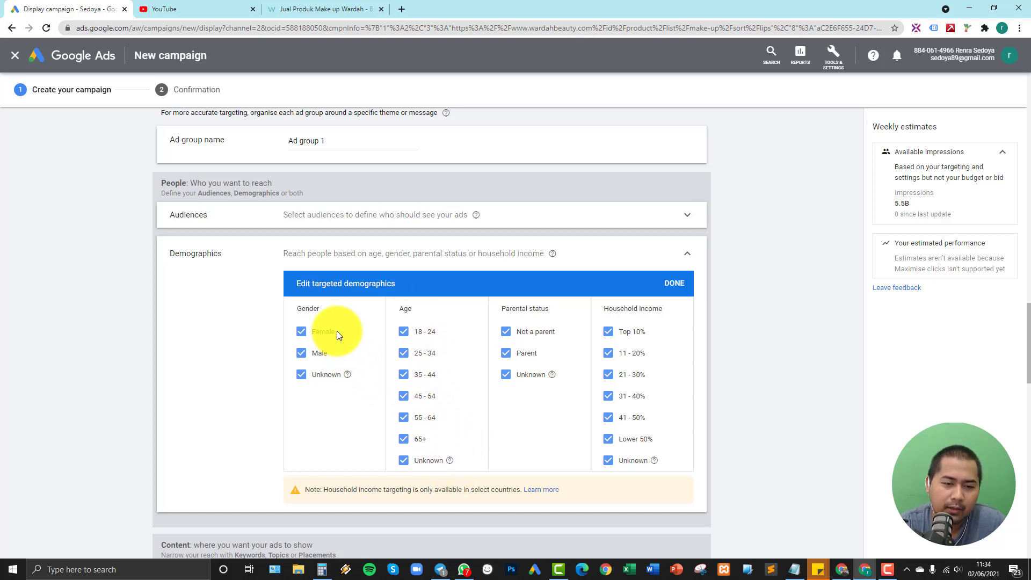
left_click(321, 359)
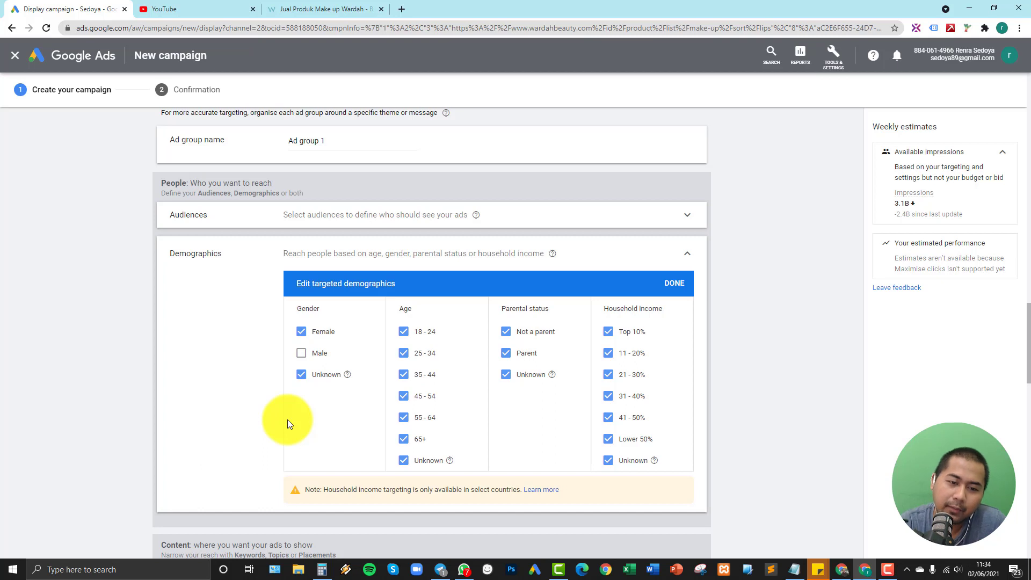
left_click(301, 376)
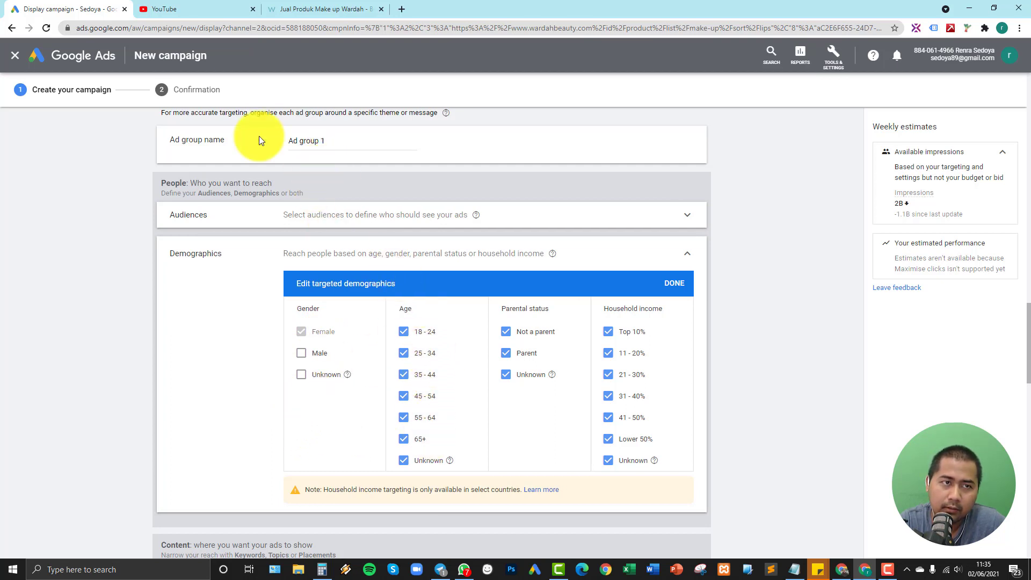
Recheck the Wardah product page, exclude ages 45-54, 55-64, 65+ and Unknown, and save the targeted demographics.
left_click(290, 7)
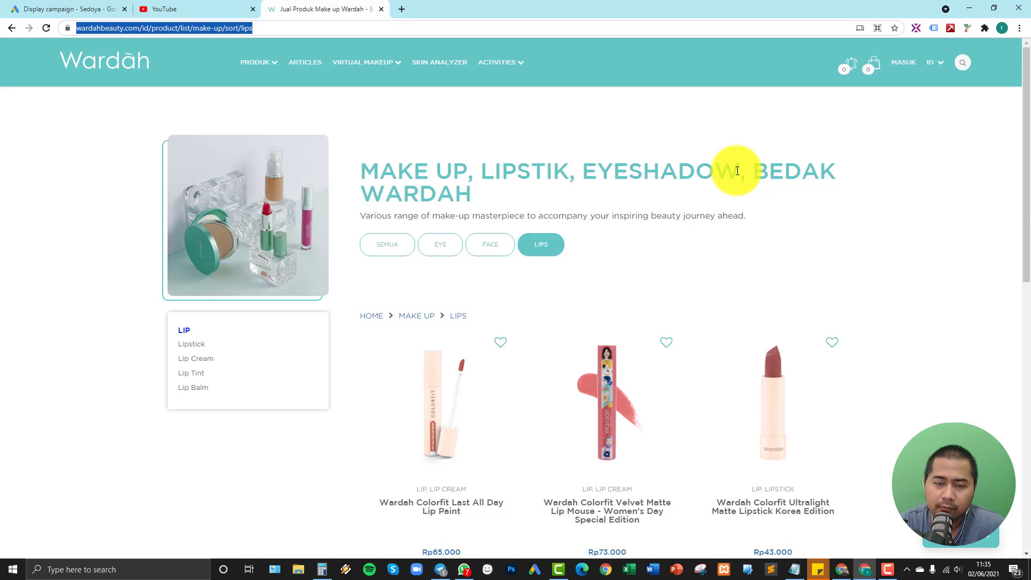
left_click(70, 9)
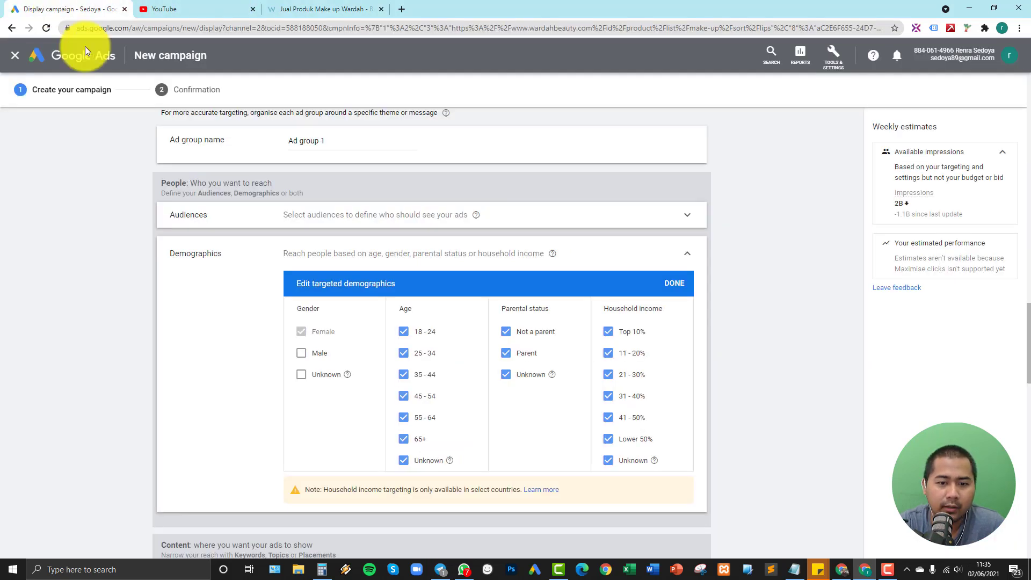
left_click(425, 404)
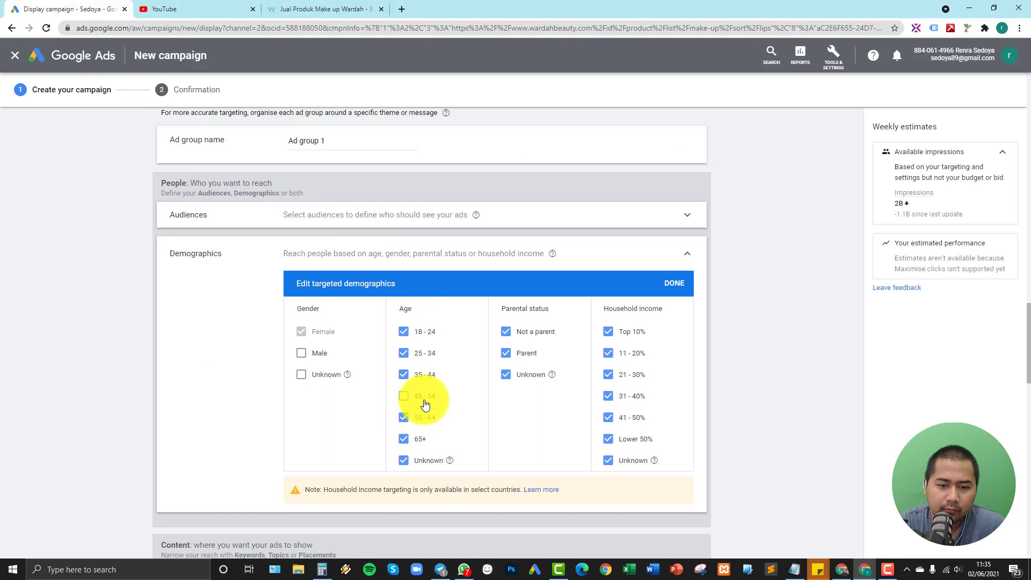
left_click(423, 418)
left_click(419, 439)
left_click(408, 461)
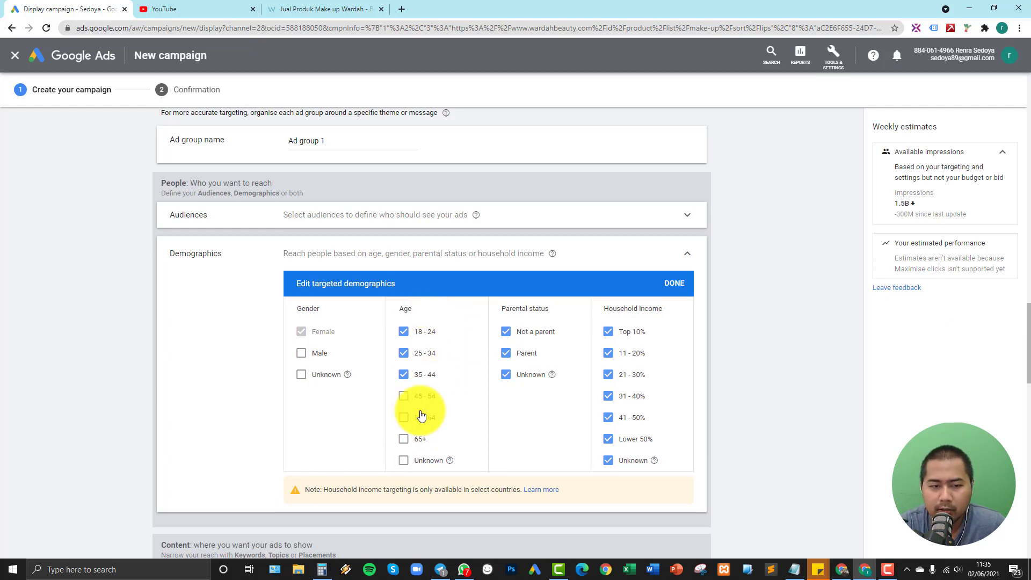
left_click(685, 269)
left_click(686, 247)
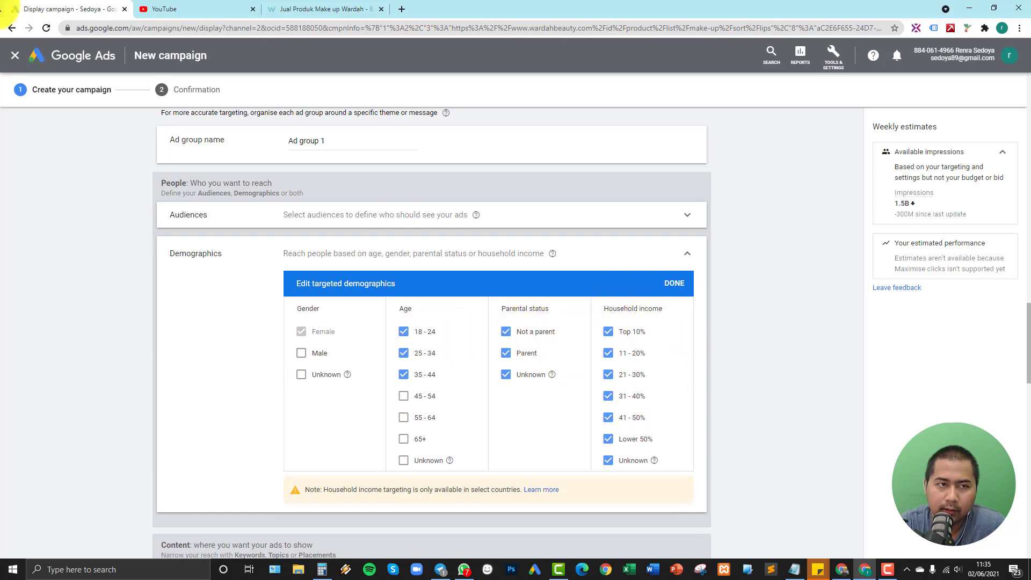
left_click(677, 290)
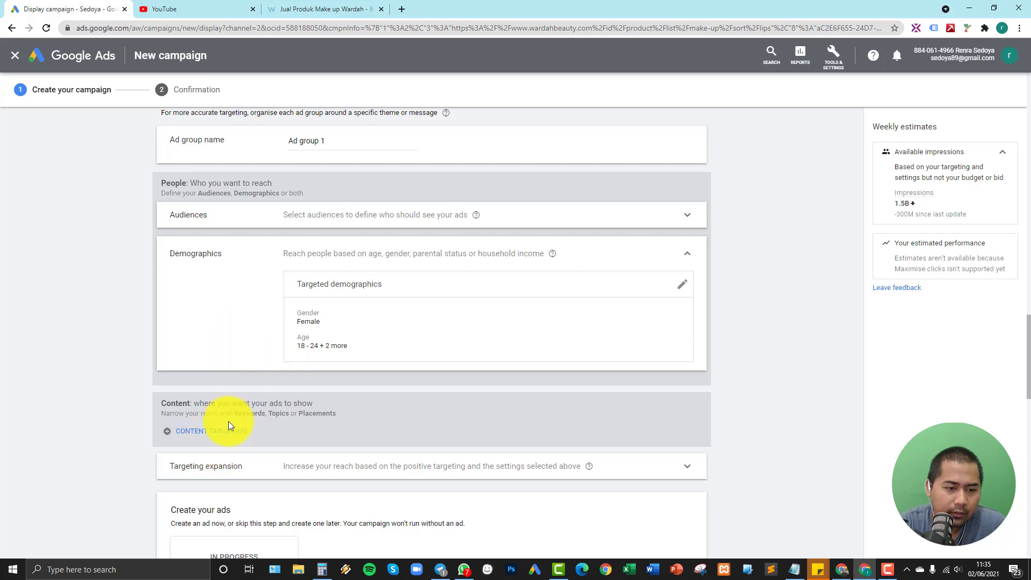
Add topic targeting to the ad group, select the Beauty & Fitness topic and expand its subtopics.
left_click(214, 432)
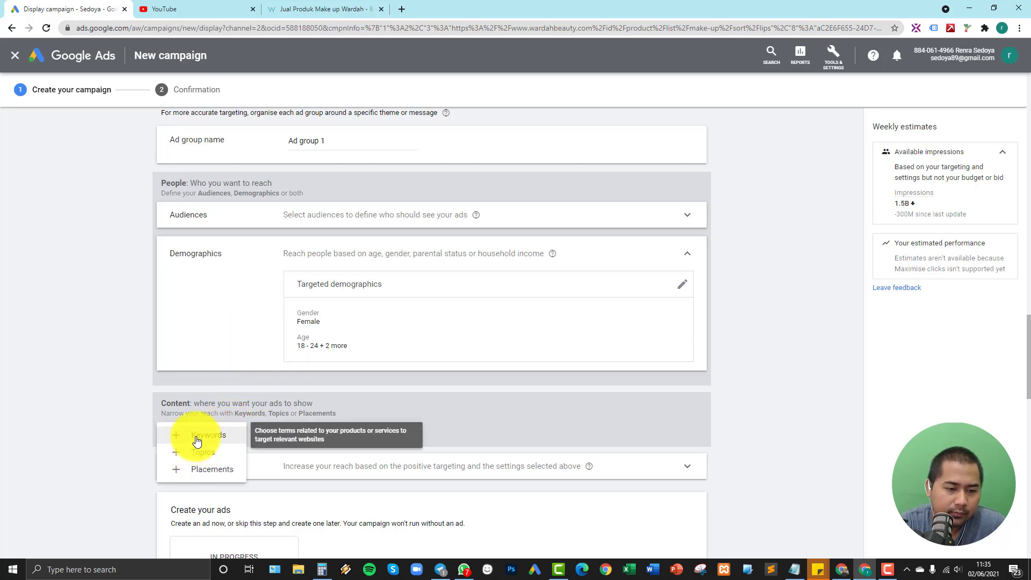
left_click(231, 453)
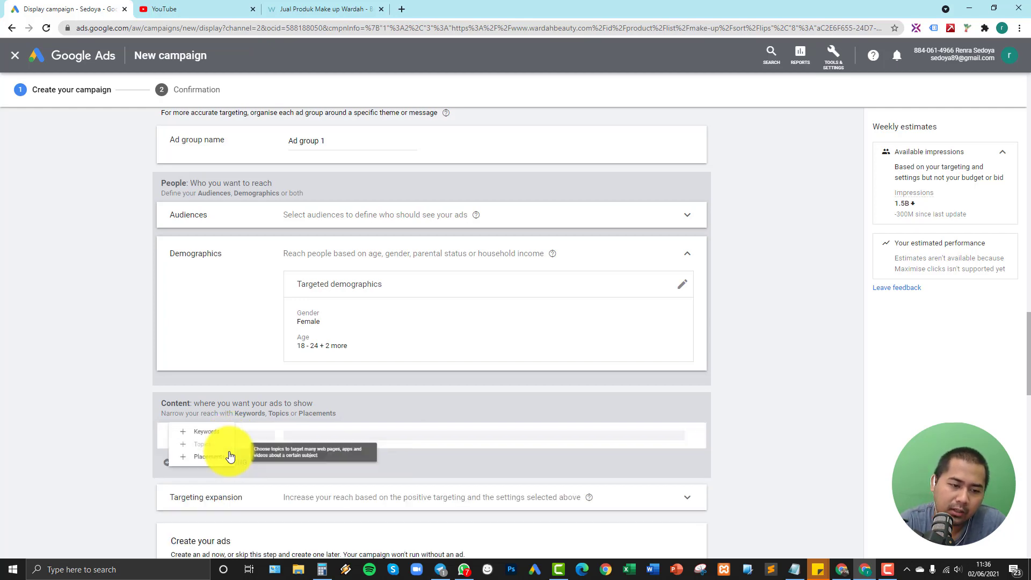
scroll(280, 486, "down", 5)
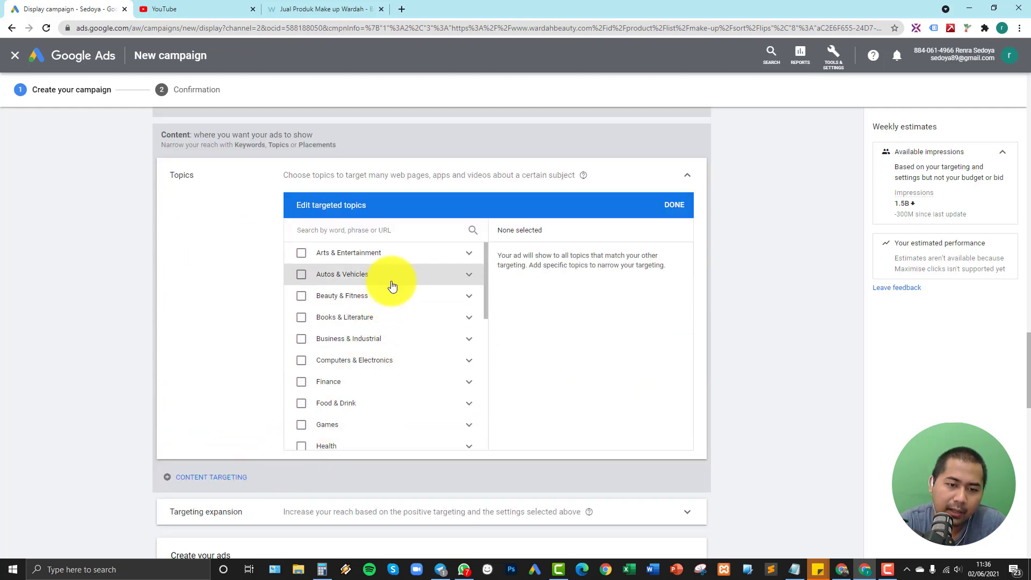
left_click(341, 299)
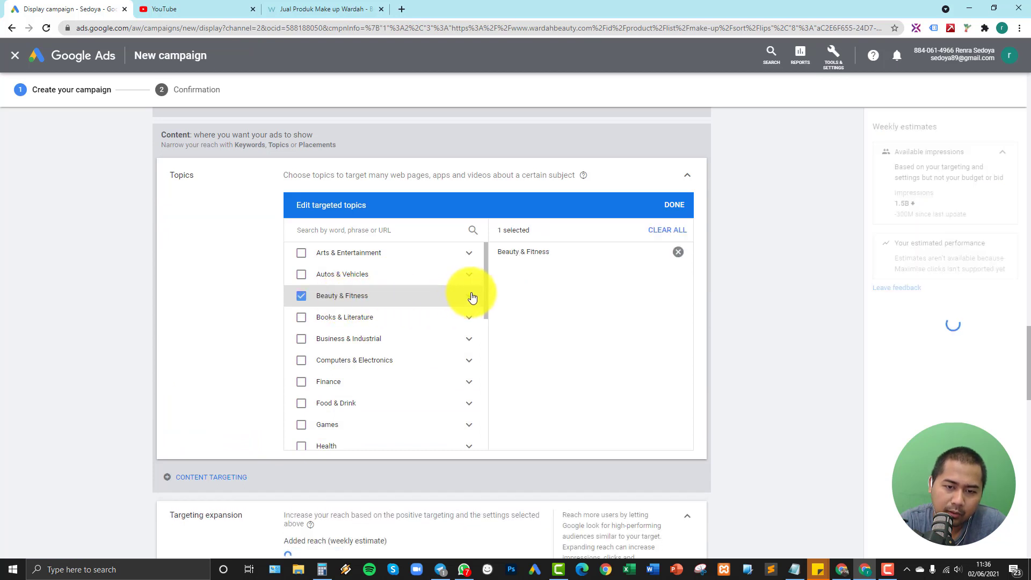
left_click(470, 297)
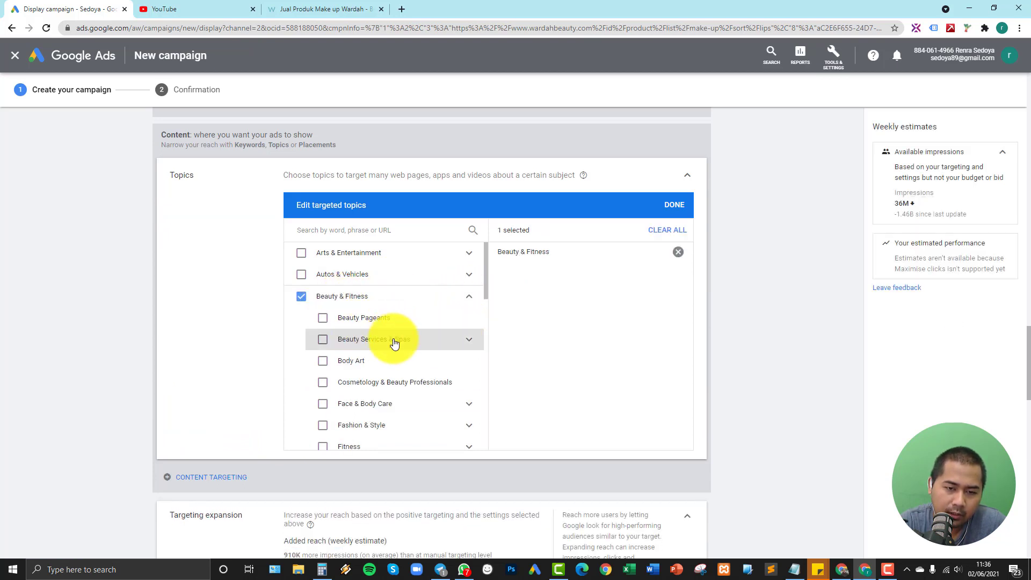
scroll(392, 408, "down", 2)
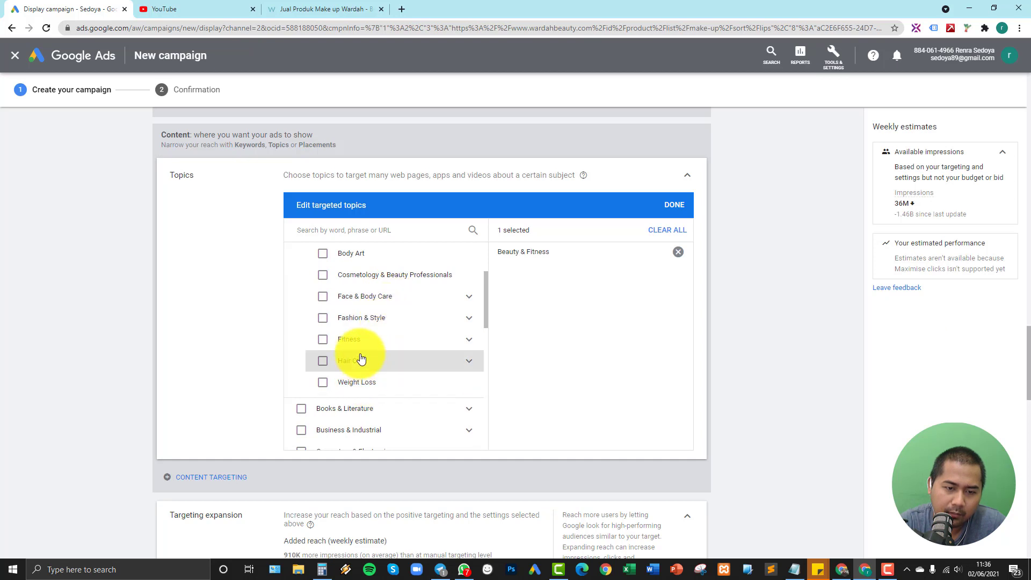
Select the Hair Care, Fashion & Style, Face & Body Care, Cosmetology & Beauty Professionals, Beauty Services & Spas and Beauty Pageants subtopics.
left_click(361, 361)
left_click(361, 322)
left_click(361, 300)
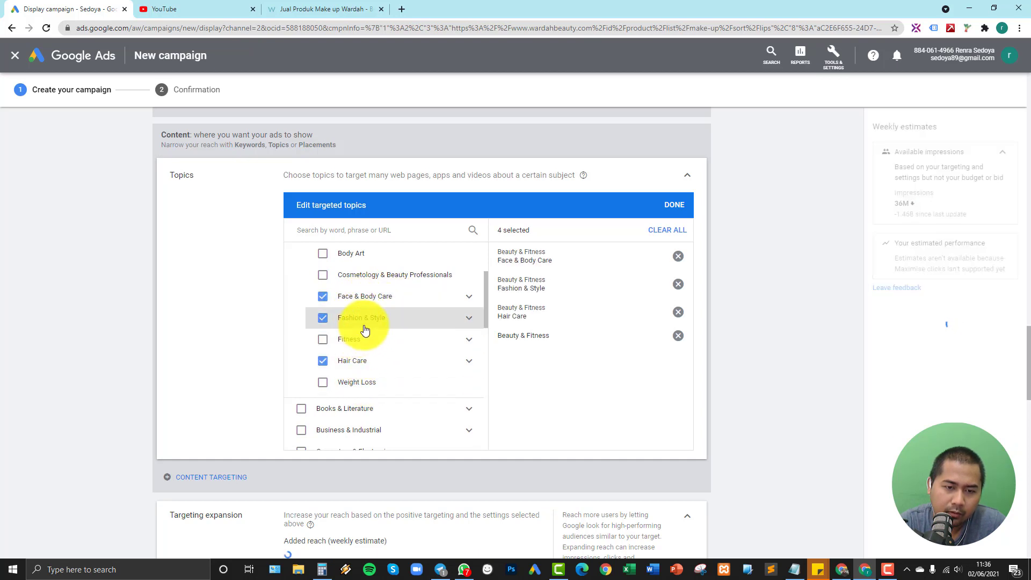
scroll(365, 344, "up", 1)
left_click(361, 329)
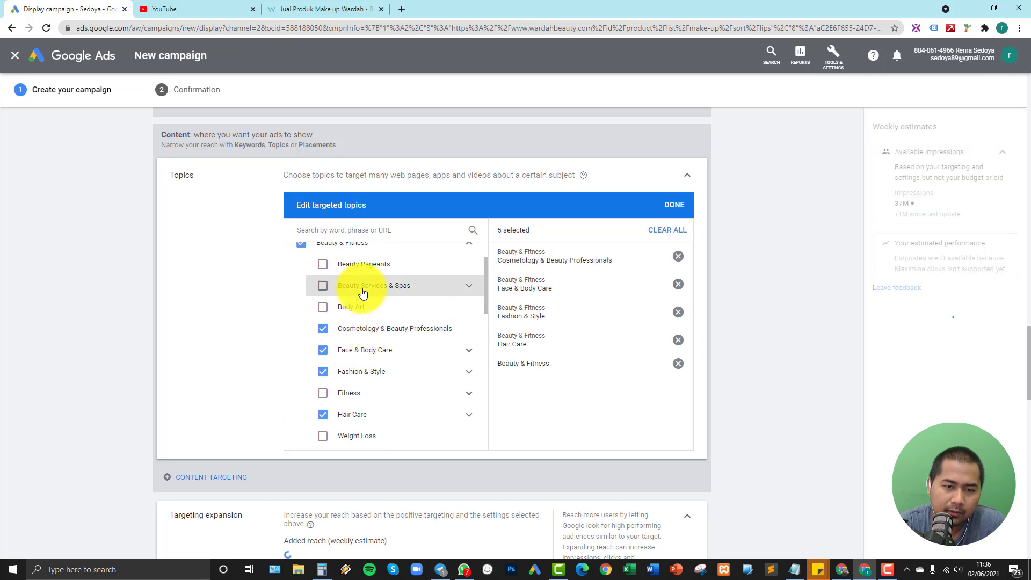
left_click(362, 288)
left_click(363, 269)
scroll(361, 345, "up", 1)
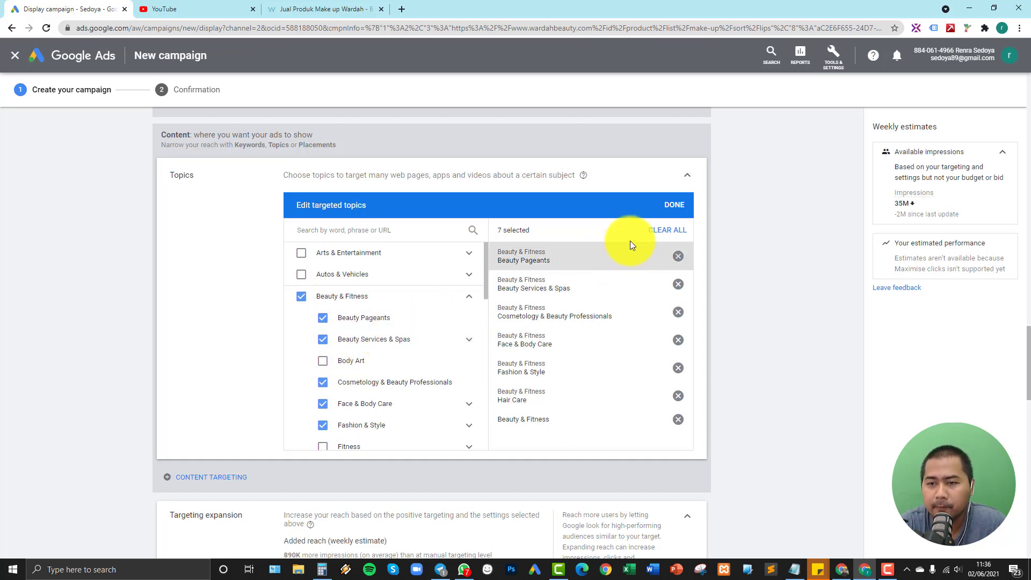
Clear all the selected topics and collapse the topic settings.
left_click(678, 230)
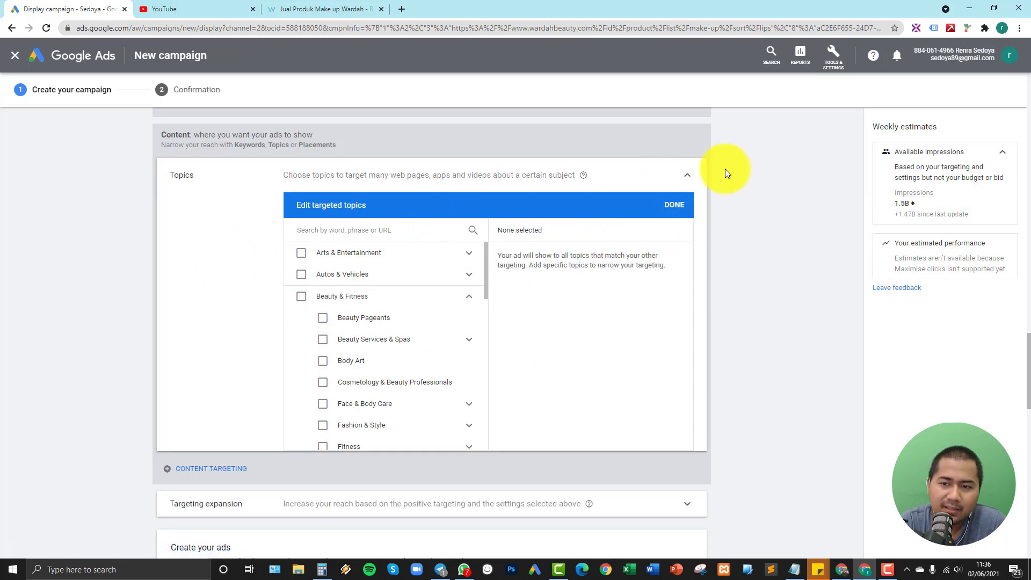
left_click(688, 175)
Add placement targeting to the ad group and search the available placements for "make up".
left_click(204, 198)
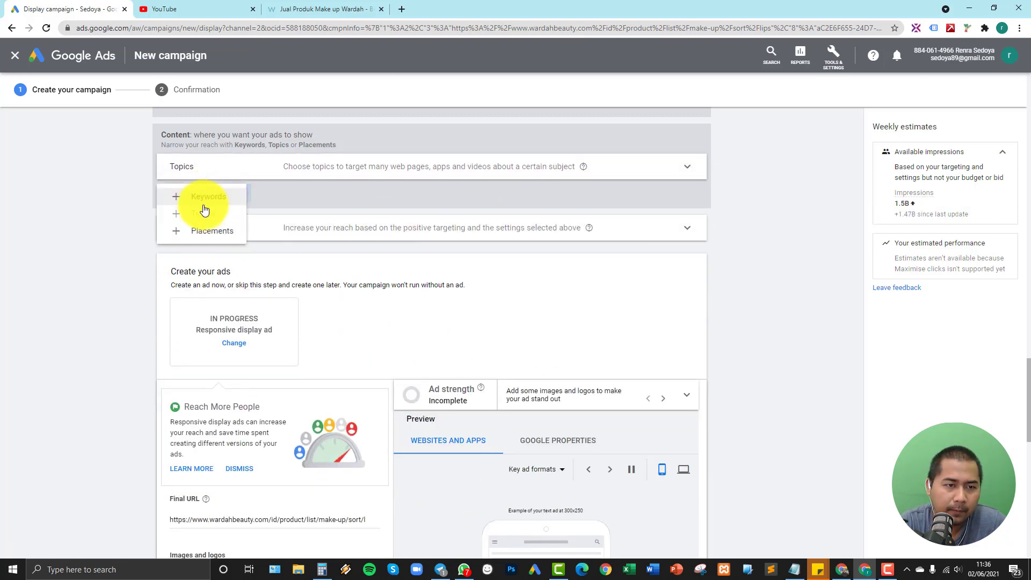
left_click(207, 231)
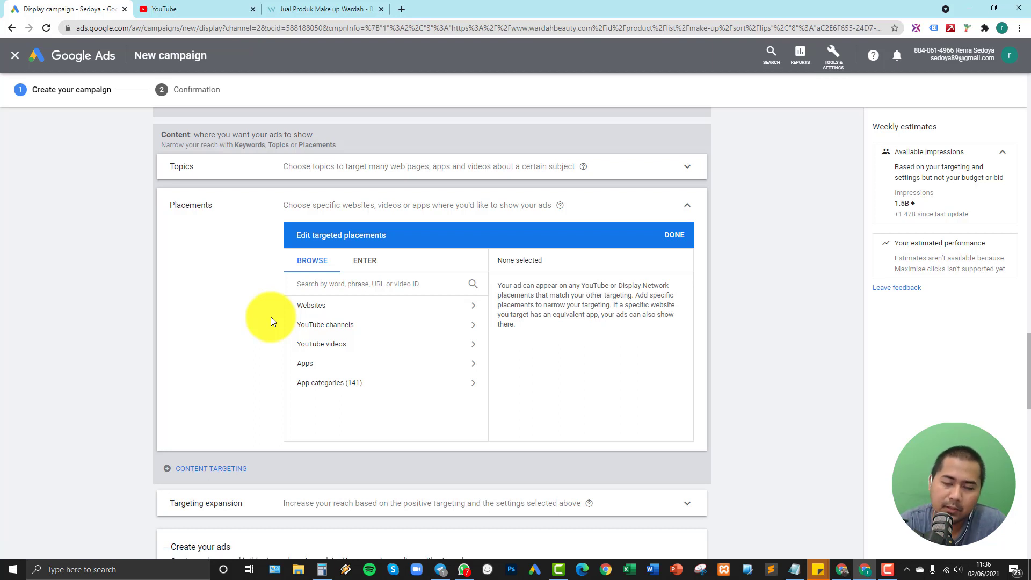
left_click(314, 284)
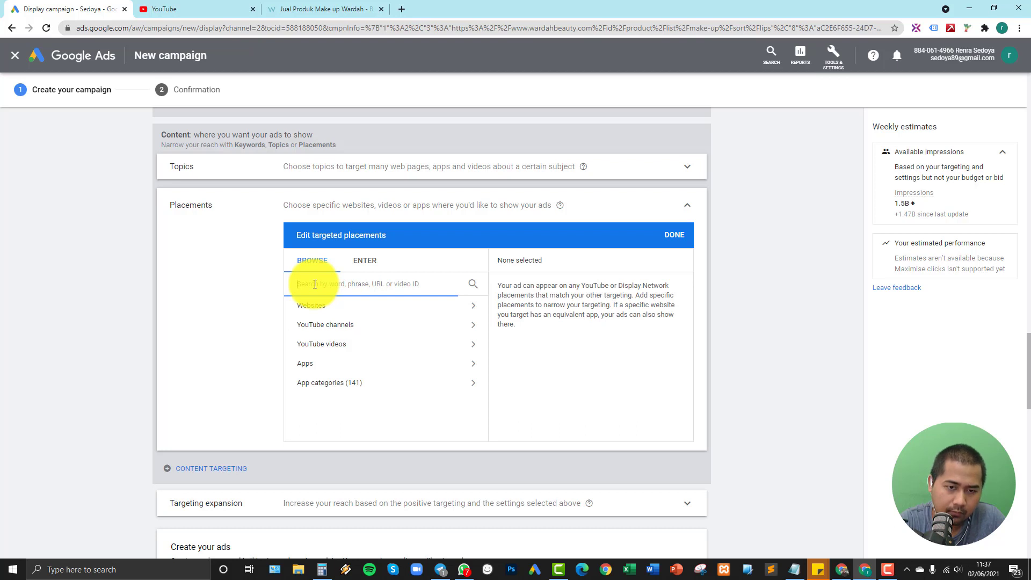
type("make")
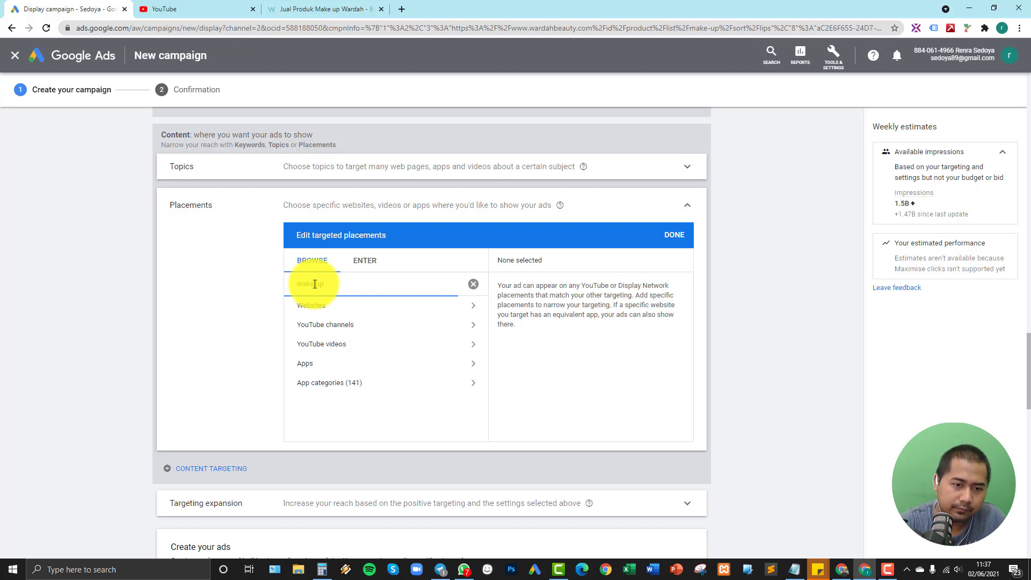
type(" up")
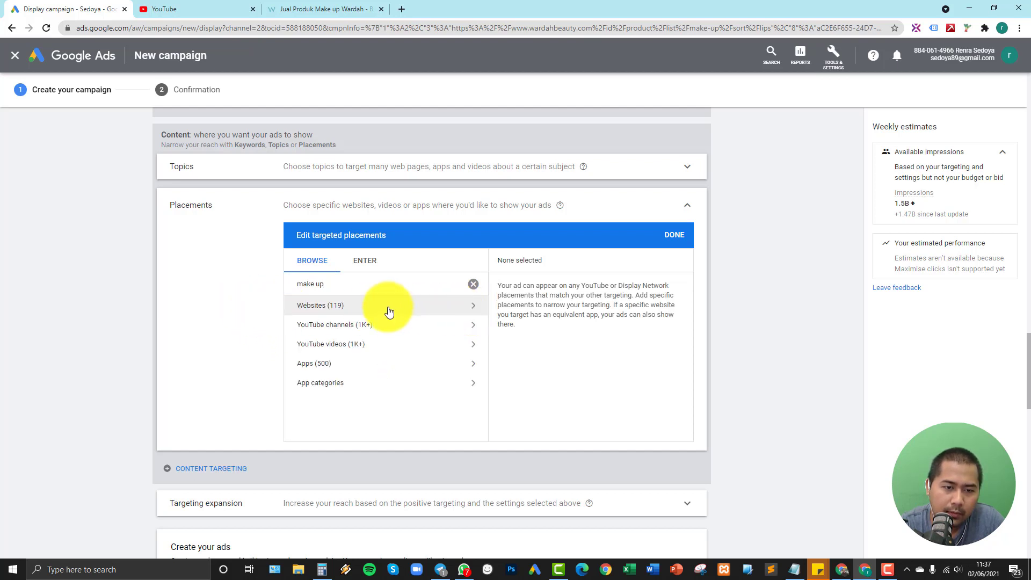
Browse the websites and YouTube channels offered as placements for the "make up" search.
left_click(388, 312)
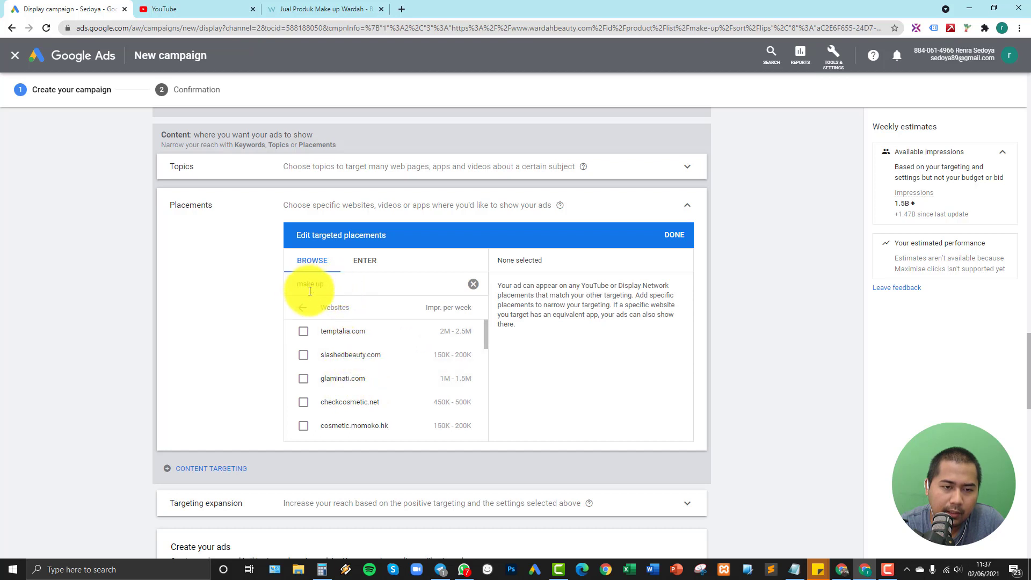
scroll(387, 393, "down", 2)
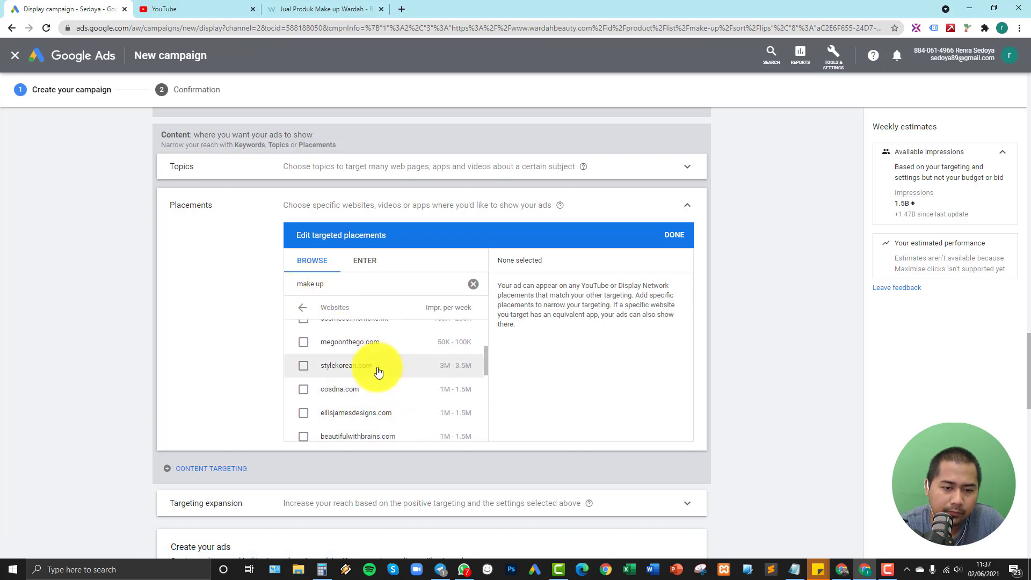
scroll(376, 366, "up", 1)
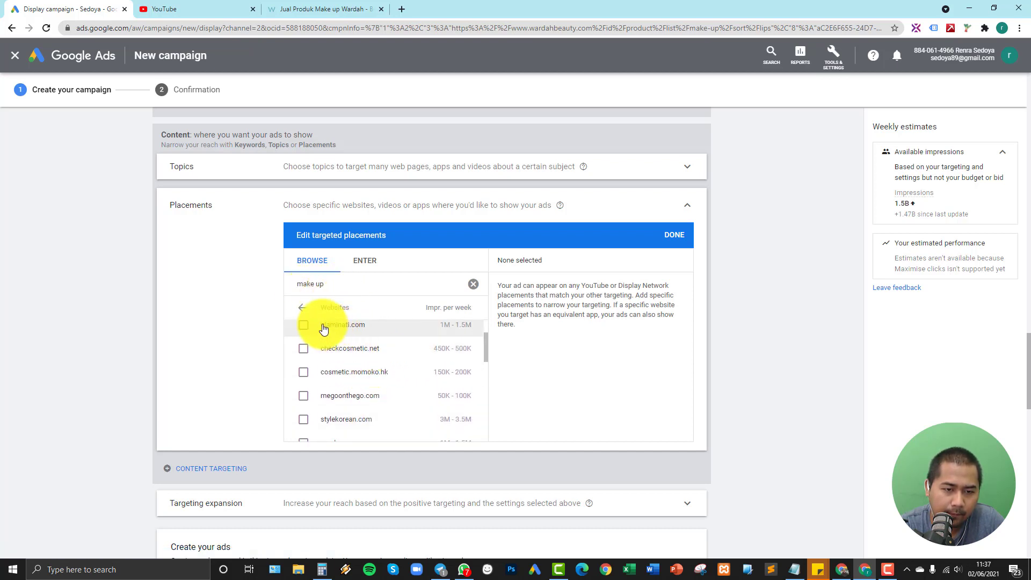
left_click(303, 307)
left_click(370, 326)
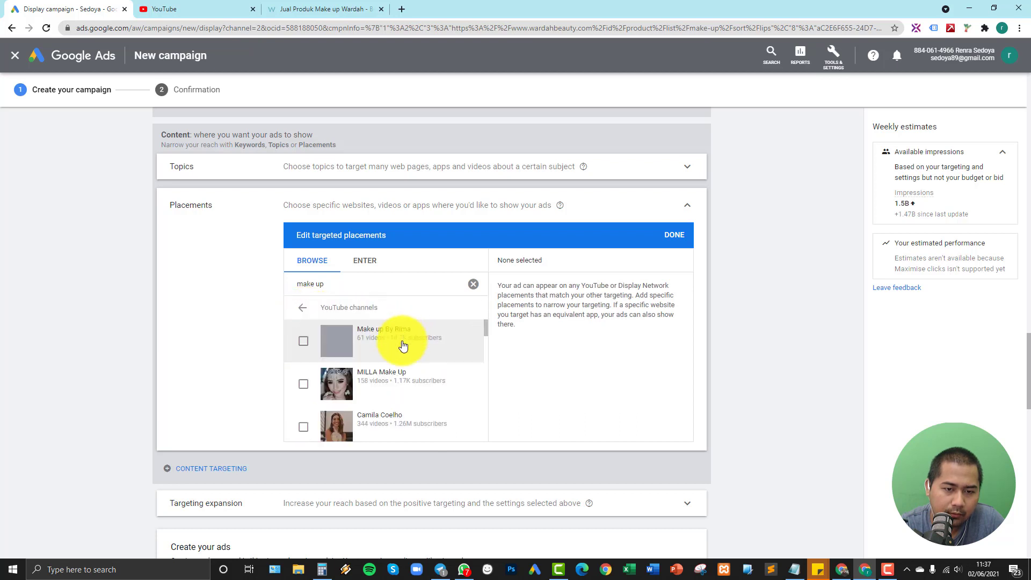
scroll(411, 371, "down", 3)
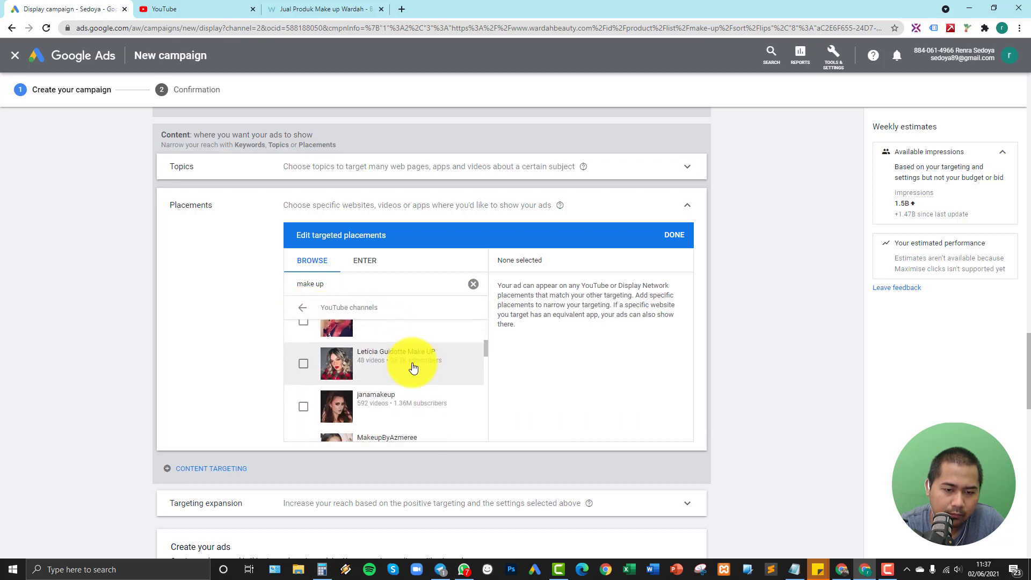
left_click(310, 314)
Look through the YouTube videos offered as "make up" placements and return to the placement categories.
left_click(390, 349)
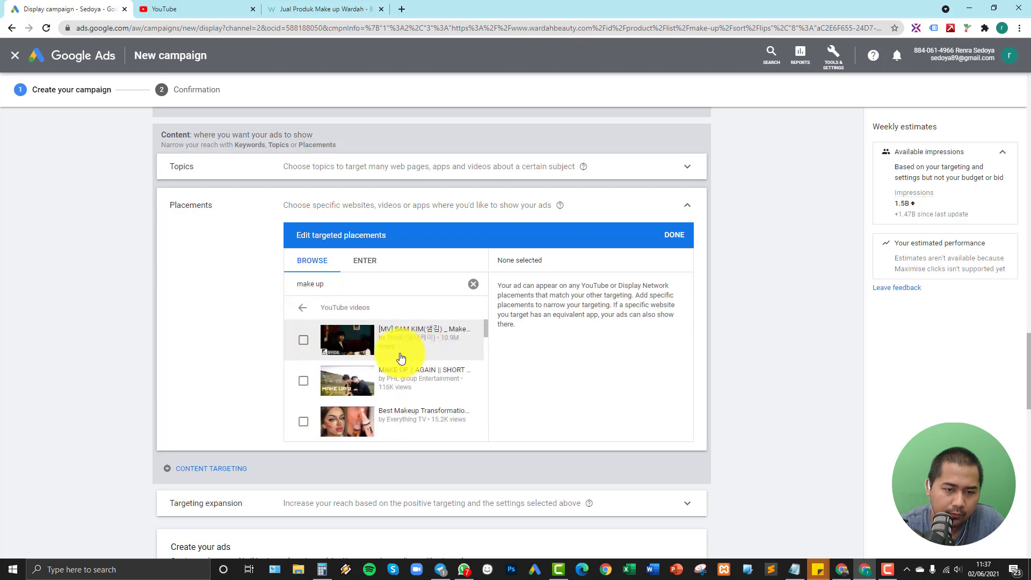
scroll(392, 369, "down", 3)
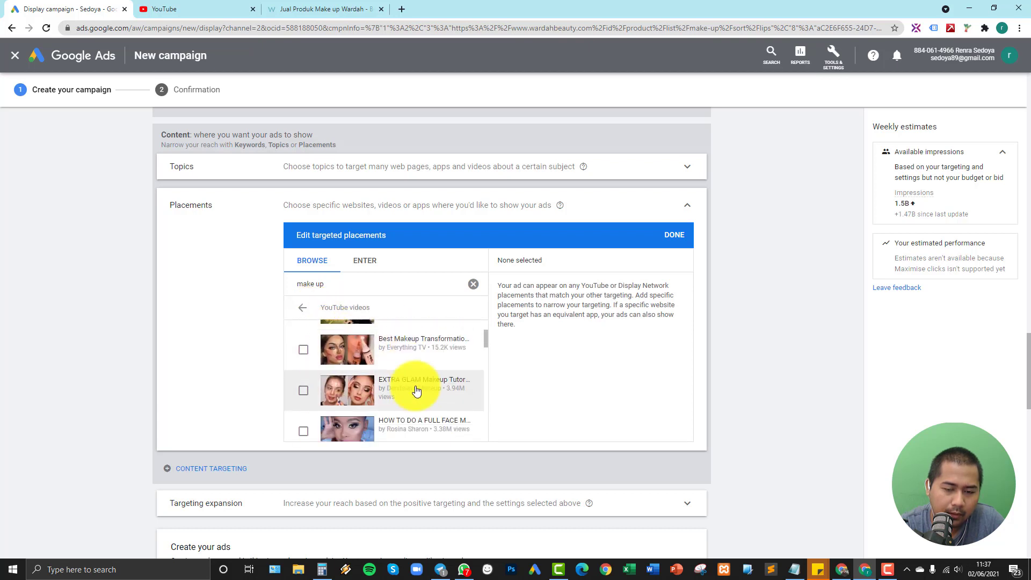
scroll(417, 391, "down", 3)
scroll(392, 370, "up", 2)
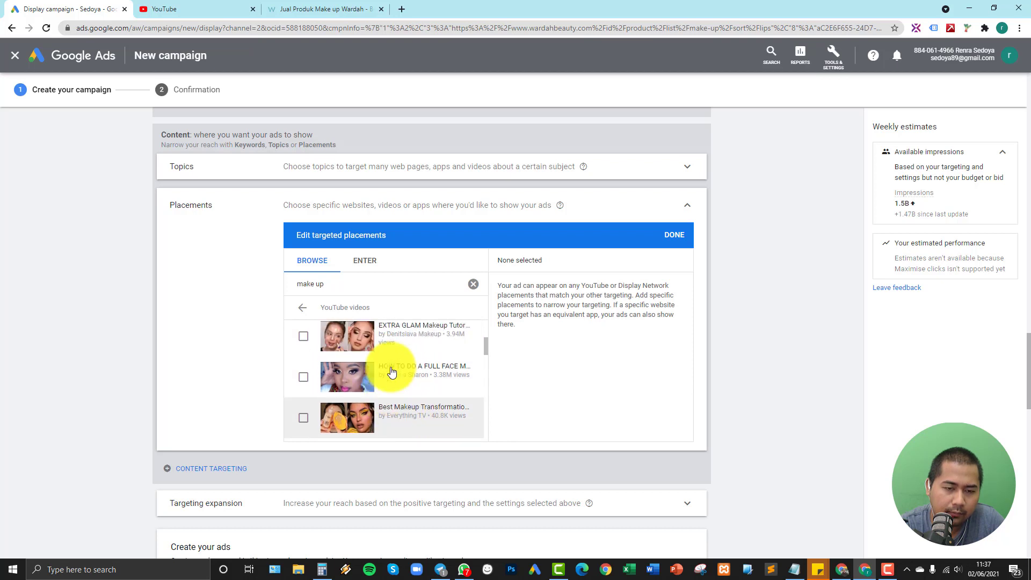
scroll(392, 371, "up", 4)
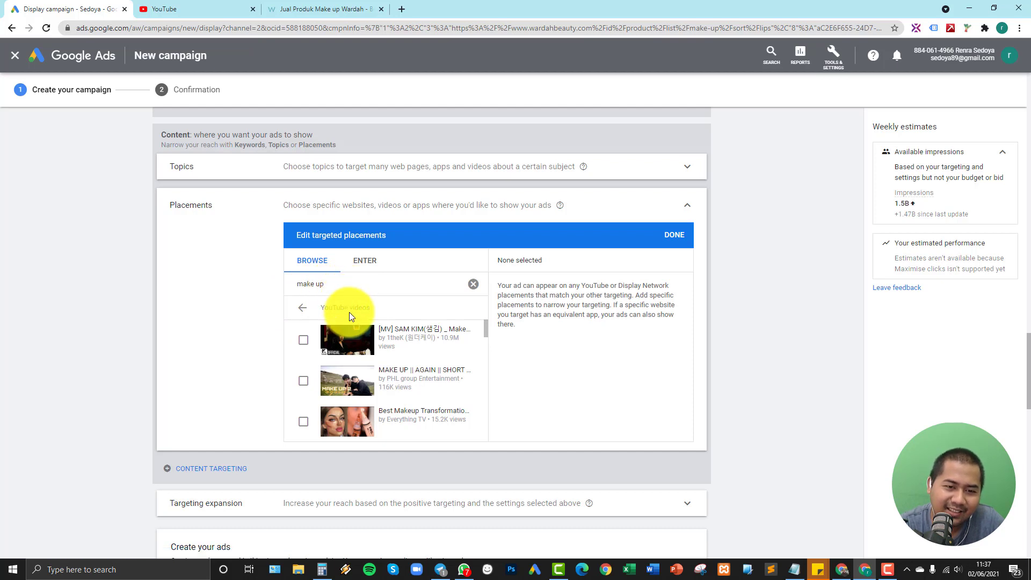
left_click(304, 311)
left_click(302, 310)
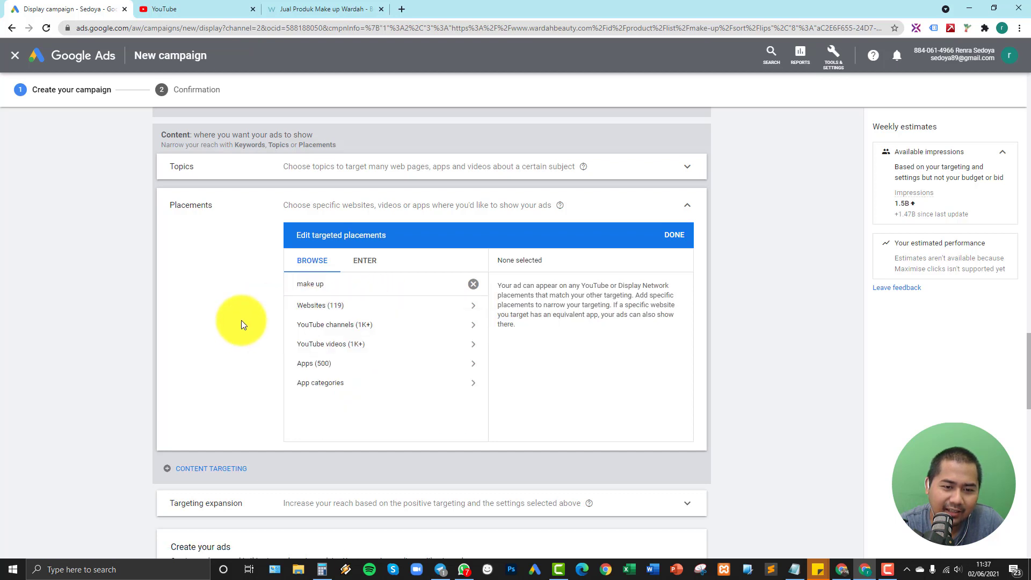
Check the apps offered as "make up" placements and open the manual entry of multiple placement URLs.
left_click(386, 362)
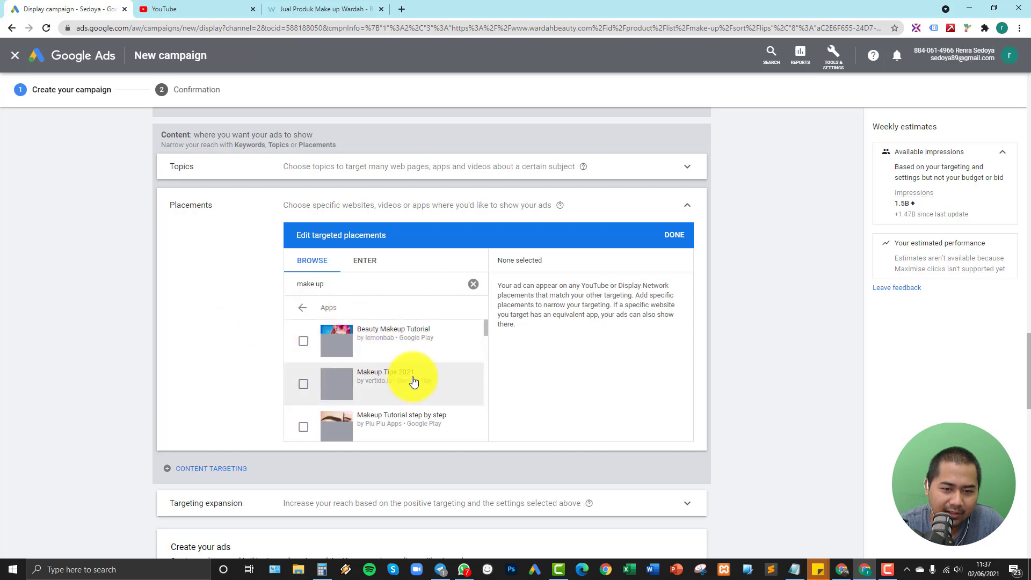
left_click(299, 310)
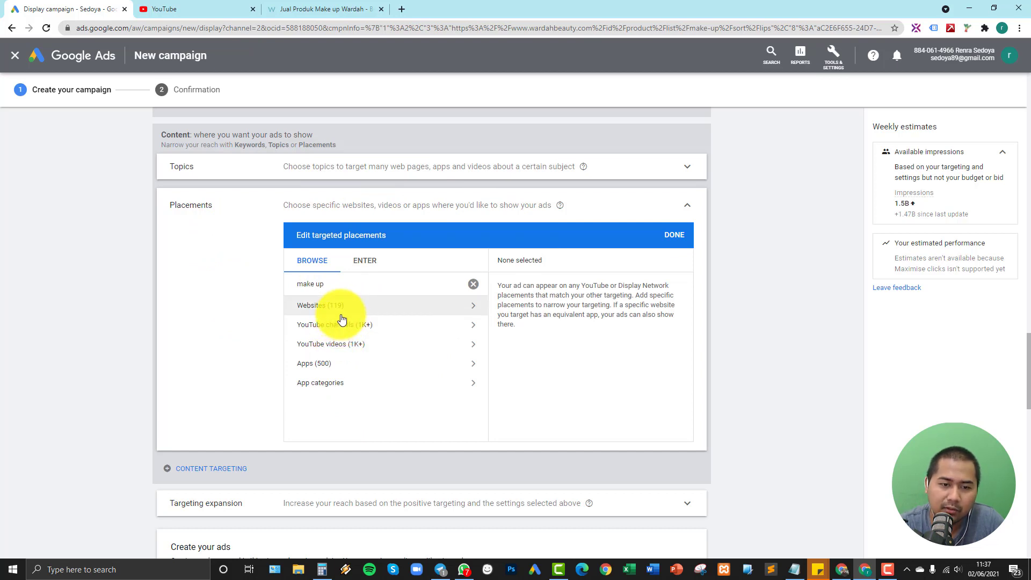
left_click(353, 269)
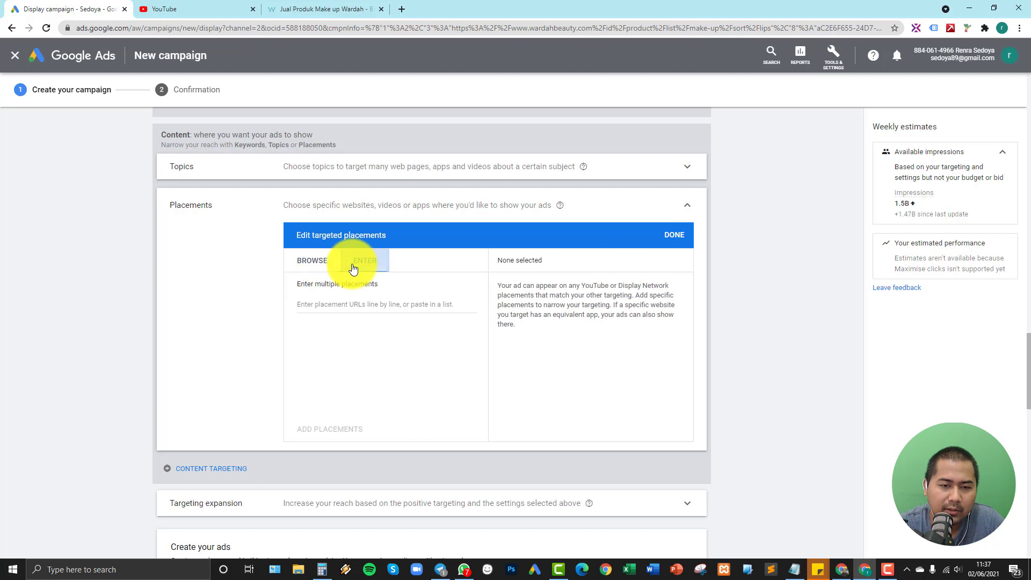
Switch to YouTube, search for "make up" and look over the video results as possible placements.
left_click(403, 9)
left_click(194, 5)
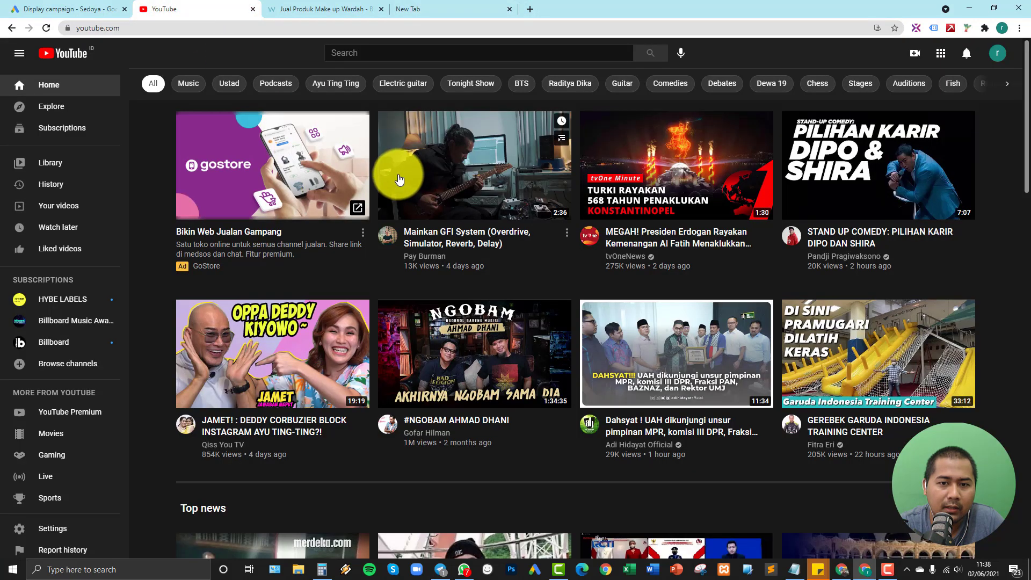
left_click(397, 56)
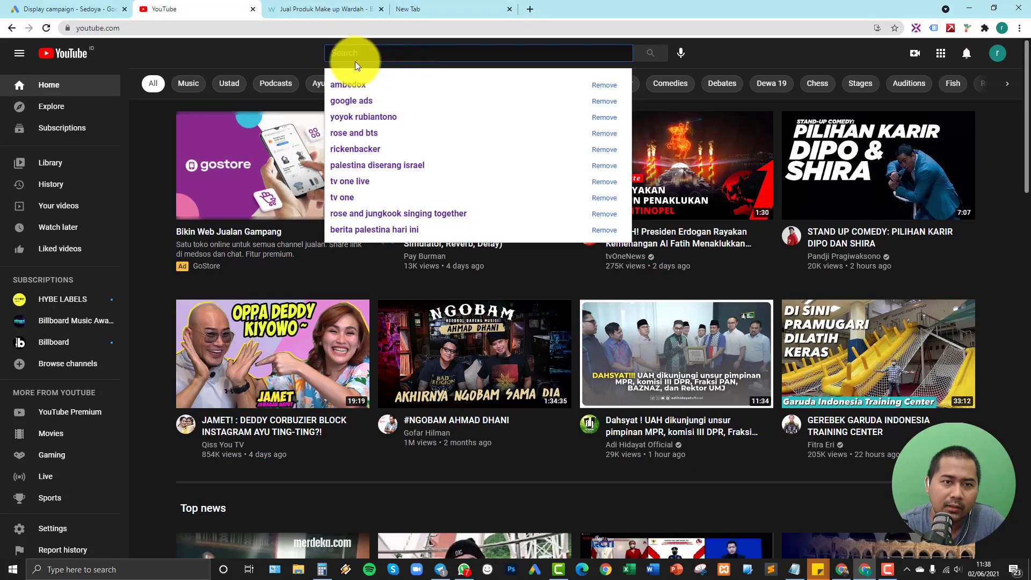
left_click(316, 51)
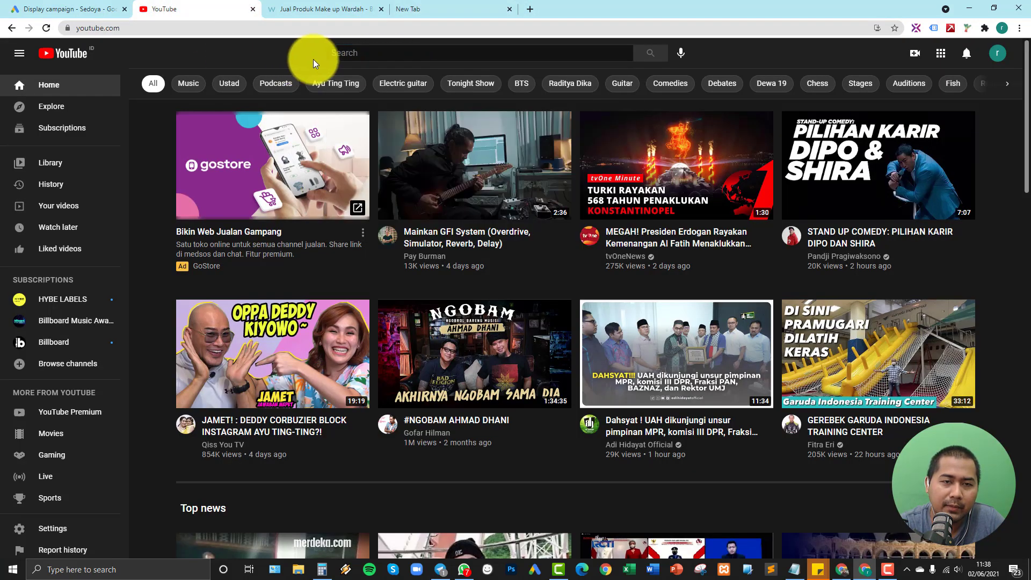
left_click(406, 54)
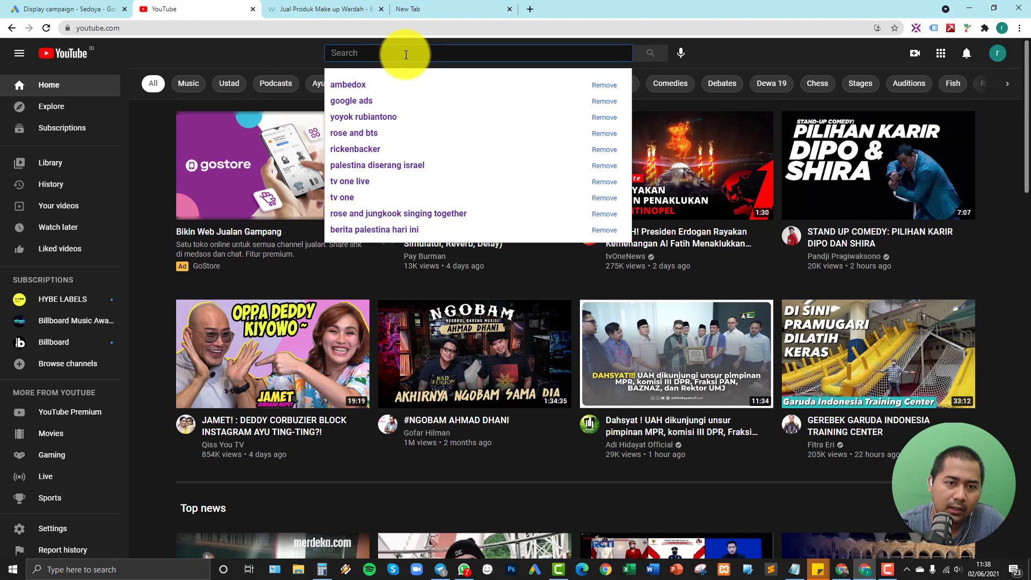
type("s")
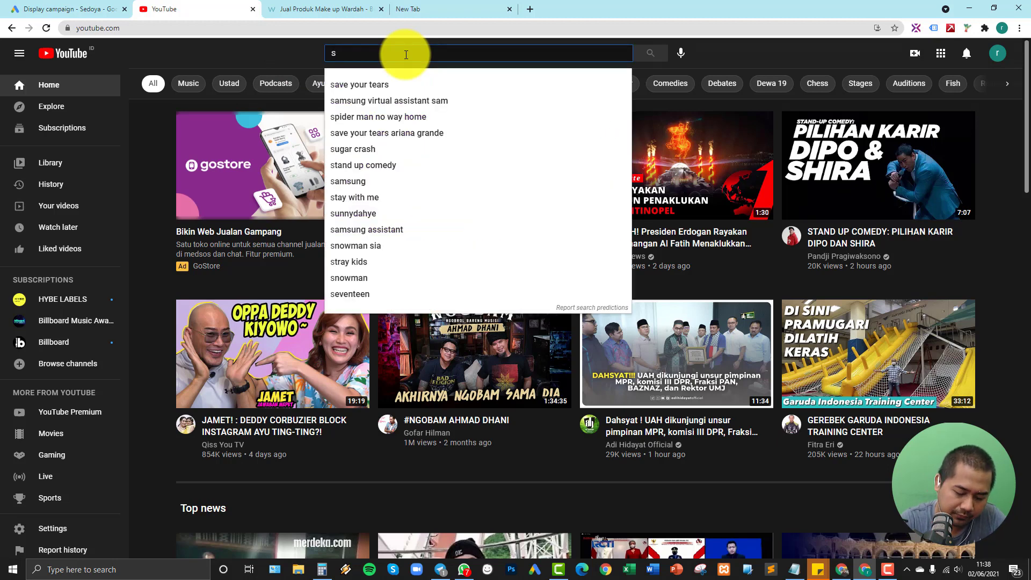
key("BackSpace")
type("make up")
key("Return")
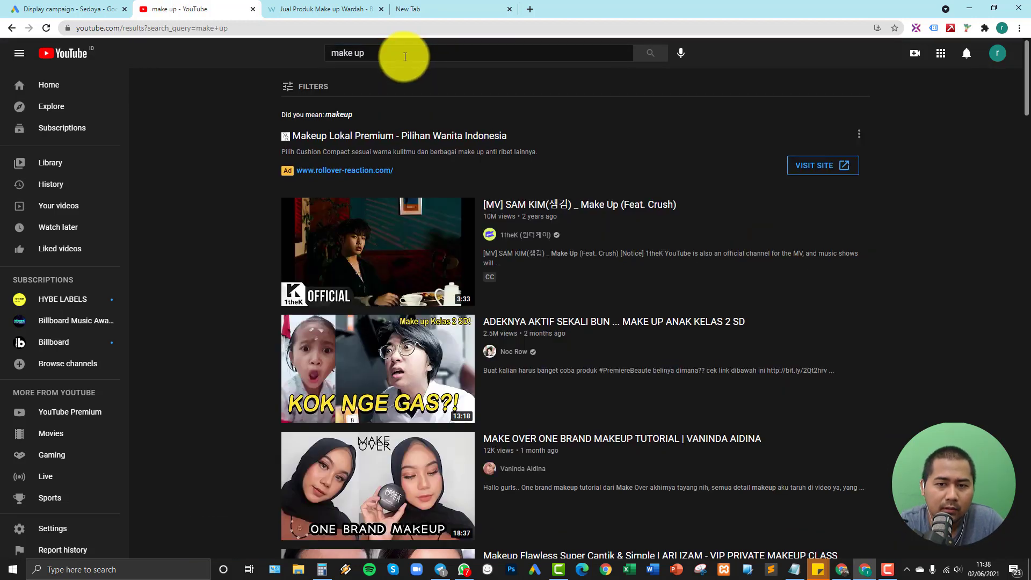
scroll(484, 150, "down", 3)
scroll(495, 172, "down", 4, "ctrl")
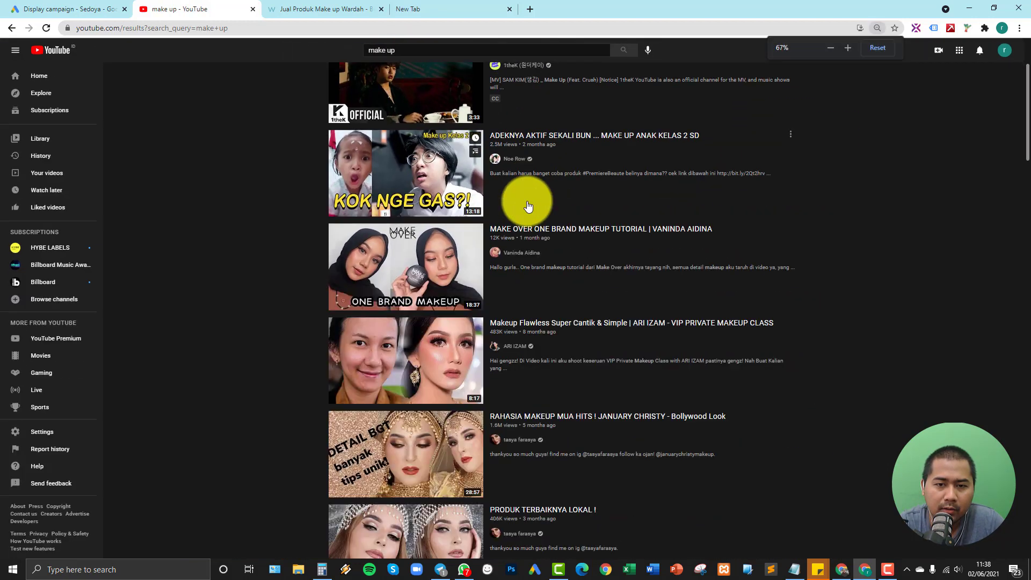
Open the Linkclump extension's options and go to its configured actions.
scroll(528, 206, "down", 2, "ctrl")
scroll(527, 203, "up", 1, "ctrl")
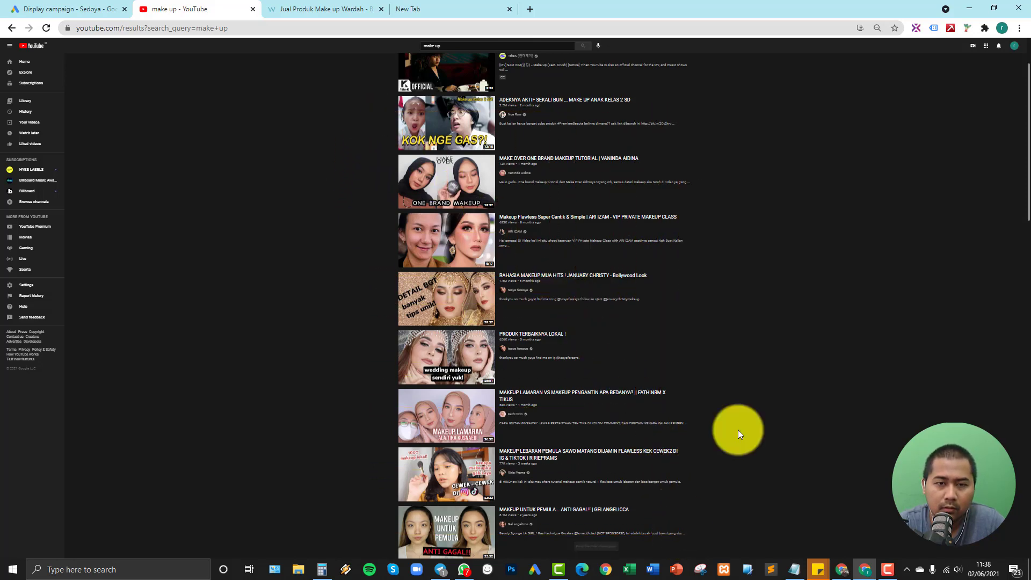
right_click(966, 30)
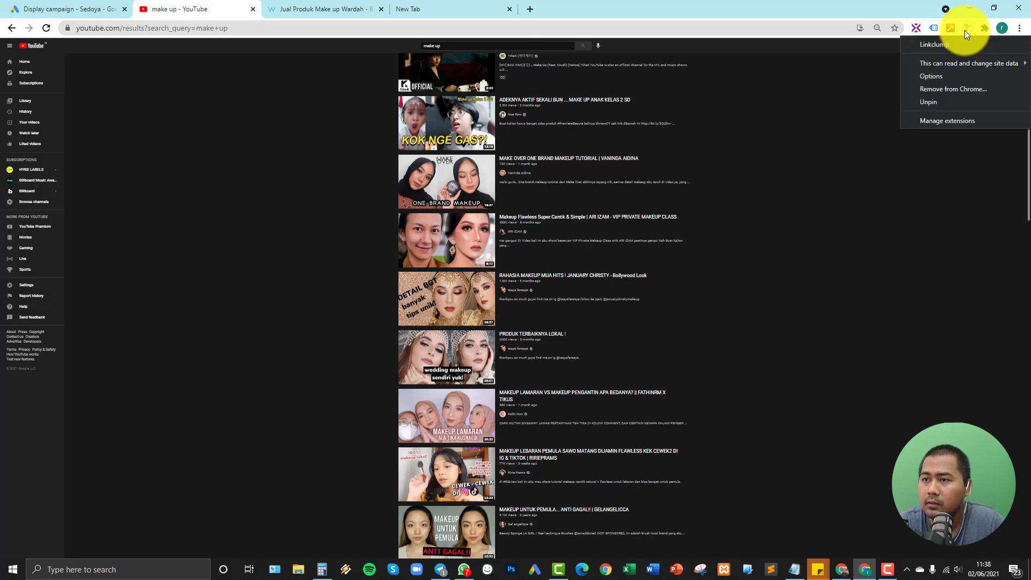
left_click(948, 75)
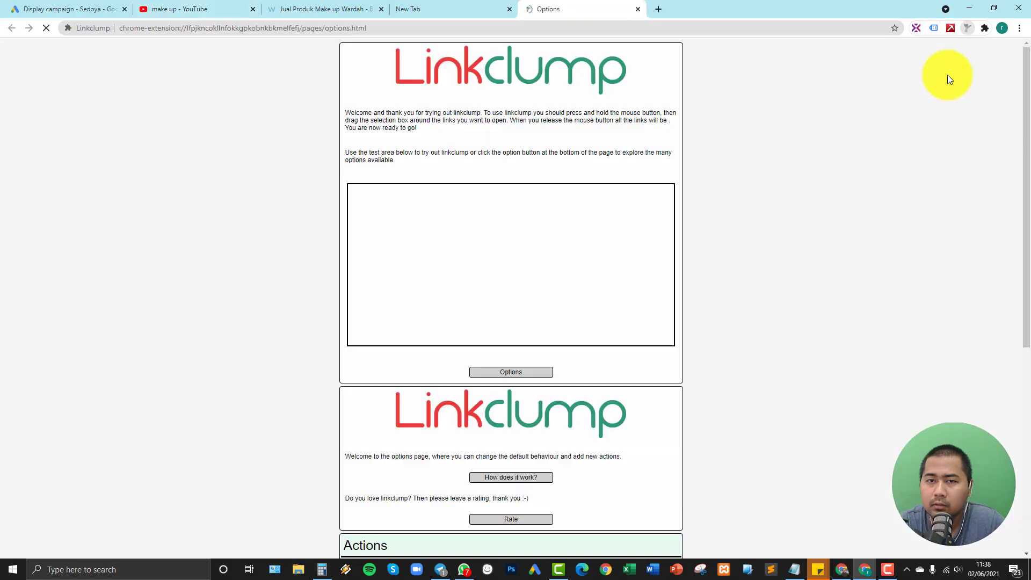
scroll(726, 170, "down", 8)
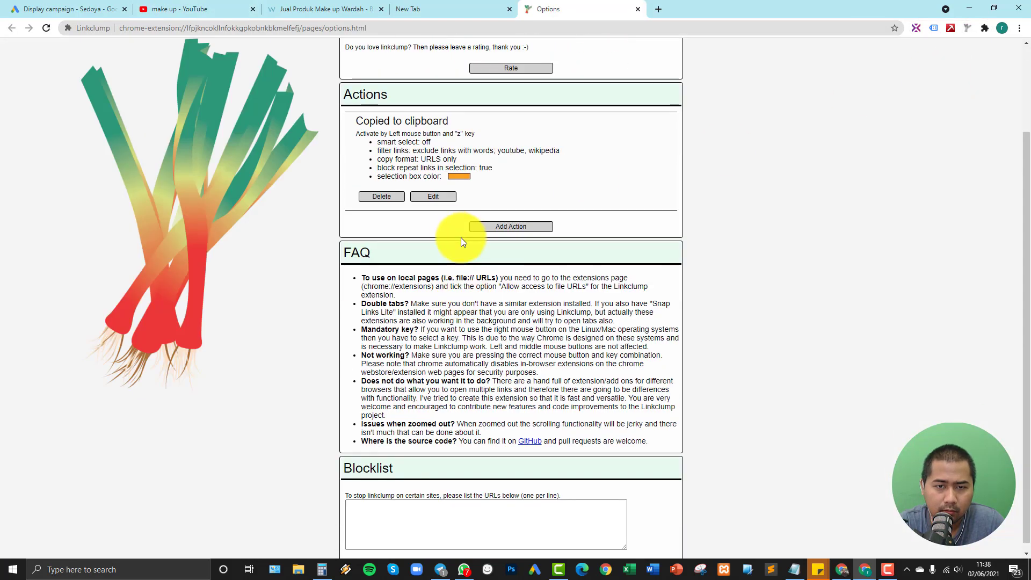
Remove youtube from the excluded link words of Linkclump's copy-to-clipboard action, save it, and reload the YouTube "make up" results.
left_click(438, 199)
left_click_drag(540, 263, 514, 261)
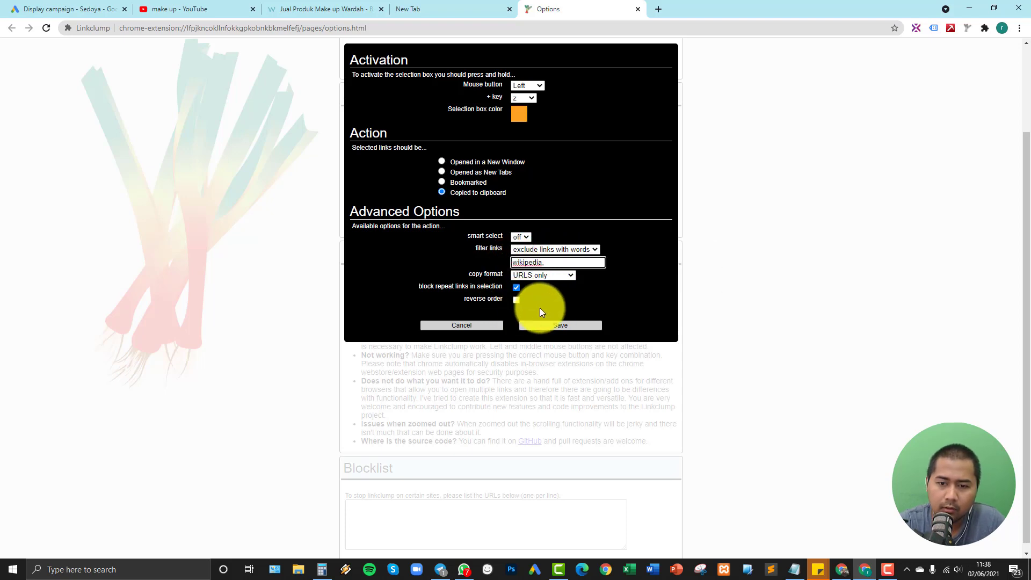
left_click(554, 324)
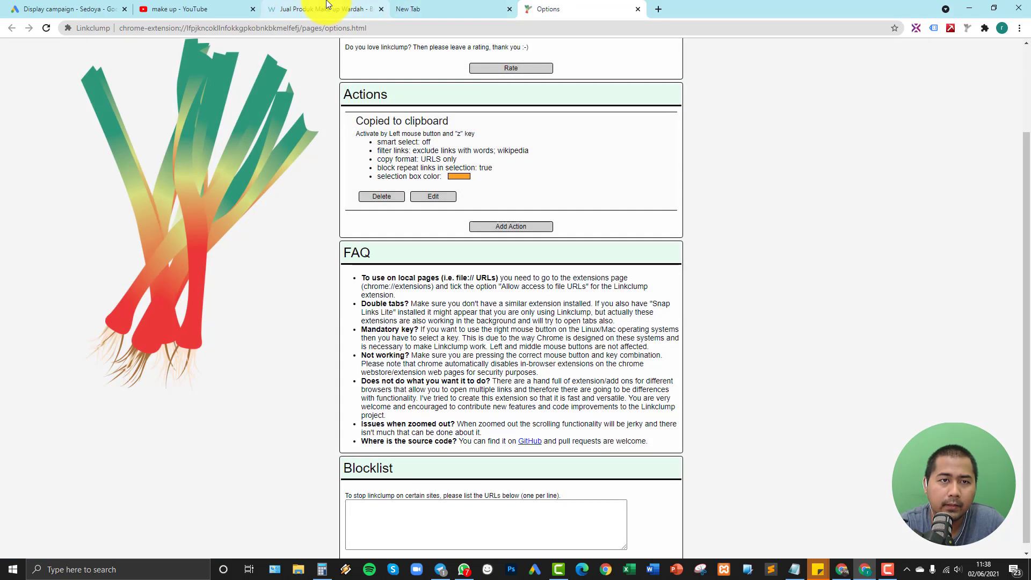
left_click(239, 8)
left_click(45, 27)
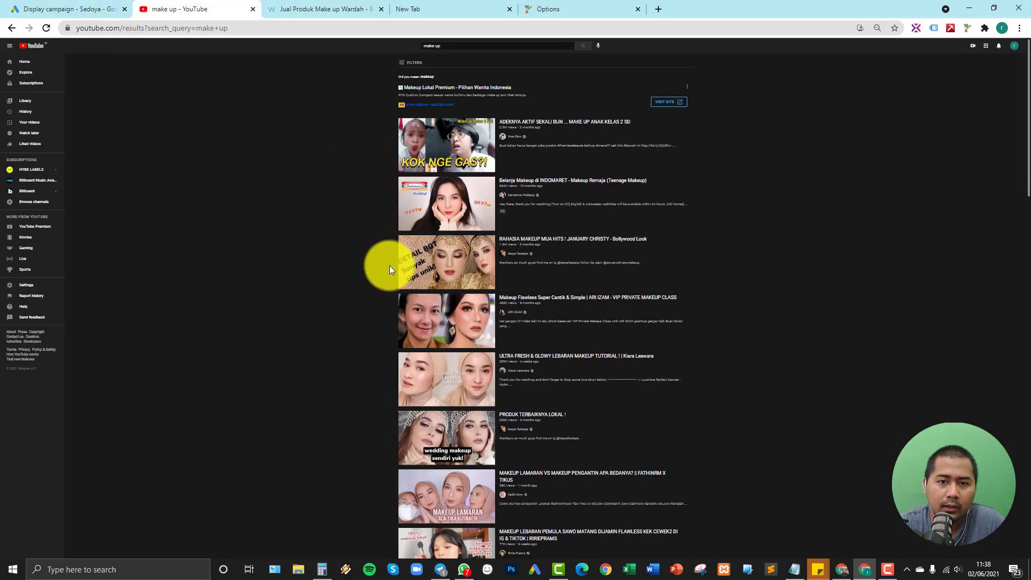
Copy the video and channel links from YouTube's "make up" search results and paste them into an untitled Notepad document.
scroll(390, 264, "down", 1)
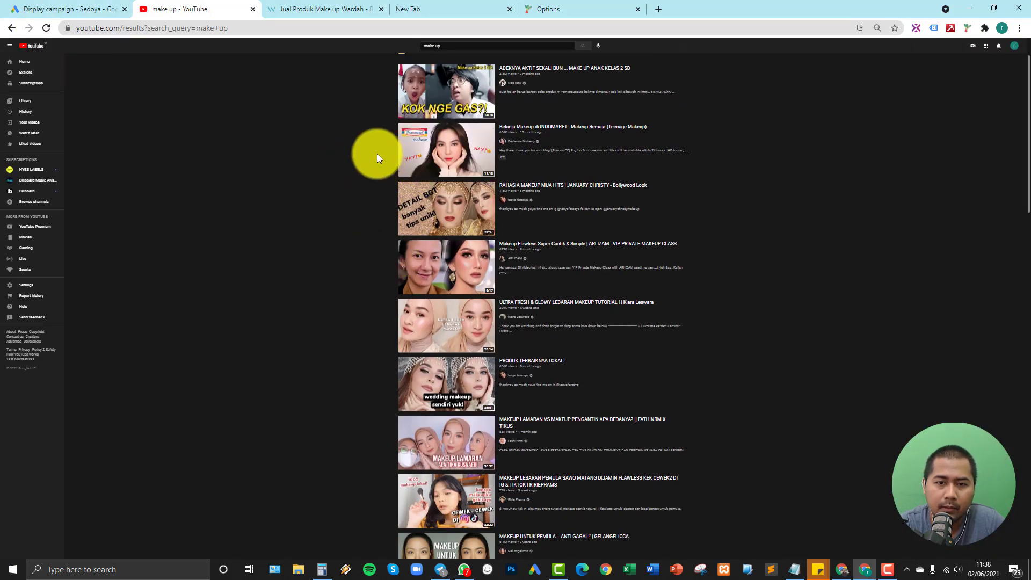
left_click_drag(377, 154, 650, 529)
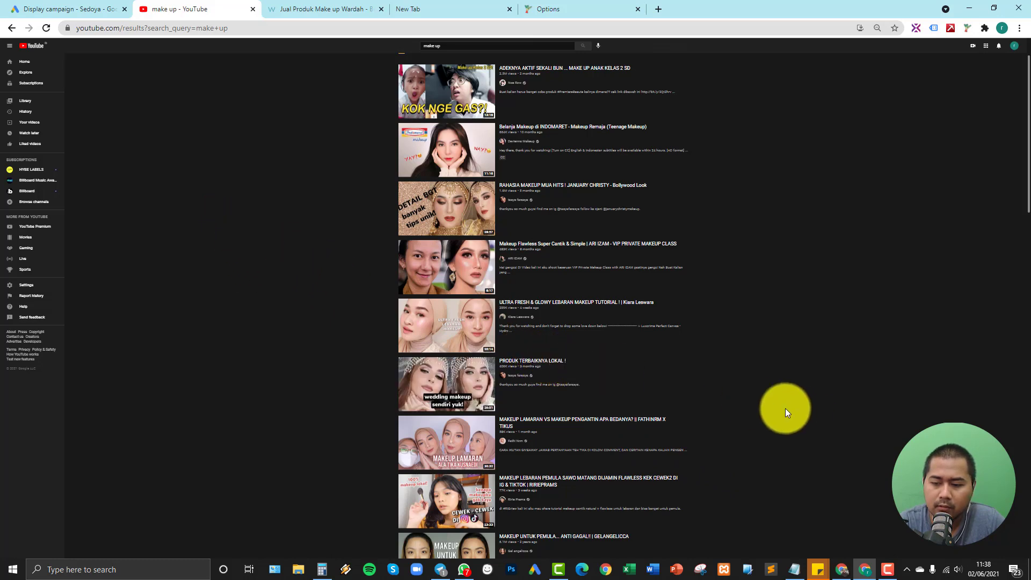
mouse_move(797, 572)
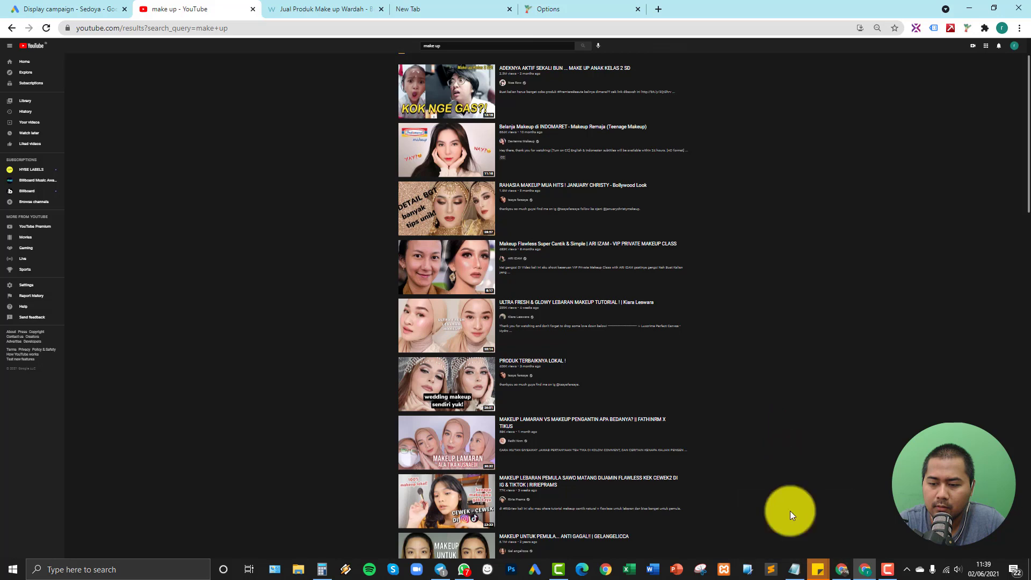
left_click(795, 574)
type("https://www.youtube.com/watch?v=xG5y31OJBsA https://www.youtube.com/watch?v=uSnzvpH4RE4 https://www.youtube.com/watch?v=OfzExkyY_QU https://www.youtube.com/channel/UCeL4jIUvRBvWcNmKSpm5cUA https://www.youtube.com/watch?v=aJvvAW8zRKU https://www.youtube.com/user/KiaraLeswara https://www.youtube.com/watch?v=NSRSLRt_iUM https://www.youtube.com/channel/UCJCSL8IJfD4d5nunRrmrT1Q https://www.youtube.com/watch?v=C0WCN0LZYaw https://www.youtube.com/channel/UCFWpGFYzJTH2lNUykOaoBaQ https://www.youtube.com/watch?v=-mJWQGcR73M https://www.youtube.com/user/ririeprams https://www.youtube.com/watch?v=XtUrjcoKfaw")
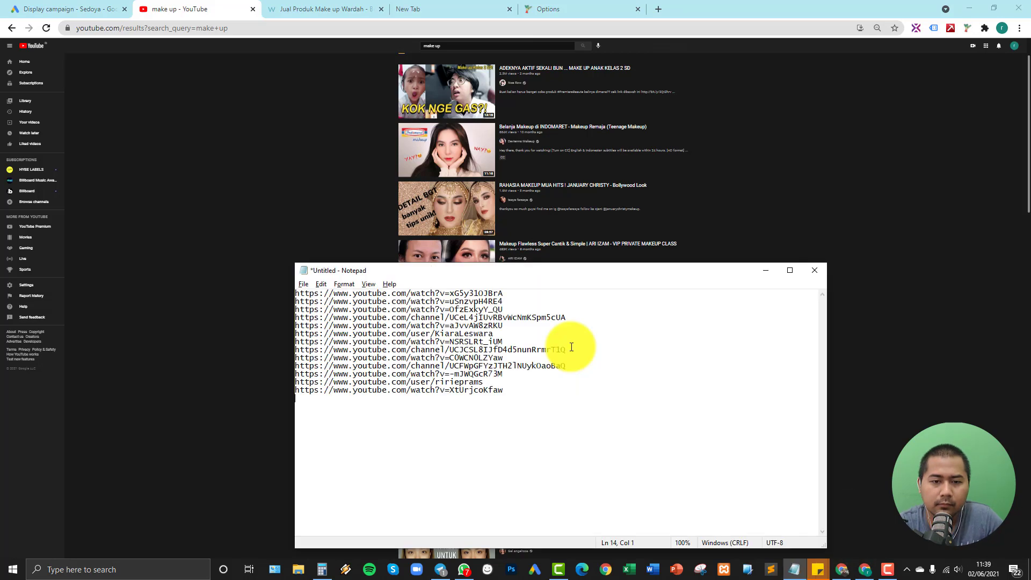
Enlarge and reposition the Notepad window, and zoom its text to 150%.
left_click_drag(488, 273, 568, 170)
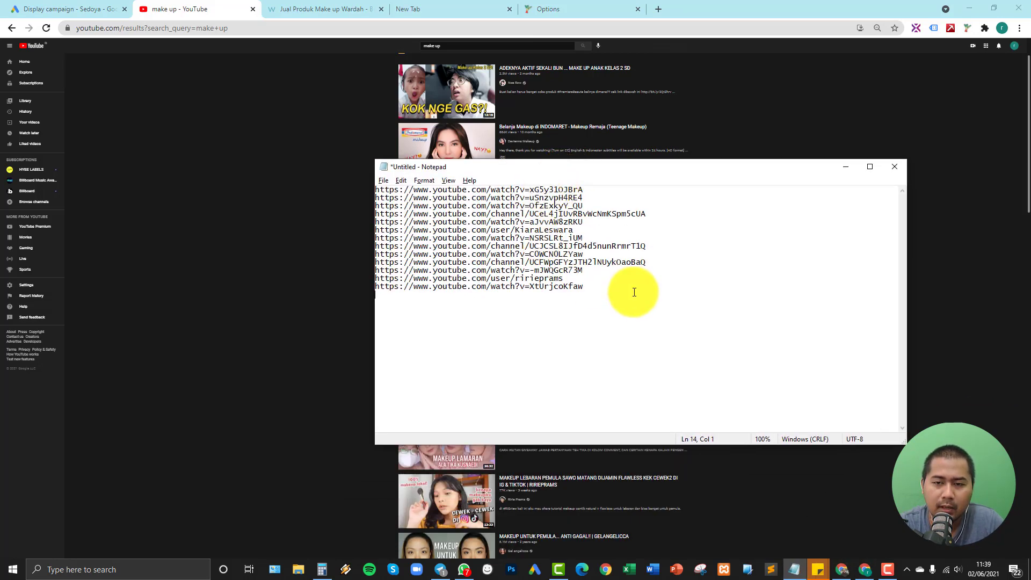
scroll(633, 292, "up", 5, "ctrl")
left_click_drag(901, 444, 973, 535)
left_click_drag(546, 167, 504, 125)
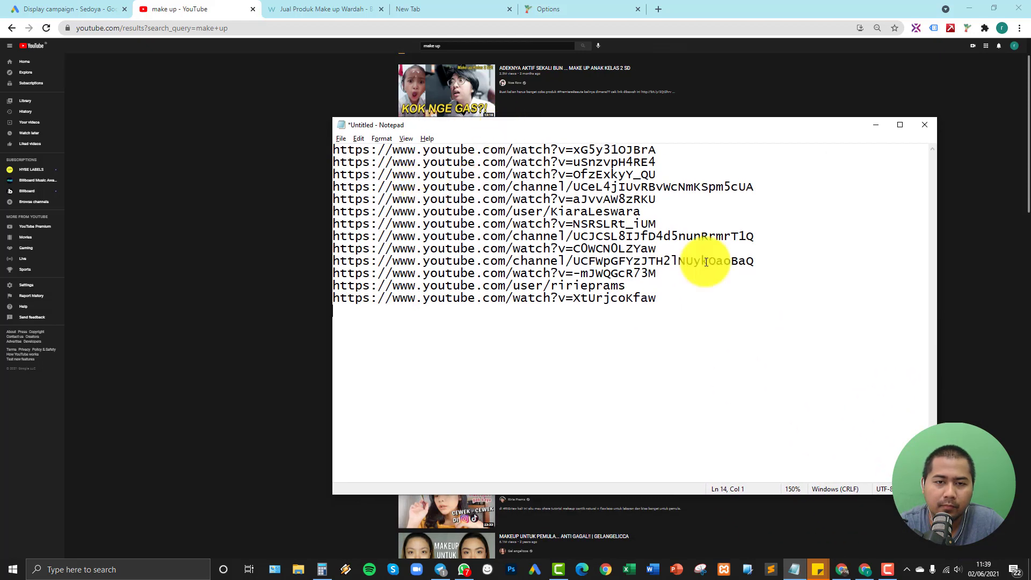
Select the whole link list in Notepad and add the 13 YouTube links as targeted placements in the Google Ads display campaign.
left_click_drag(378, 211, 333, 161)
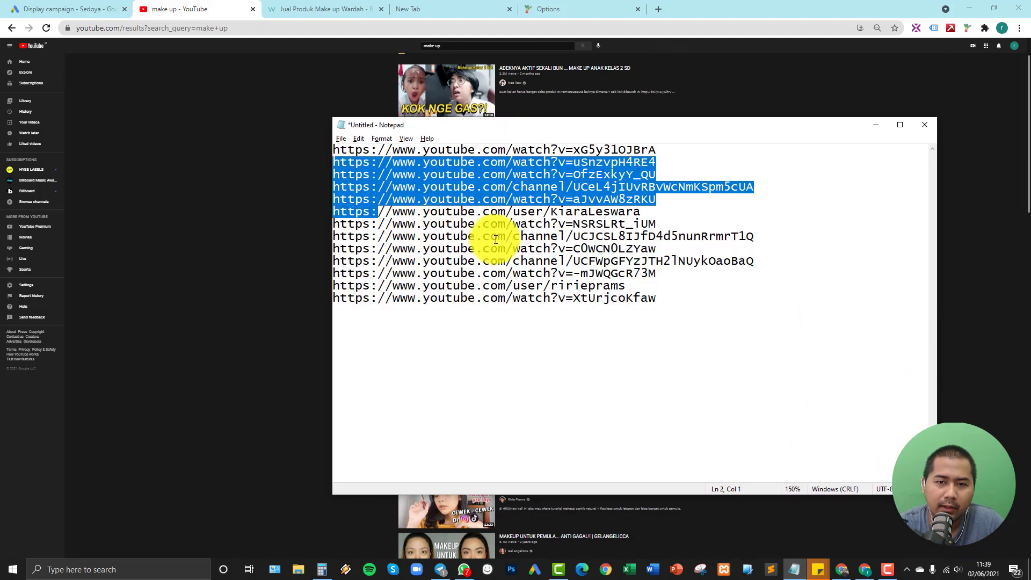
left_click(691, 322)
key("ctrl+a")
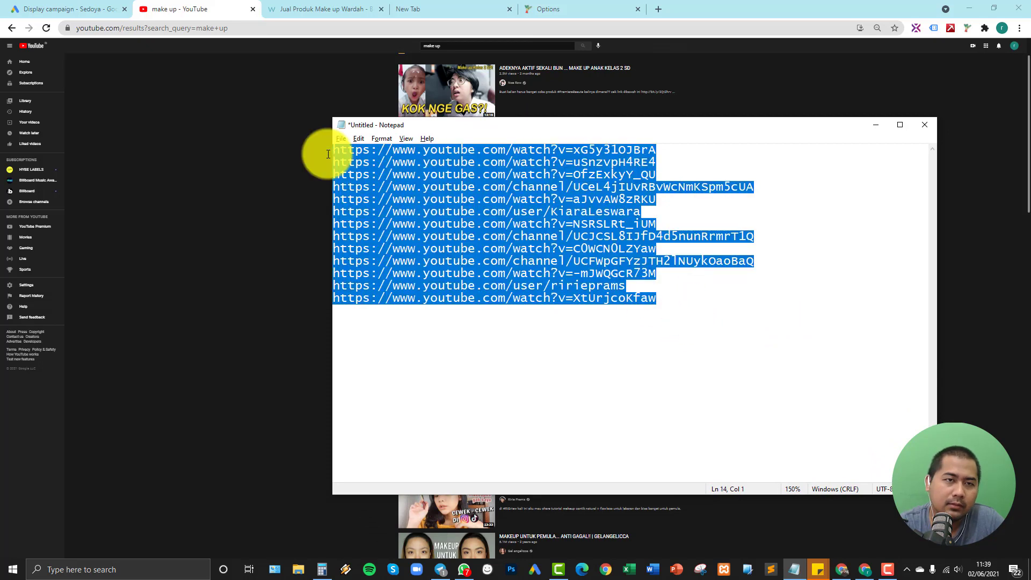
left_click(199, 8)
left_click(108, 8)
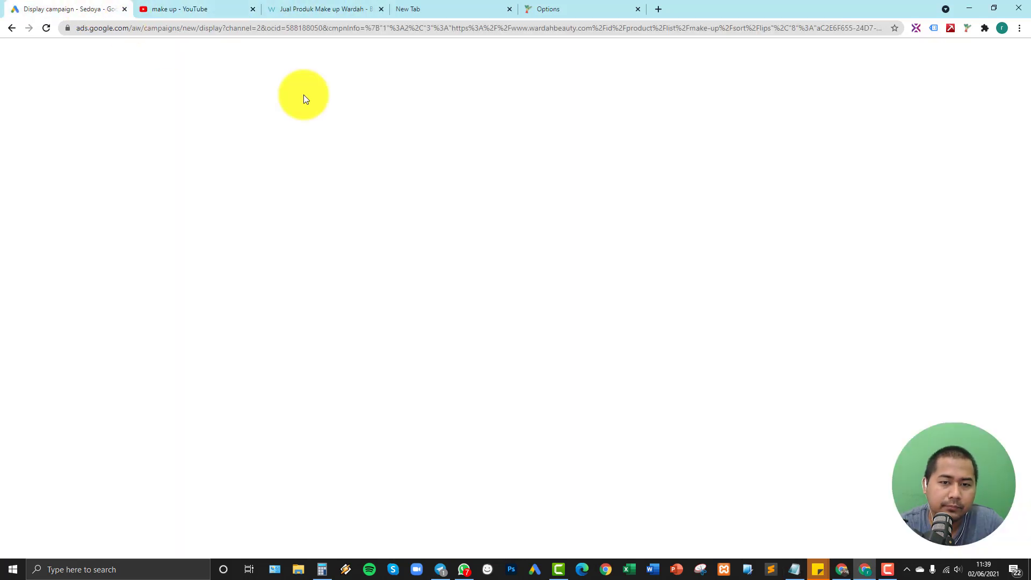
left_click(391, 299)
key("ctrl+v")
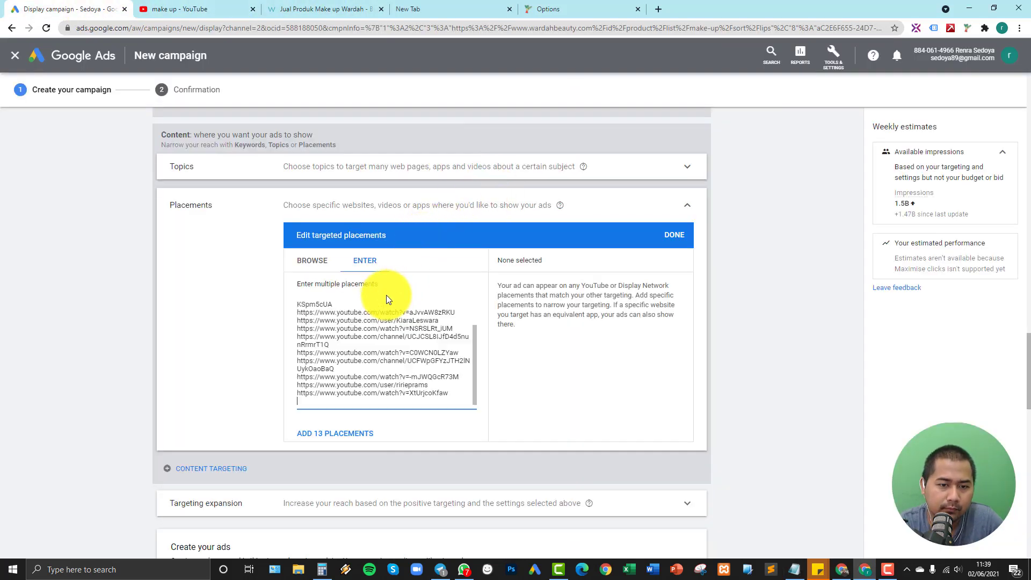
left_click(362, 433)
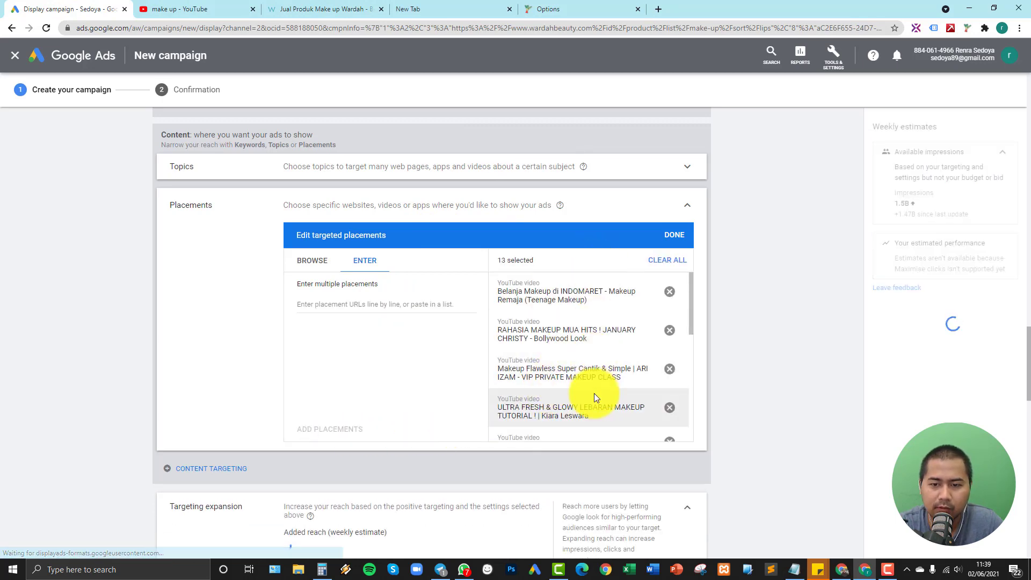
scroll(594, 397, "down", 5)
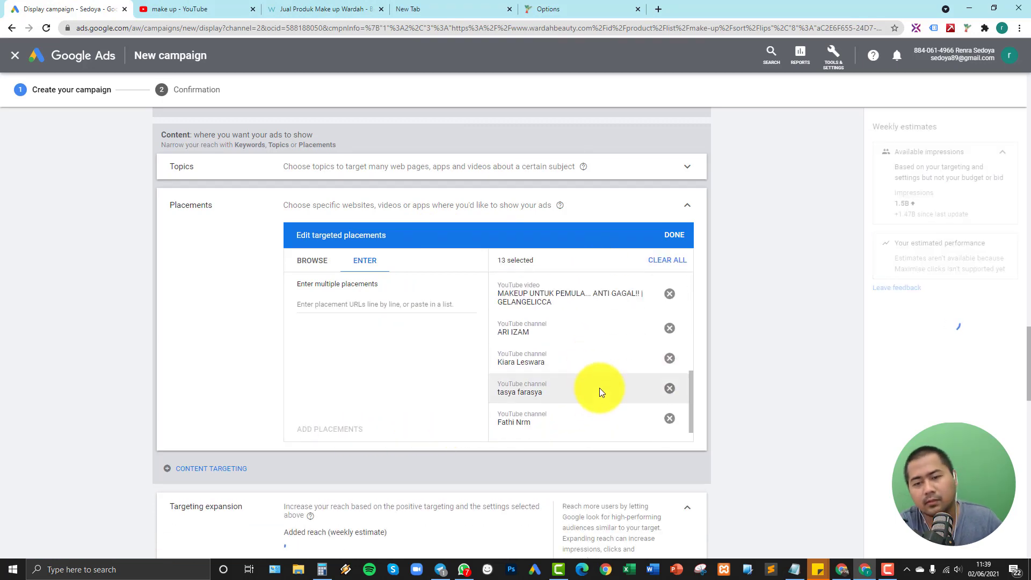
left_click(672, 236)
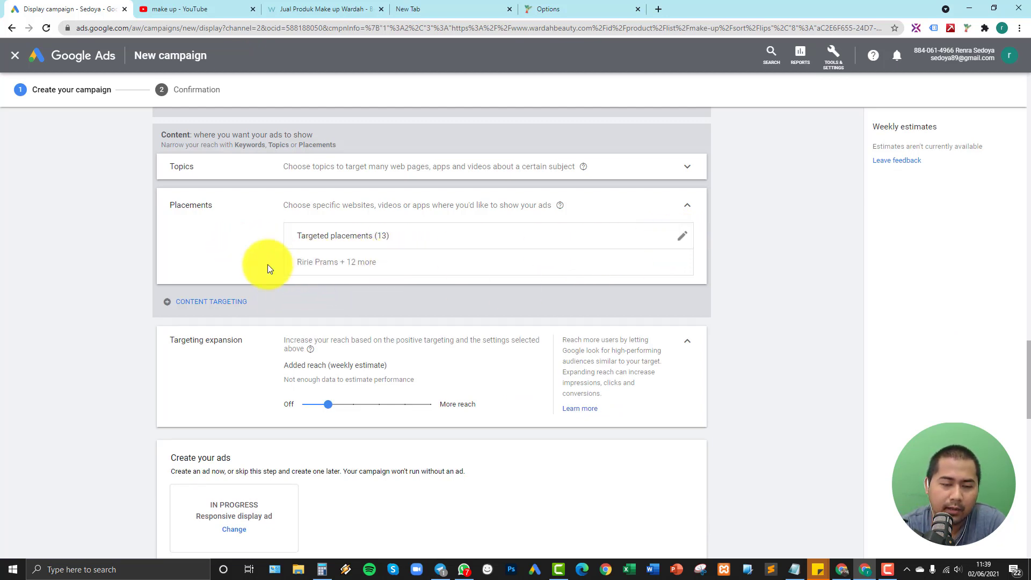
Name the ad group "Placement".
scroll(256, 260, "up", 5)
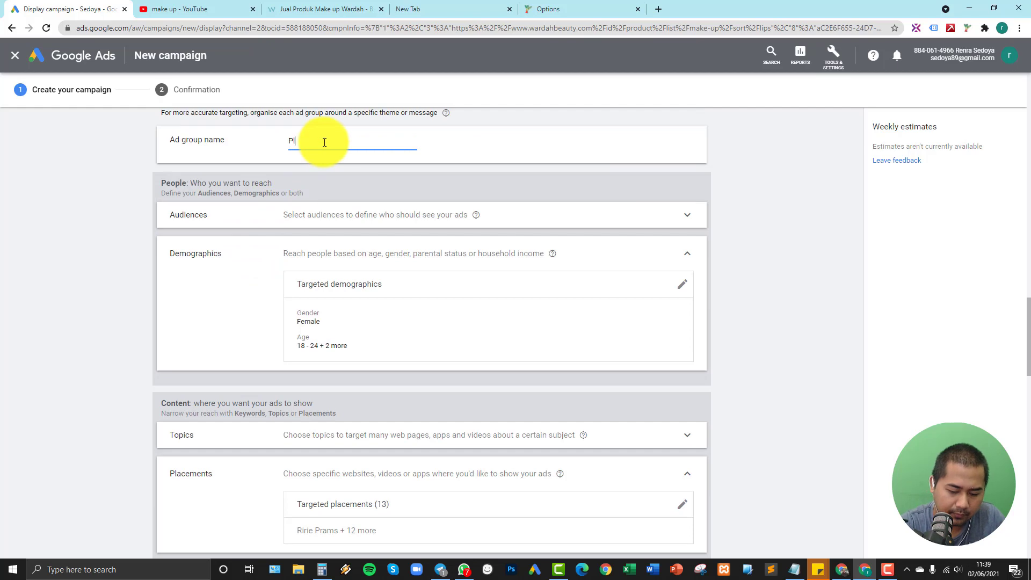
left_click(249, 154)
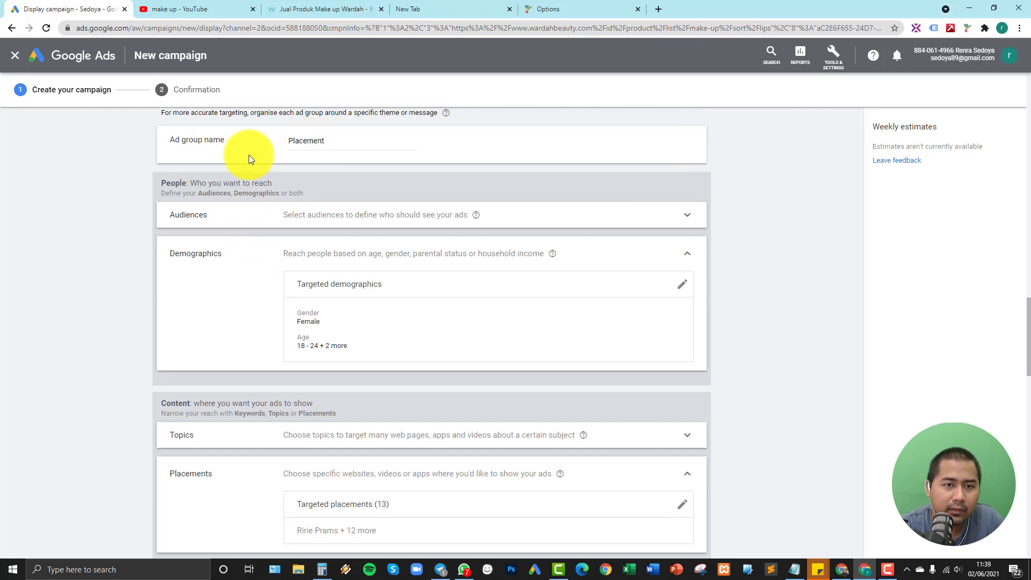
scroll(264, 146, "down", 5)
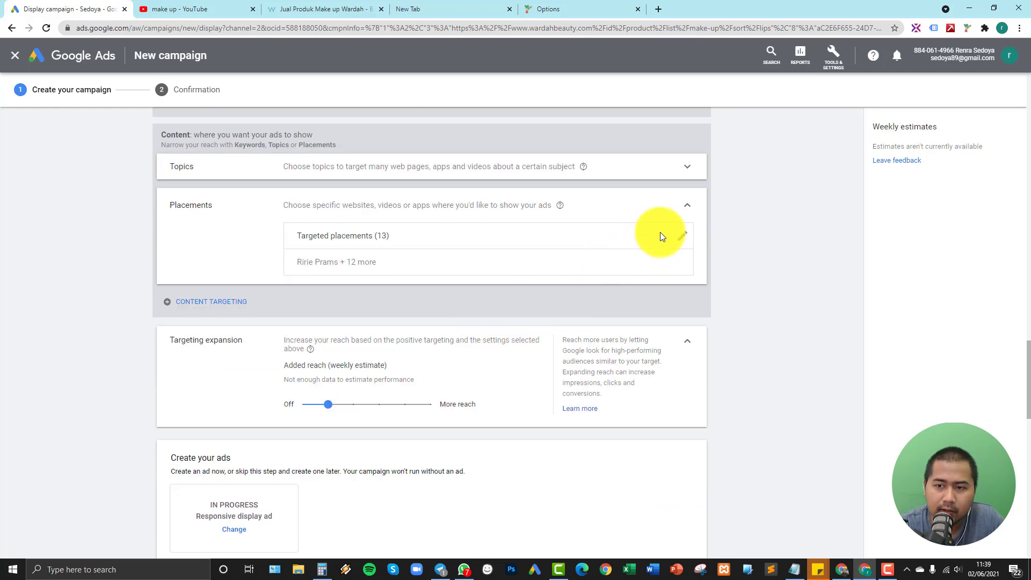
Copy more links from further down YouTube's "make up" results and add these 12 as targeted placements in Google Ads.
left_click(236, 10)
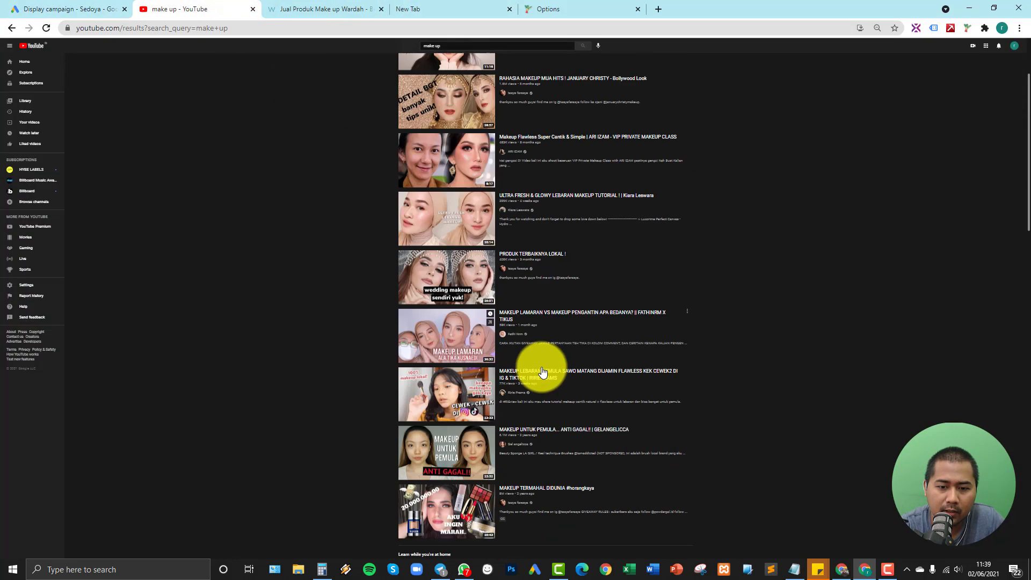
scroll(543, 371, "down", 10)
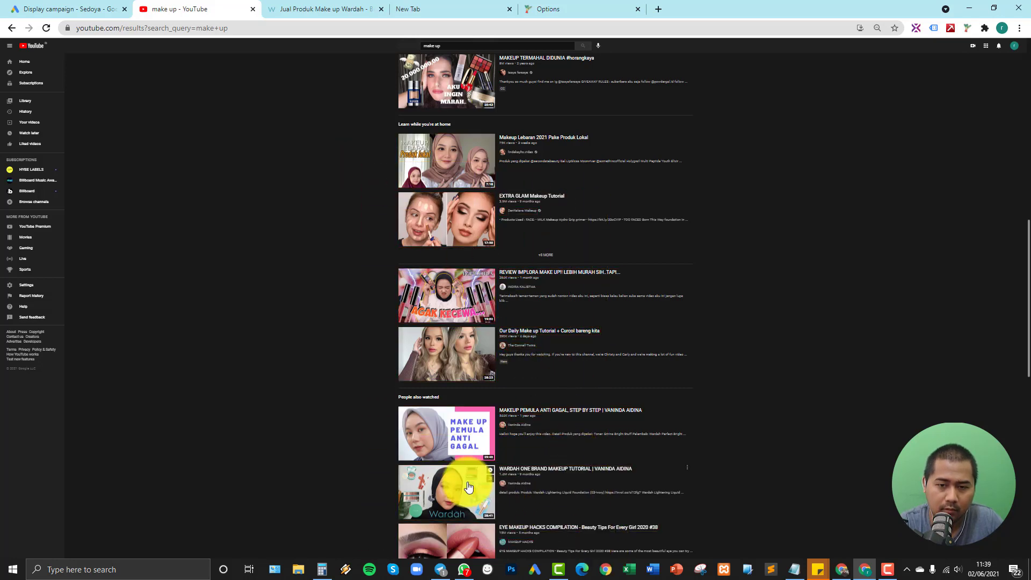
left_click(54, 8)
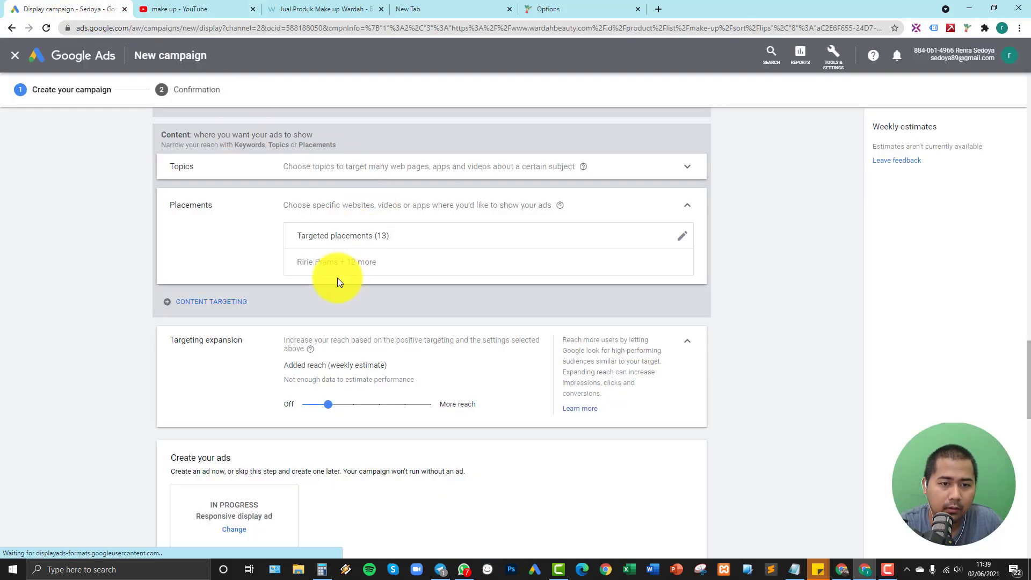
left_click(678, 239)
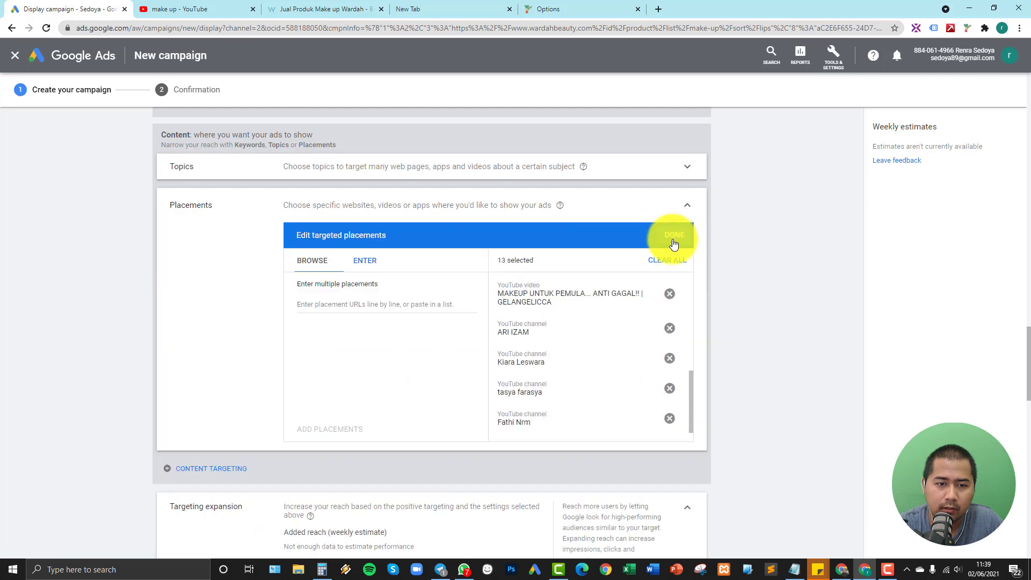
left_click(342, 311)
key("ctrl+v")
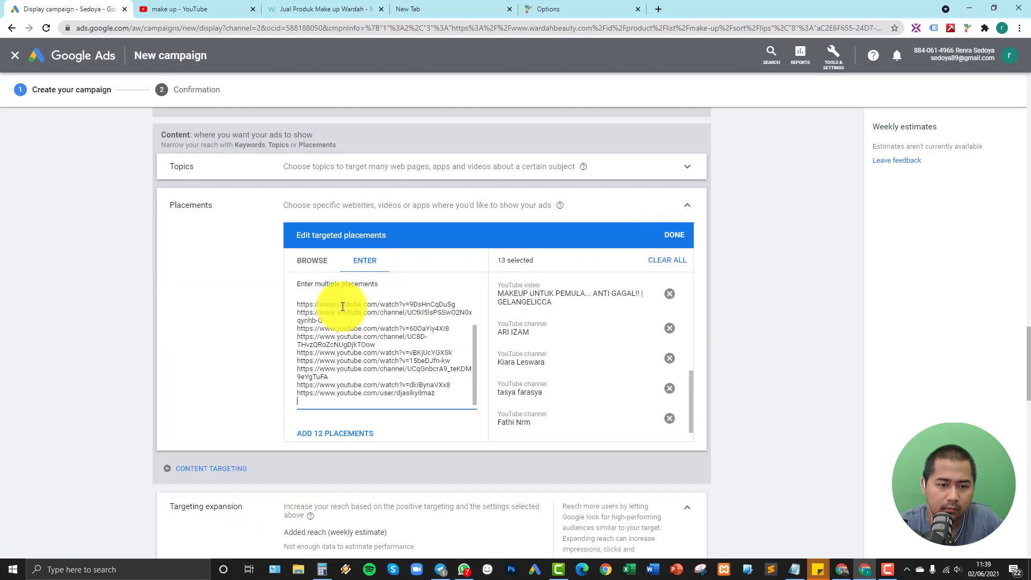
left_click(335, 434)
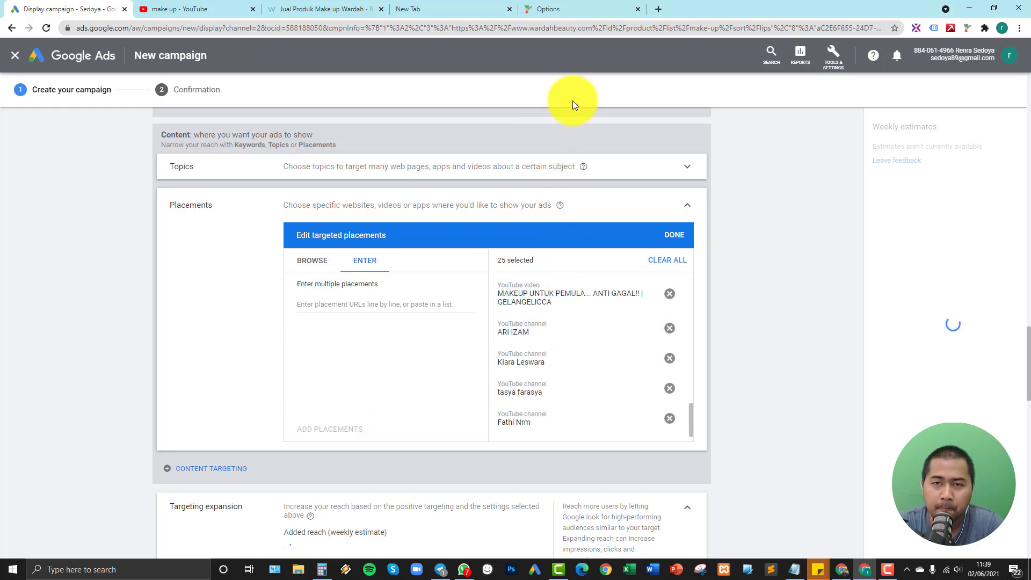
Review the list of selected YouTube videos and channels, and finish editing the targeted placements.
left_click(180, 9)
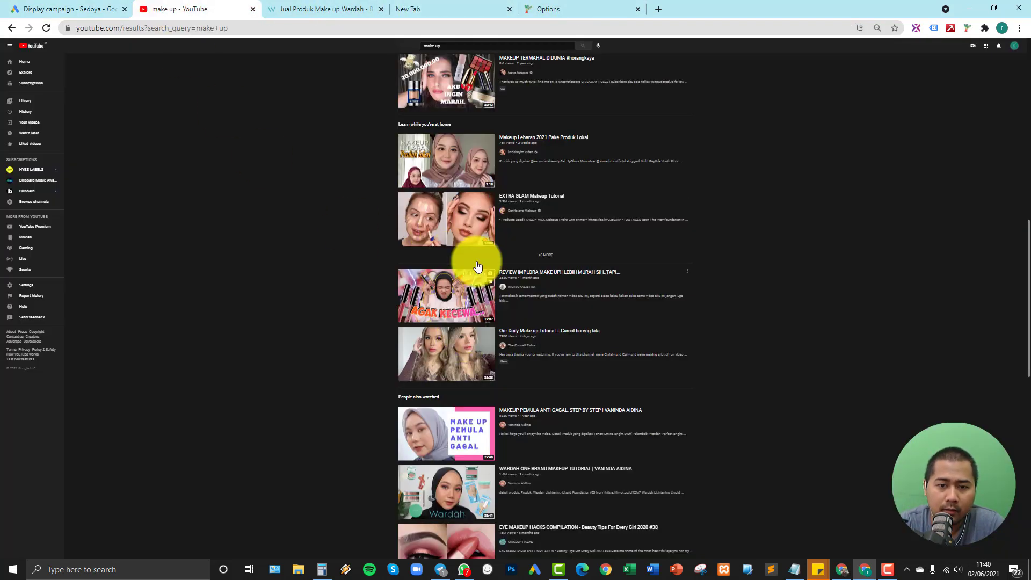
left_click(71, 9)
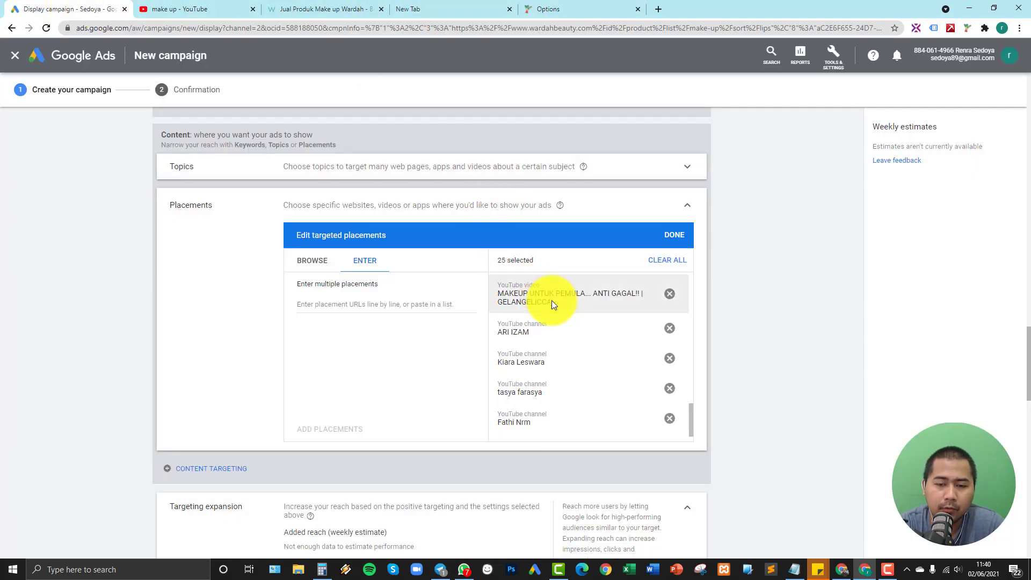
scroll(564, 362, "down", 1)
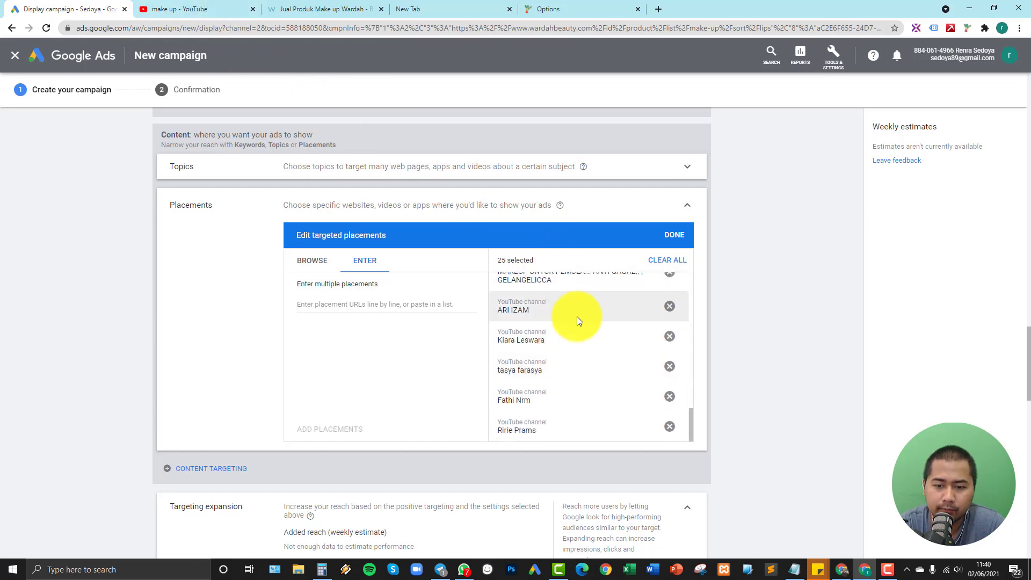
scroll(569, 296, "up", 10)
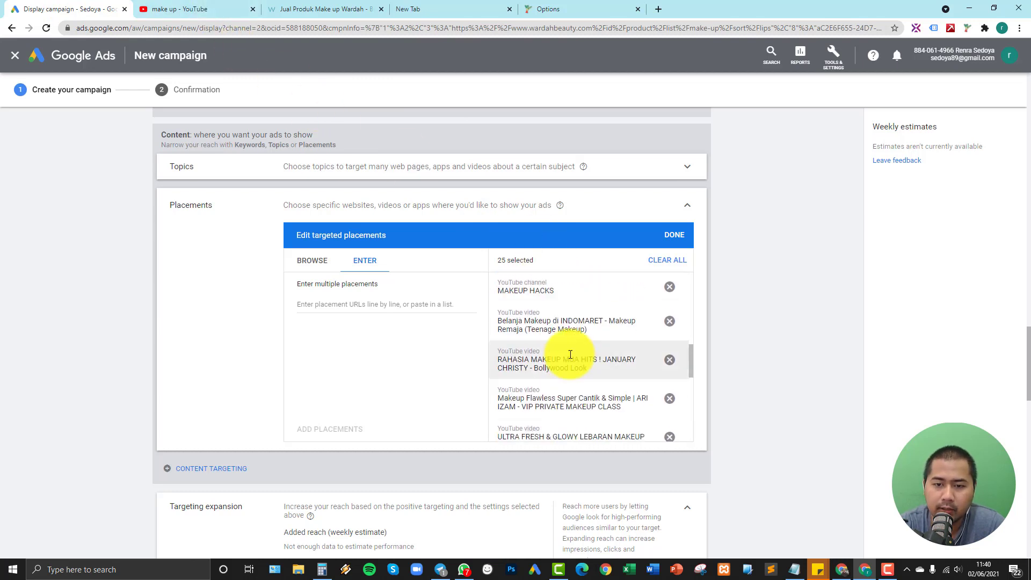
left_click(673, 237)
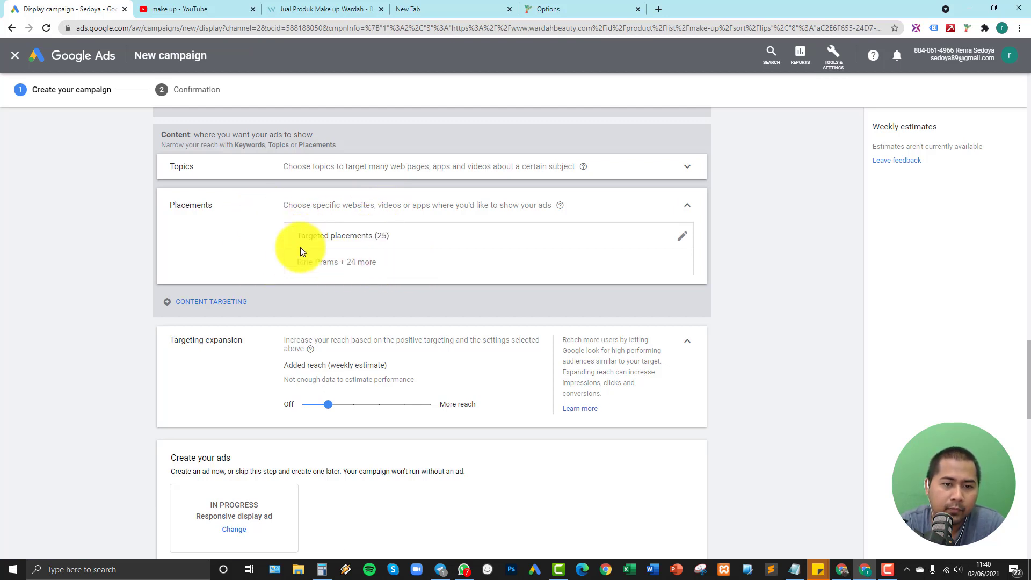
Rename the ad group as "Placement - Youtube Video".
scroll(349, 255, "up", 2)
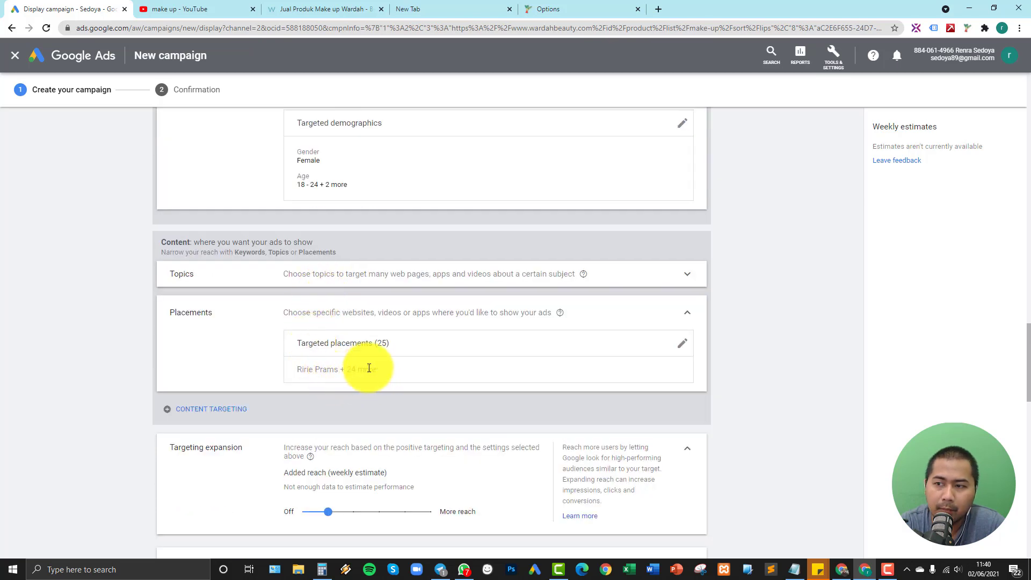
scroll(349, 365, "up", 5)
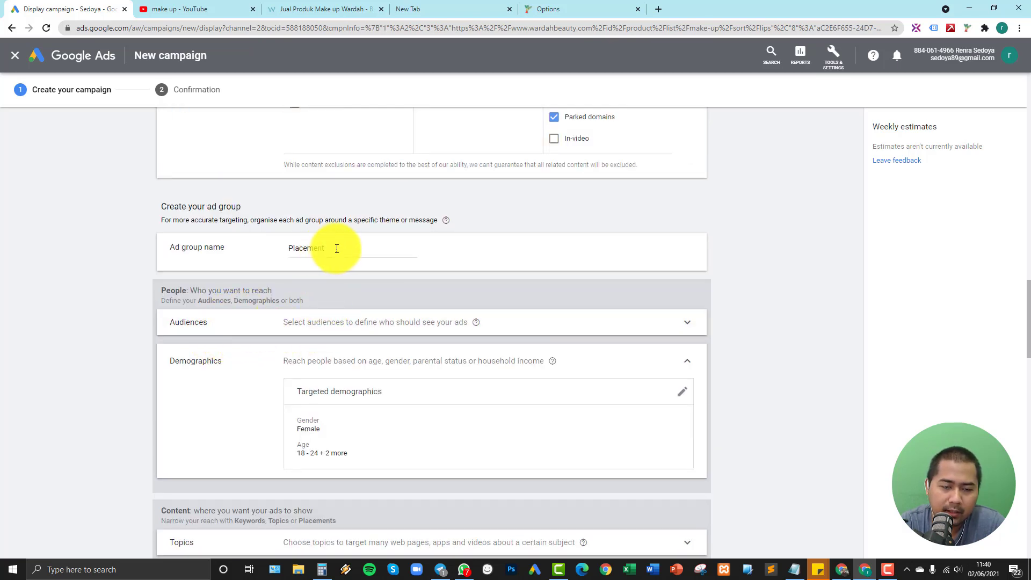
left_click_drag(337, 248, 258, 251)
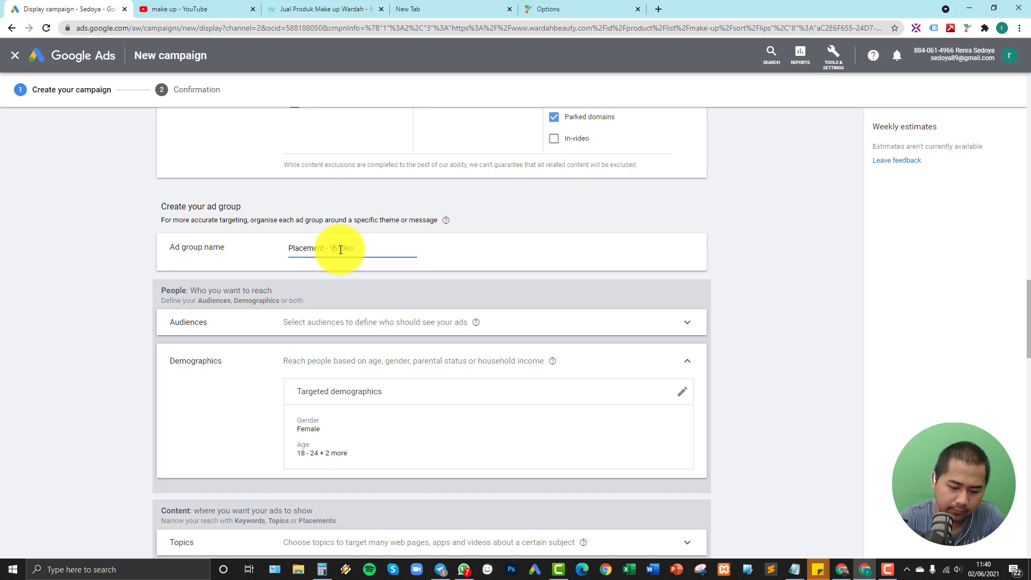
left_click(224, 250)
Review the campaign's content exclusions, demographics and placements, and collapse the Content exclusions section.
scroll(323, 344, "down", 7)
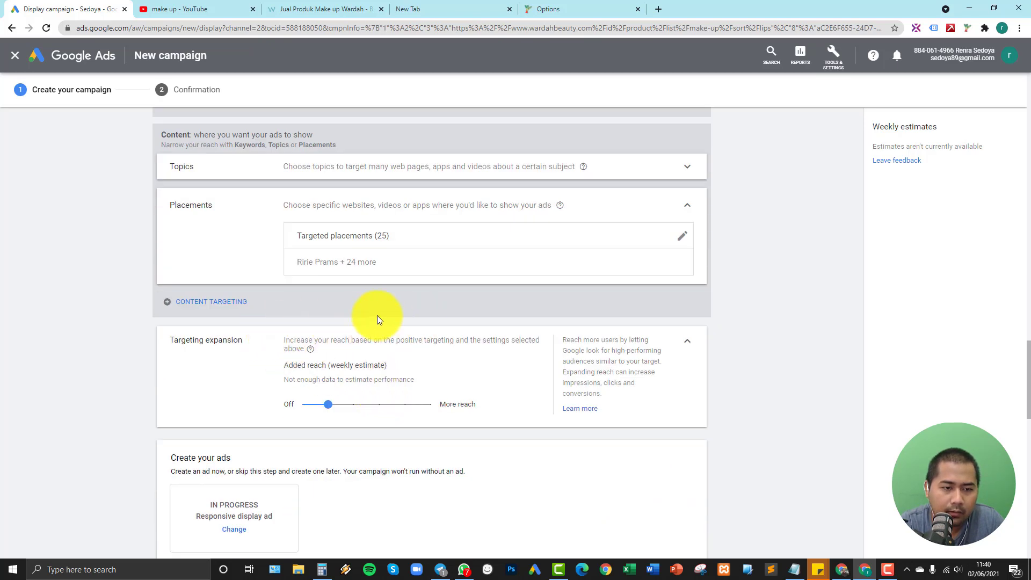
scroll(228, 350, "down", 1)
scroll(446, 360, "up", 14)
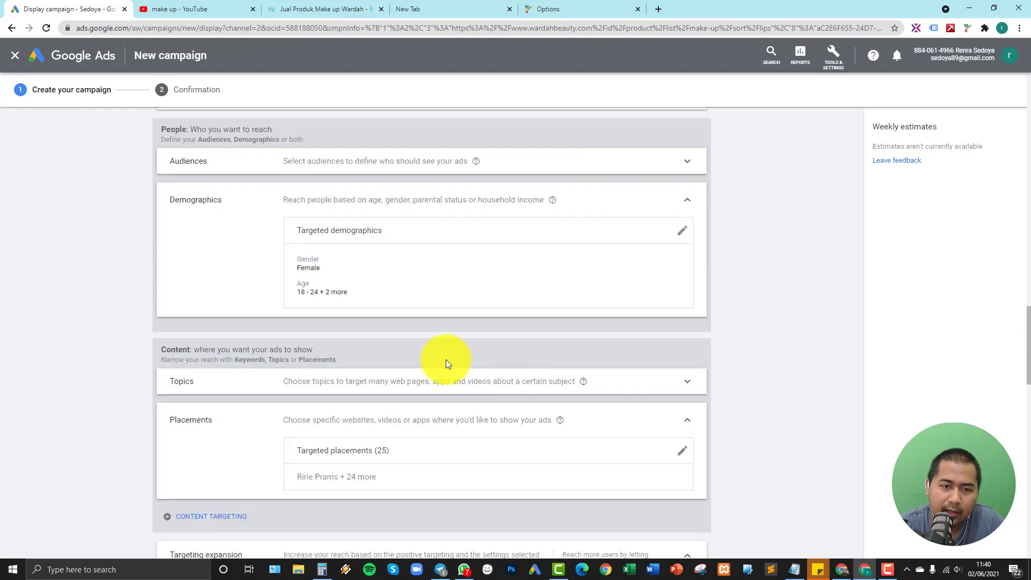
scroll(455, 387, "up", 1)
scroll(391, 358, "down", 2)
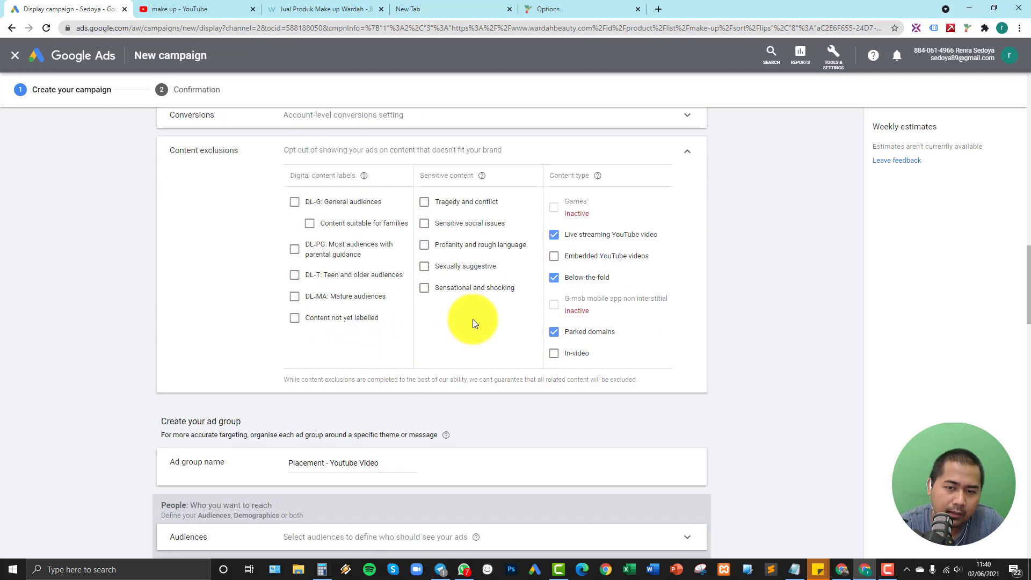
left_click(687, 153)
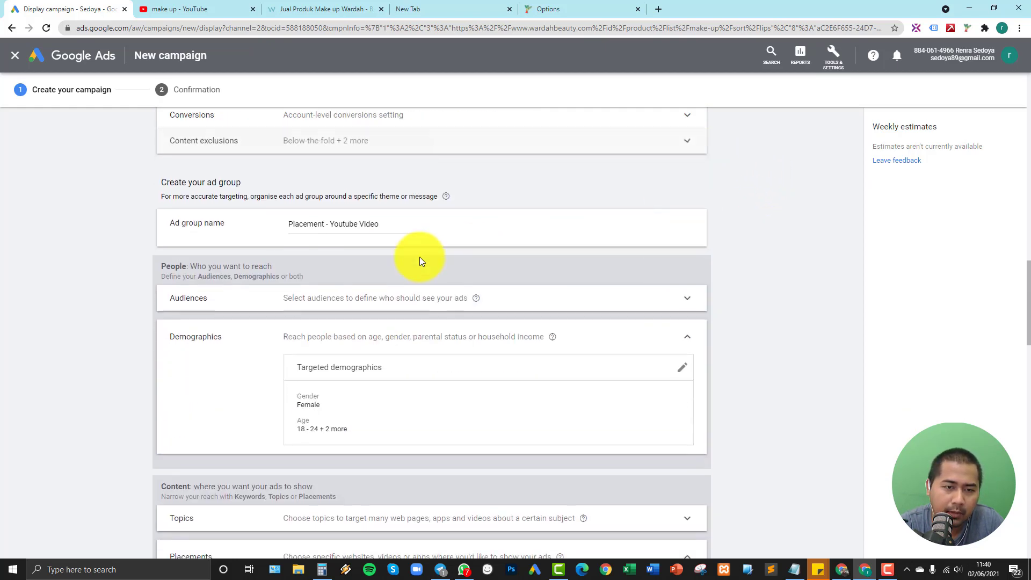
scroll(341, 318, "down", 5)
scroll(248, 208, "up", 4)
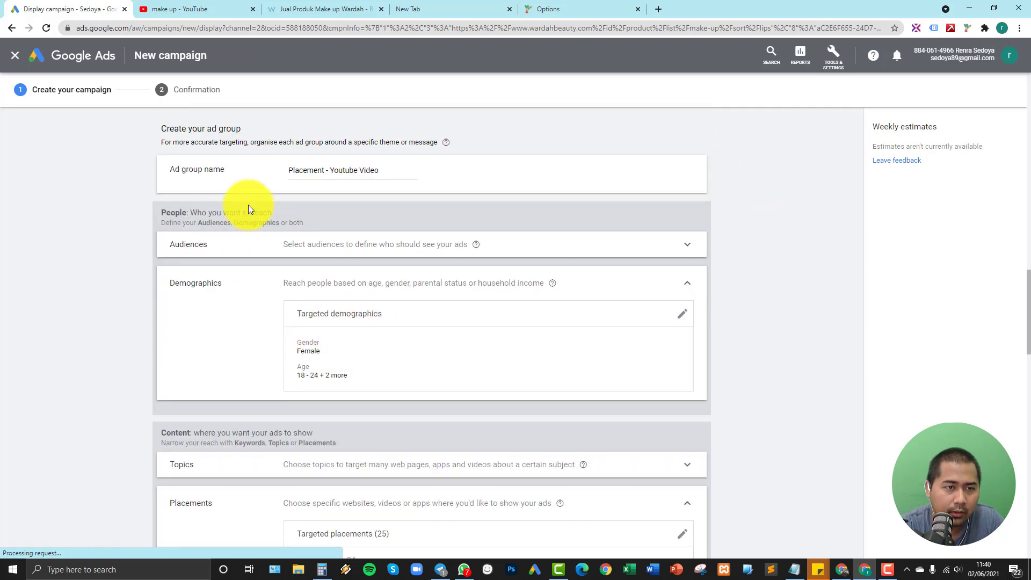
Review the ad group's name and targeting sections, and look through the audience targeting categories without selecting any, collapsing the Audiences section.
scroll(365, 411, "down", 3)
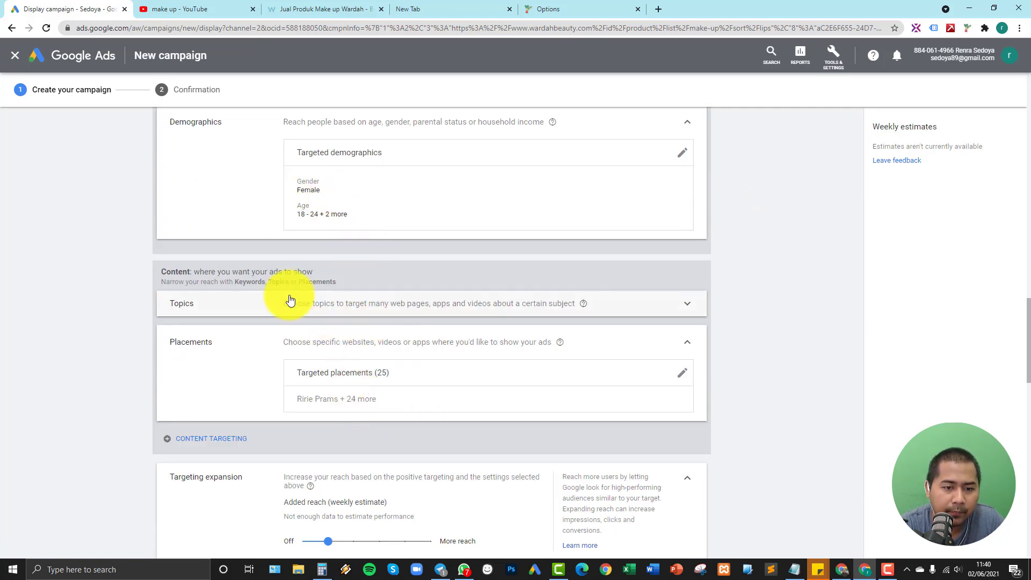
scroll(285, 292, "up", 5)
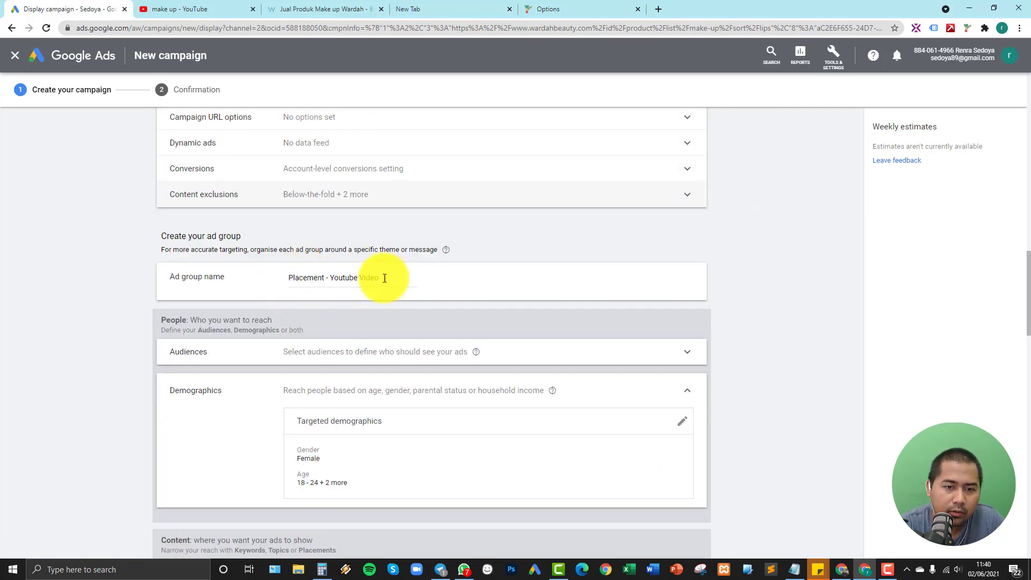
left_click_drag(388, 278, 251, 279)
left_click(251, 279)
scroll(276, 381, "down", 2)
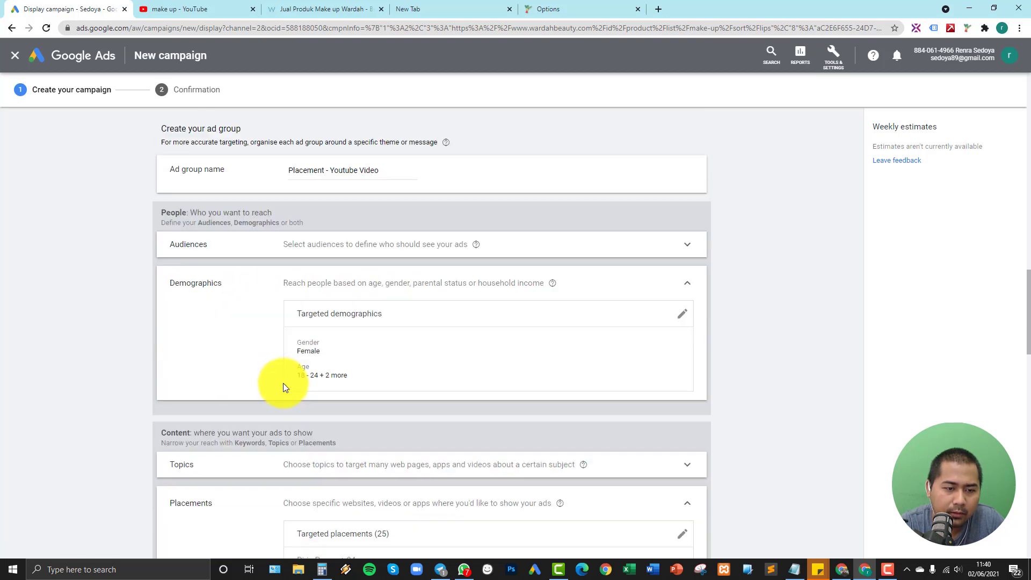
left_click(266, 250)
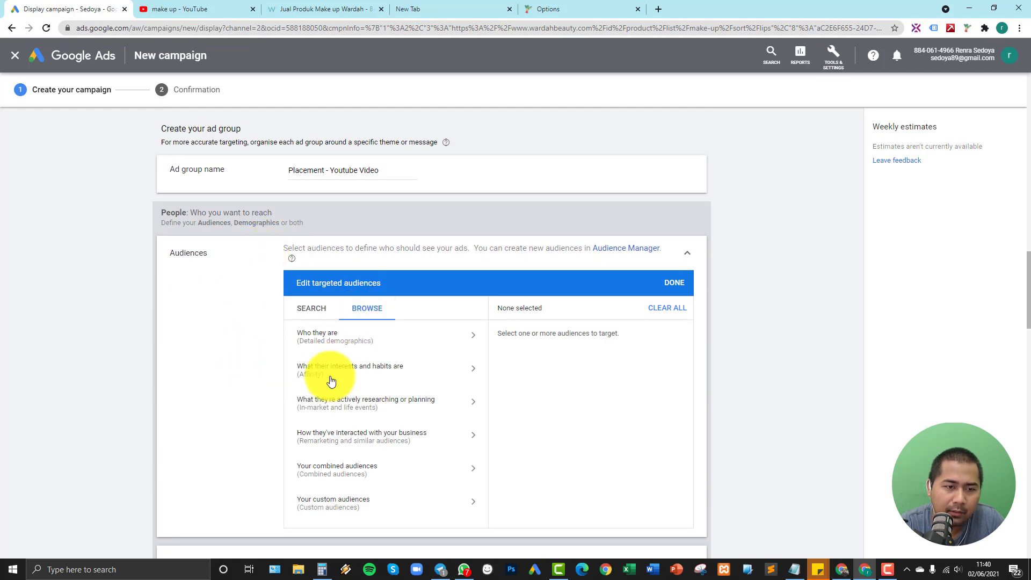
scroll(326, 363, "down", 7)
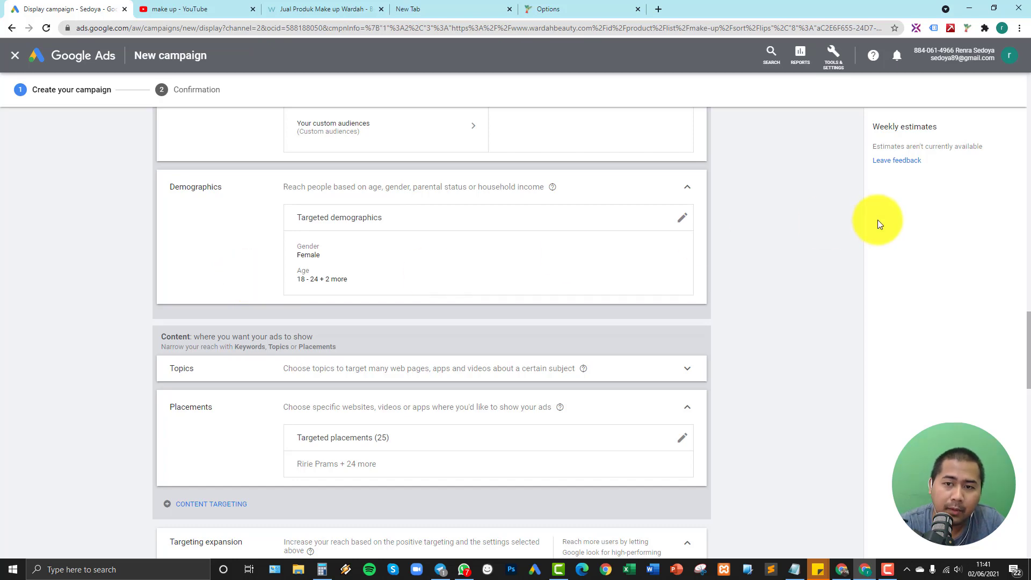
scroll(755, 271, "up", 7)
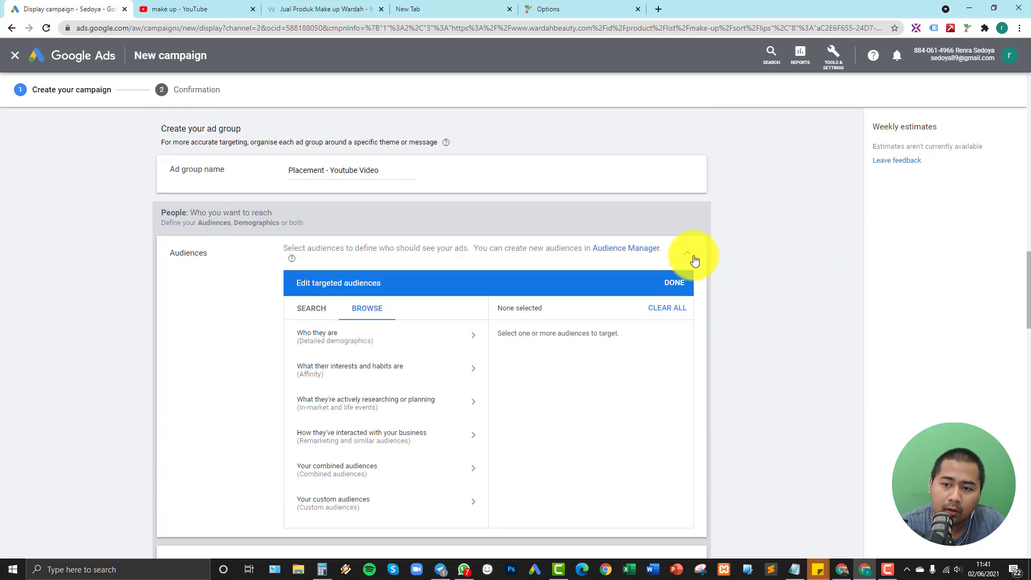
left_click(691, 257)
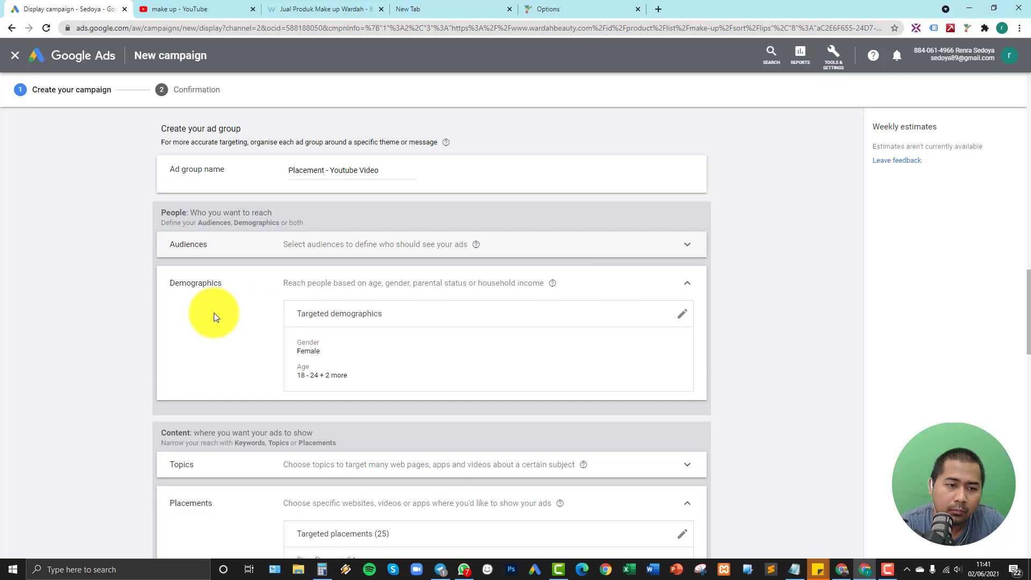
Review the ad group's demographics, topics and placements together with the campaign's schedule, devices and content exclusion settings.
scroll(214, 316, "down", 2)
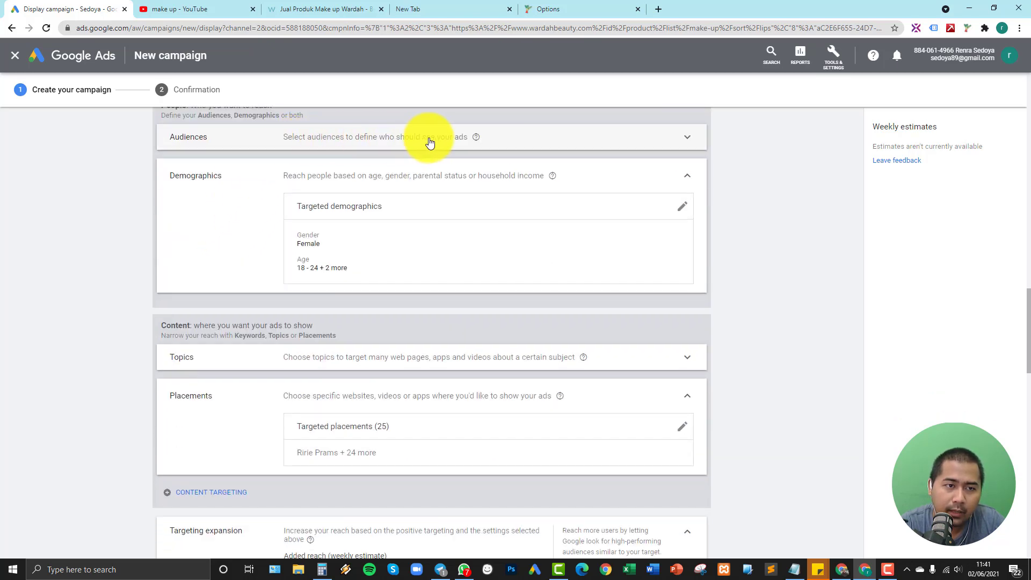
scroll(282, 372, "down", 3)
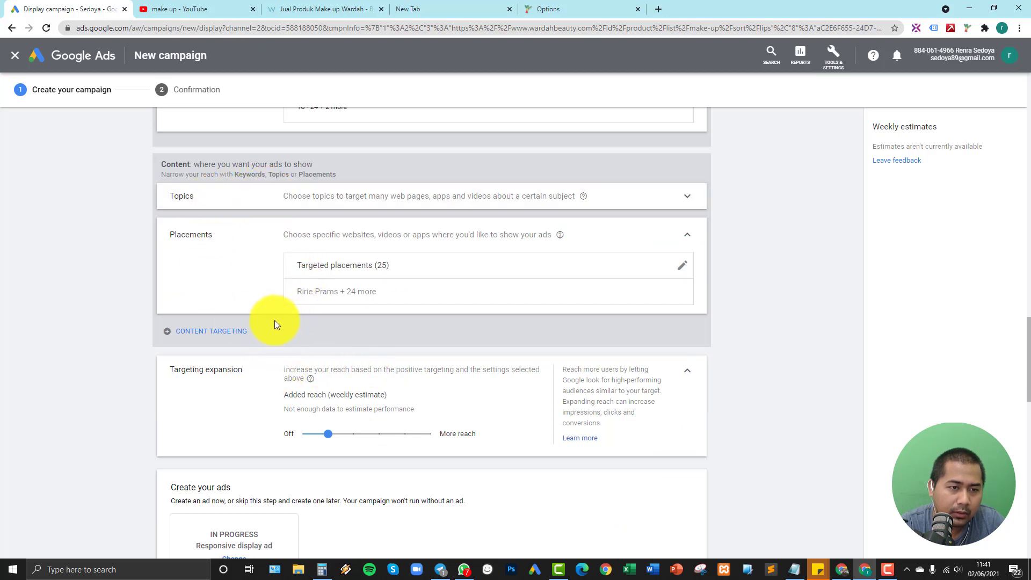
scroll(272, 318, "up", 2)
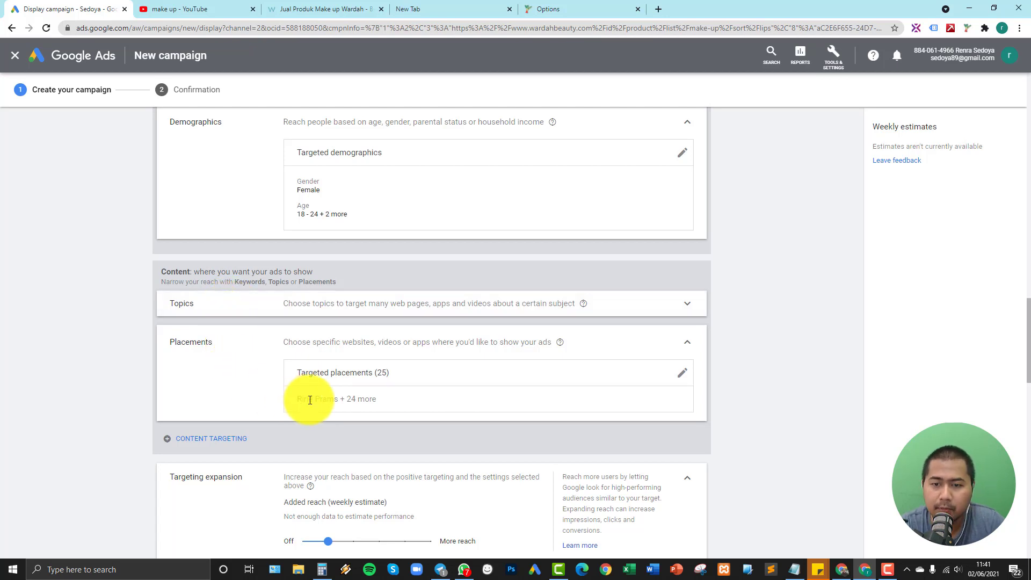
scroll(255, 385, "up", 1)
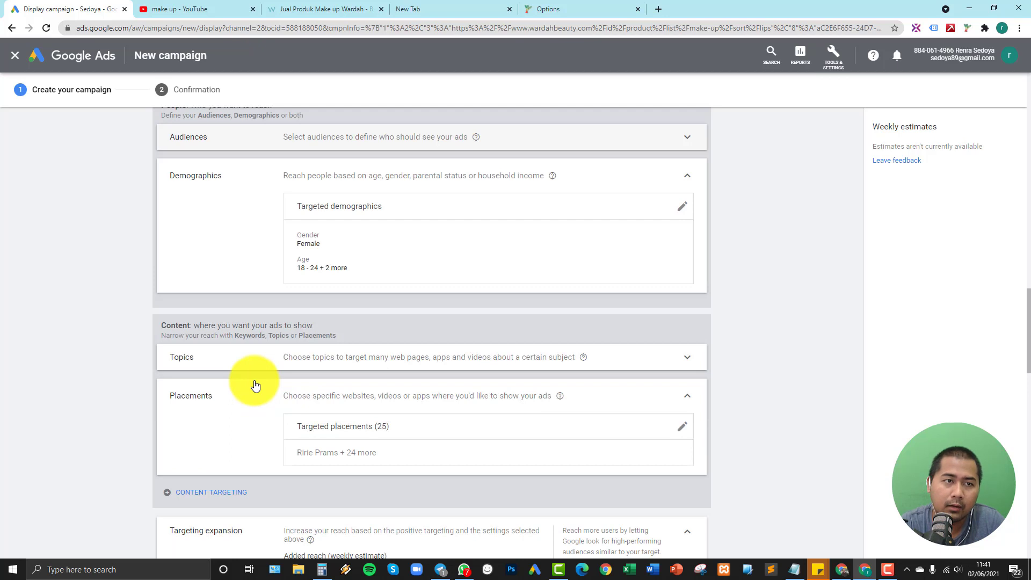
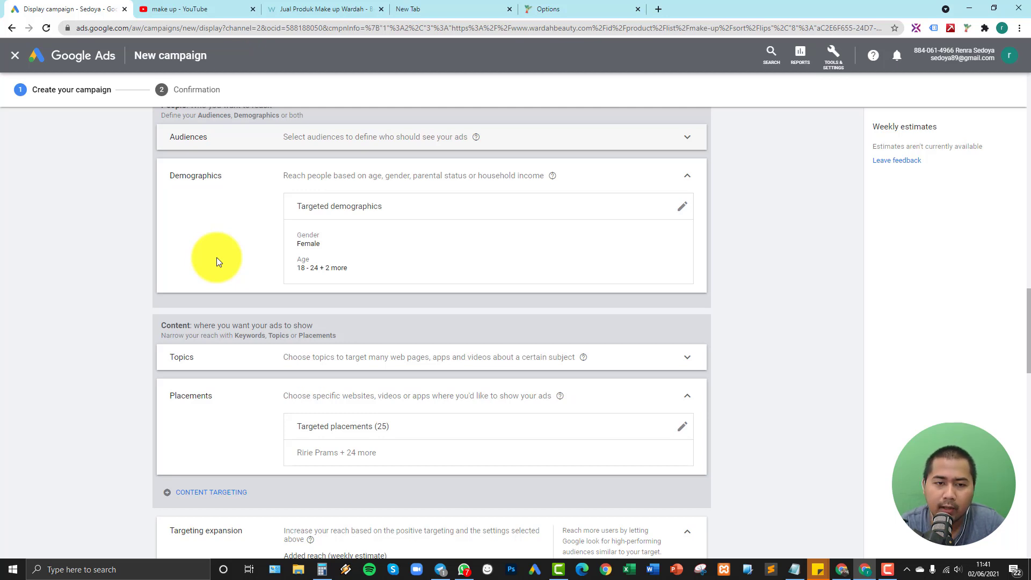
scroll(234, 261, "up", 3)
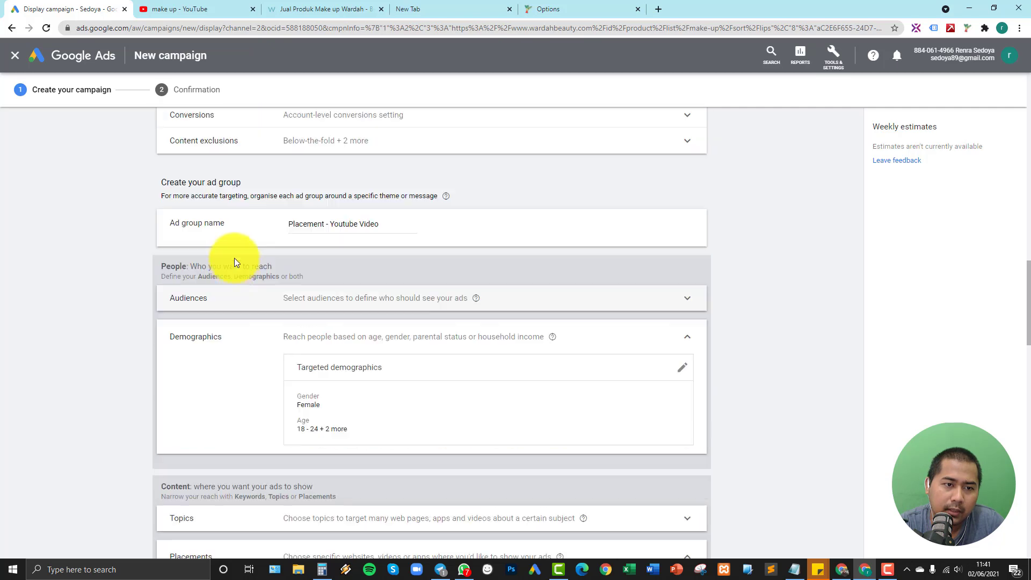
scroll(251, 272, "up", 6)
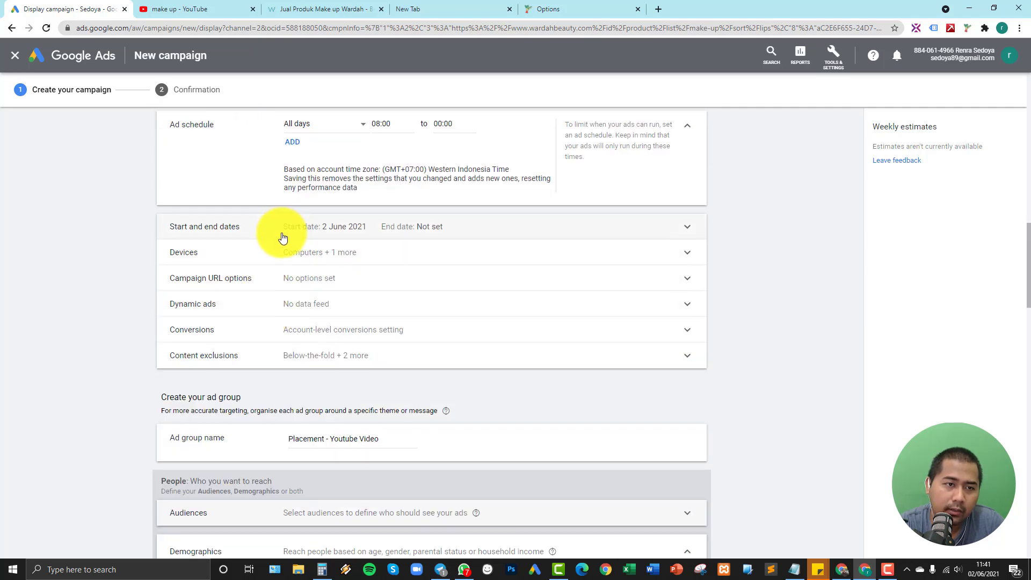
scroll(281, 304, "down", 9)
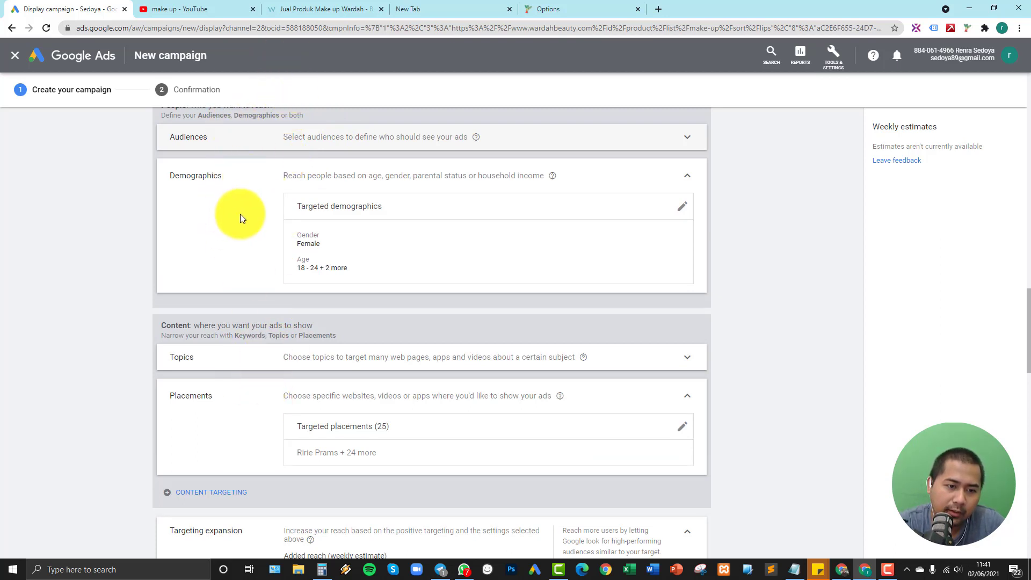
scroll(277, 300, "up", 2)
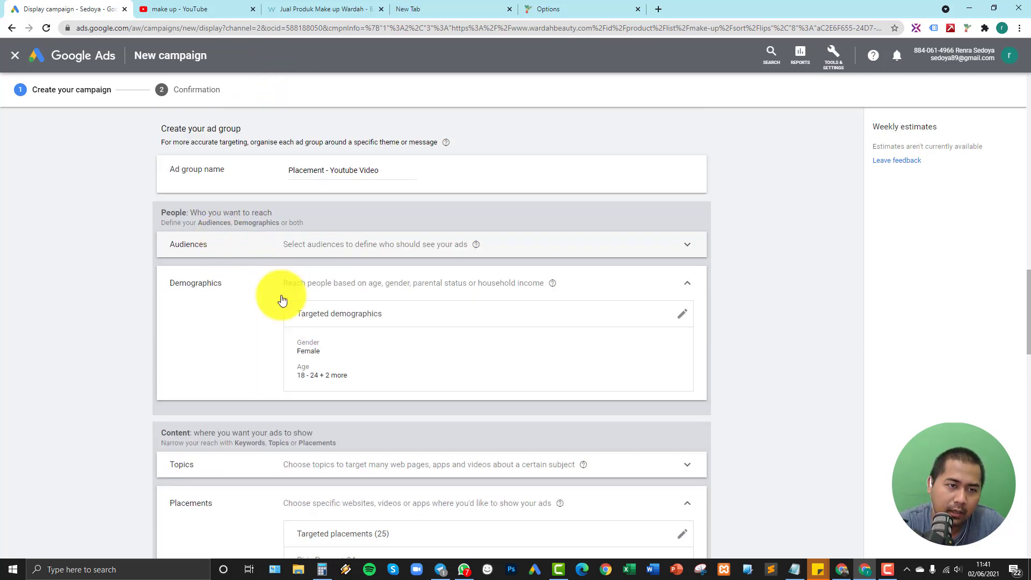
scroll(223, 237, "down", 2)
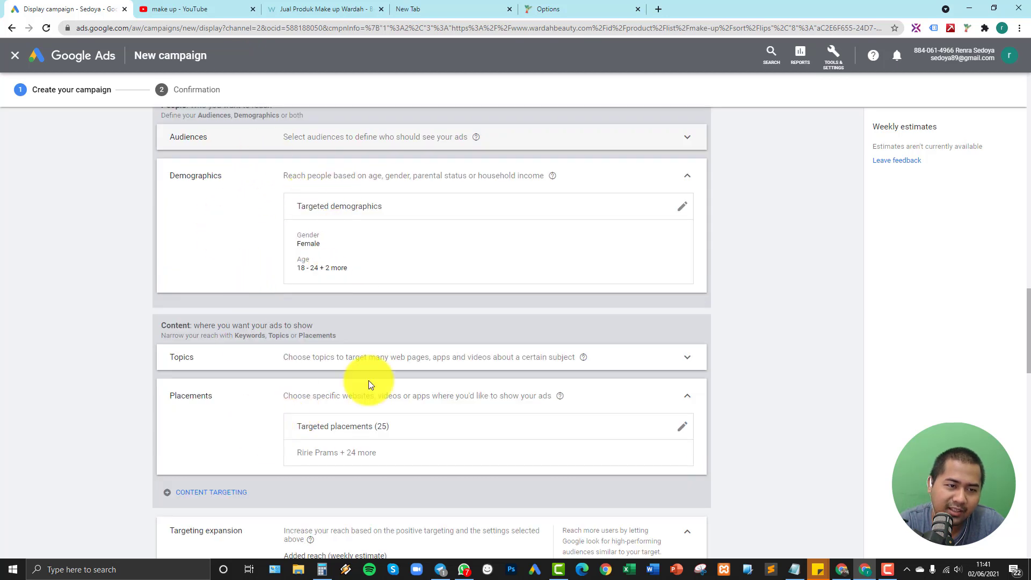
scroll(256, 258, "up", 1)
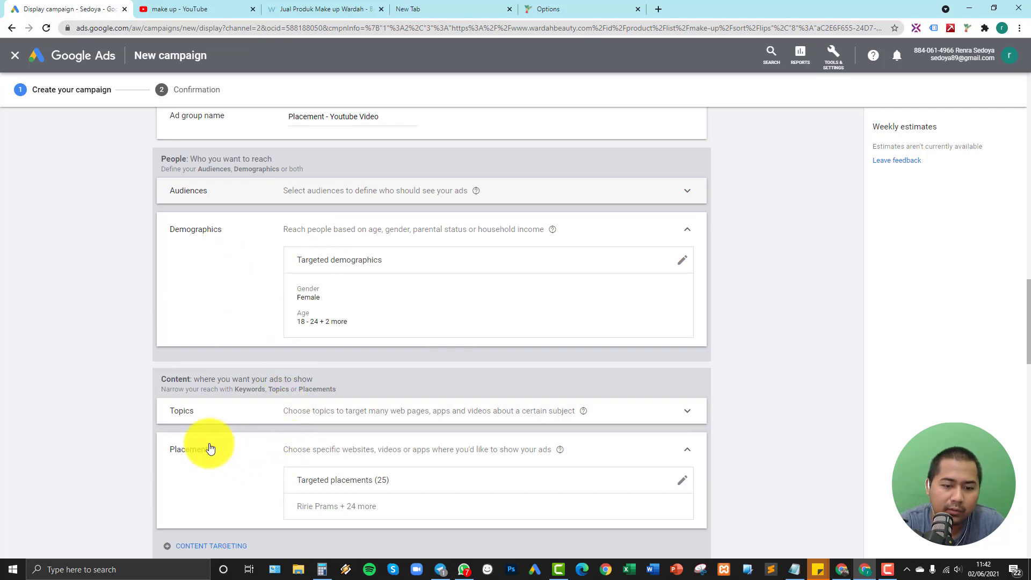
Set the ad group's targeting expansion to Off.
scroll(126, 349, "down", 5)
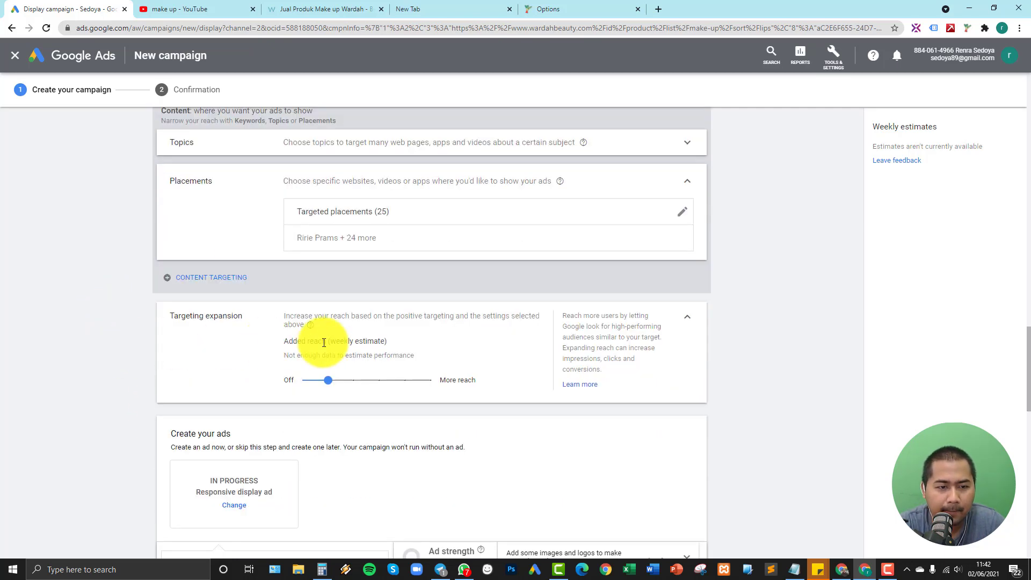
scroll(288, 357, "down", 2)
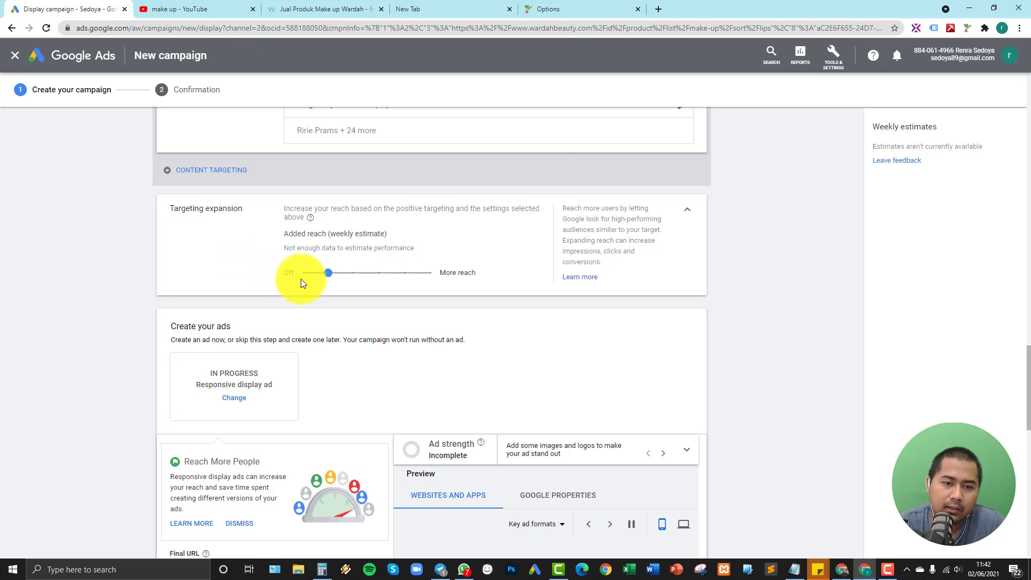
left_click_drag(327, 273, 247, 278)
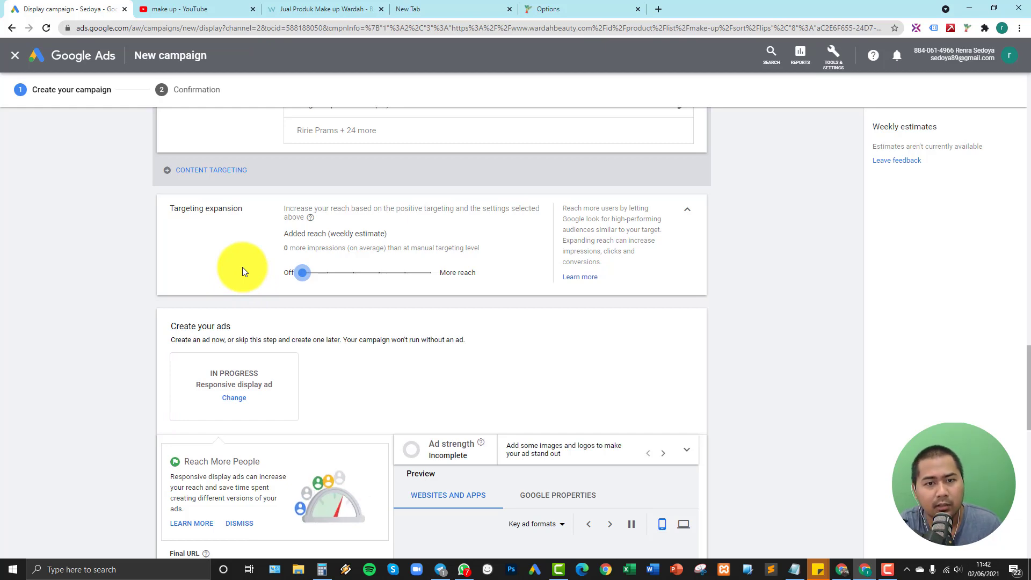
Recheck the ad group's demographics and placements, and try a higher targeting expansion reach before returning it to Off.
scroll(245, 269, "up", 8)
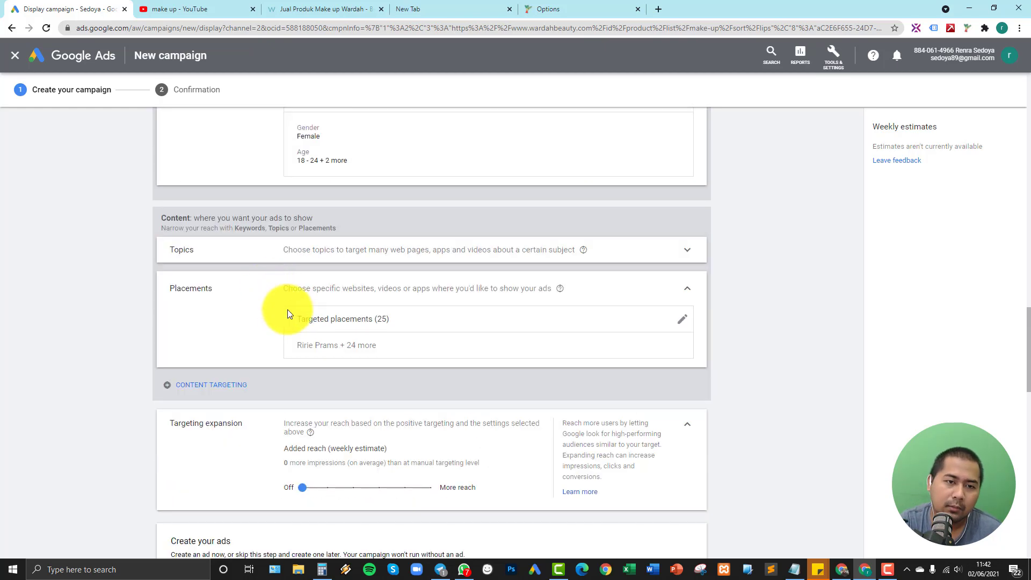
scroll(407, 217, "down", 4)
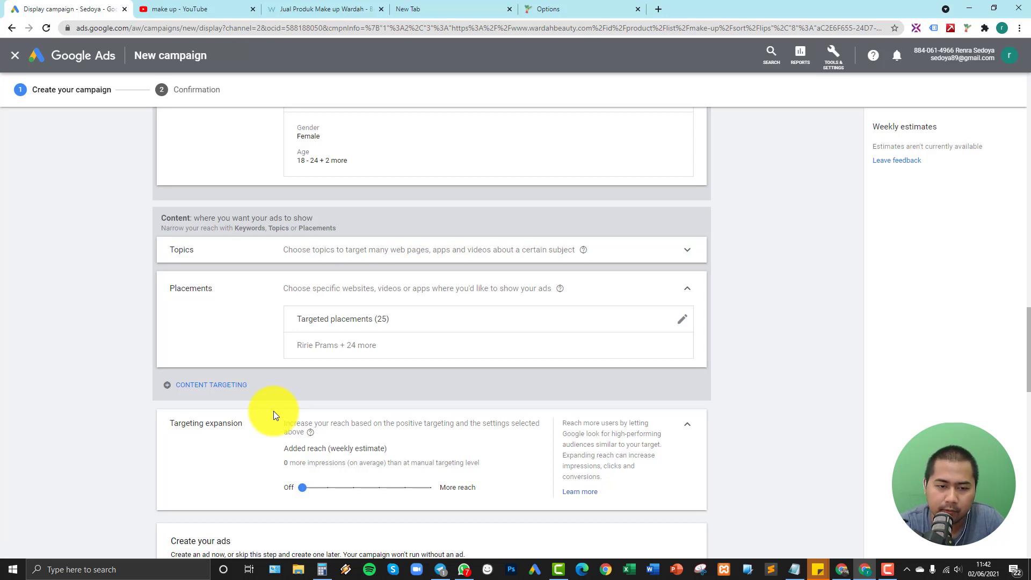
scroll(370, 322, "up", 10)
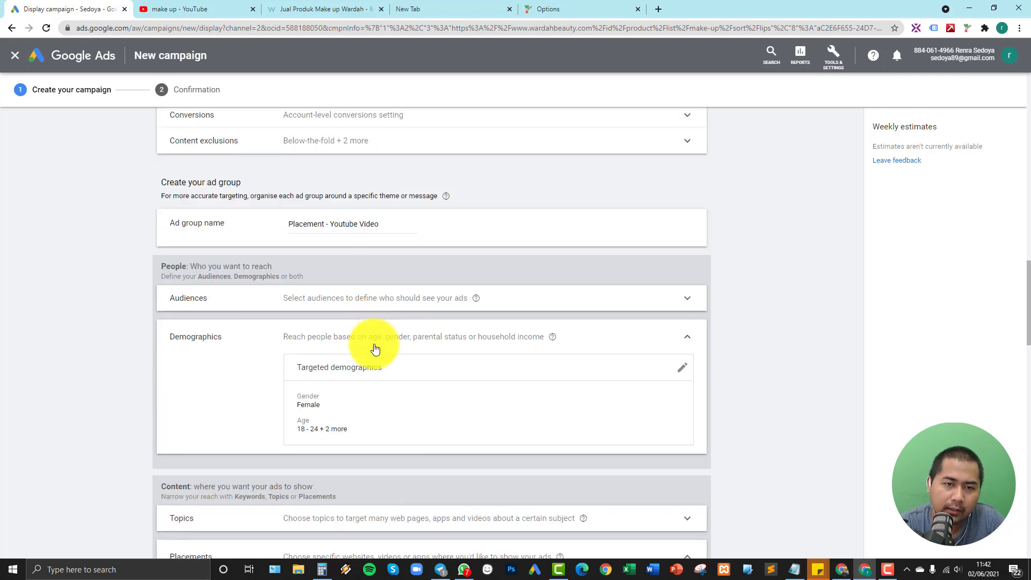
scroll(372, 379, "down", 10)
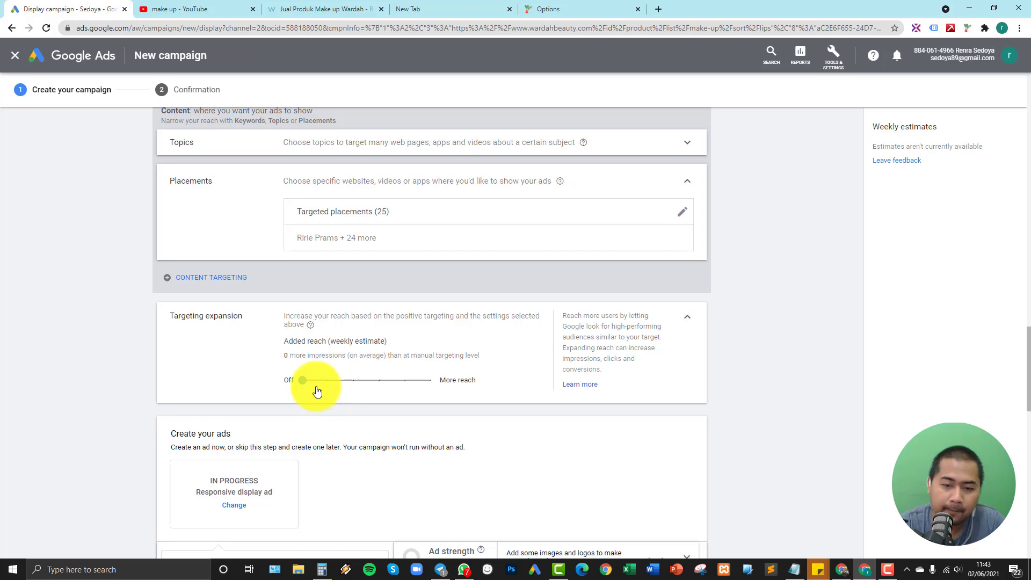
scroll(444, 214, "up", 2)
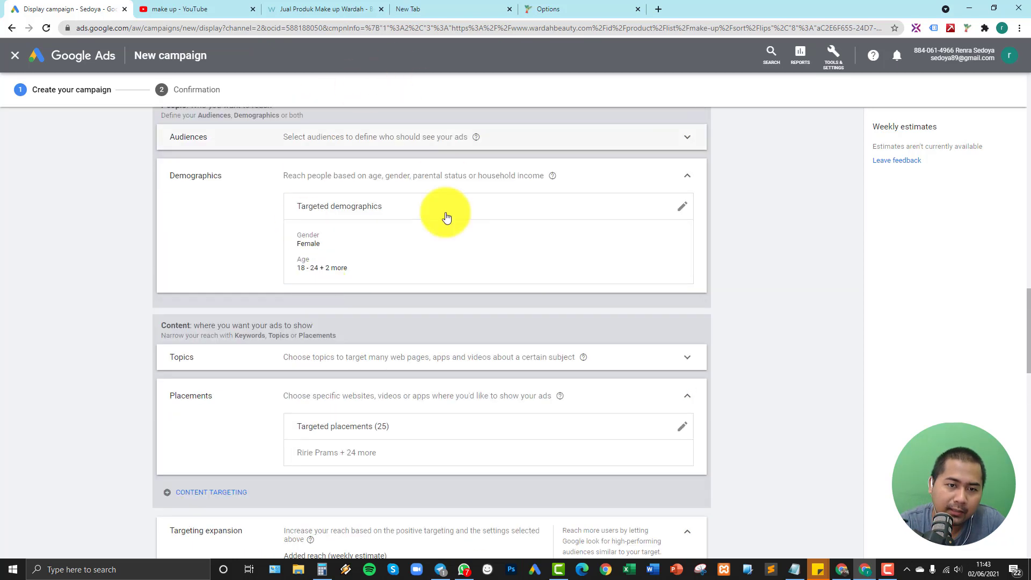
scroll(387, 333, "down", 3)
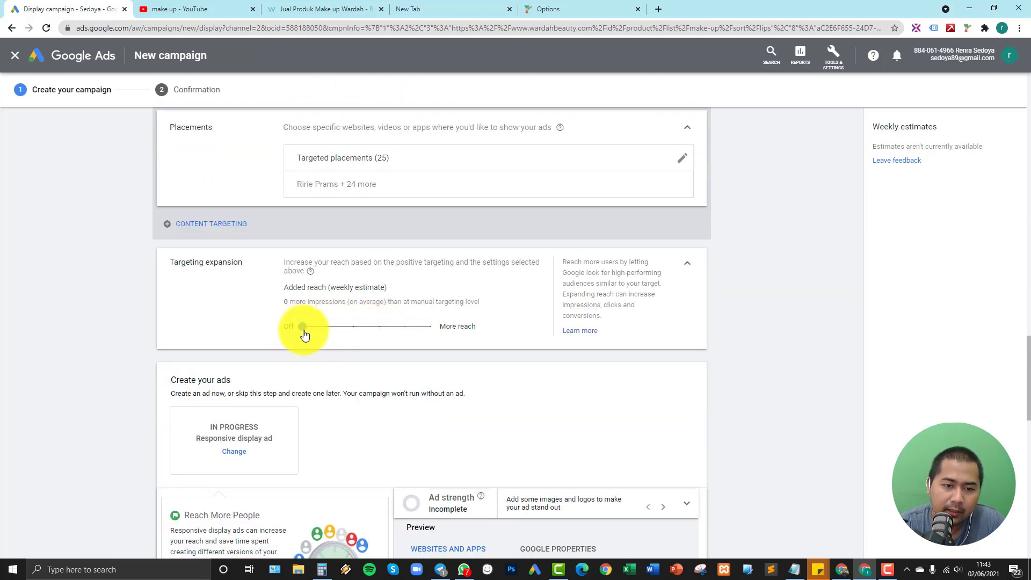
left_click_drag(301, 328, 328, 327)
left_click_drag(398, 333, 278, 325)
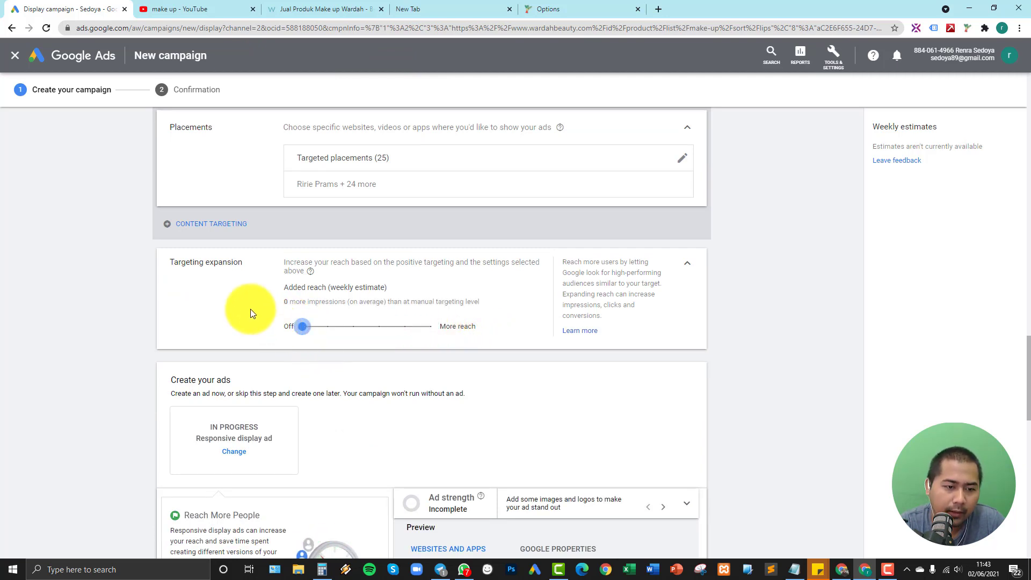
scroll(348, 346, "down", 3)
scroll(351, 328, "up", 4)
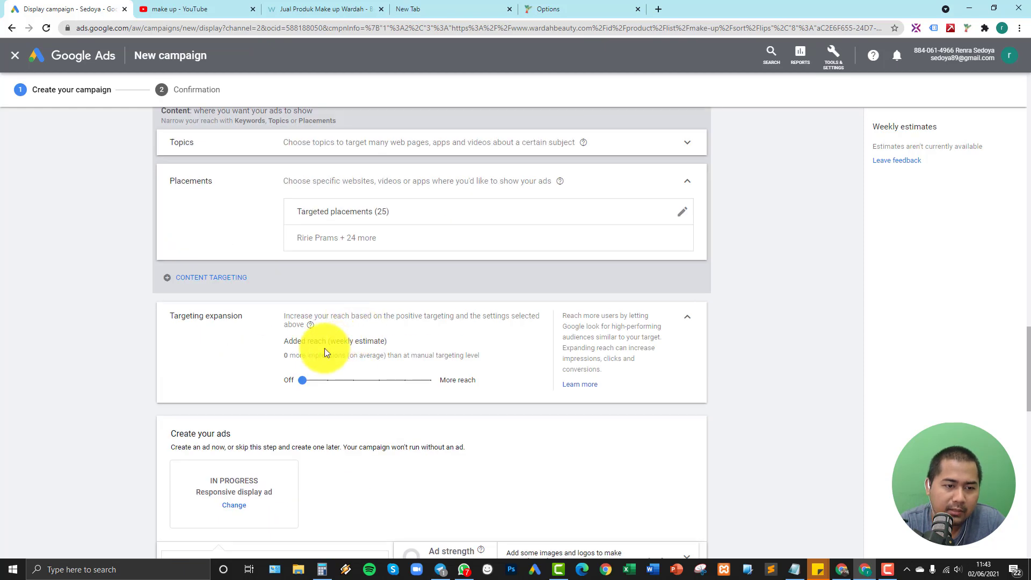
scroll(288, 350, "up", 3)
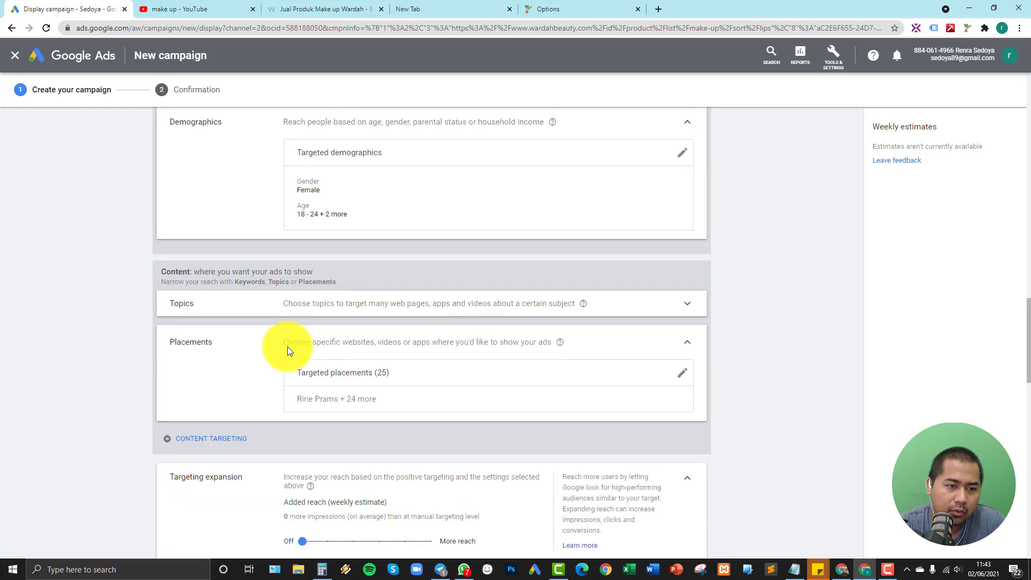
scroll(285, 359, "up", 2)
Look over the responsive display ad's asset fields and open its images and logos selection.
scroll(287, 366, "down", 12)
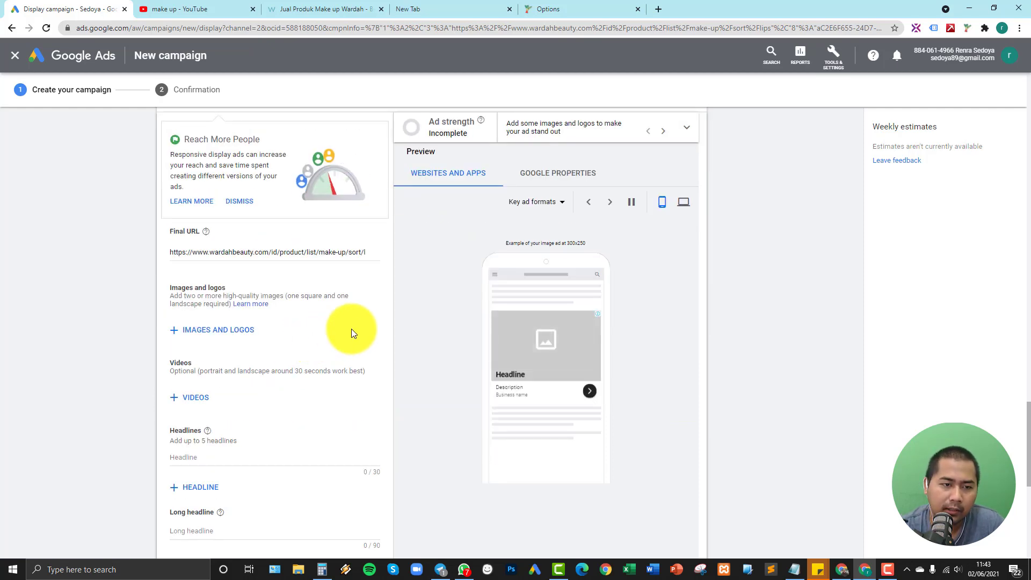
scroll(266, 410, "down", 2)
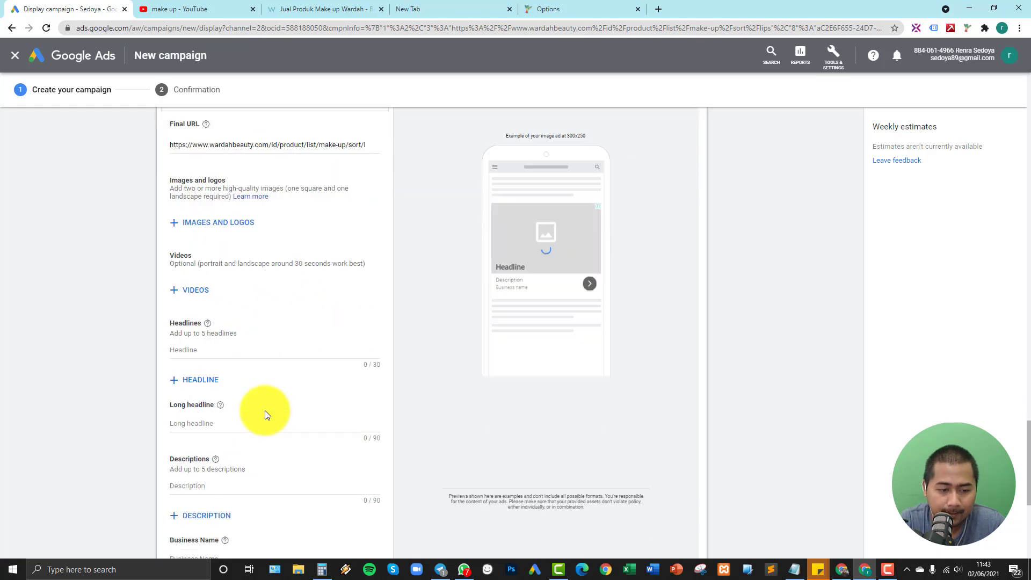
scroll(272, 392, "down", 1)
scroll(298, 301, "up", 3)
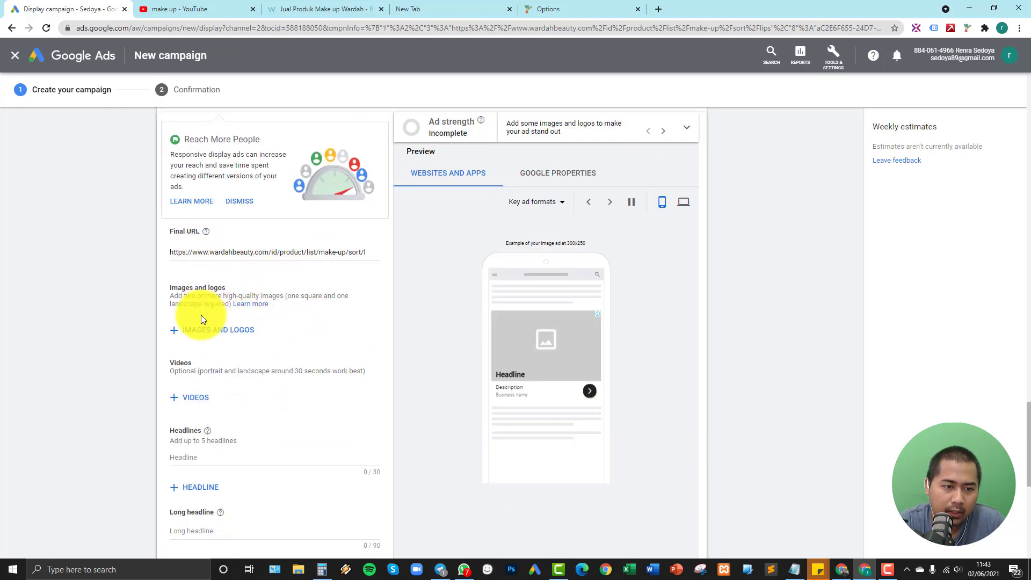
left_click(212, 331)
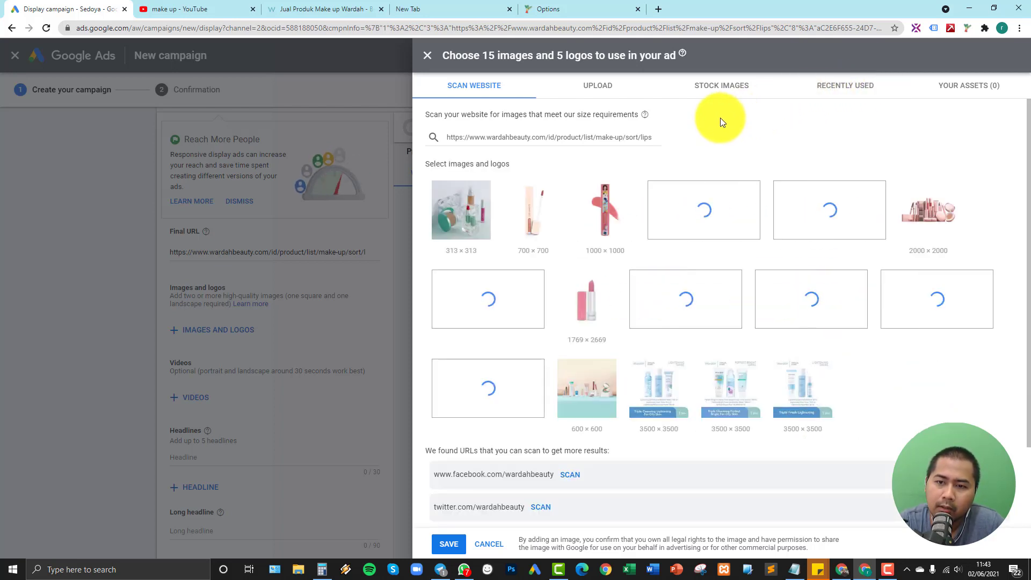
Check the size requirements for uploaded images and logos, and return to the images scanned from the website.
left_click(604, 87)
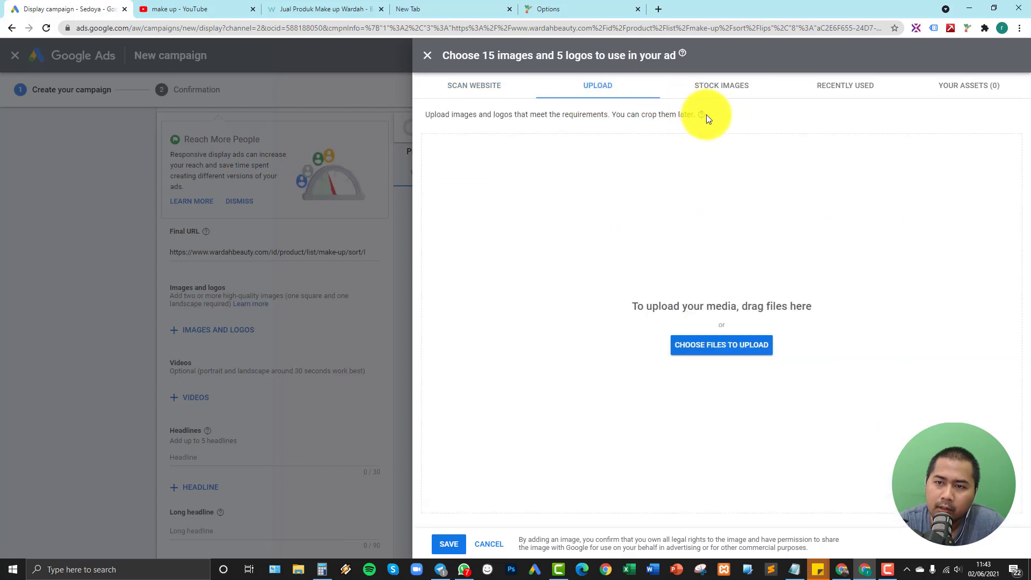
mouse_move(702, 114)
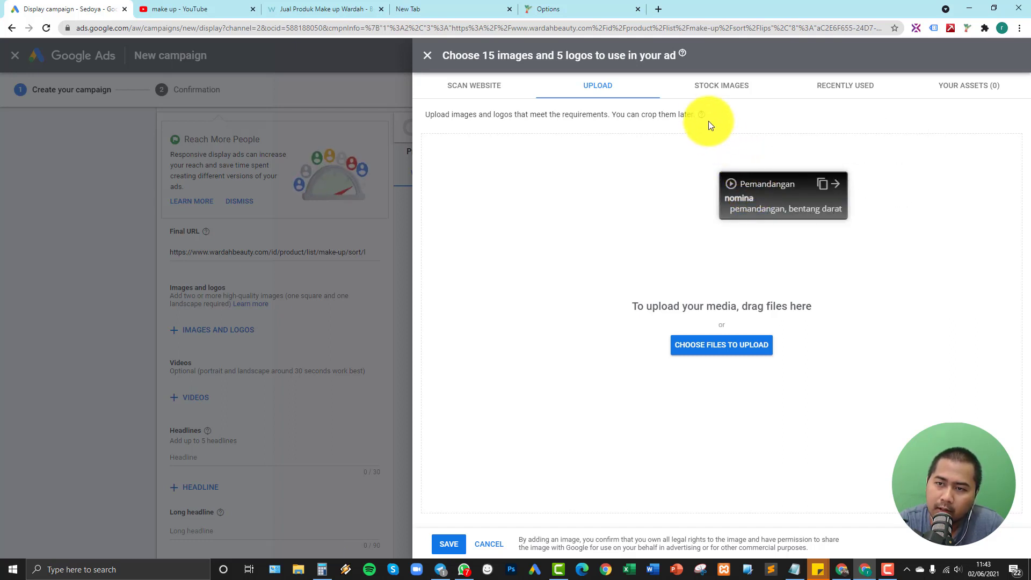
mouse_move(702, 114)
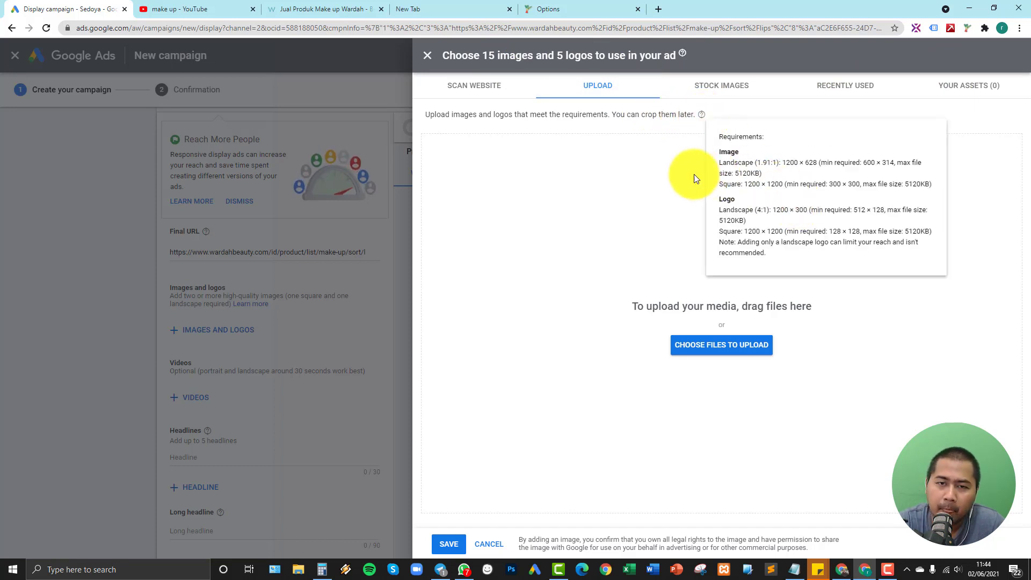
double_click(588, 186)
left_click(485, 90)
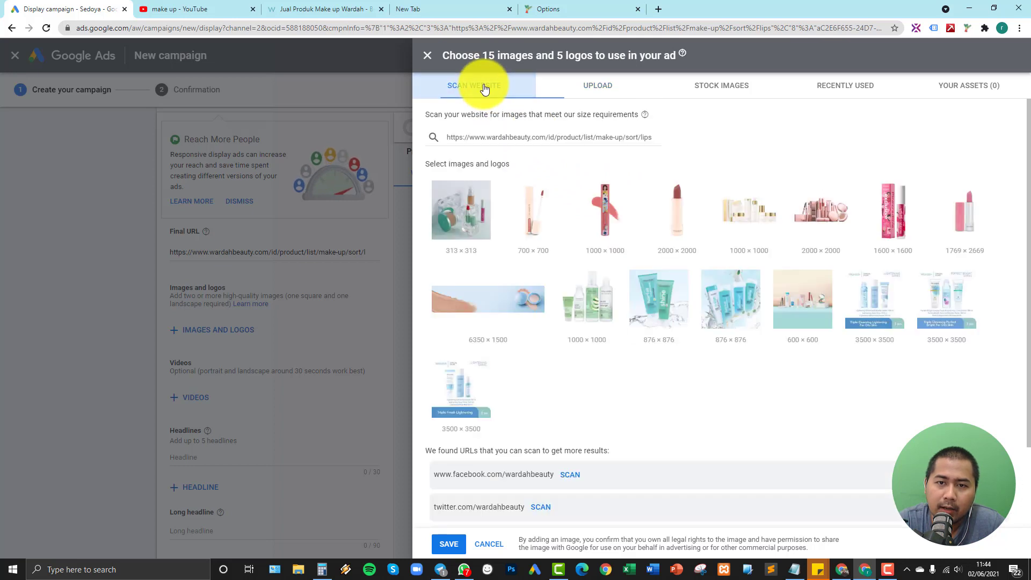
Search the stock images for "lipstic" and inspect the crop options of a woman's portrait without using it.
left_click(704, 88)
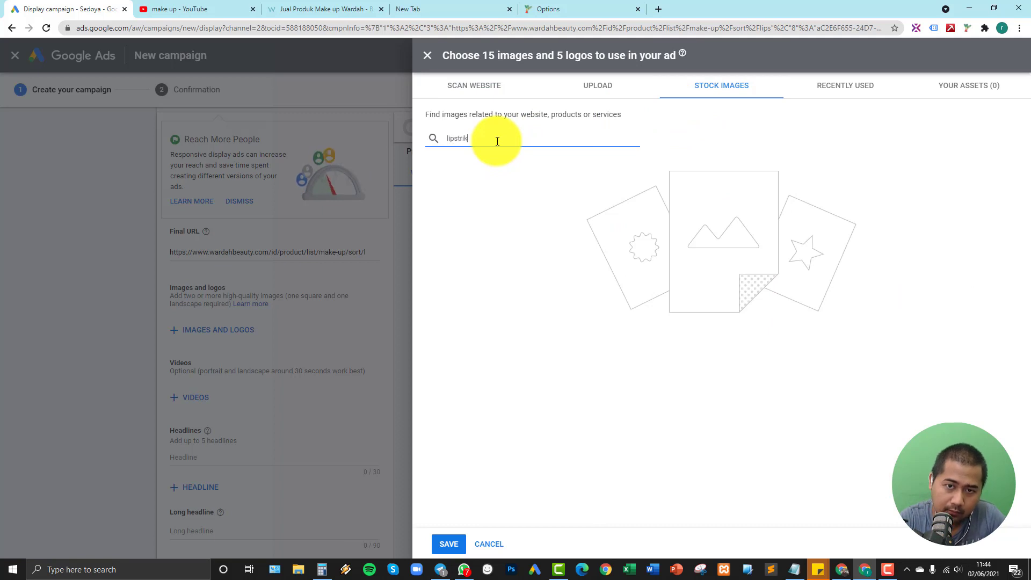
type("lipstri")
key("BackSpace")
key("BackSpace")
type("ik")
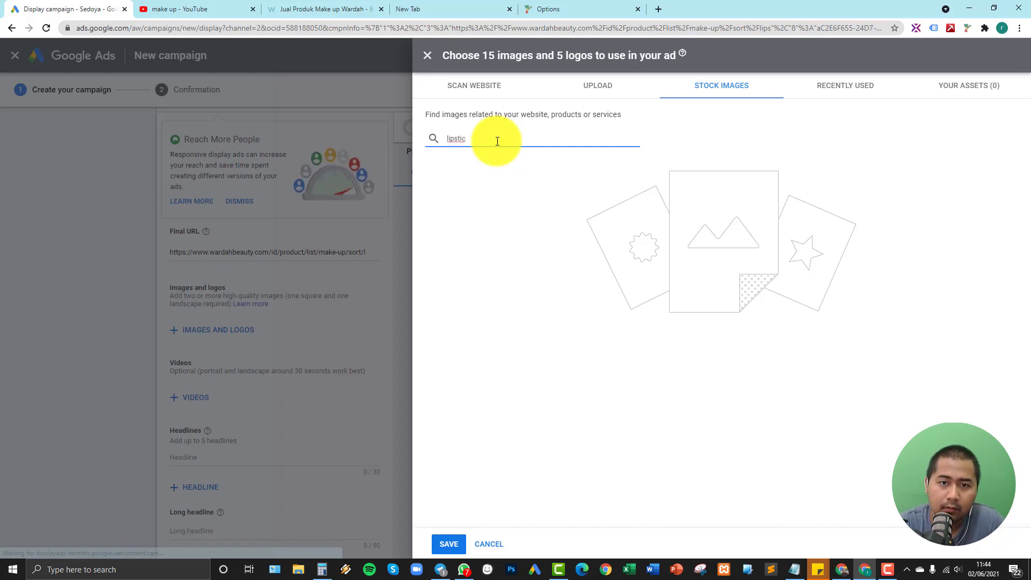
key("Return")
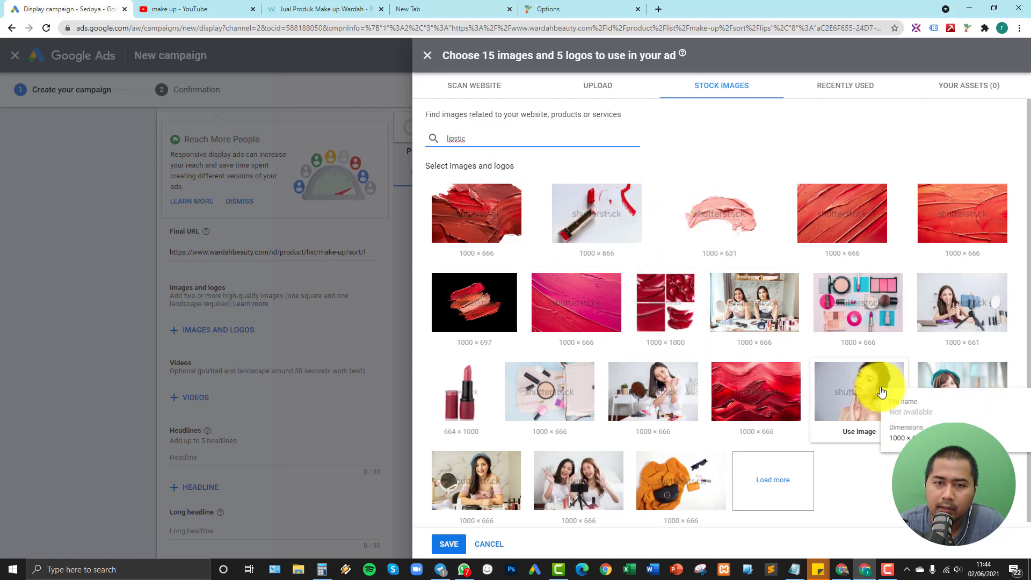
left_click(851, 392)
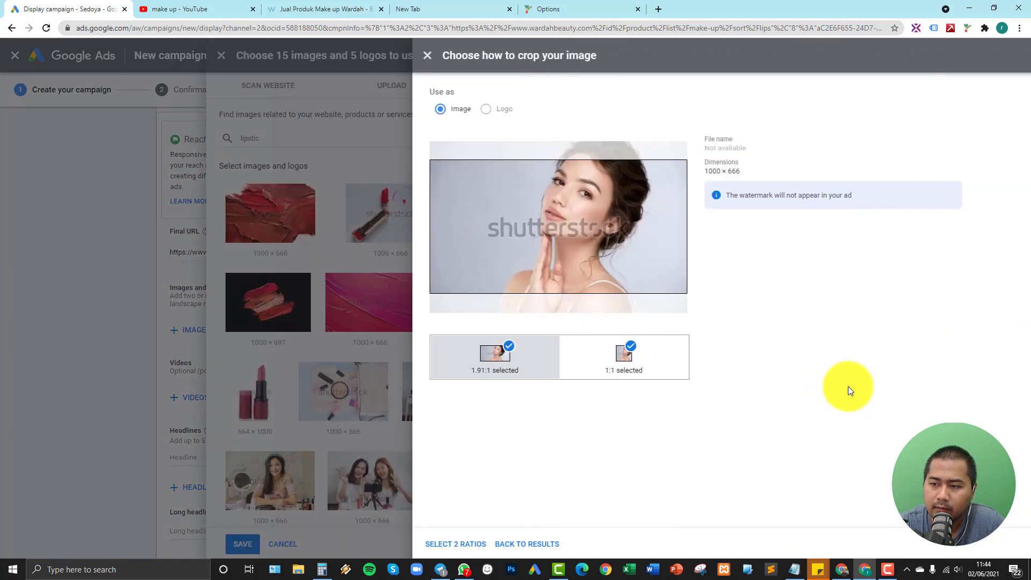
left_click(430, 59)
From the website scan, use the 2000 × 2000 pink make-up set picture as an ad image in ratios 1.91:1 and 1:1.
left_click(479, 96)
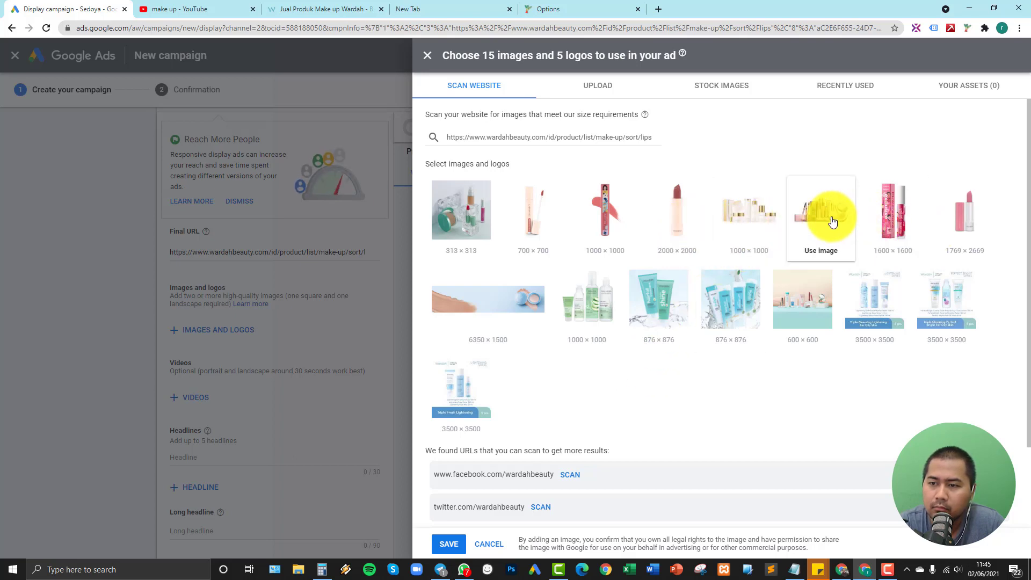
left_click(829, 213)
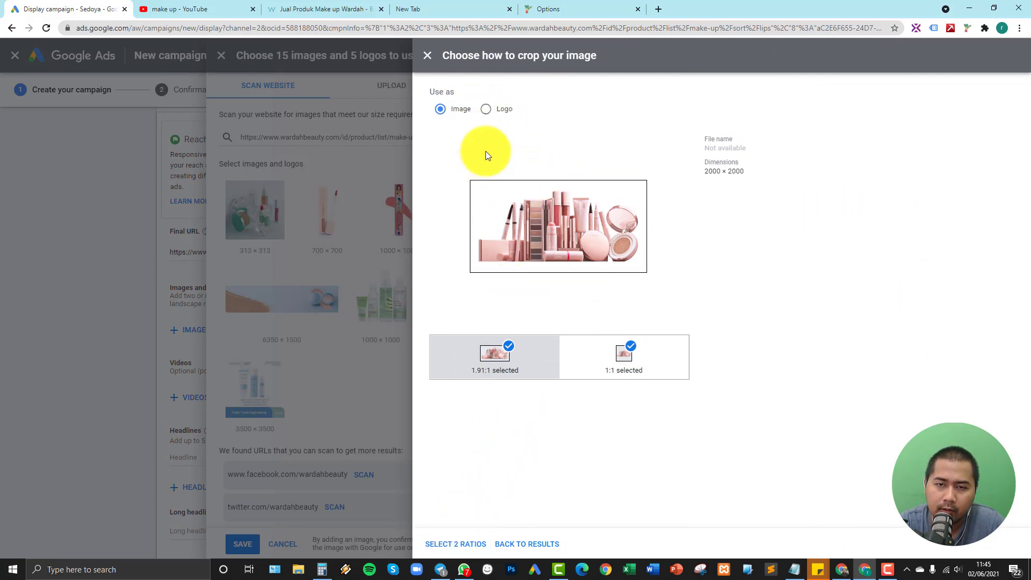
left_click(470, 544)
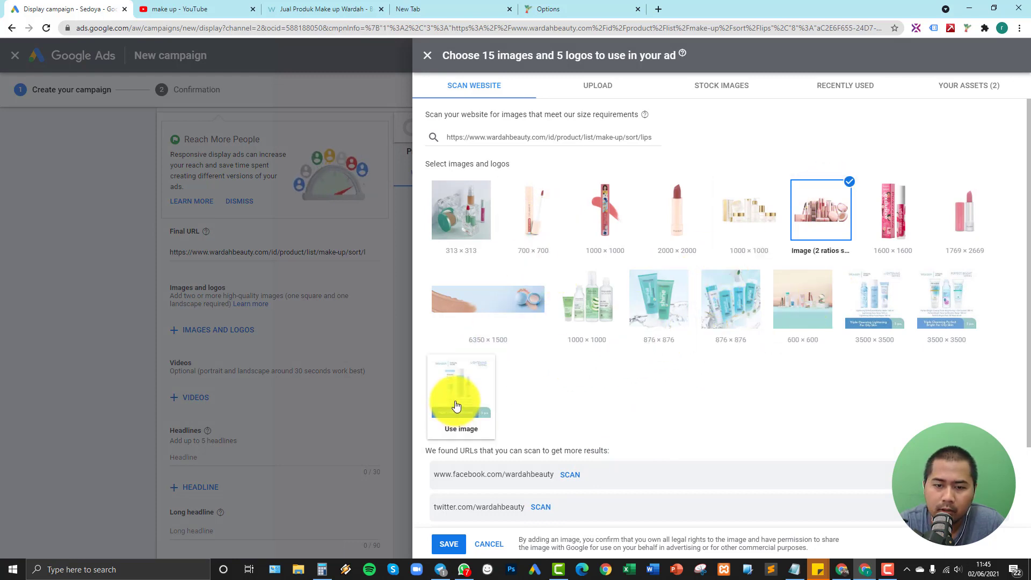
Use the Triple Fresh Lightening product picture as the ad's logo in ratios 1:1 and 4:1.
left_click(456, 405)
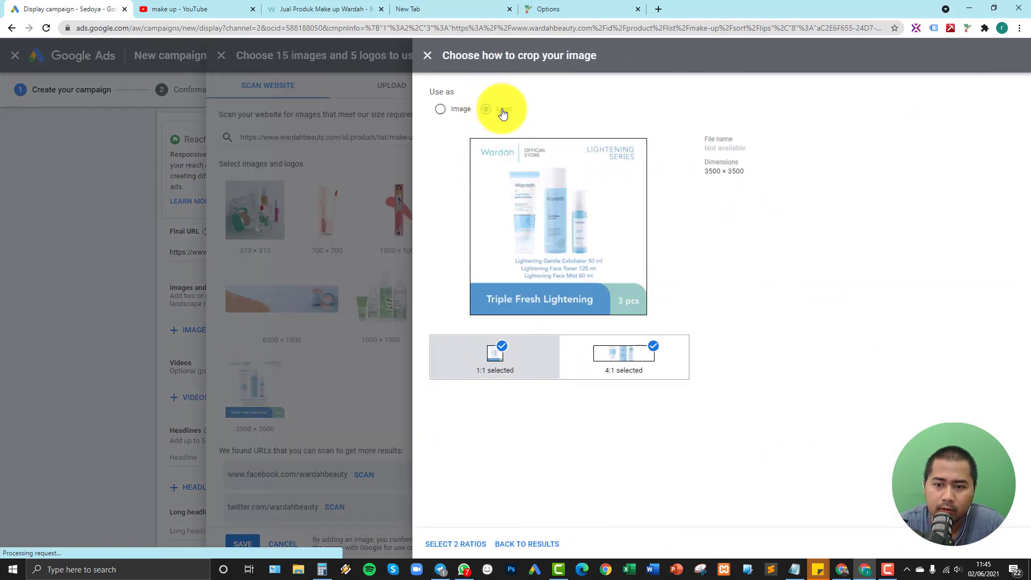
left_click(503, 110)
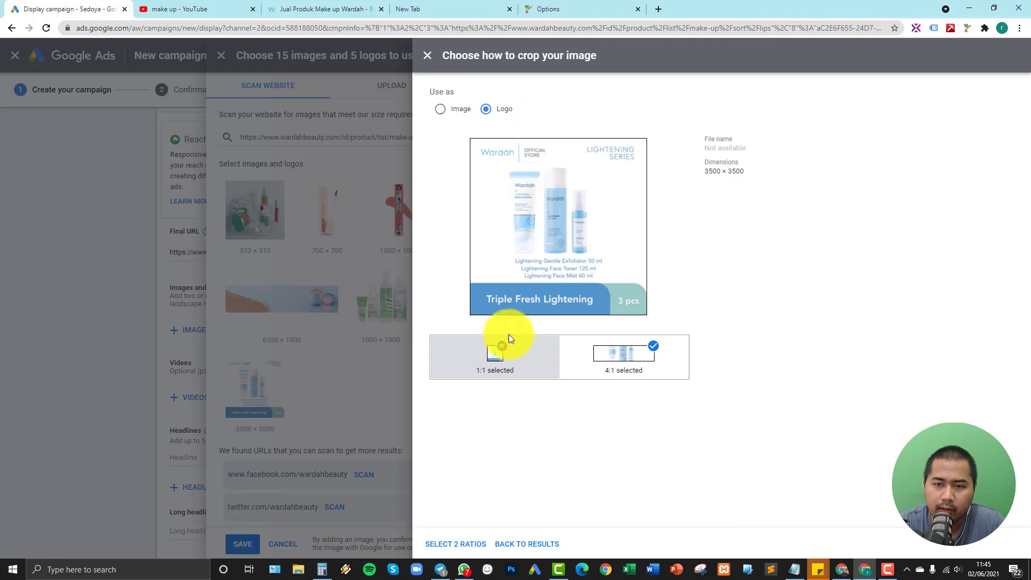
left_click(455, 544)
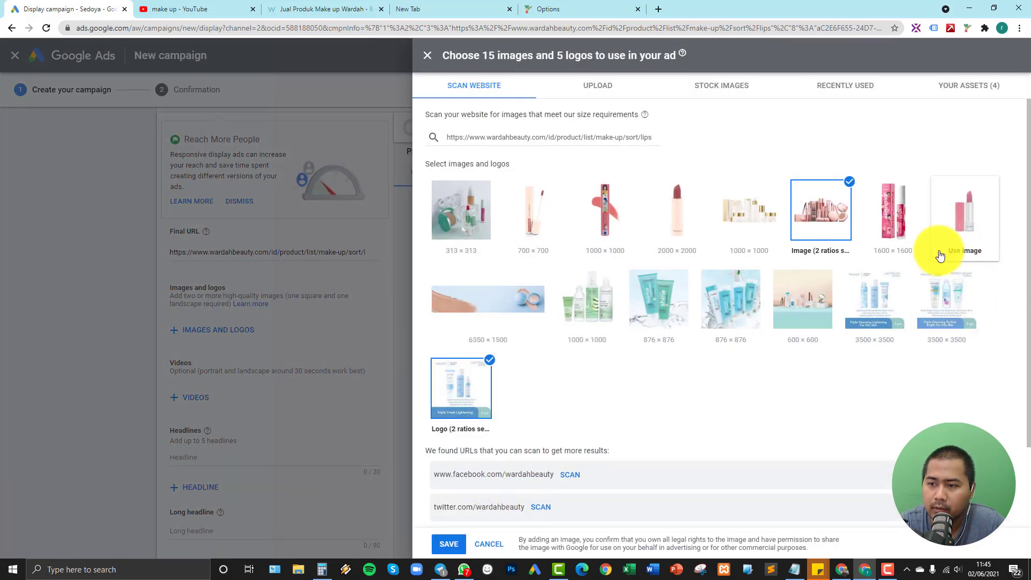
Add the 313 × 313 cosmetics picture as a 1:1 image, and check the 1600 × 1600 lip product's crop without using it.
mouse_move(896, 230)
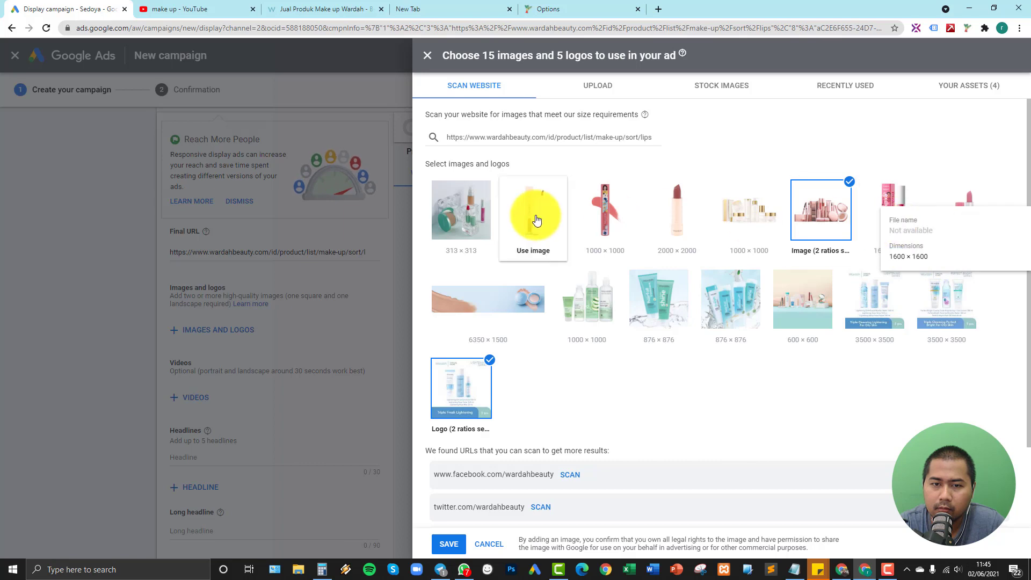
left_click(469, 211)
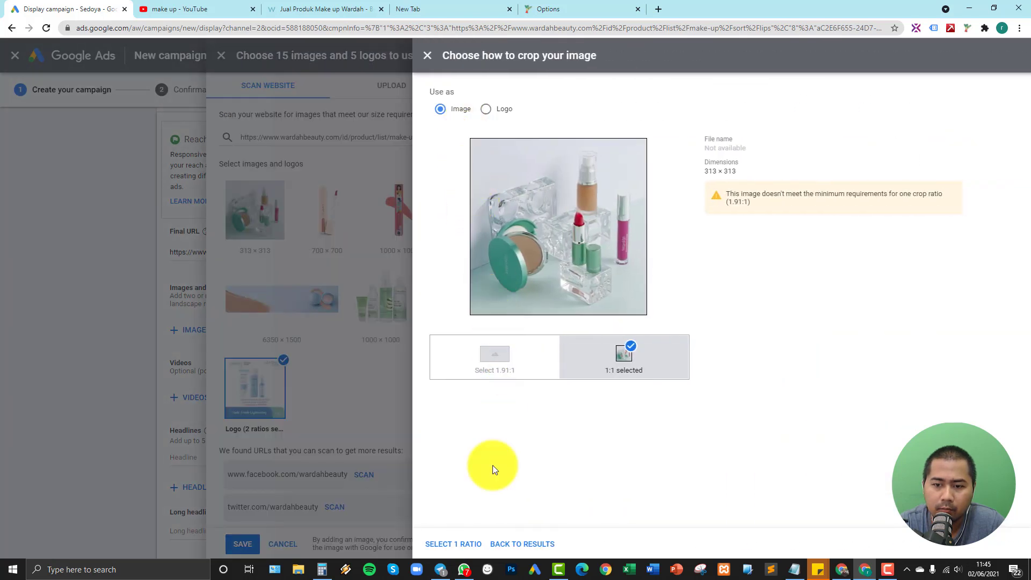
left_click(455, 544)
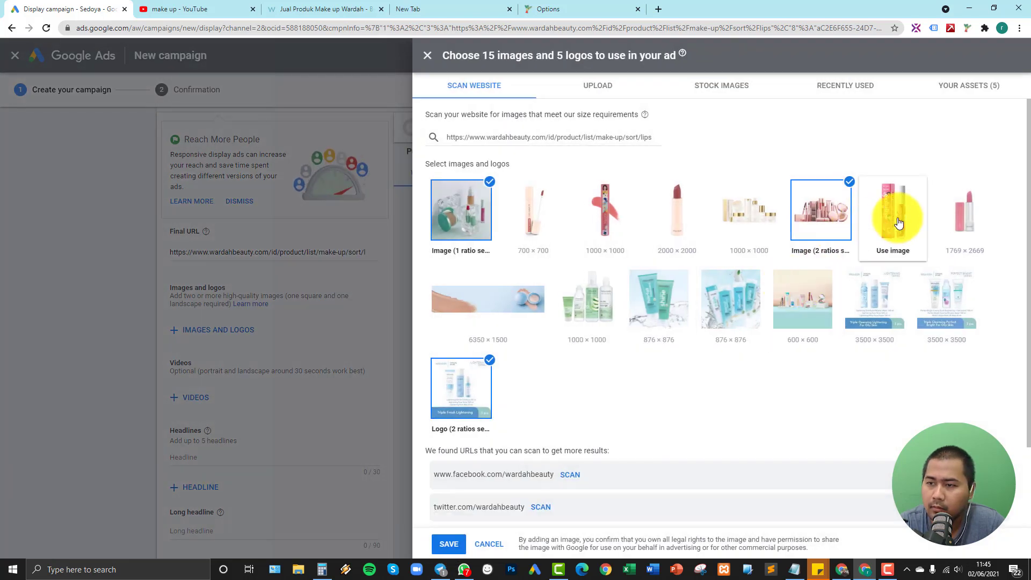
left_click(898, 225)
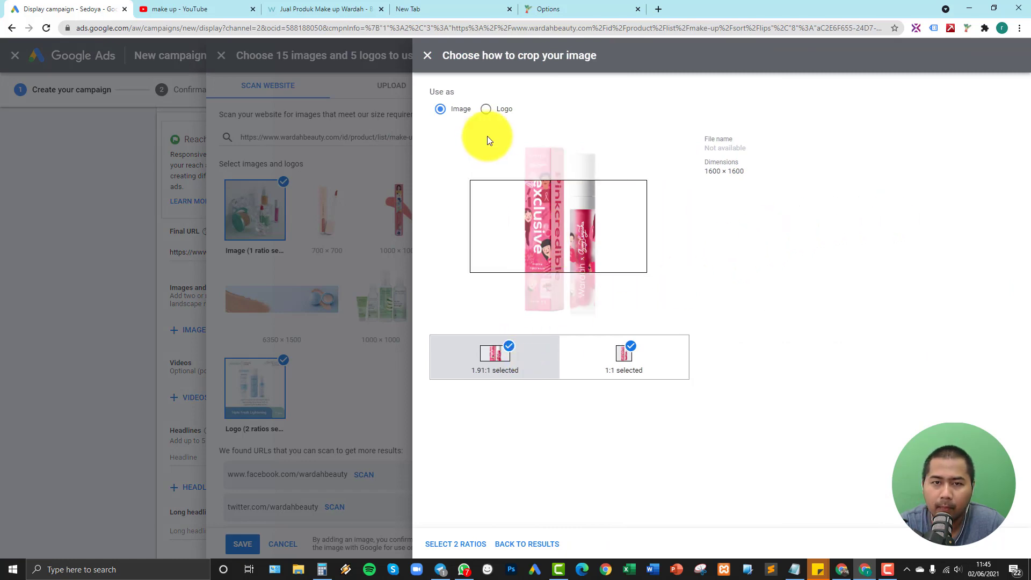
left_click(428, 56)
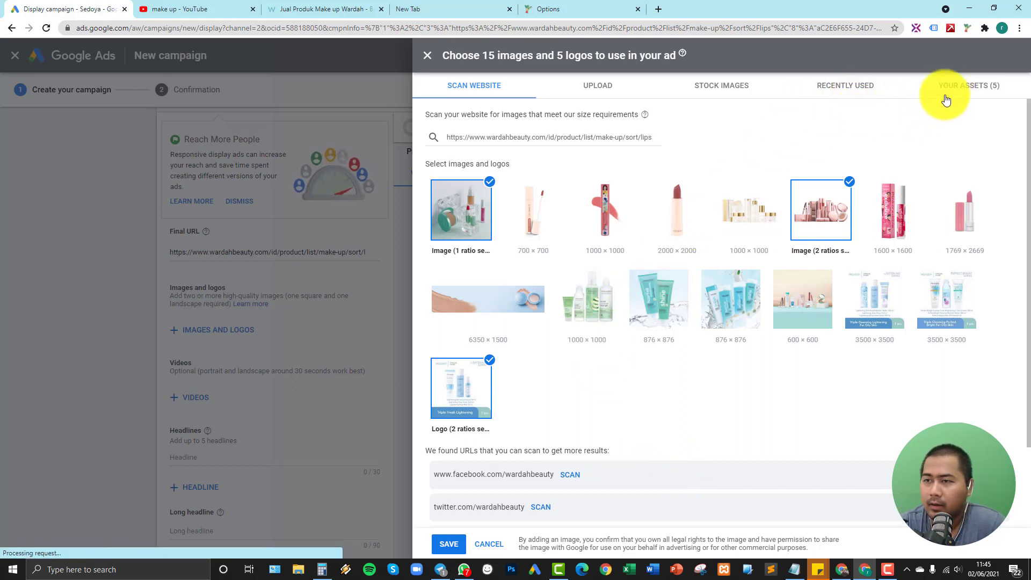
Review the images and logos selected as assets and save them to the ad.
left_click(937, 100)
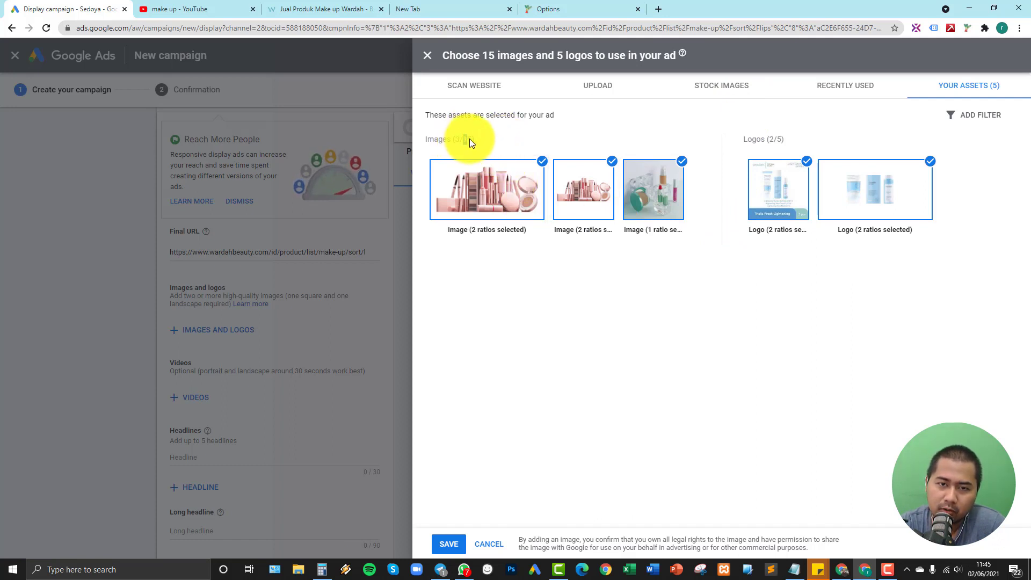
left_click_drag(471, 138, 460, 138)
left_click(572, 294)
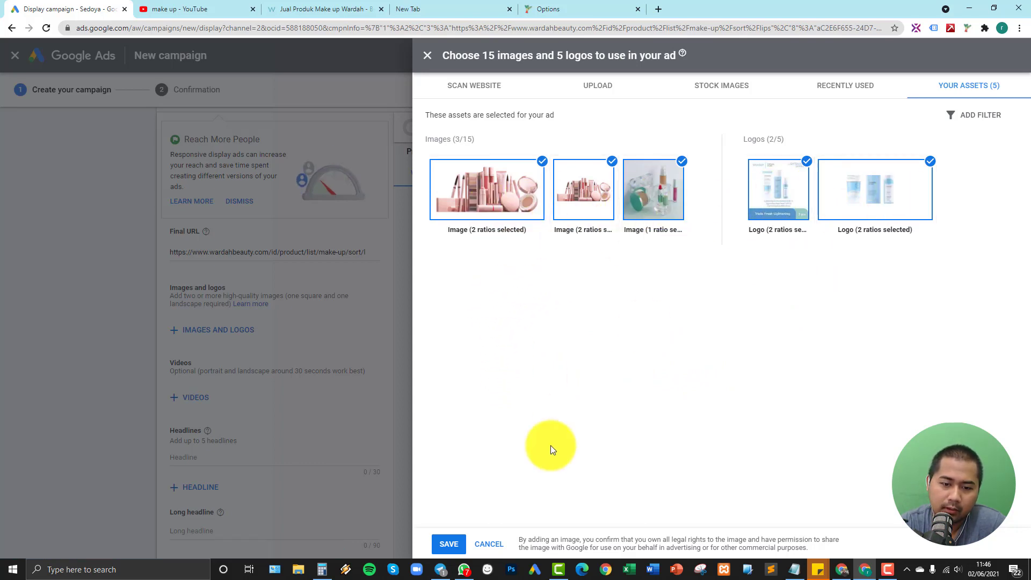
left_click(448, 544)
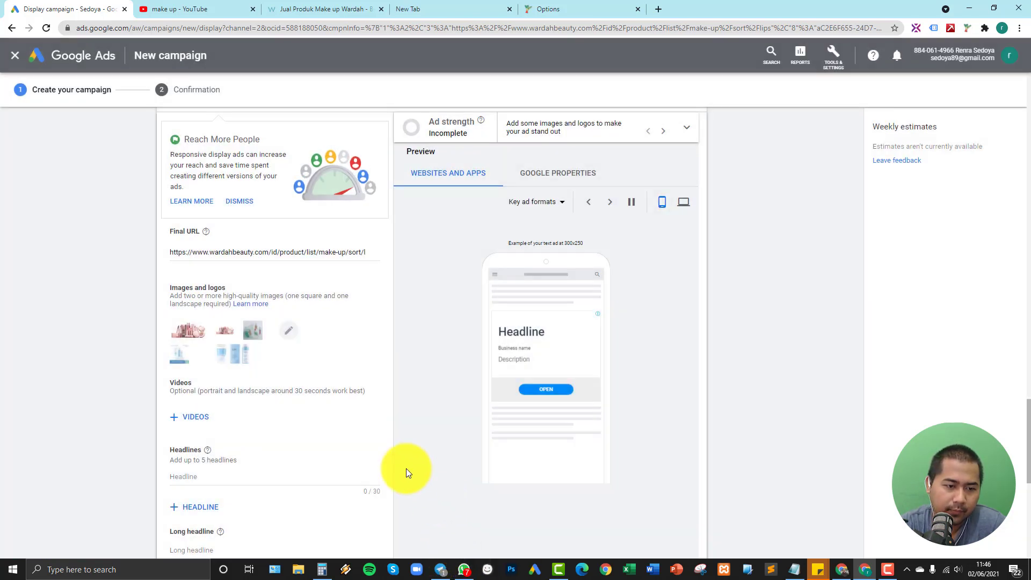
Read the recommendations for the ad's optional videos, including their orientation and length.
scroll(350, 395, "down", 2)
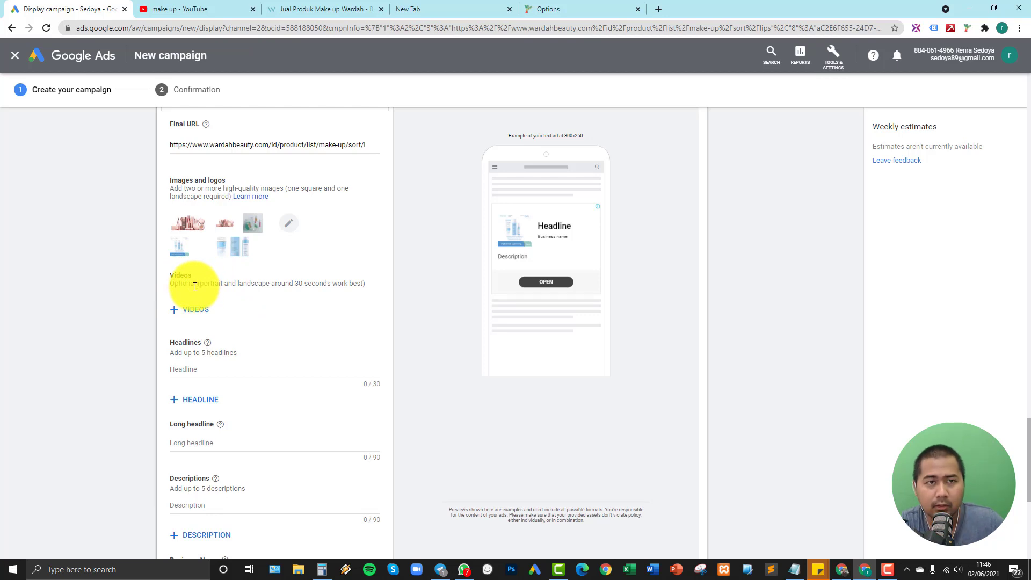
left_click_drag(204, 284, 366, 284)
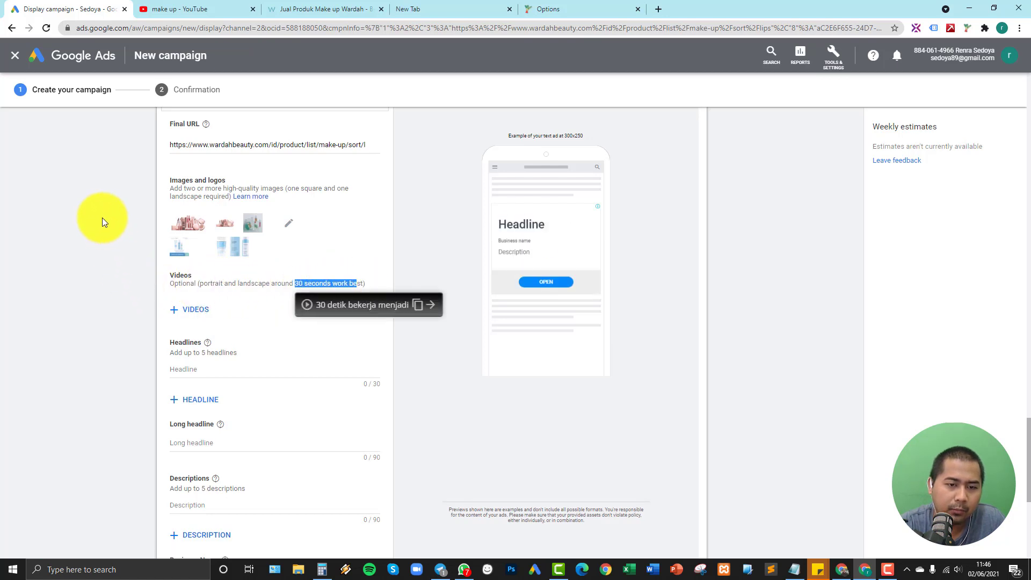
left_click(102, 216)
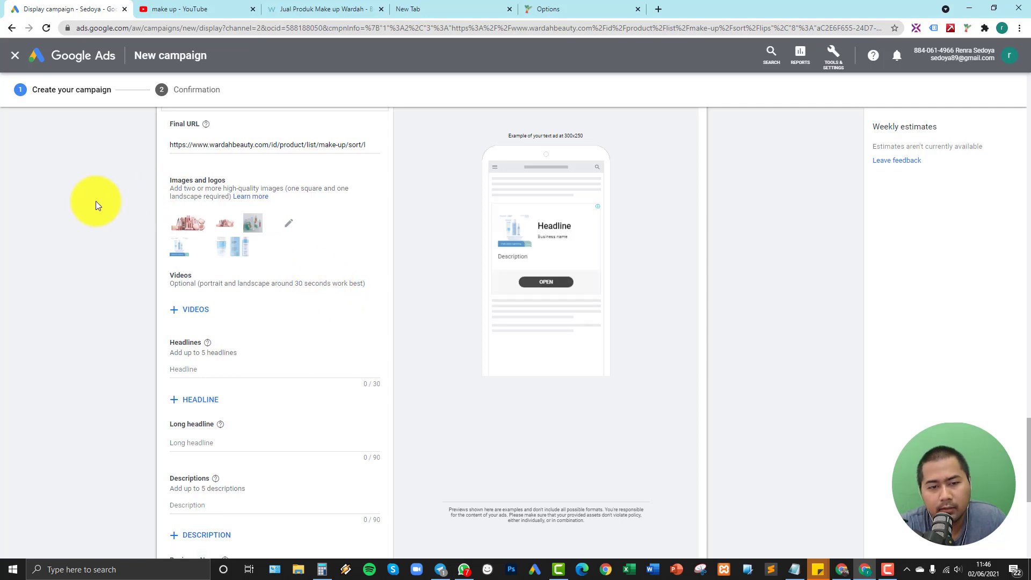
Switch to YouTube, restore the page zoom to 100%, and search for "wardah lipstick" videos.
left_click(183, 5)
scroll(414, 110, "down", 5)
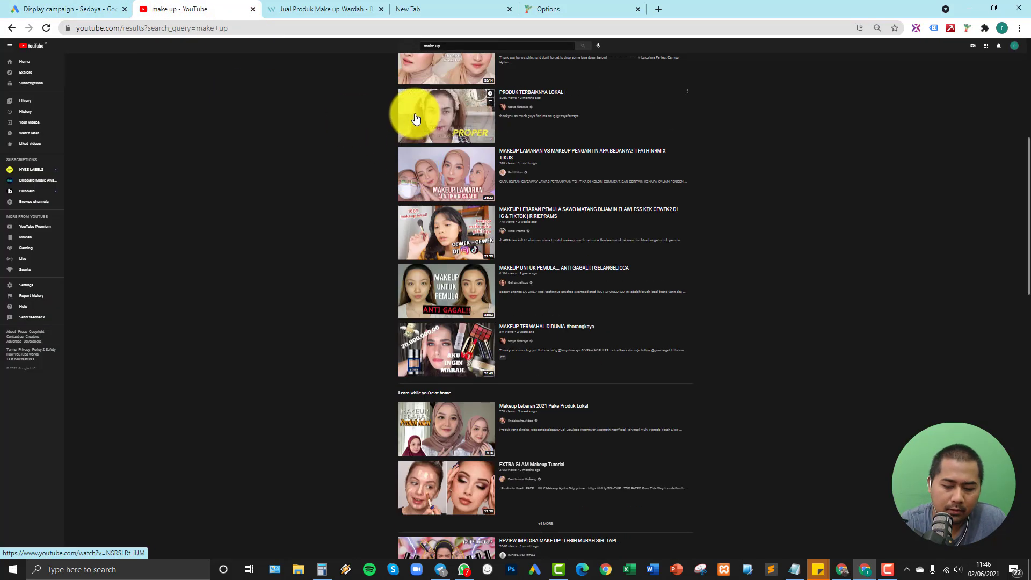
key("ctrl+0")
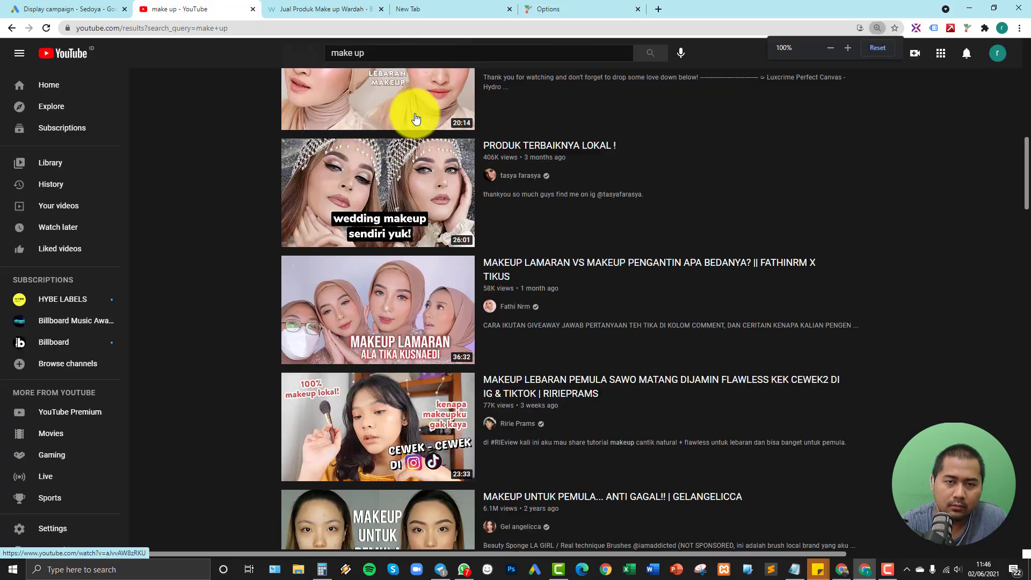
triple_click(386, 55)
type("wardah ")
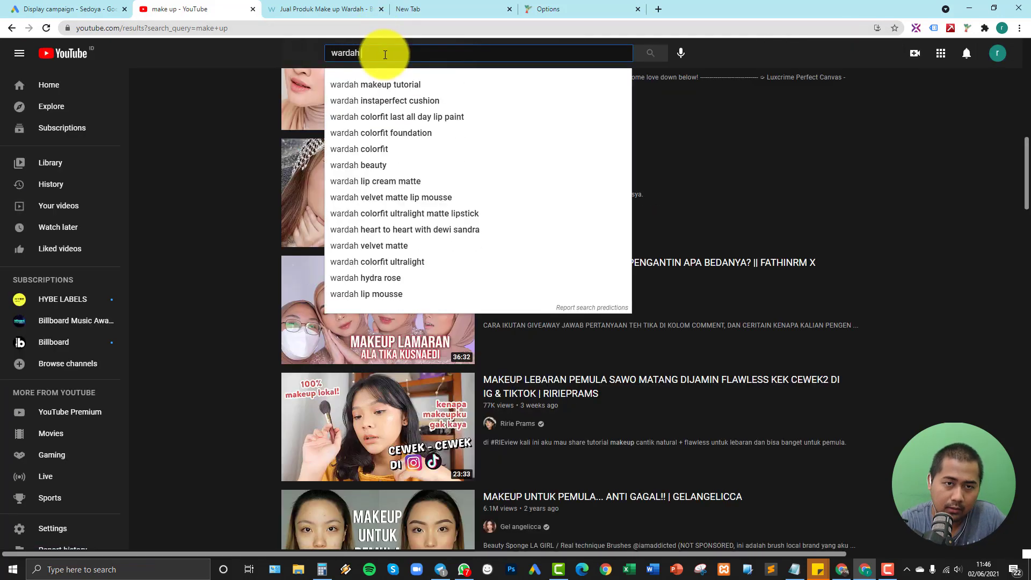
type("lips")
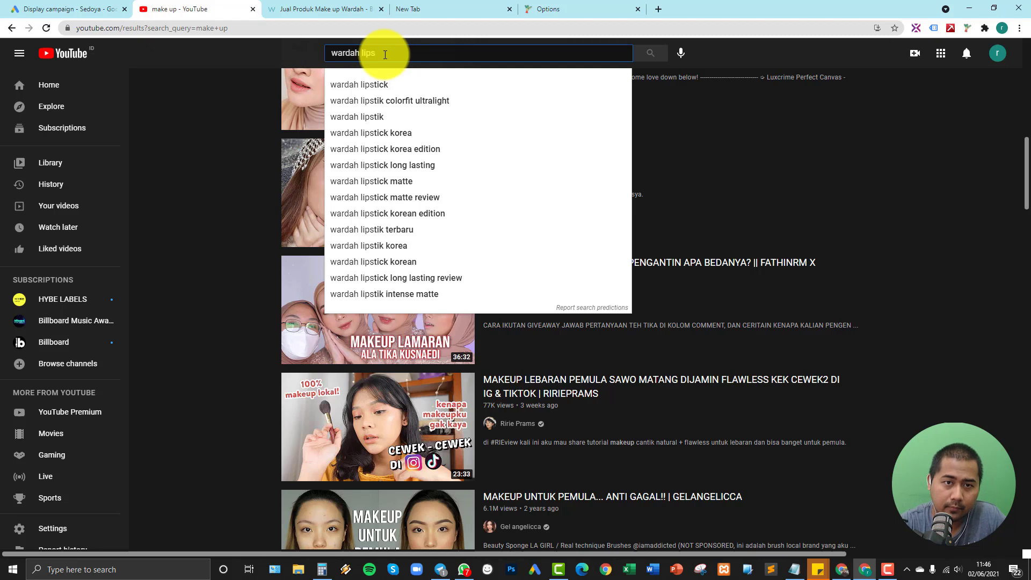
key("Down")
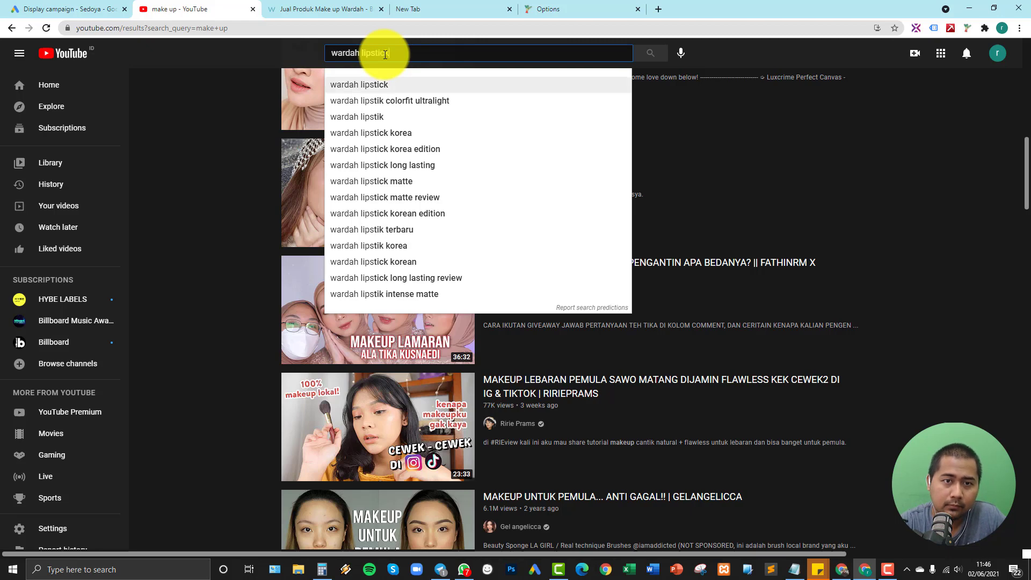
key("Return")
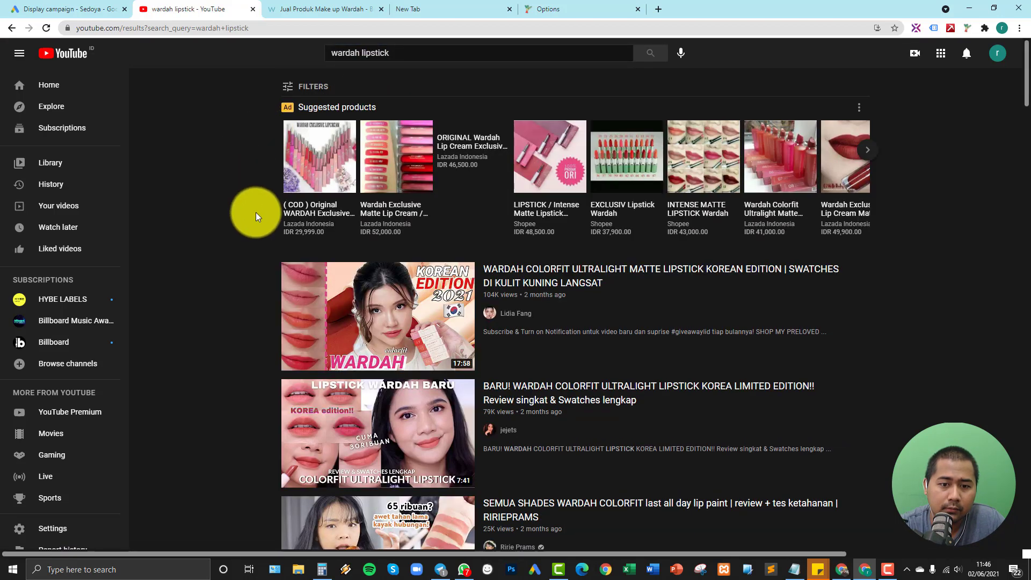
Look through the lipstick video results and refine the YouTube search to "wardah lipstick ads".
scroll(240, 280, "down", 2)
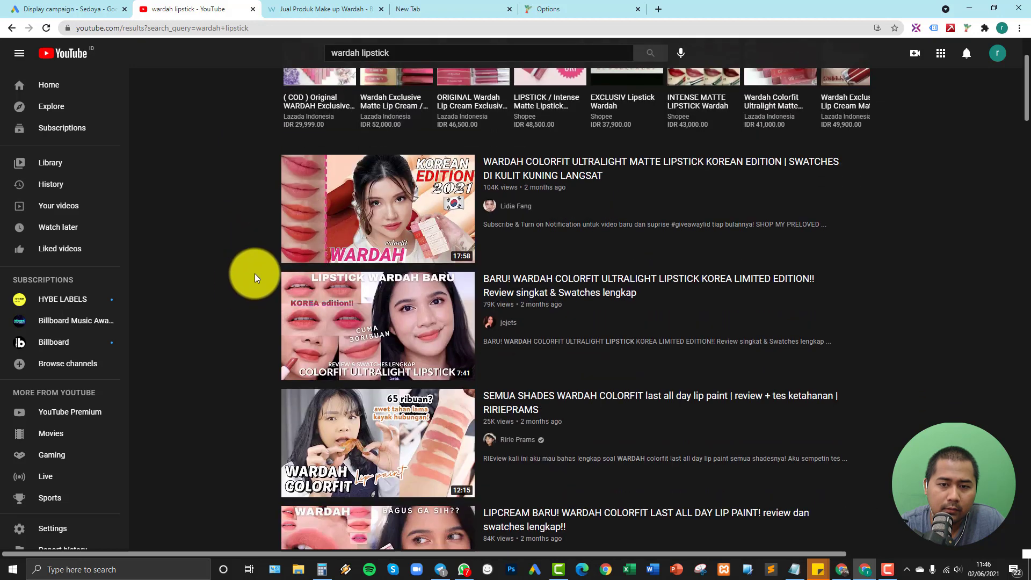
left_click(435, 53)
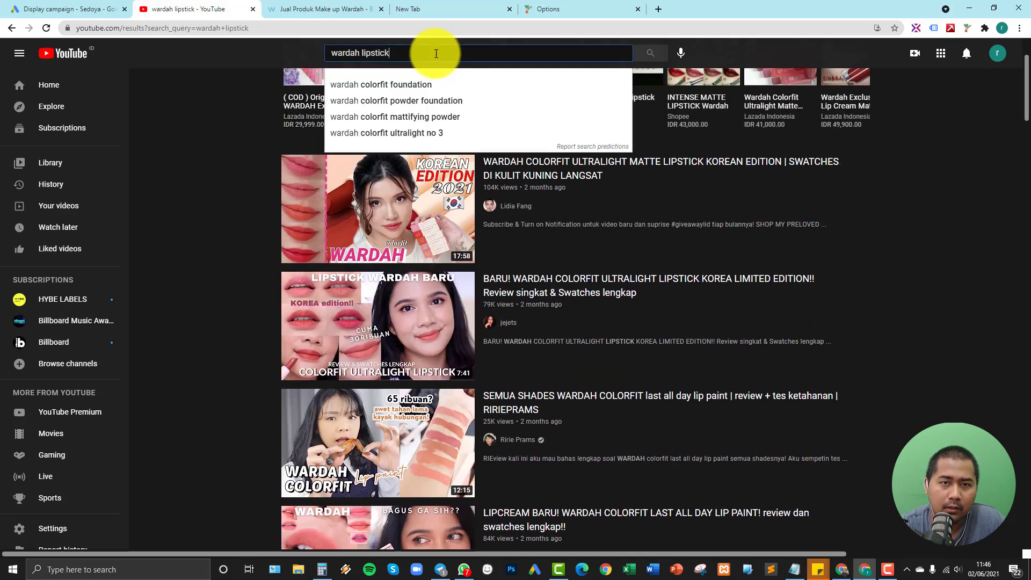
key("ctrl+BackSpace")
left_click(436, 53)
type("ads")
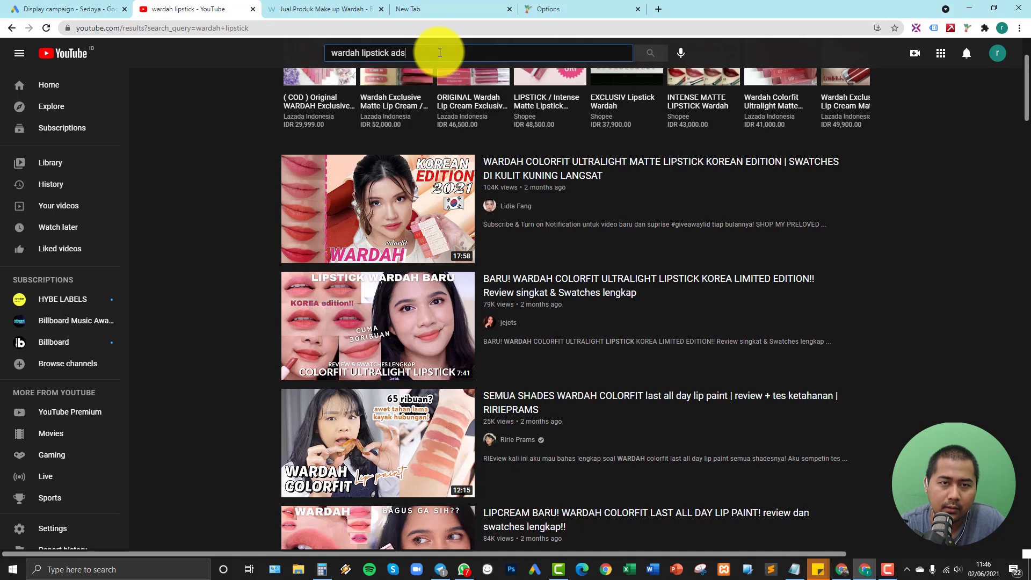
key("Return")
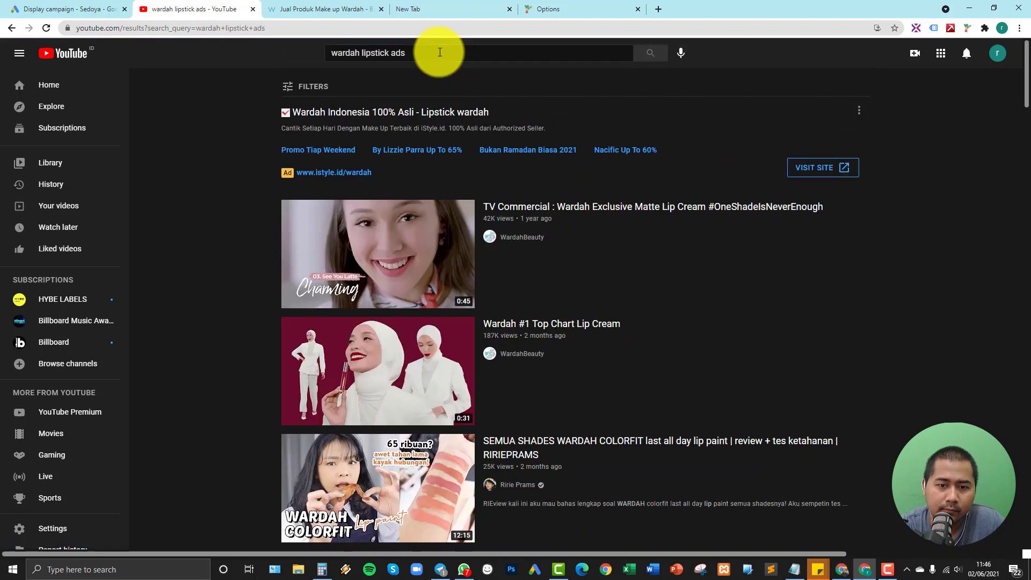
Open the "Wardah #1 Top Chart Lip Cream" video and copy its URL.
mouse_move(342, 254)
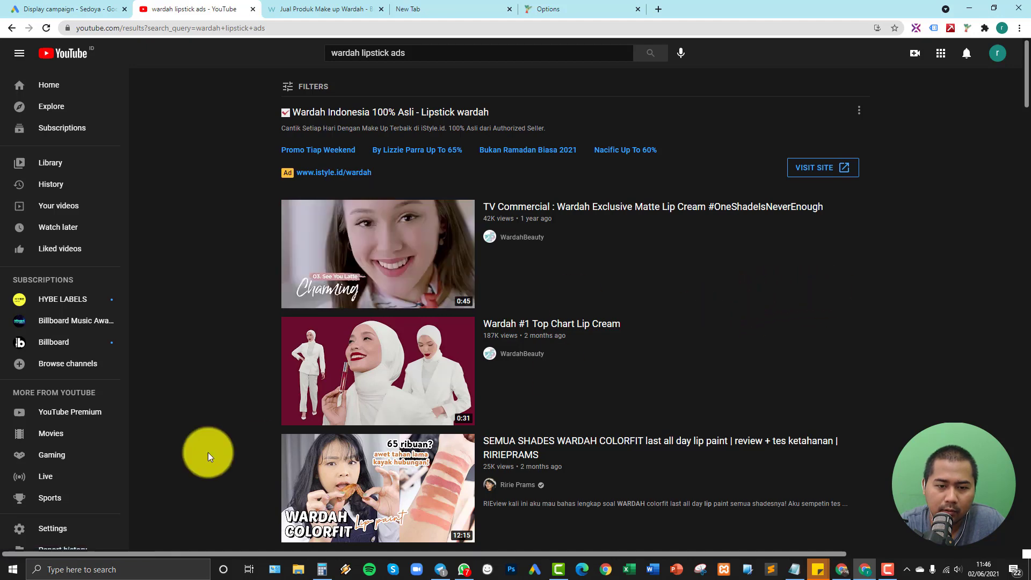
left_click(397, 371)
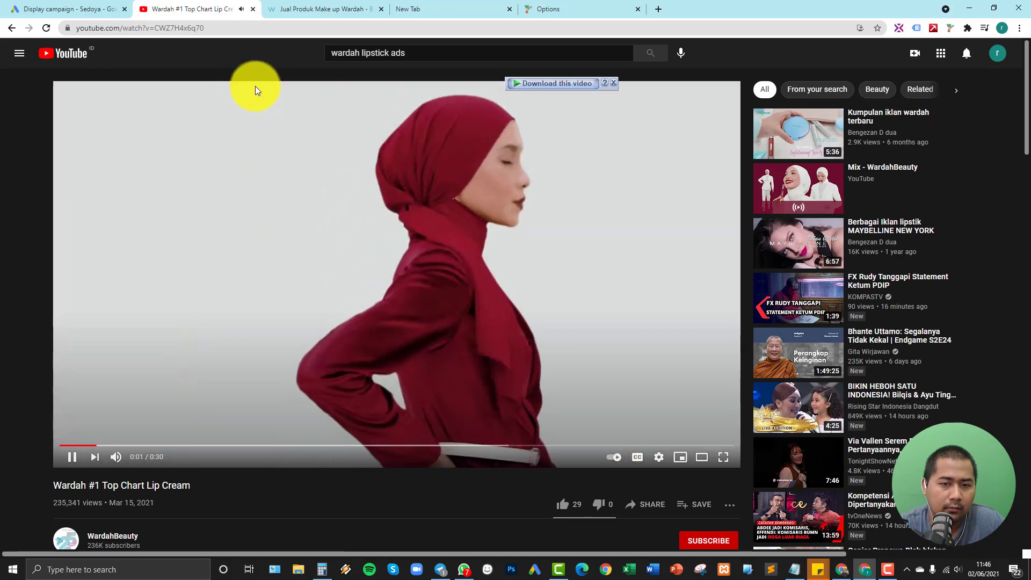
left_click(229, 28)
key("ctrl+c")
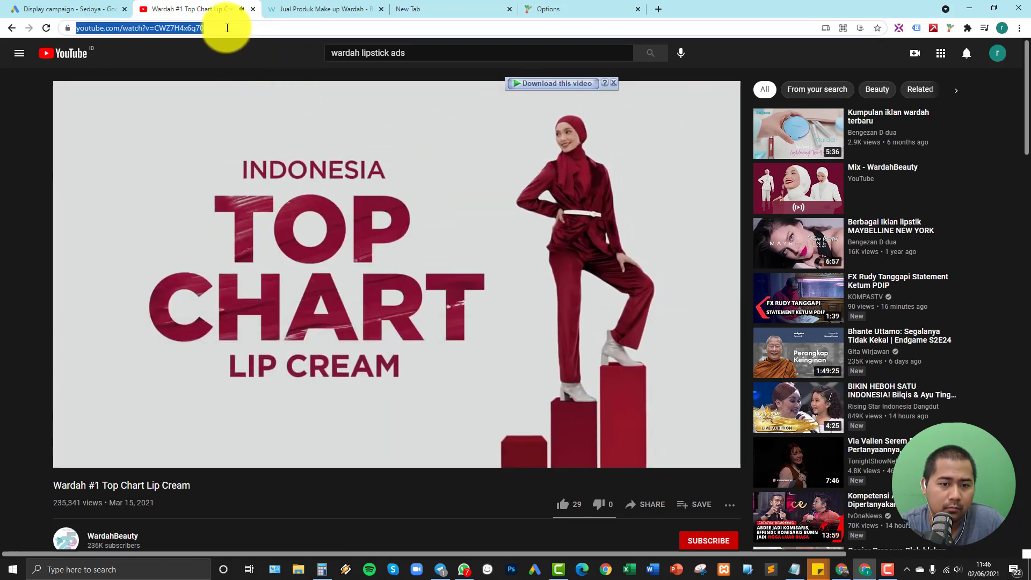
left_click(237, 149)
left_click(43, 9)
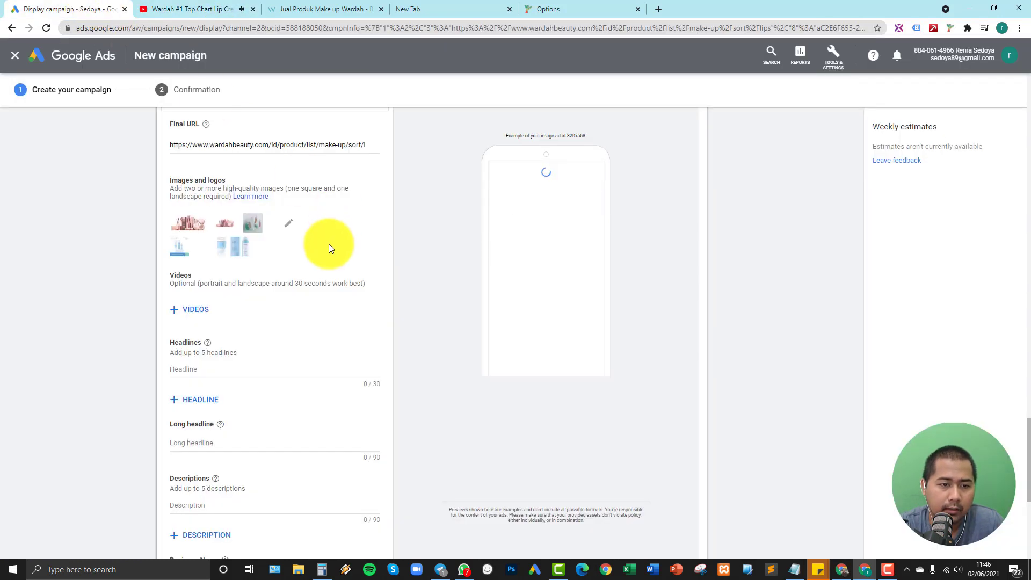
left_click(197, 311)
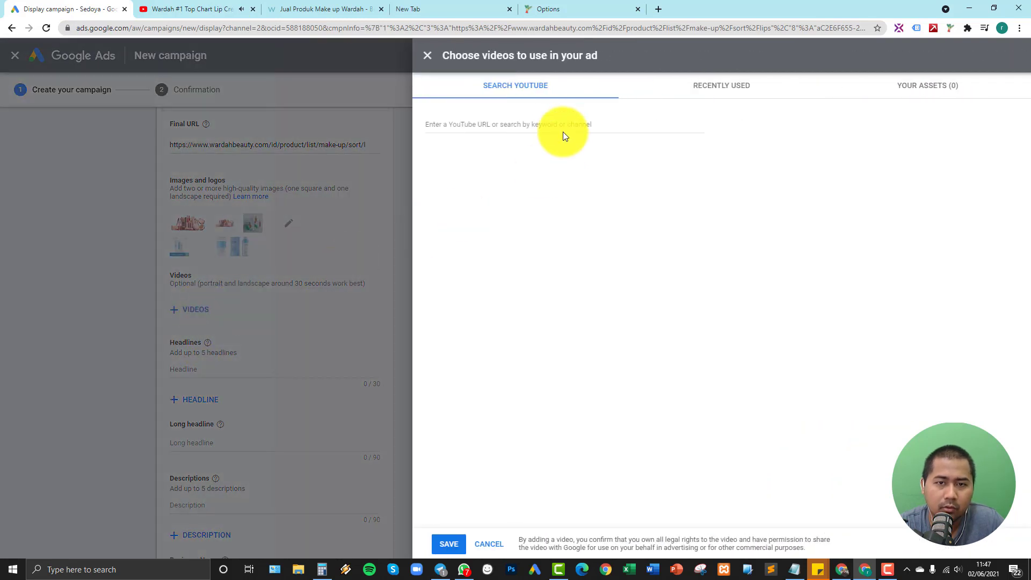
left_click(556, 122)
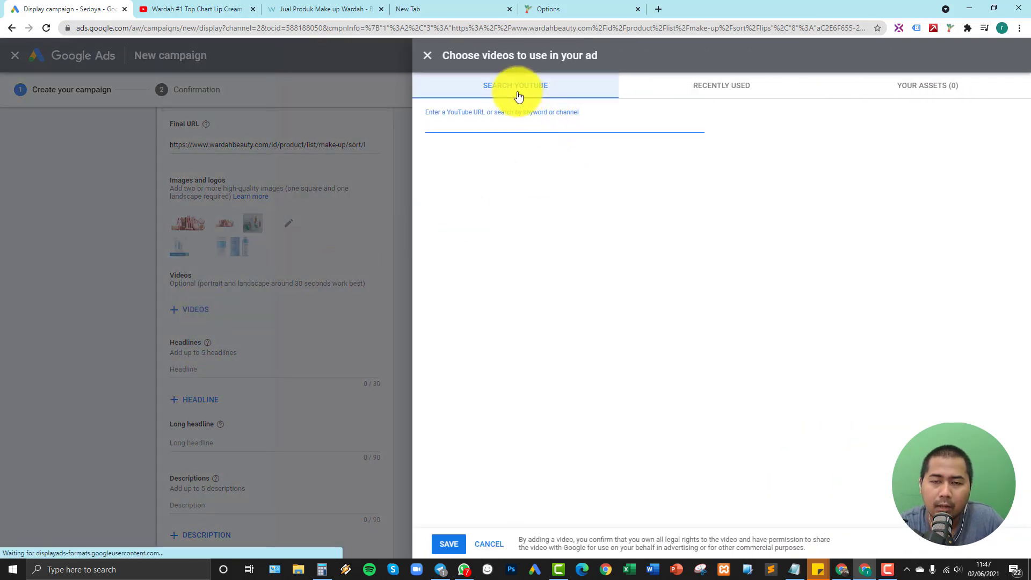
key("ctrl+v")
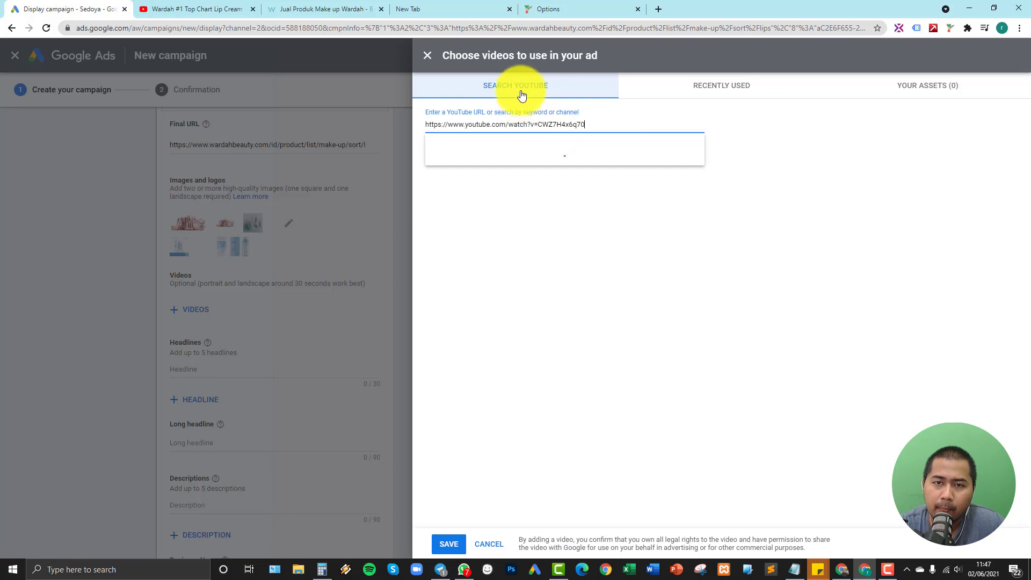
left_click(556, 162)
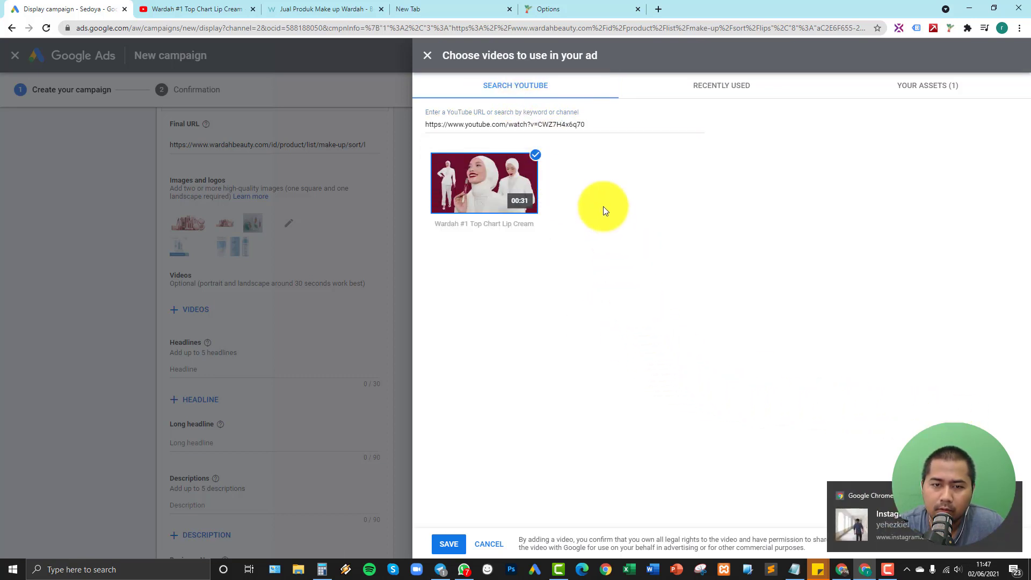
left_click(448, 544)
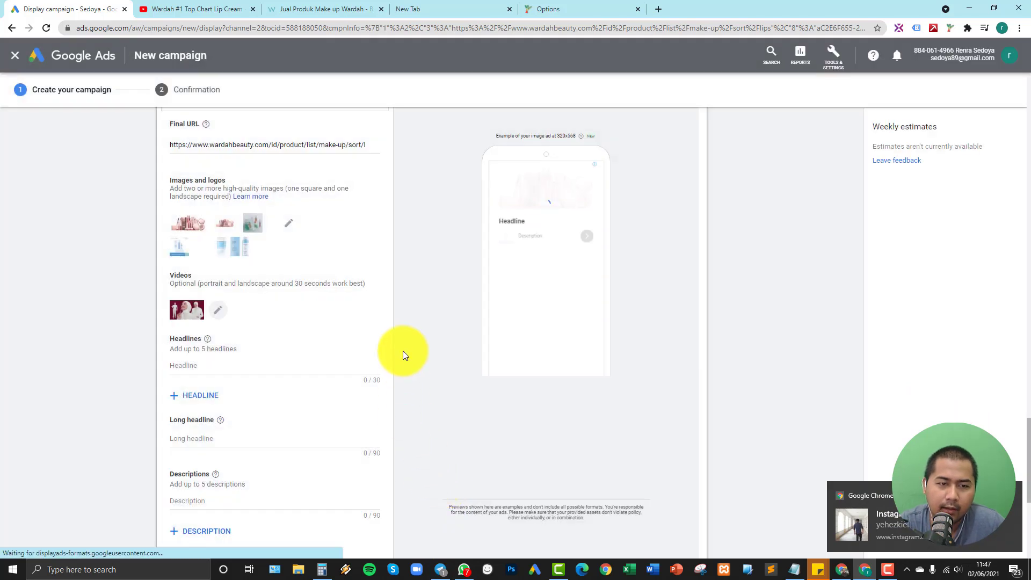
Check the ad preview and empty text fields, and look through the open video and Wardah pages for headline material.
scroll(437, 356, "up", 3)
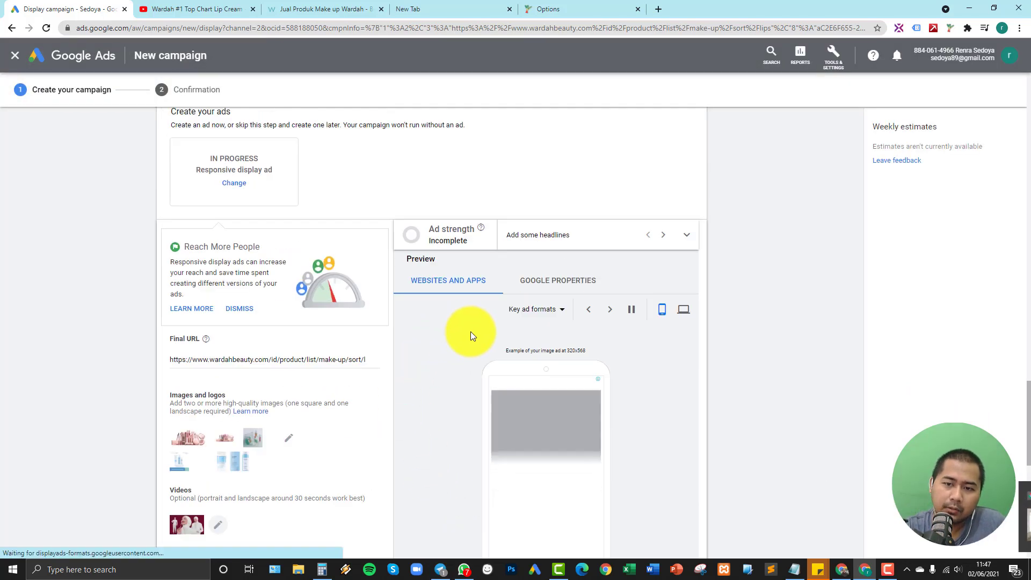
scroll(526, 333, "down", 4)
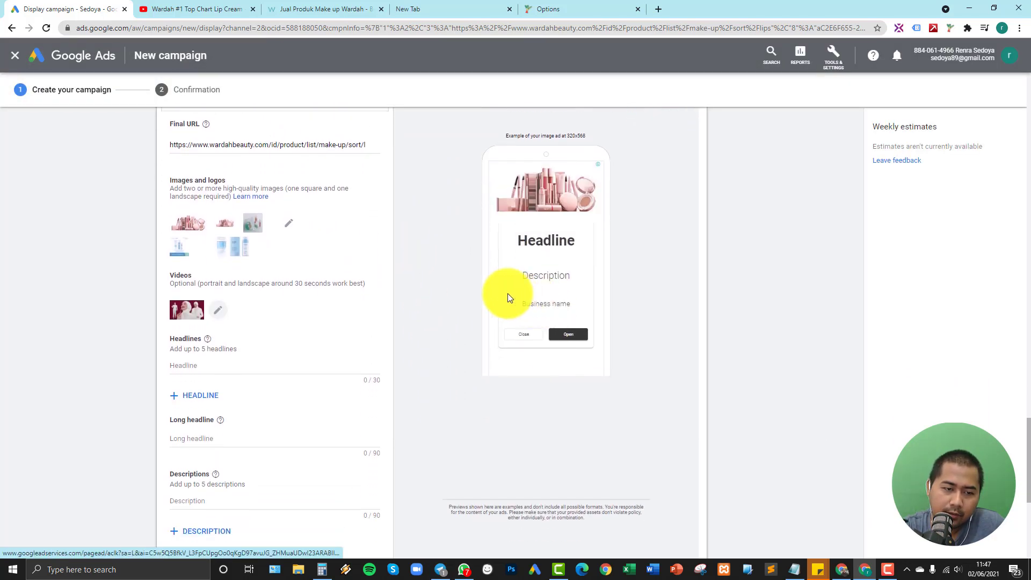
left_click(208, 311)
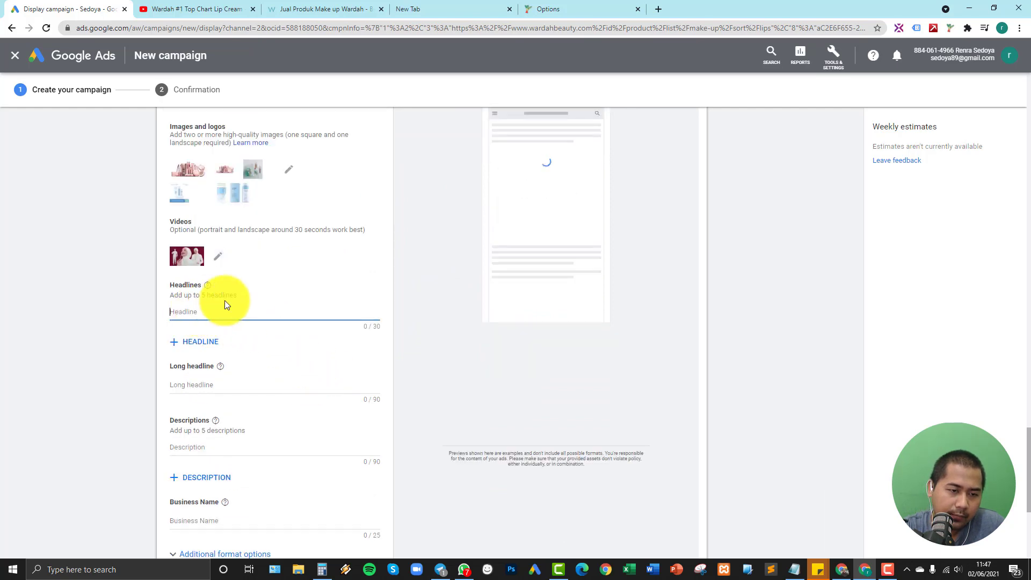
left_click(223, 7)
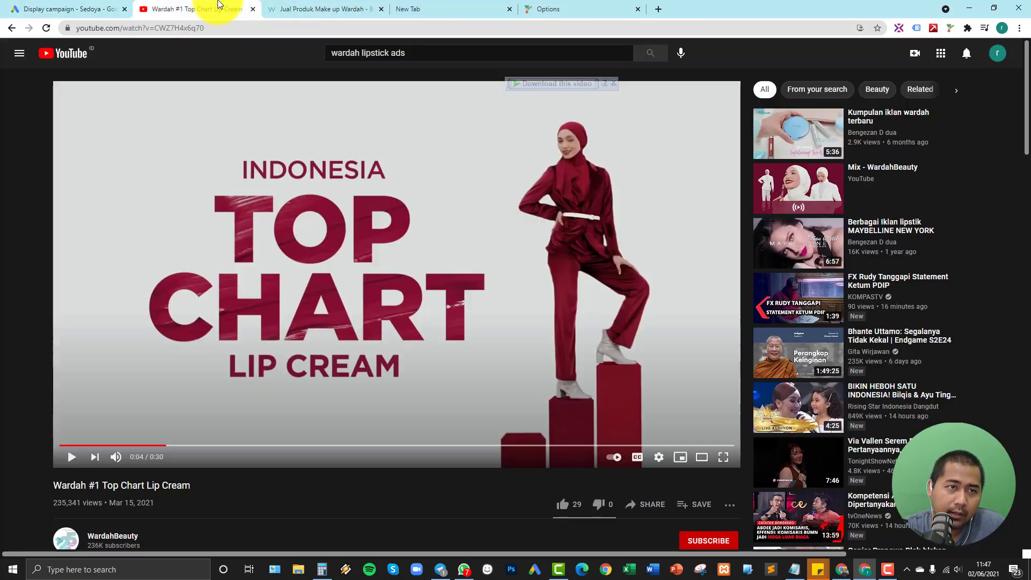
left_click(322, 7)
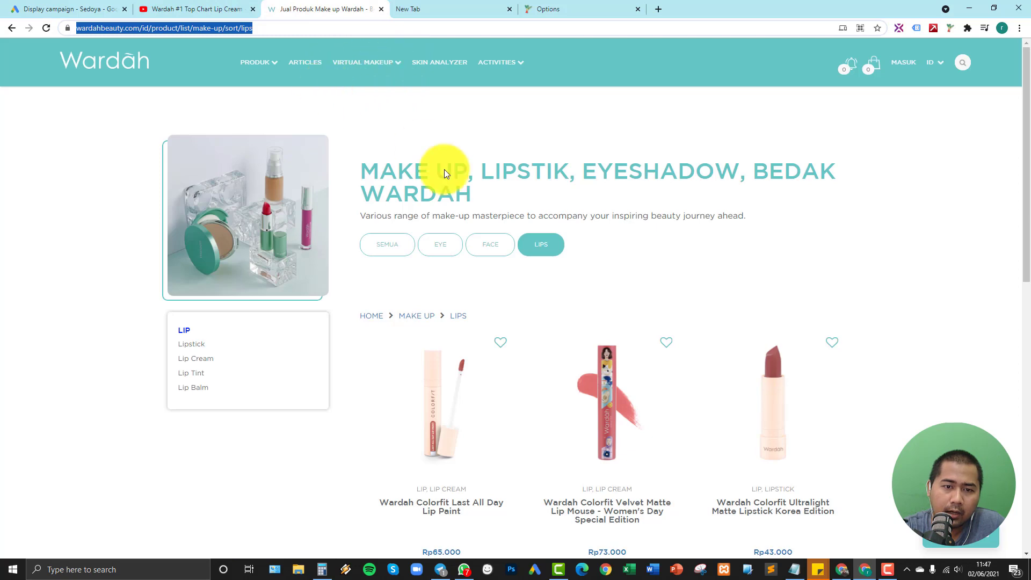
left_click(438, 7)
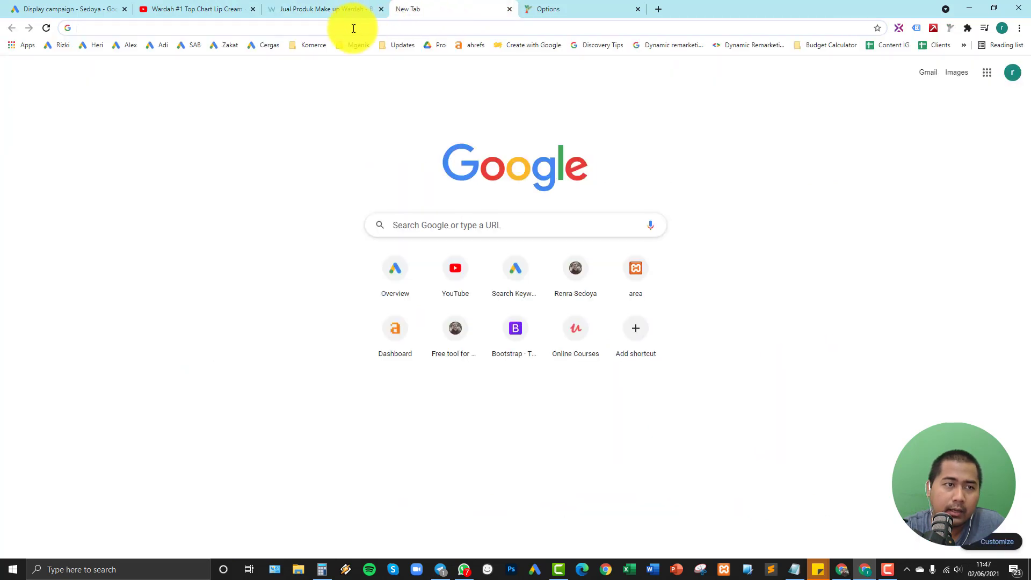
left_click(363, 2)
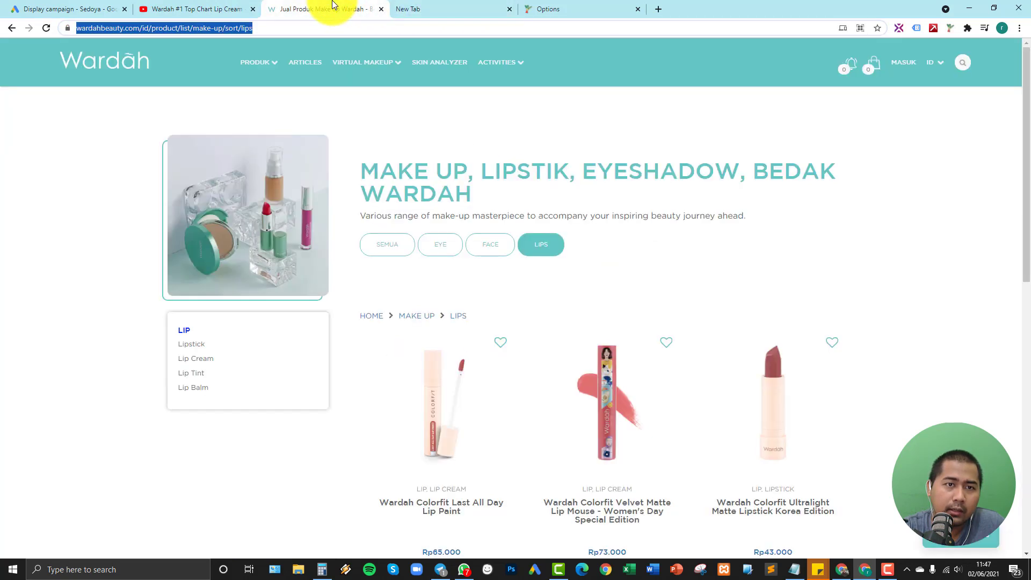
left_click(199, 4)
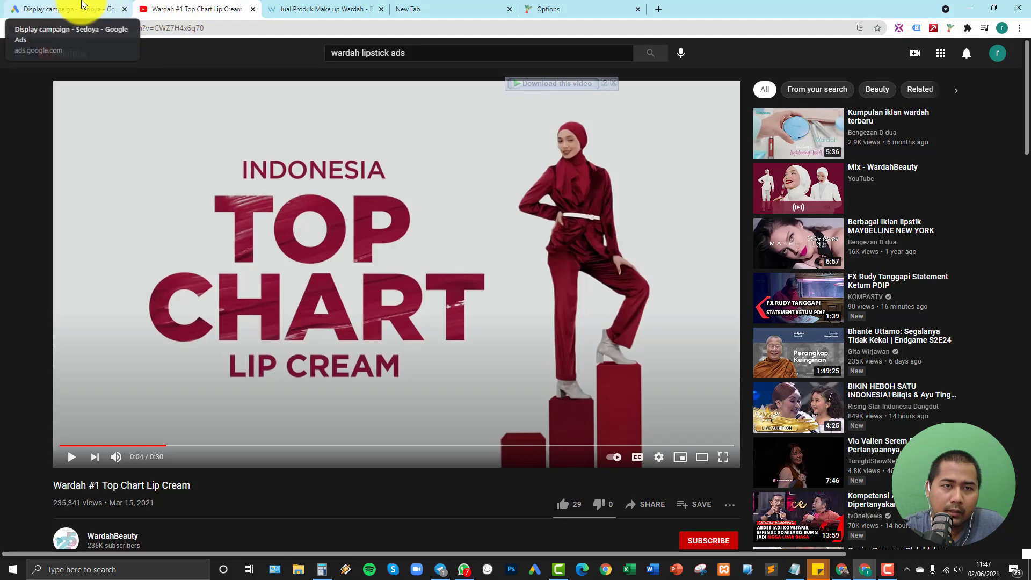
left_click(84, 5)
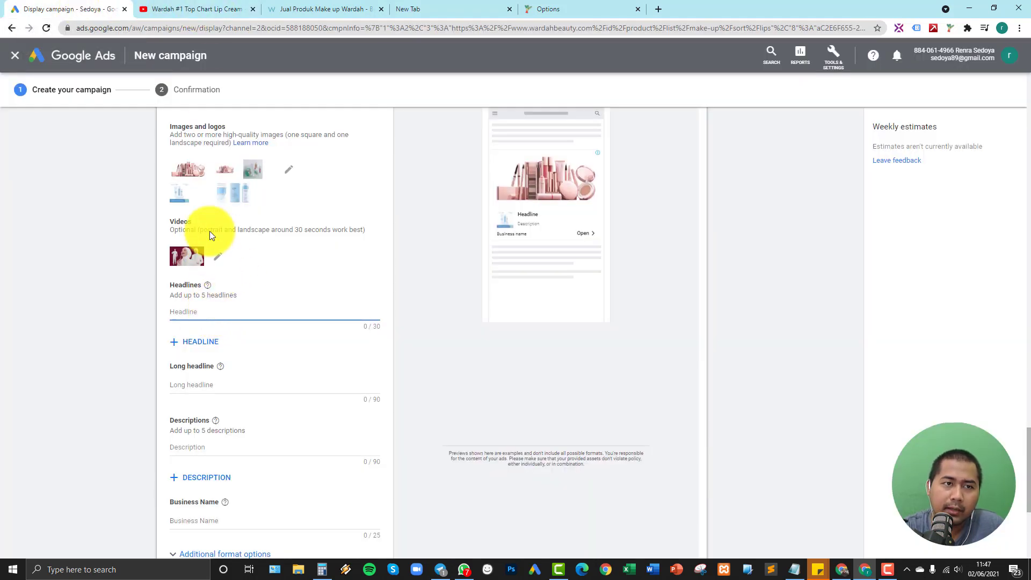
Switch to the Wardah lips catalogue and open the Wardah Colorfit Last All Day Lip Paint product in a separate tab.
left_click(284, 5)
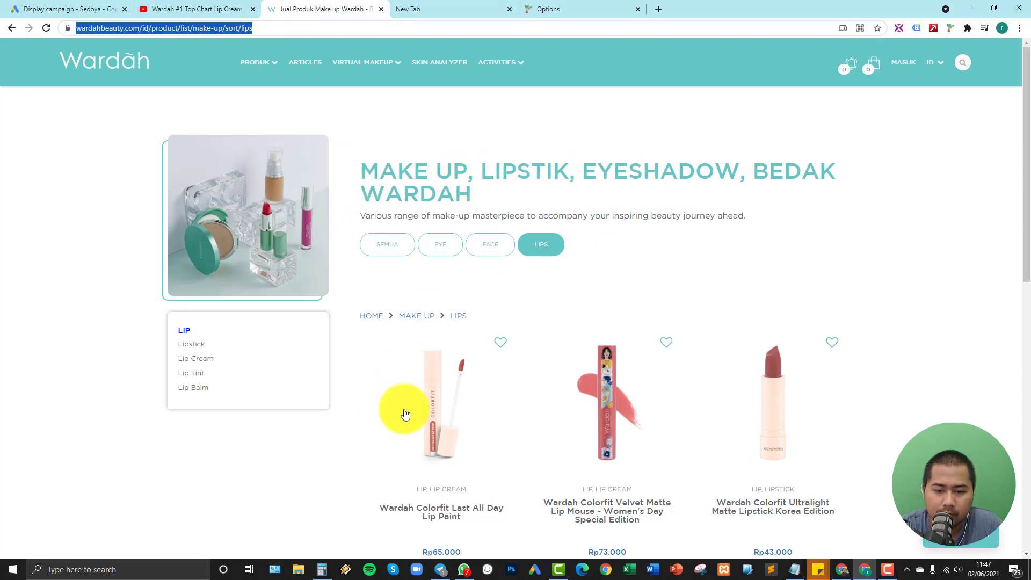
left_click(442, 418, "ctrl")
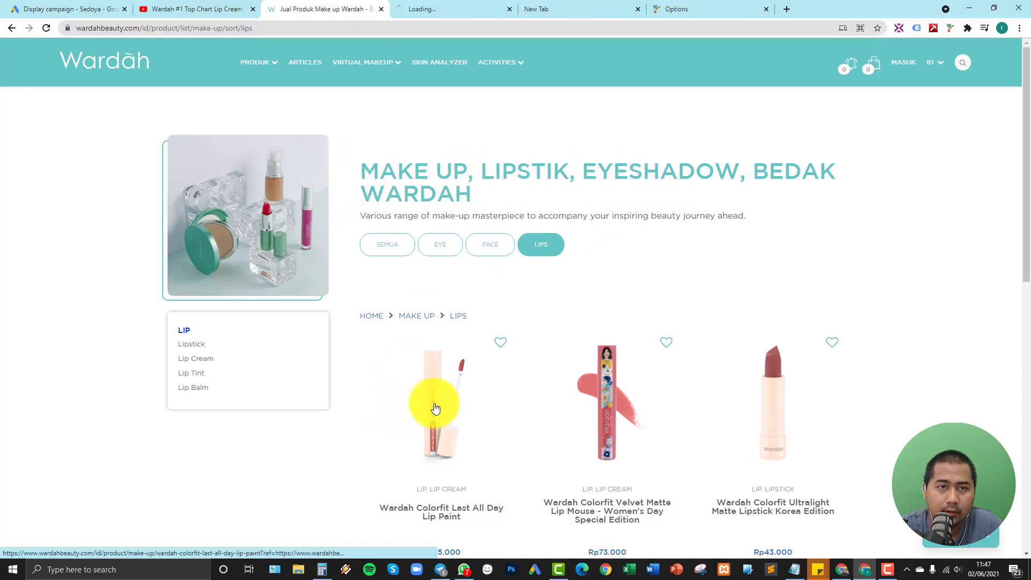
left_click(449, 9)
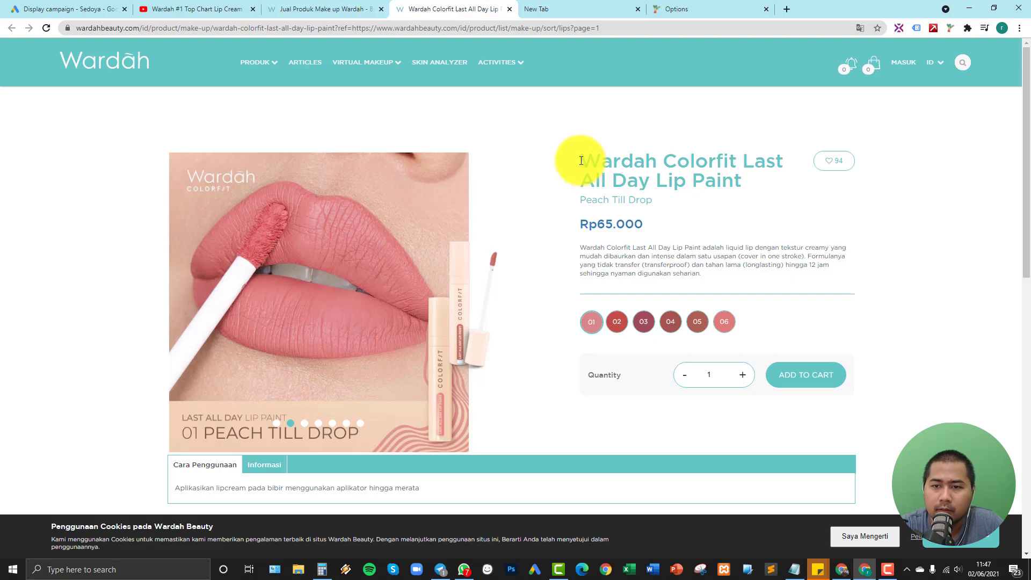
Copy "Wardah Colorfit Last" from the product title and enter it as the ad's first headline in Google Ads.
left_click_drag(582, 161, 784, 161)
key("ctrl+c")
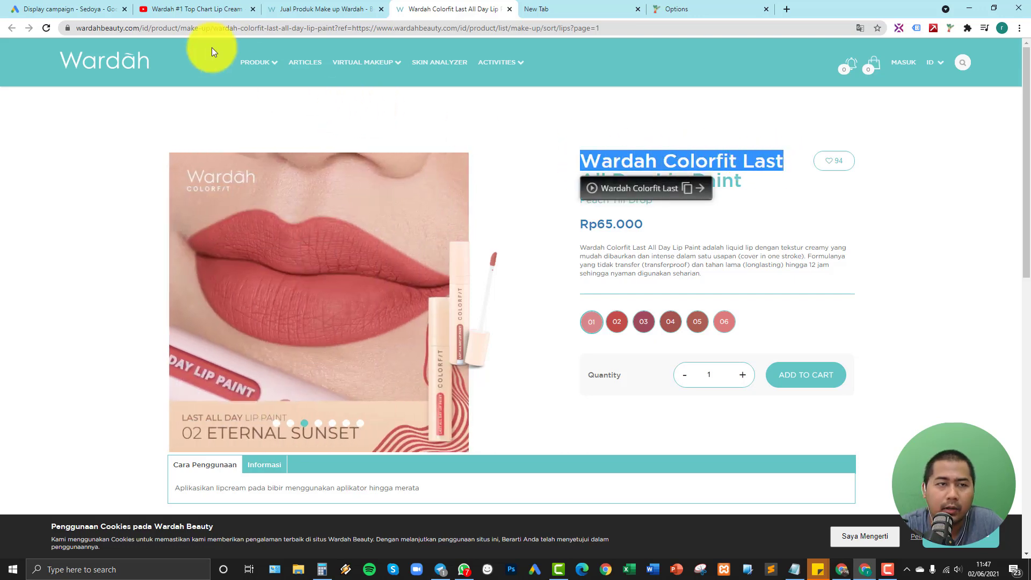
left_click(188, 9)
left_click(70, 8)
left_click(229, 313)
key("ctrl+v")
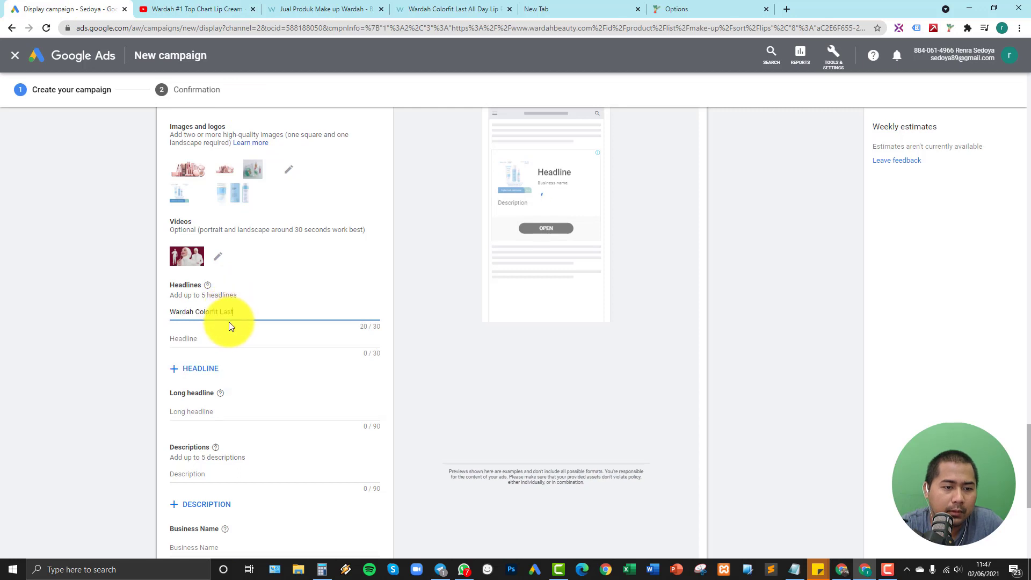
Copy "All Day Lip Paint" from the product page title and enter it as the ad's second headline.
left_click(427, 9)
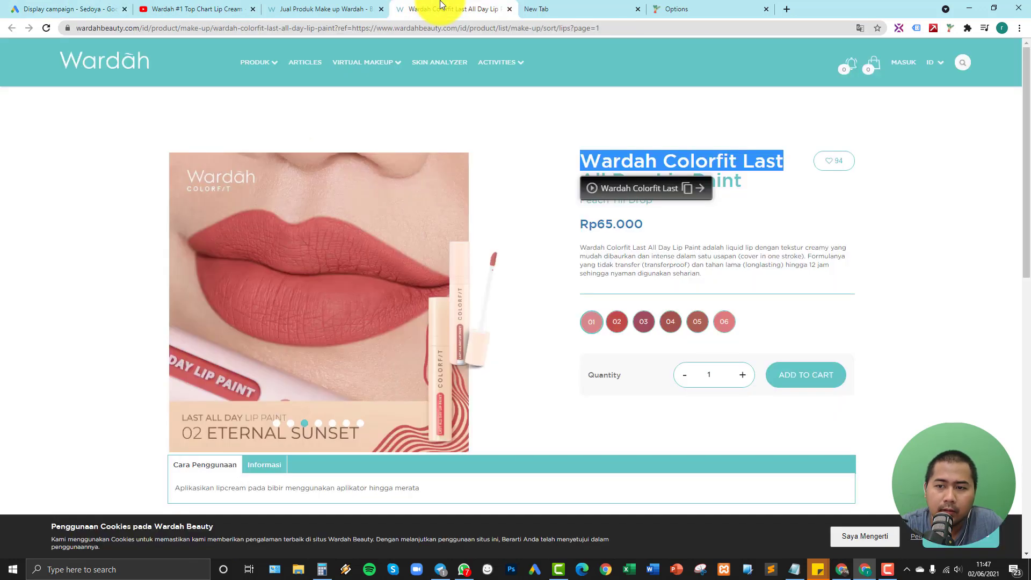
left_click(833, 248)
left_click_drag(588, 179, 742, 181)
key("ctrl+c")
left_click(70, 9)
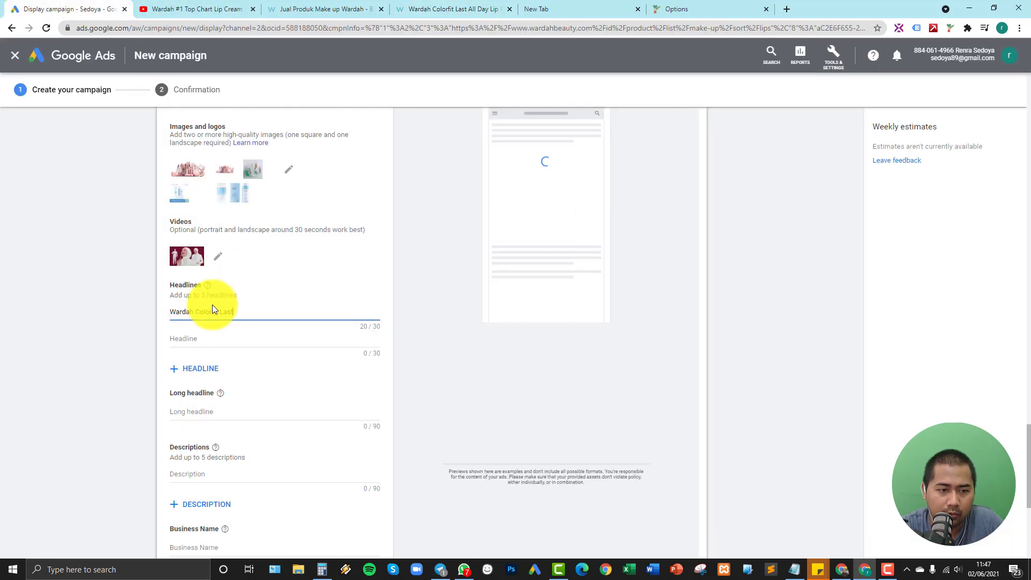
left_click(207, 336)
key("ctrl+v")
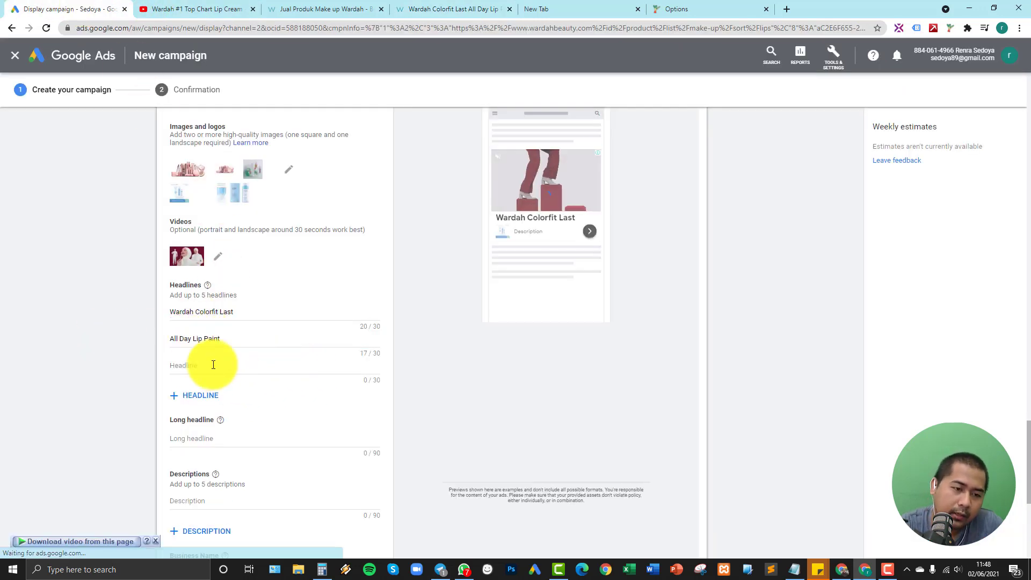
Add two more blank headline fields to the ad, making five headline fields.
left_click(194, 397)
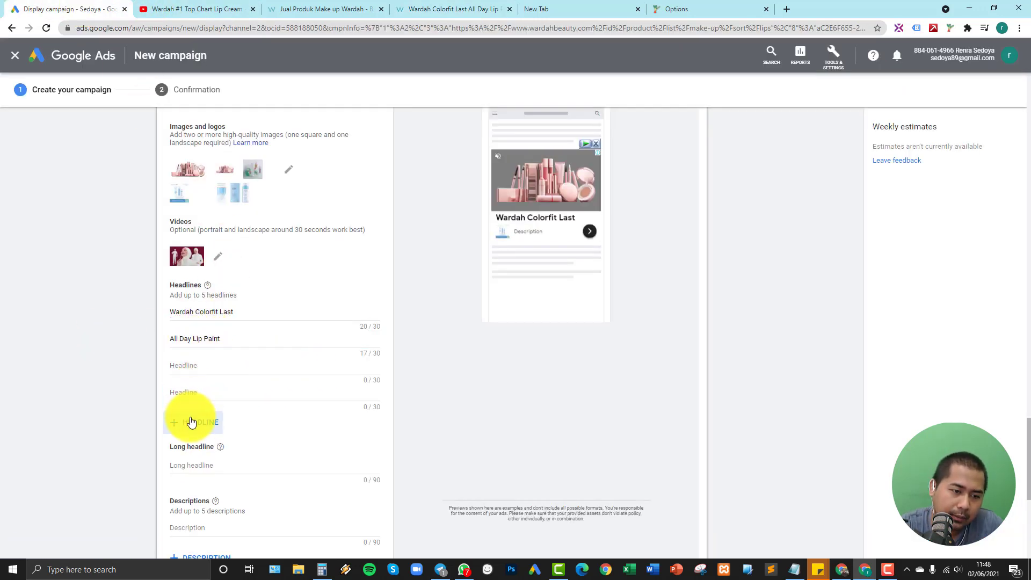
left_click(194, 422)
scroll(227, 440, "down", 2)
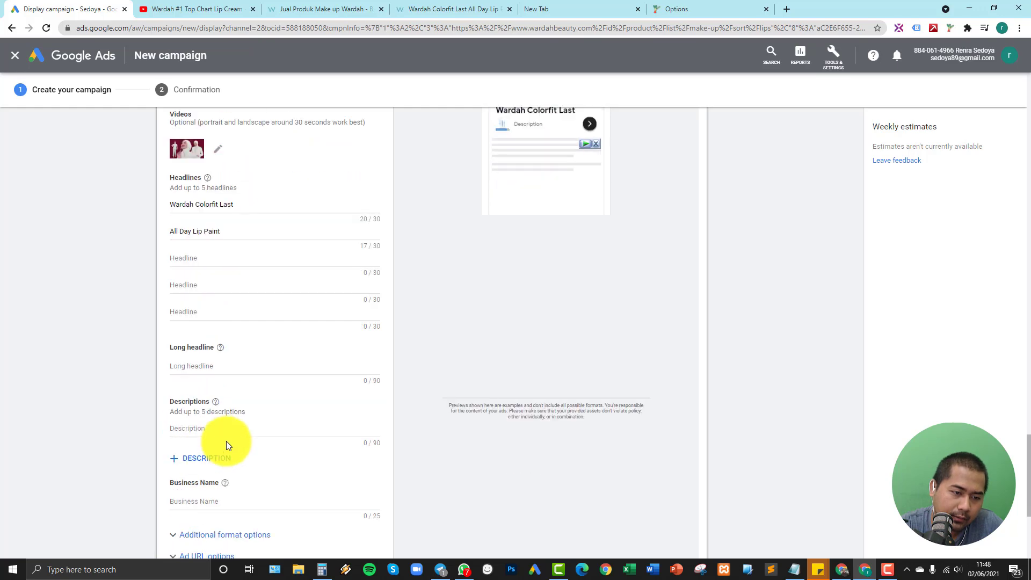
Copy the full title "Wardah Colorfit Last All Day Lip Paint" from the product page and enter it as the ad's long headline.
left_click(192, 357)
left_click(259, 204)
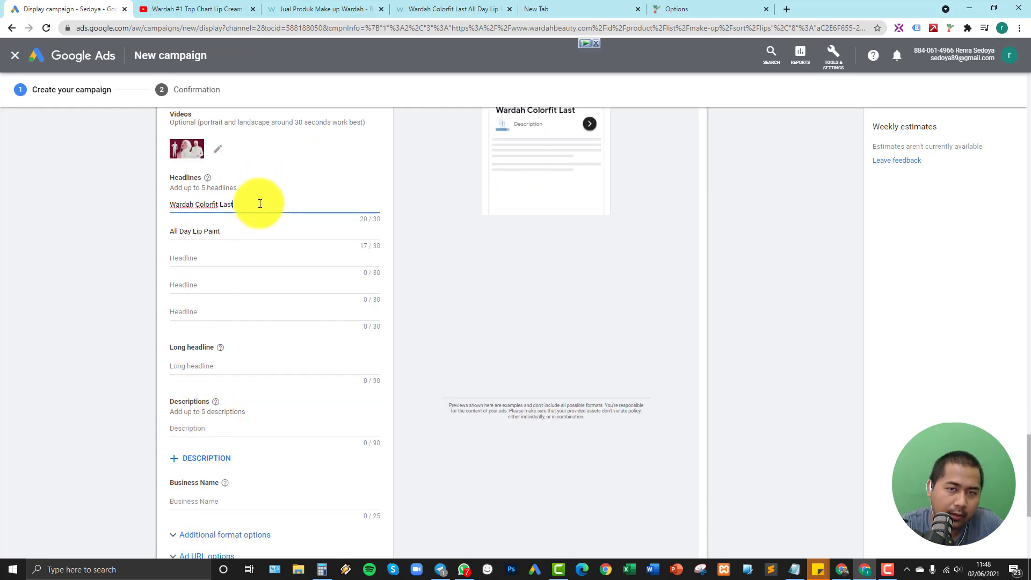
left_click(469, 7)
left_click_drag(582, 156, 719, 184)
key("ctrl+c")
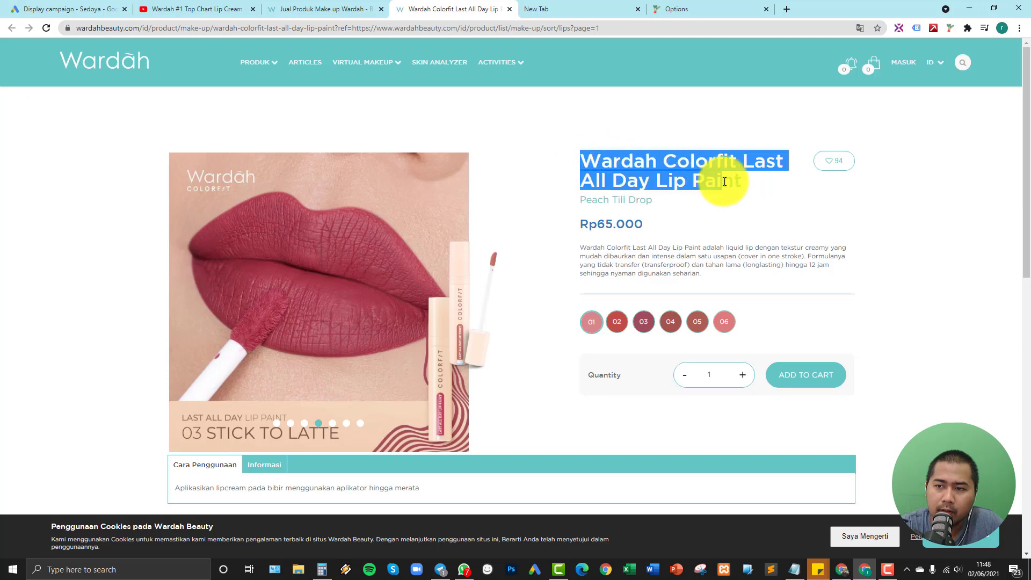
left_click(67, 12)
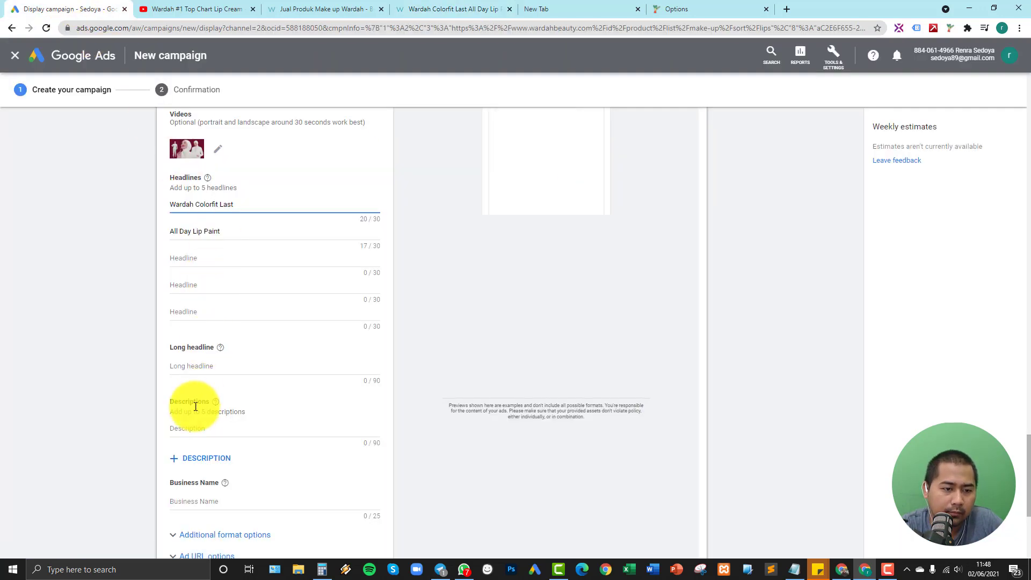
left_click(197, 363)
key("ctrl+v")
left_click(110, 364)
On the Wardah product page, copy the first sentence of the product description, through "(cover in one stroke).".
left_click(196, 433)
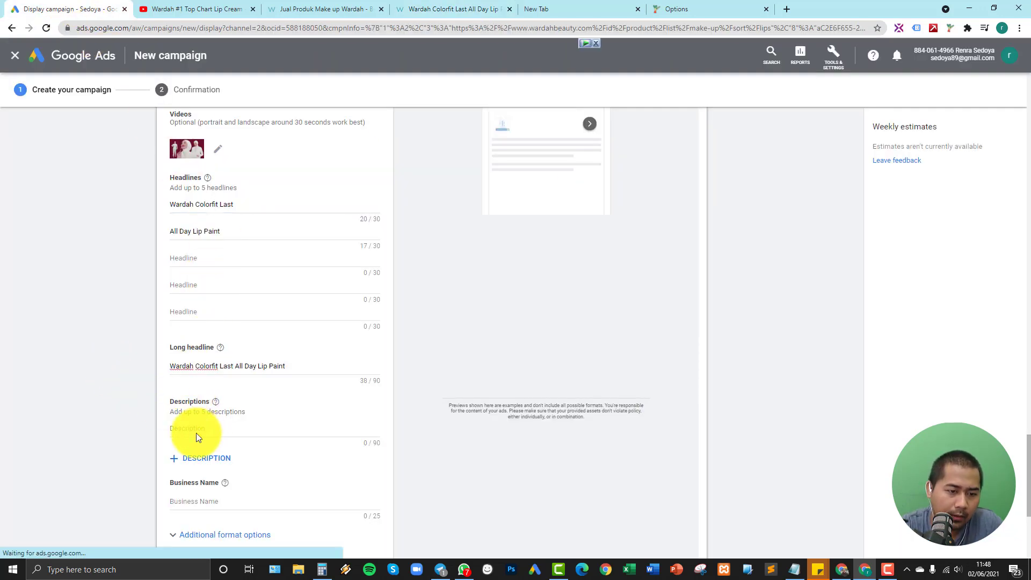
left_click(454, 8)
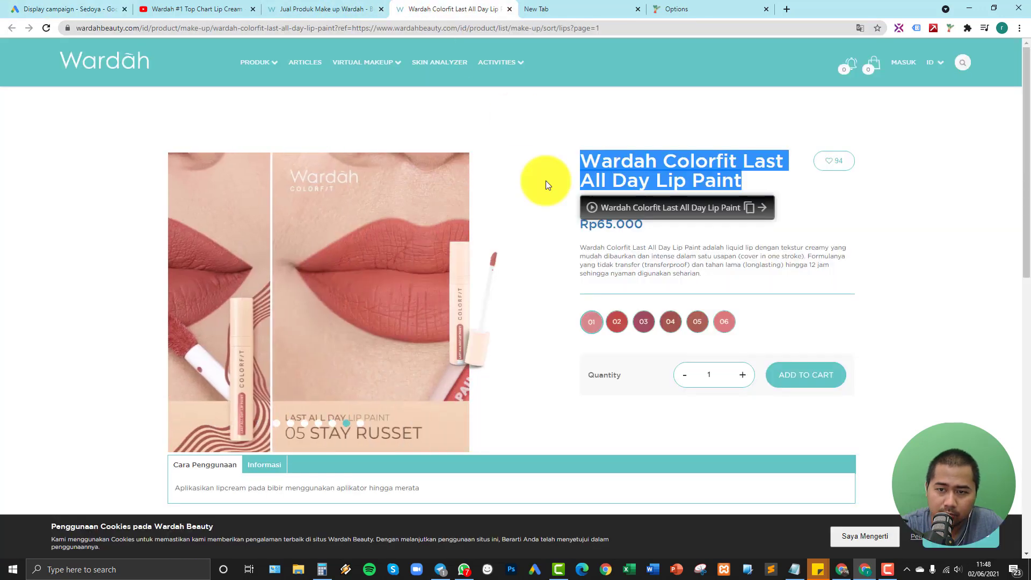
left_click(593, 259)
mouse_move(585, 247)
left_mouse_down()
mouse_move(759, 241)
mouse_move(804, 257)
left_mouse_up()
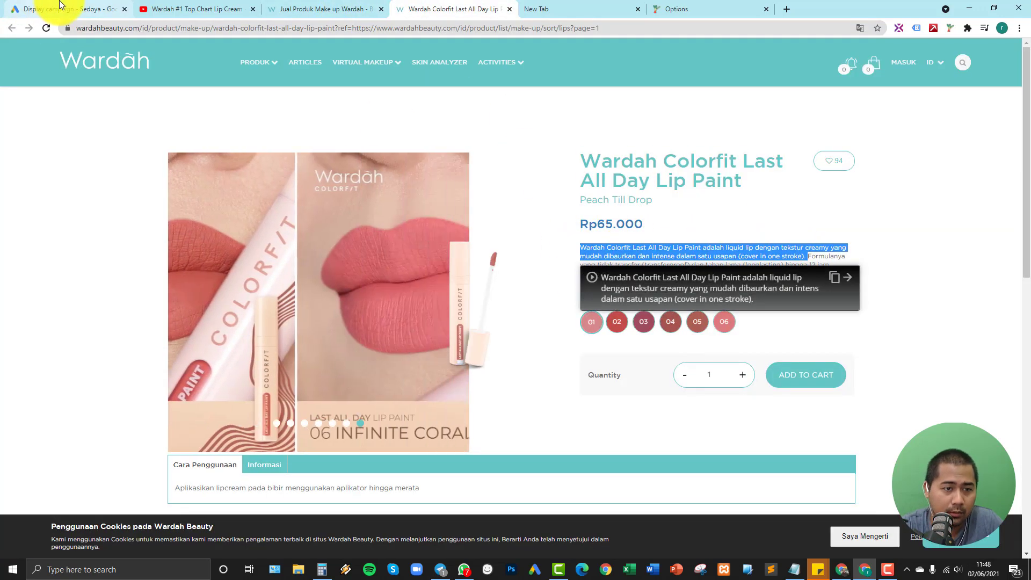
Add three more description fields to the ad in Google Ads and paste the copied sentence into the first description.
left_click(61, 7)
scroll(205, 431, "down", 3)
left_click(189, 298)
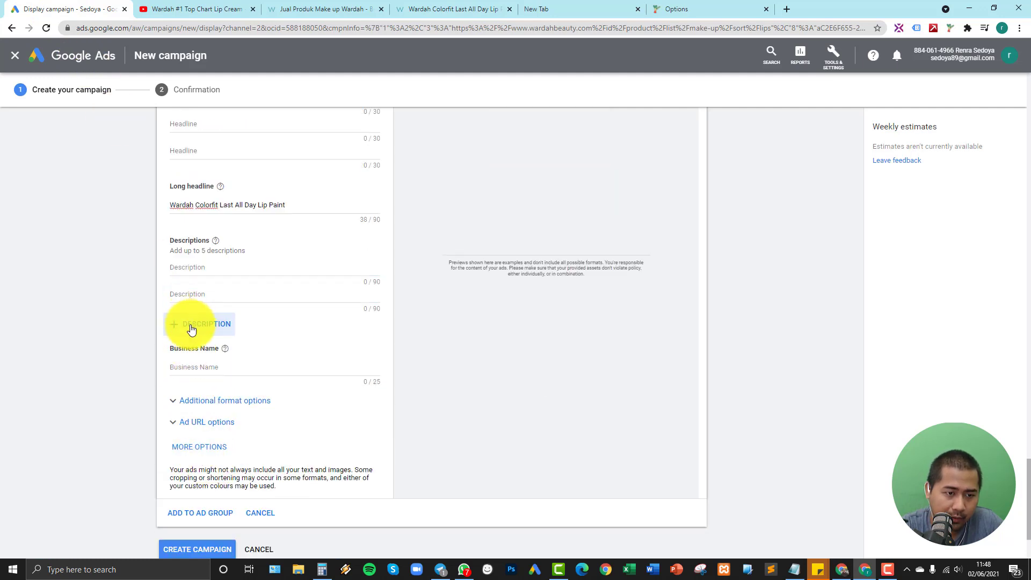
left_click(191, 325)
left_click(193, 350)
left_click(196, 276)
key("ctrl+v")
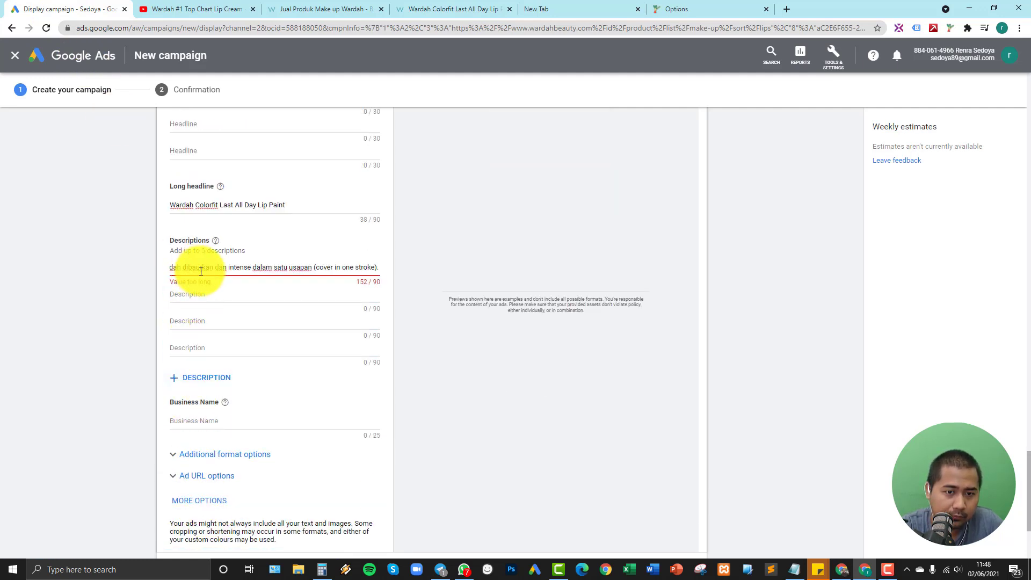
Shorten the first description so that it ends with "liquid lip dengan tekstur creamy yang mudah.".
left_click_drag(311, 266, 403, 267)
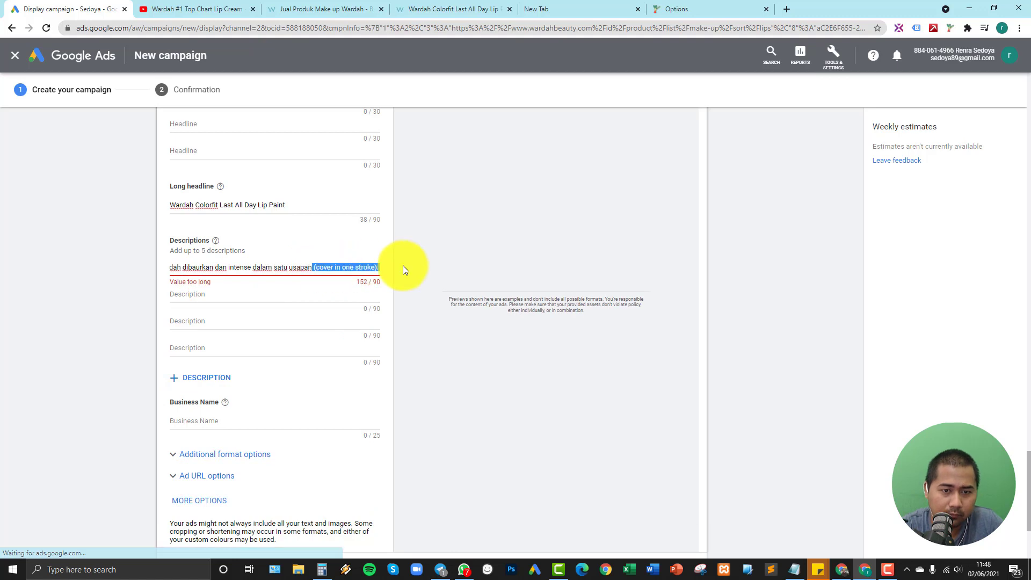
key("BackSpace")
left_click_drag(340, 279, 108, 273)
left_click(247, 266)
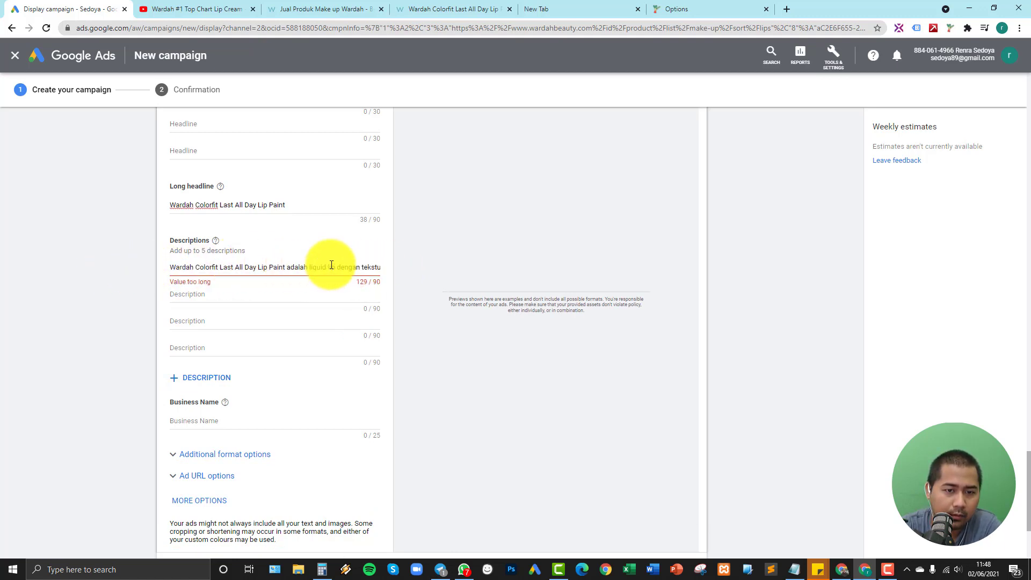
left_click_drag(333, 266, 449, 264)
left_click(317, 266)
left_click_drag(318, 267, 430, 267)
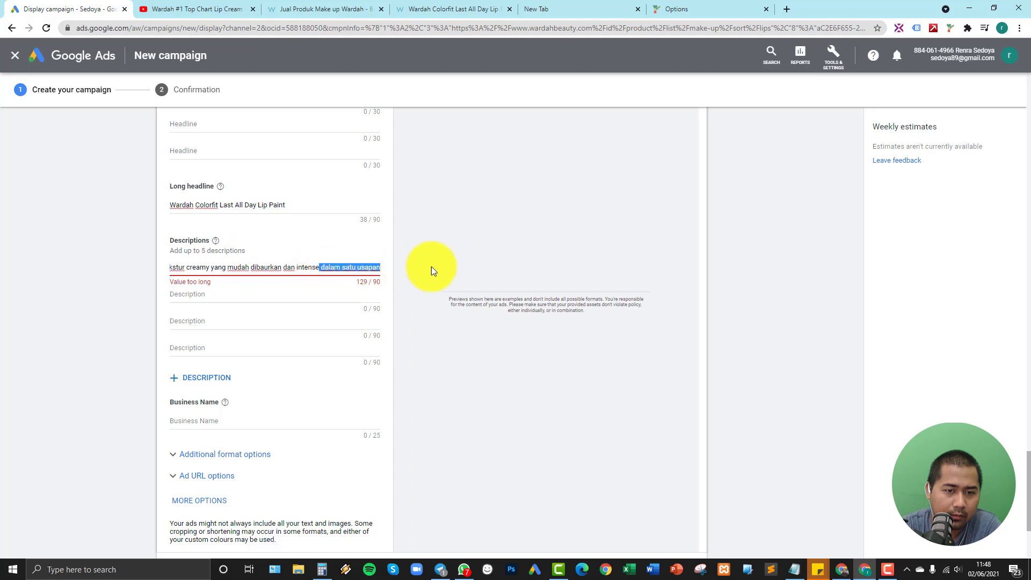
key("BackSpace")
left_click_drag(311, 268, 454, 266)
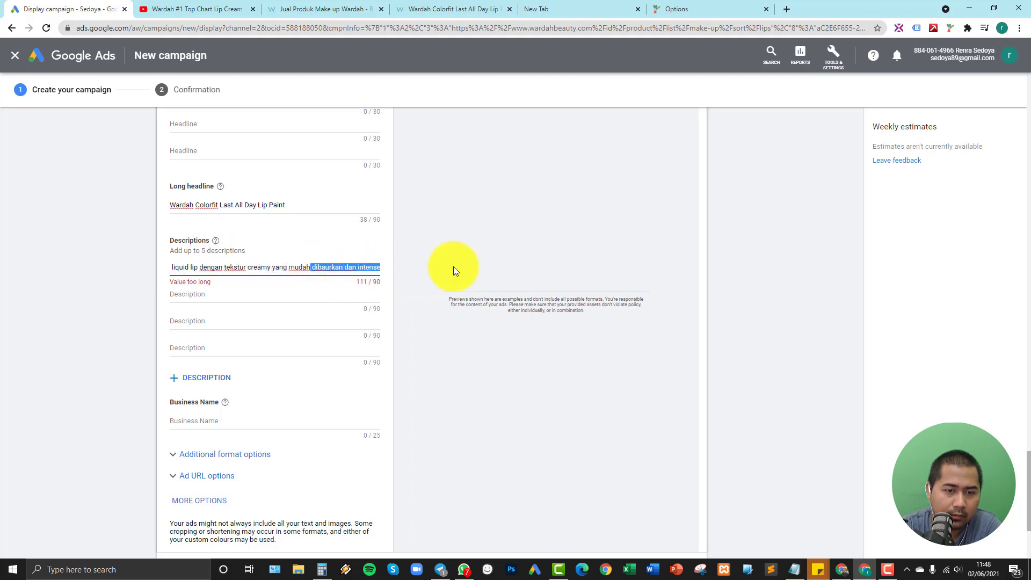
key("BackSpace")
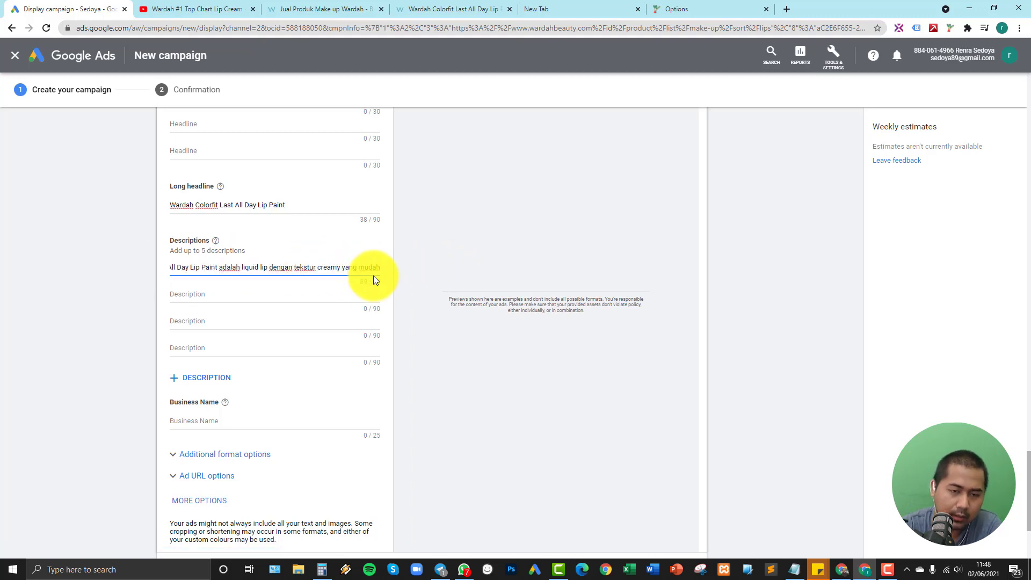
type("..")
key("BackSpace")
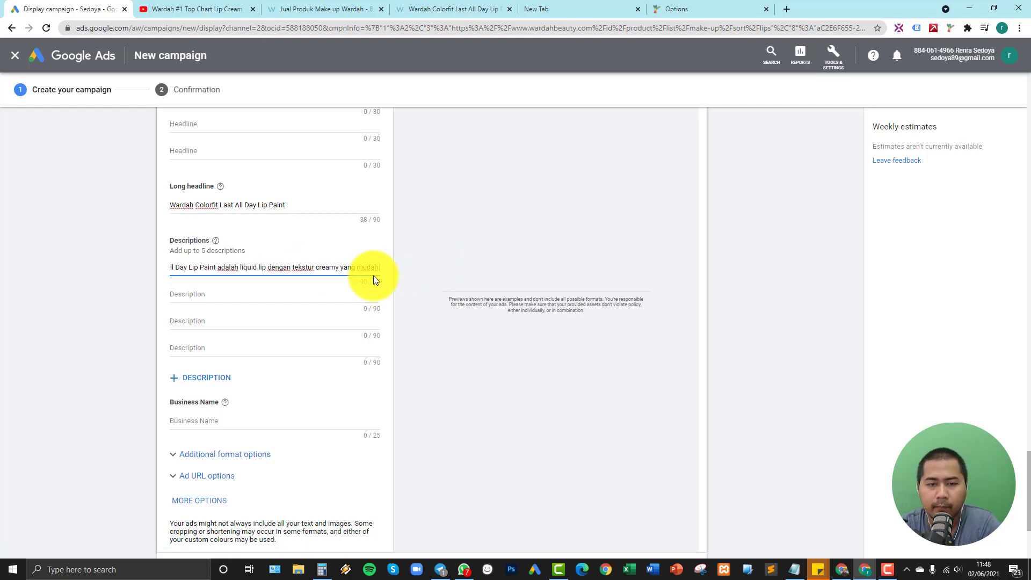
Copy the rest of the product description, from "Formulanya" to "seharian.", from the Wardah page and paste it into the ad's second description.
left_click(233, 298)
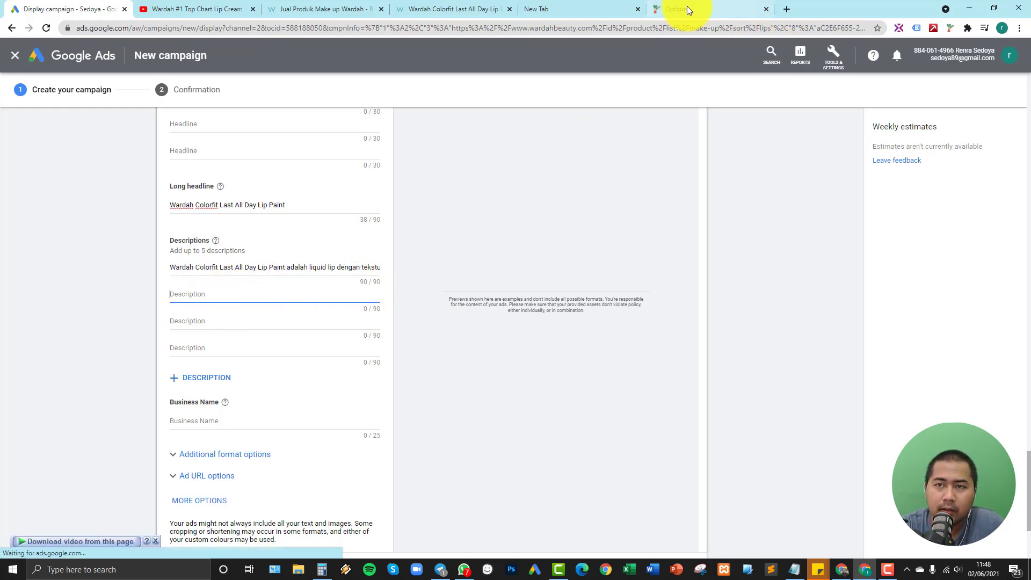
left_click(688, 7)
left_click(580, 7)
left_click(480, 5)
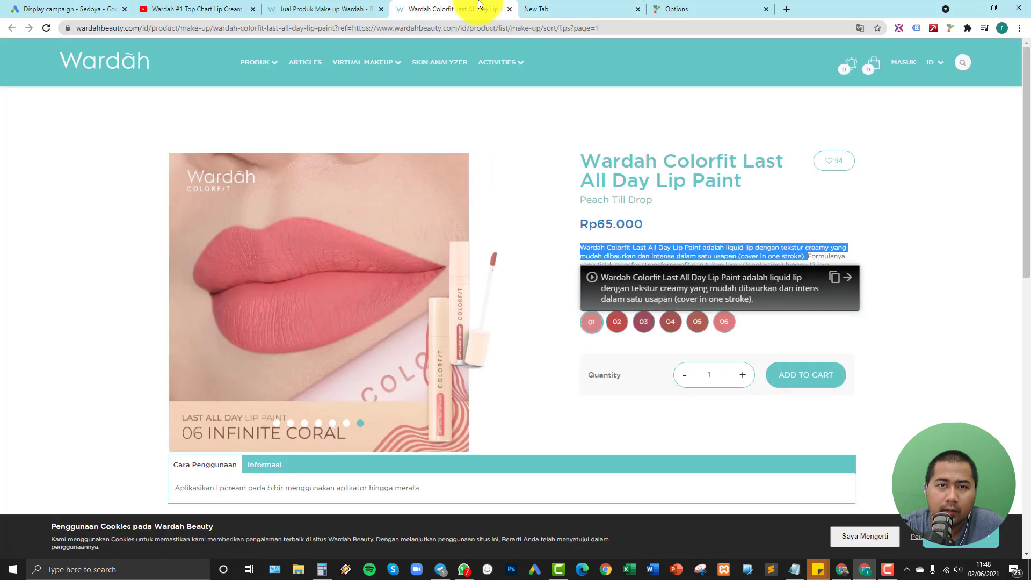
left_click(760, 237)
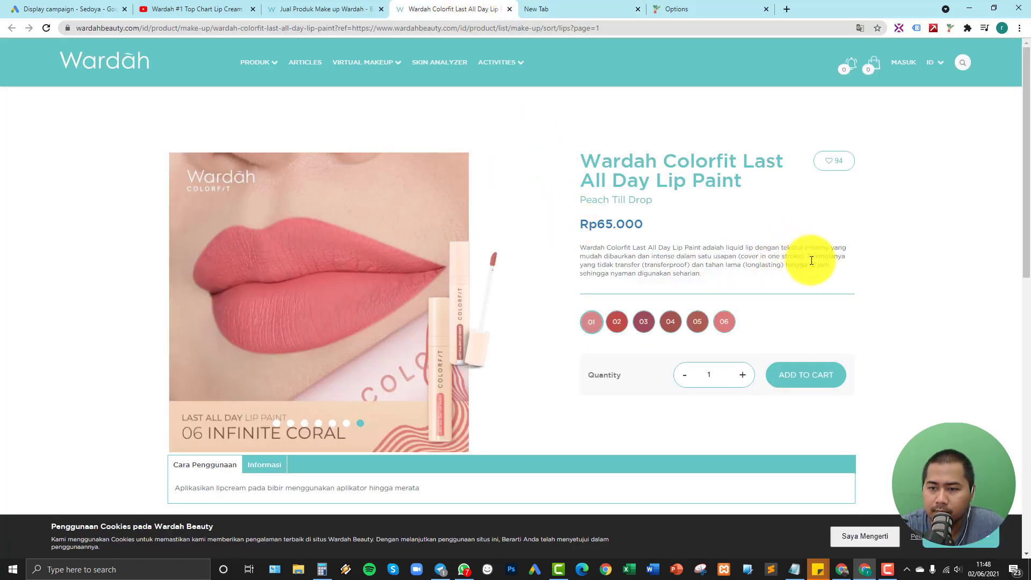
left_click_drag(812, 260, 813, 276)
left_click(70, 6)
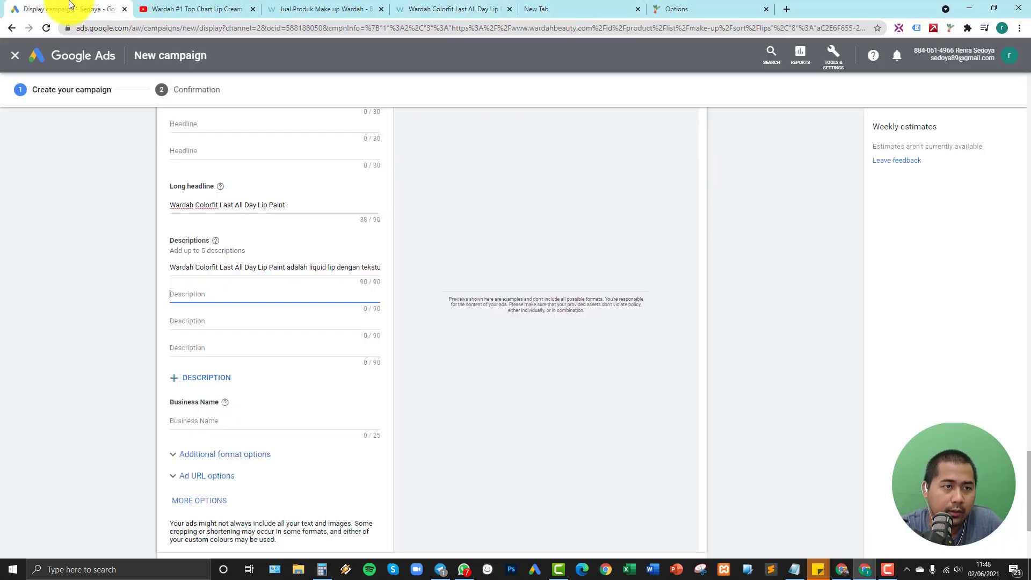
key("ctrl+v")
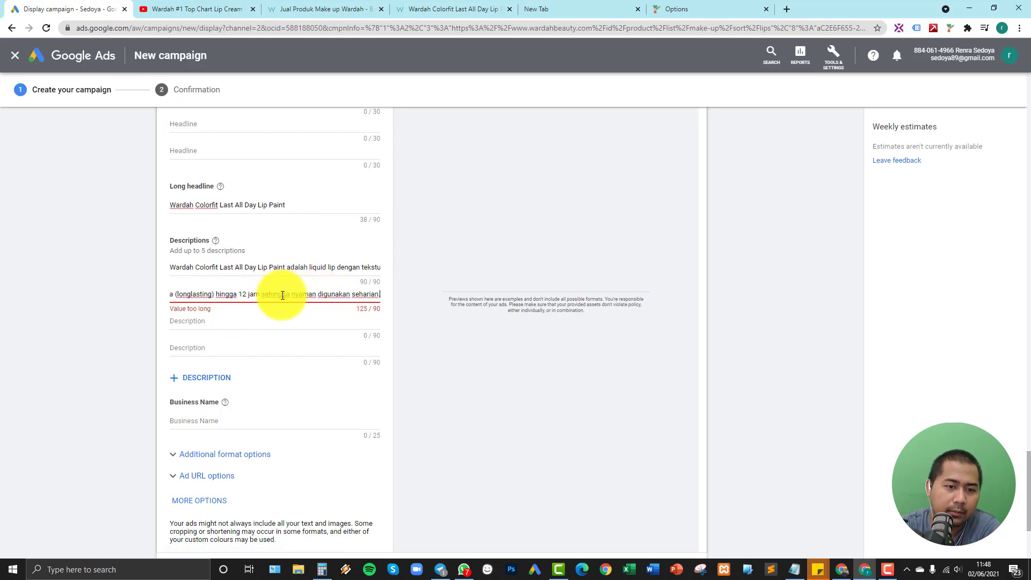
Shorten the second description to "Formulanya yang tidak transfer (transferproof) dan tahan lama (longlasting).".
left_click_drag(263, 294, 449, 301)
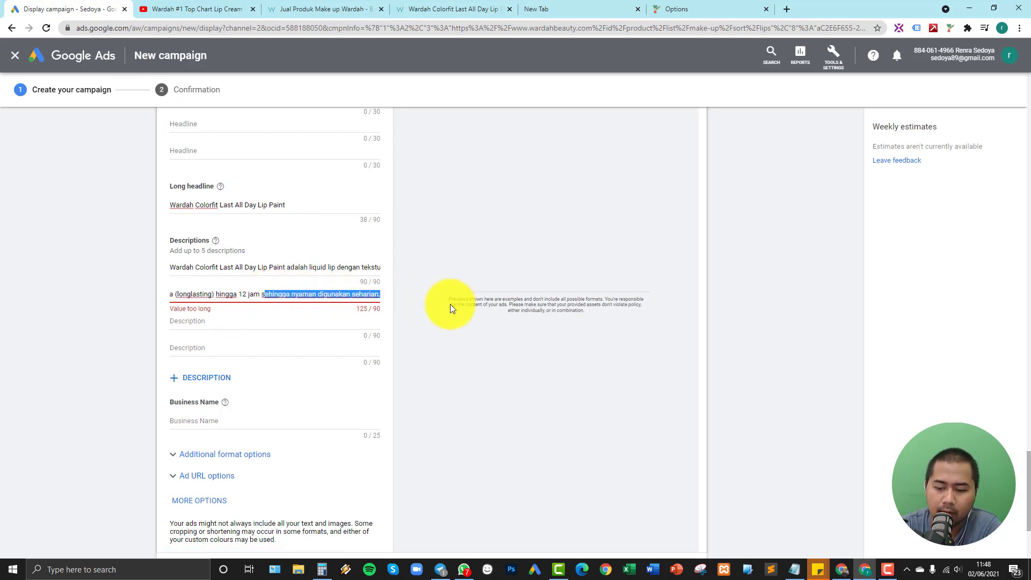
key("BackSpace")
left_click_drag(358, 295, 330, 293)
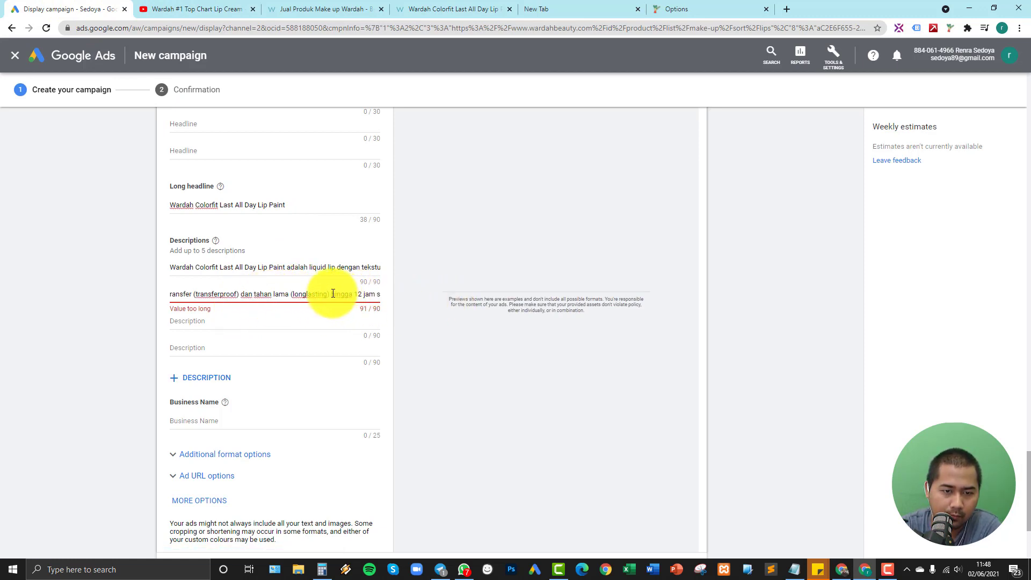
key("BackSpace")
type(".")
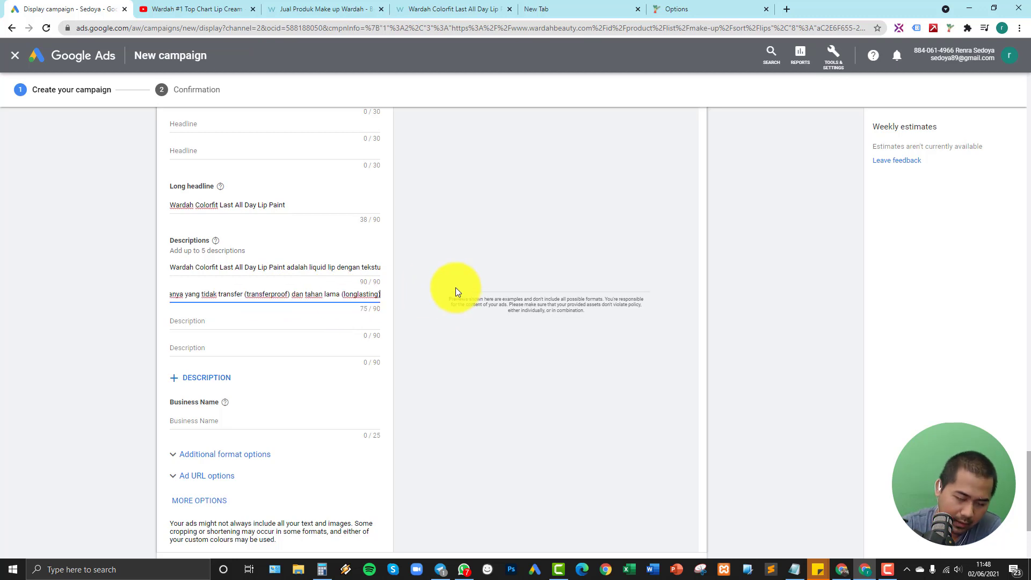
left_click_drag(247, 299, 168, 293)
left_click_drag(236, 262, 118, 260)
left_click(118, 257)
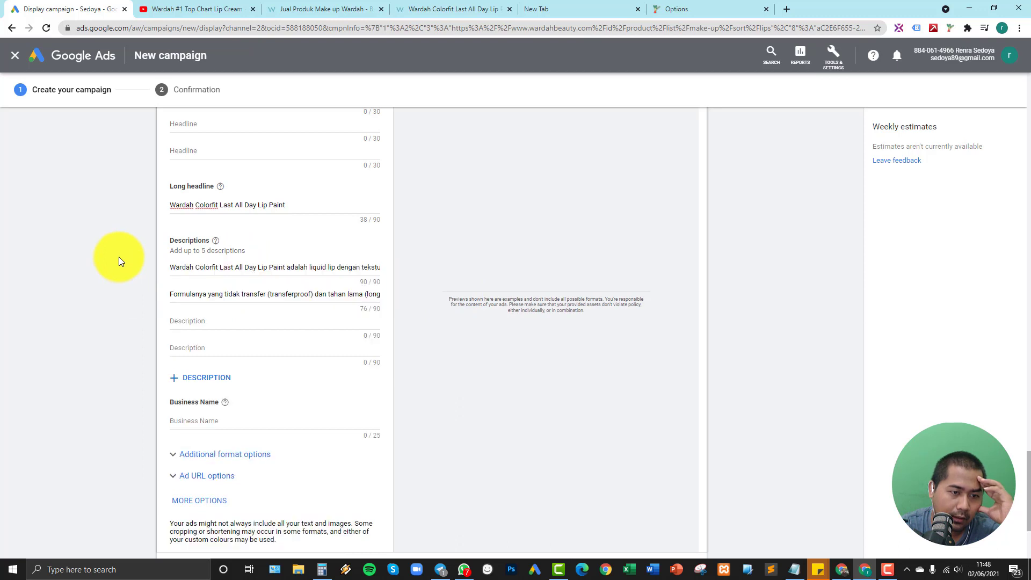
left_click(98, 311)
Add a fifth description field and set the ad's business name to "Wardah".
left_click(191, 377)
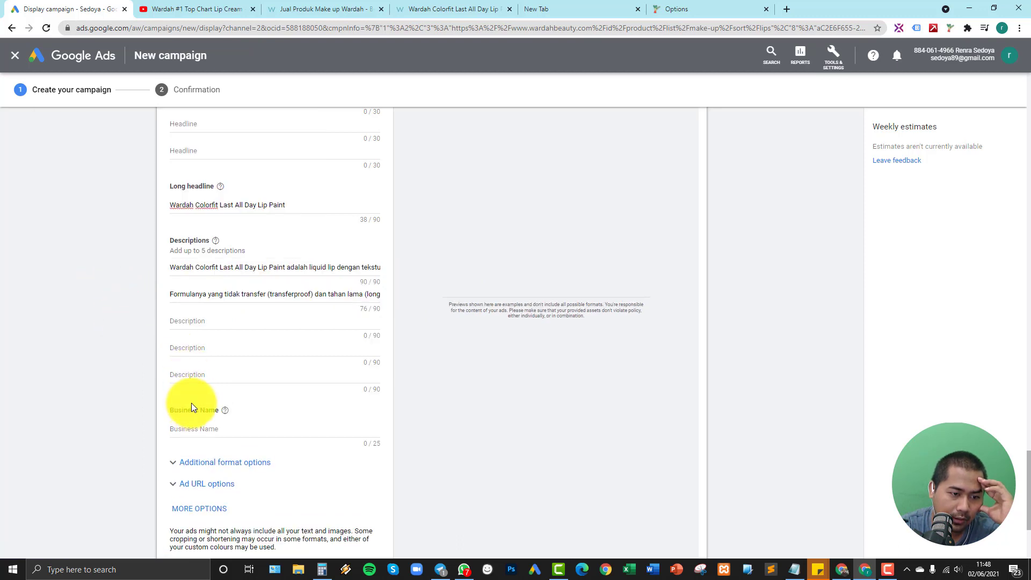
left_click(206, 429)
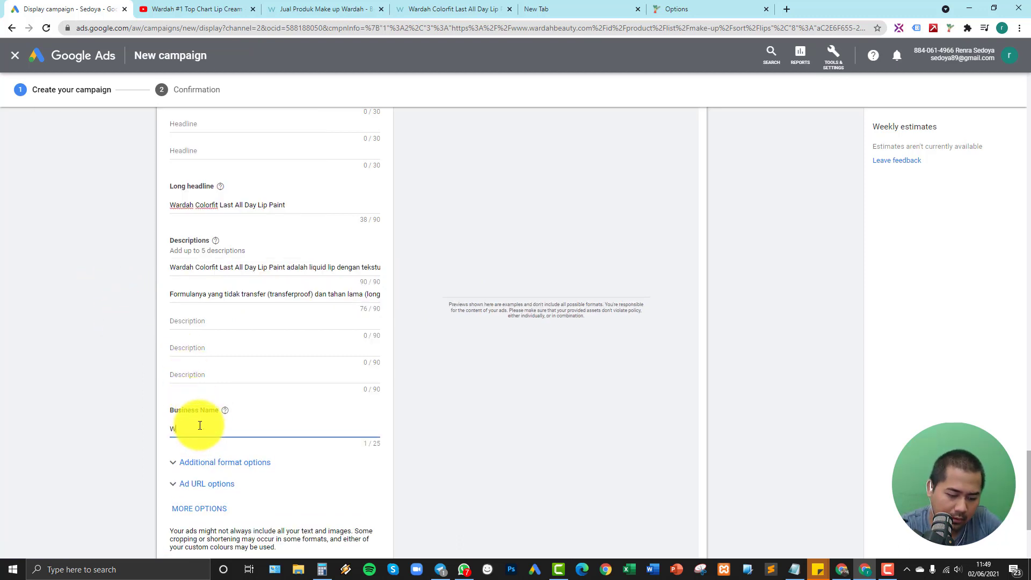
type("Wardah")
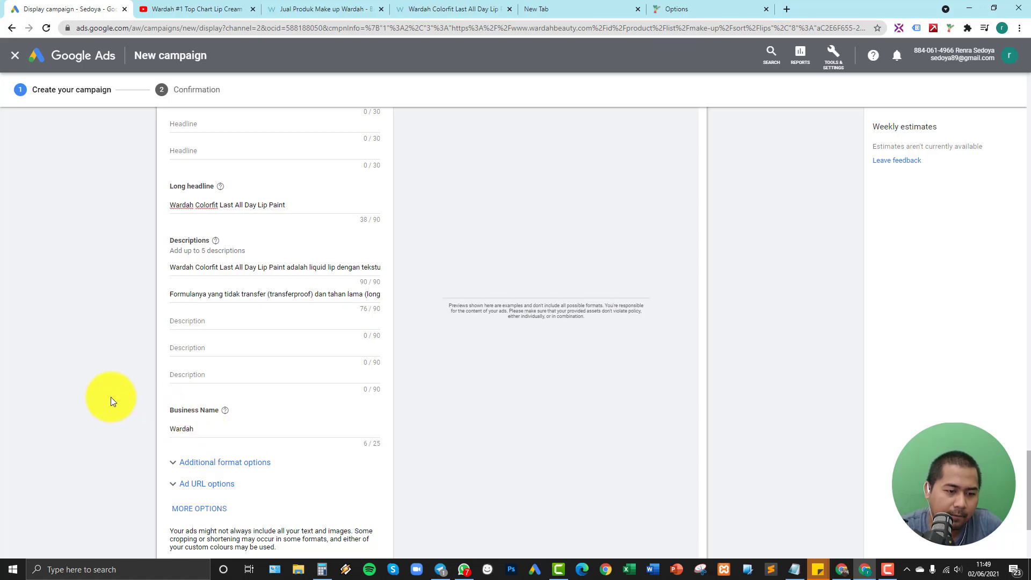
Preview the ad in the desktop layout for websites and apps and on Google properties.
scroll(228, 416, "up", 15)
scroll(232, 417, "down", 10)
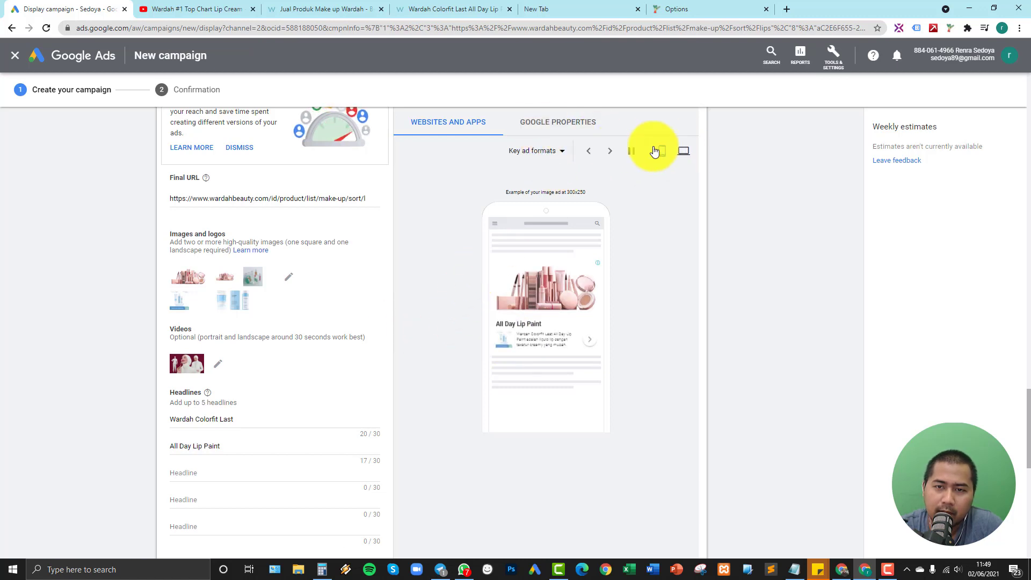
left_click(684, 152)
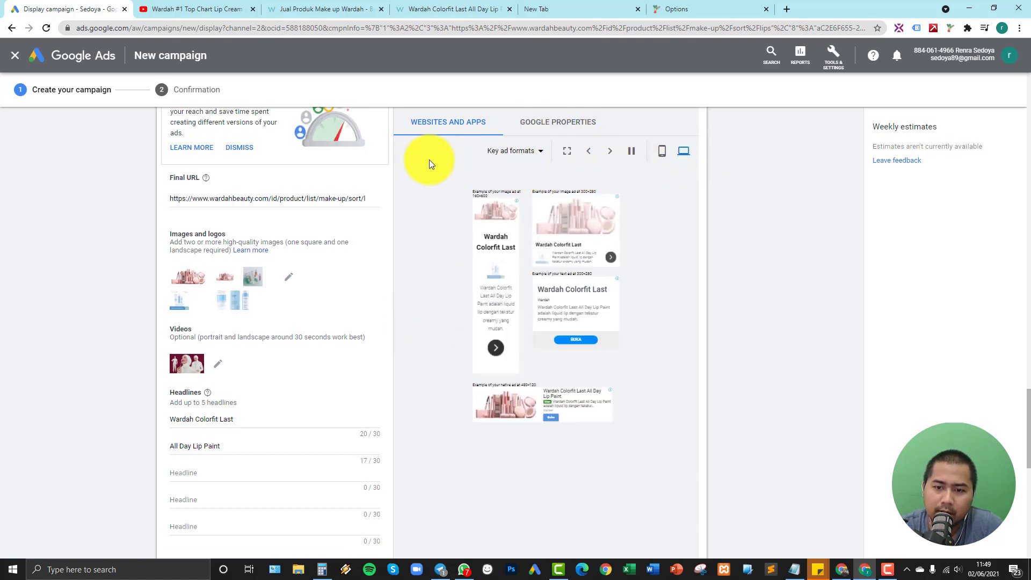
left_click(560, 123)
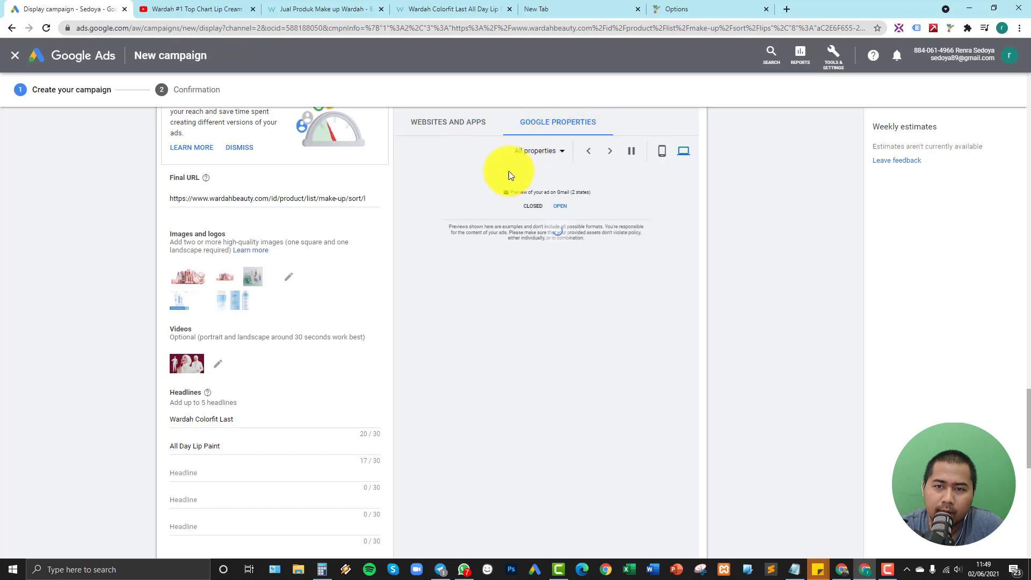
Preview the ad on websites and apps as image ads, text ads, native ads and video ads.
left_click(474, 136)
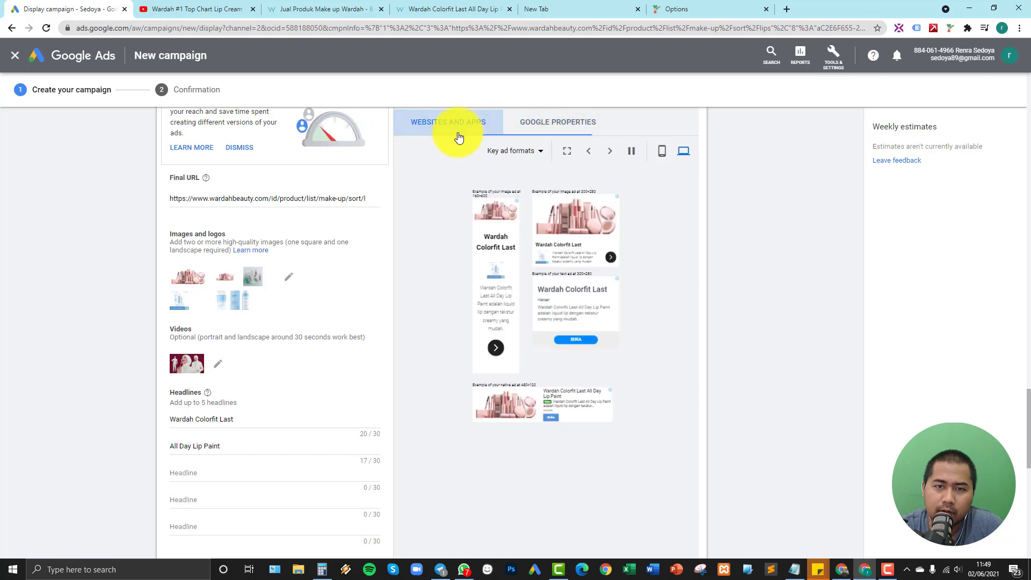
left_click(537, 154)
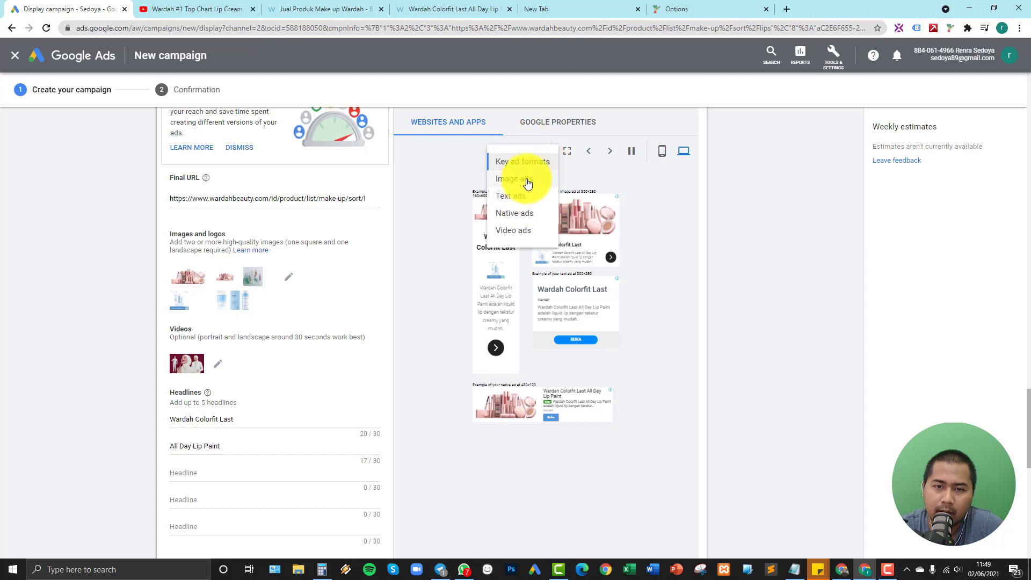
left_click(524, 180)
left_click(538, 156)
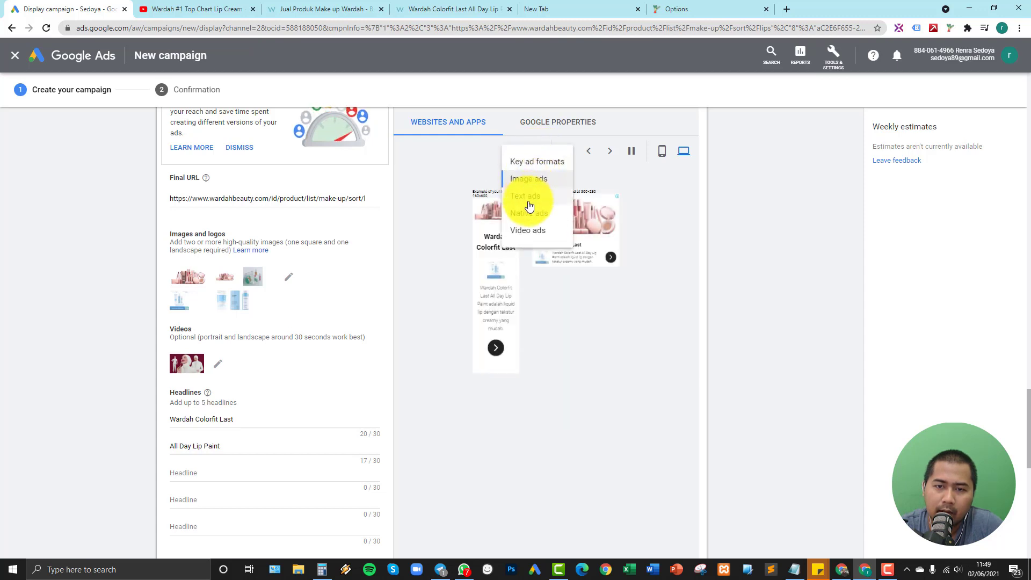
left_click(534, 194)
left_click(542, 161)
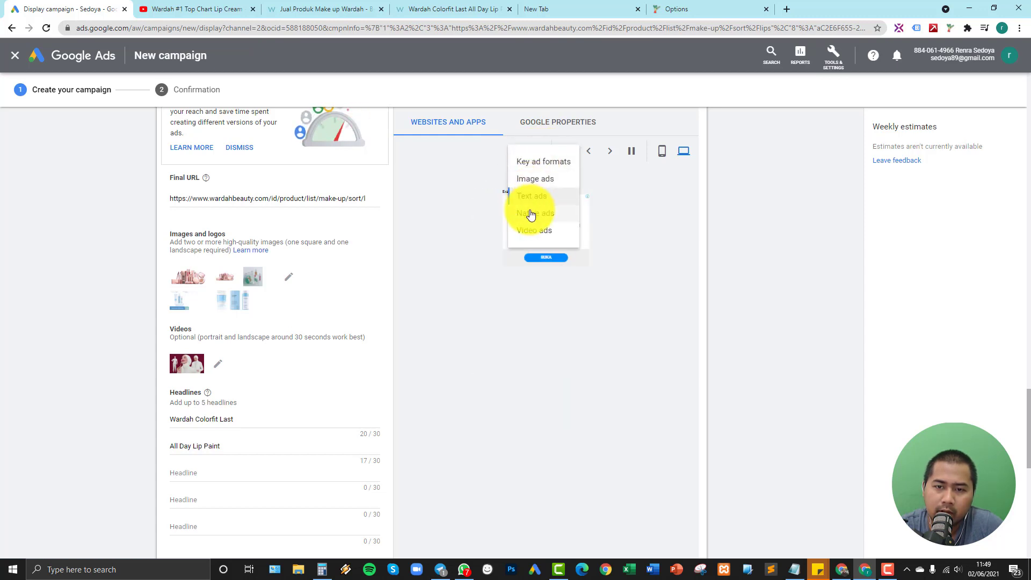
left_click(530, 213)
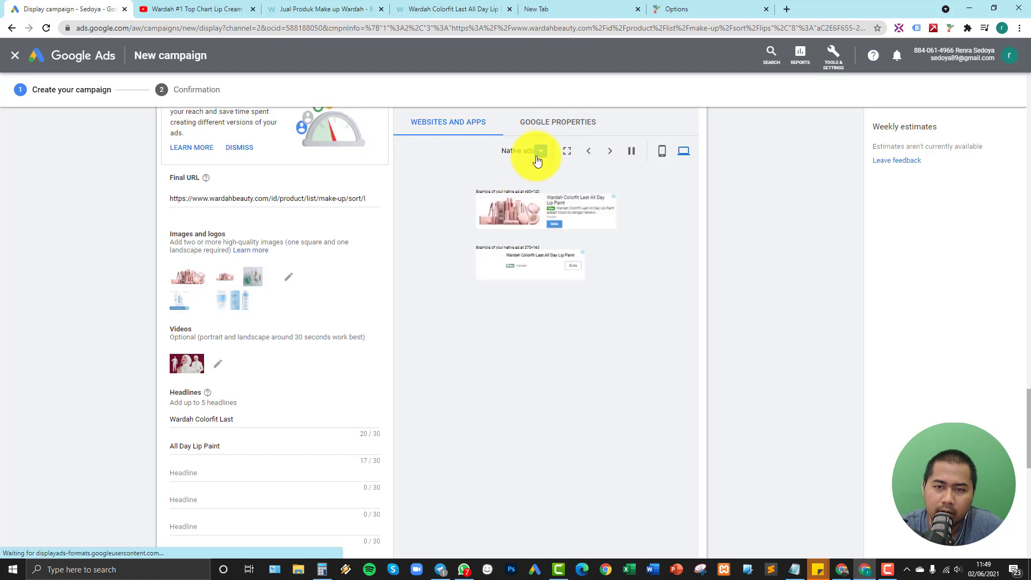
left_click(537, 155)
left_click(531, 231)
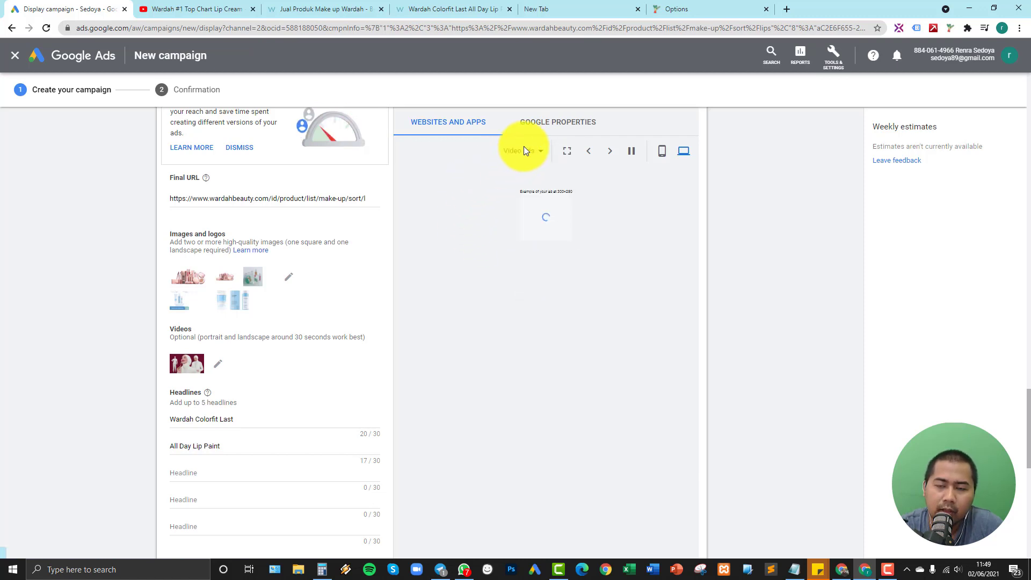
Preview the ad on Google properties as it shows on YouTube and in Google Mail.
left_click(567, 127)
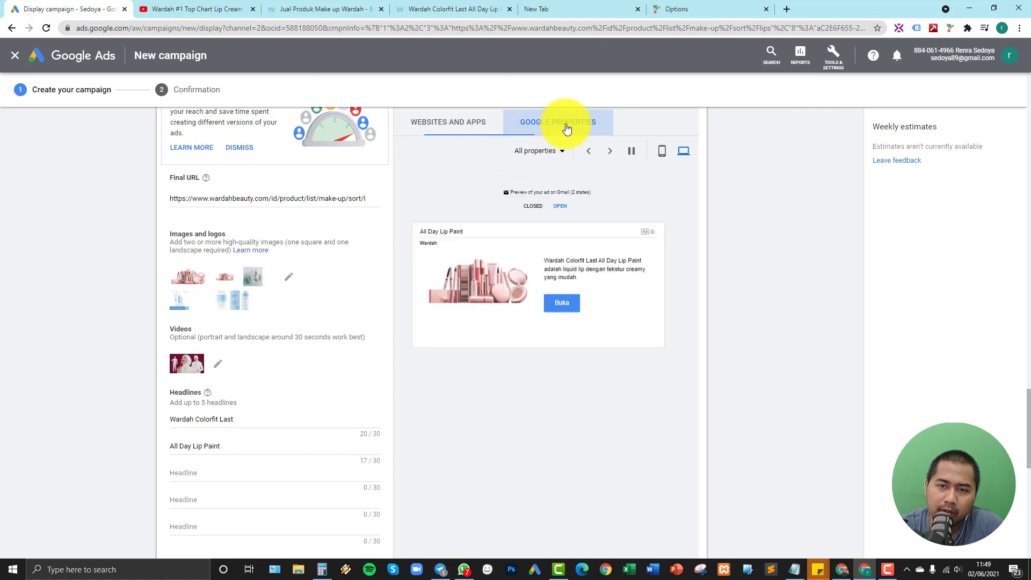
left_click(549, 152)
left_click(540, 174)
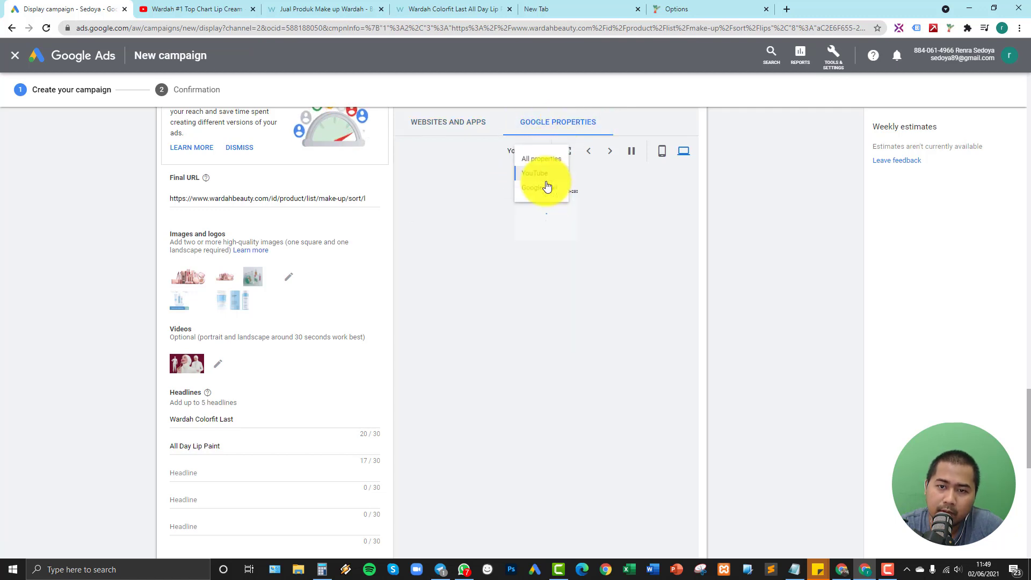
left_click(534, 154)
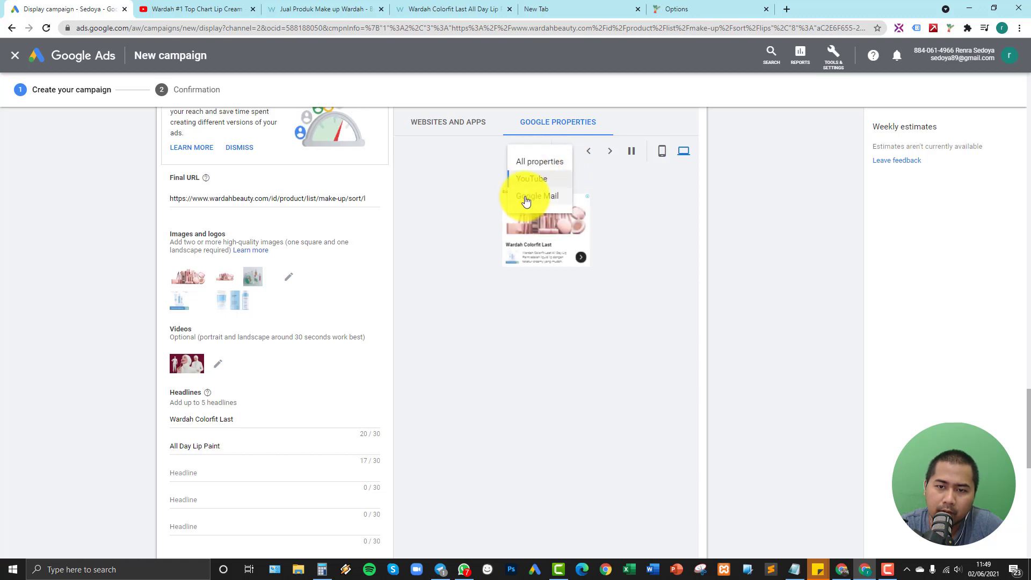
left_click(526, 201)
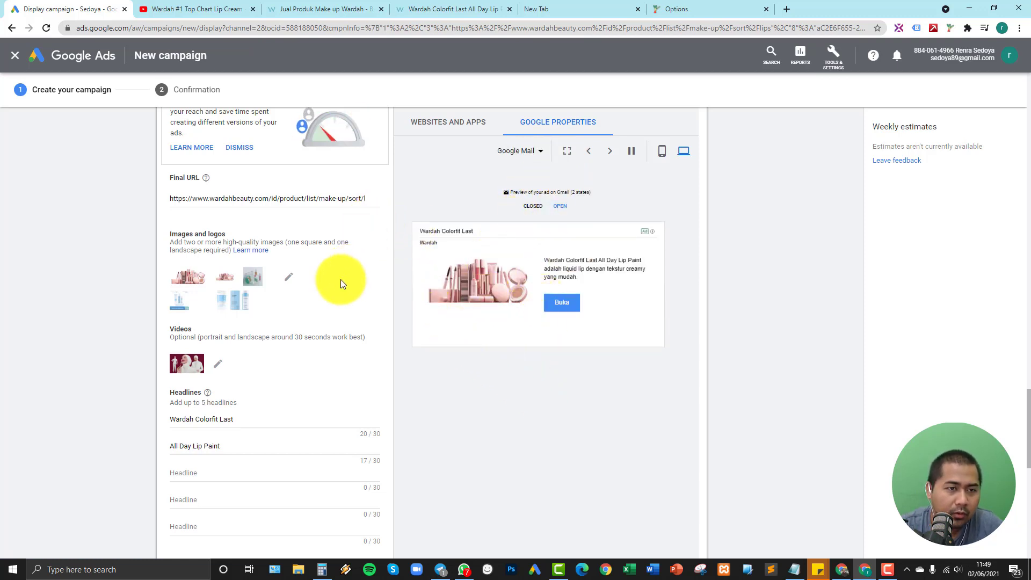
Add the finished responsive display ad to the ad group.
scroll(340, 283, "down", 10)
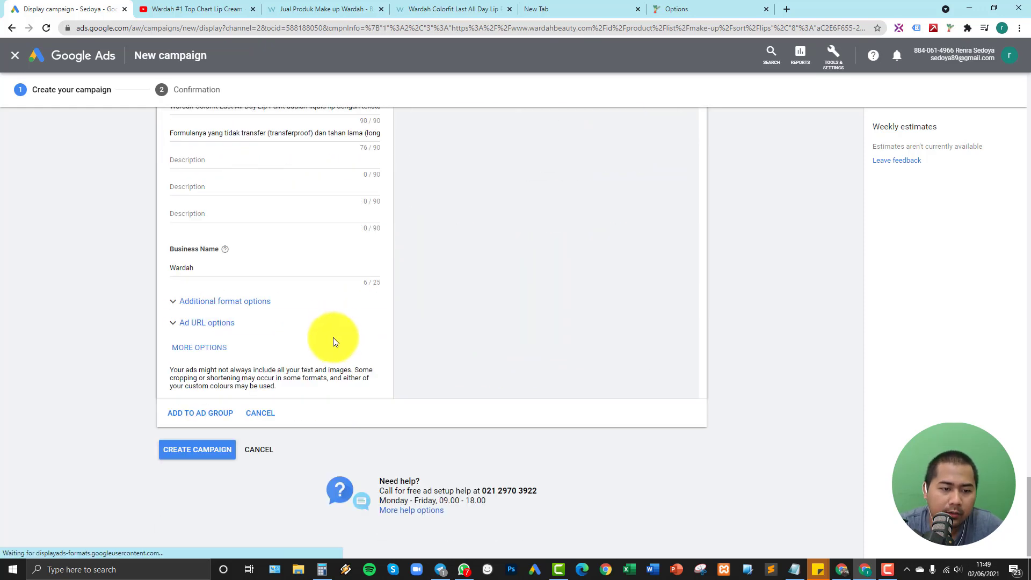
left_click(184, 419)
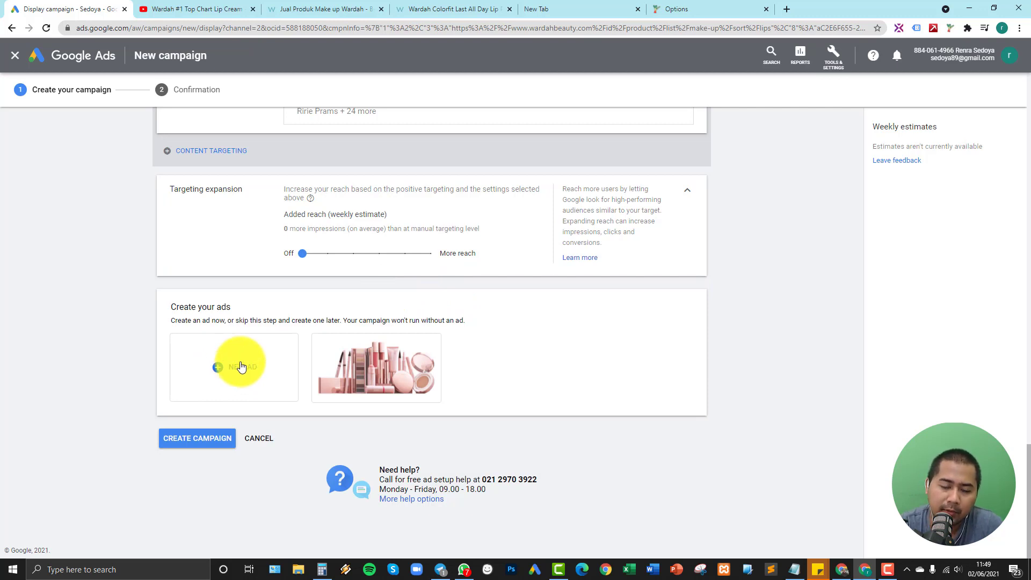
mouse_move(387, 349)
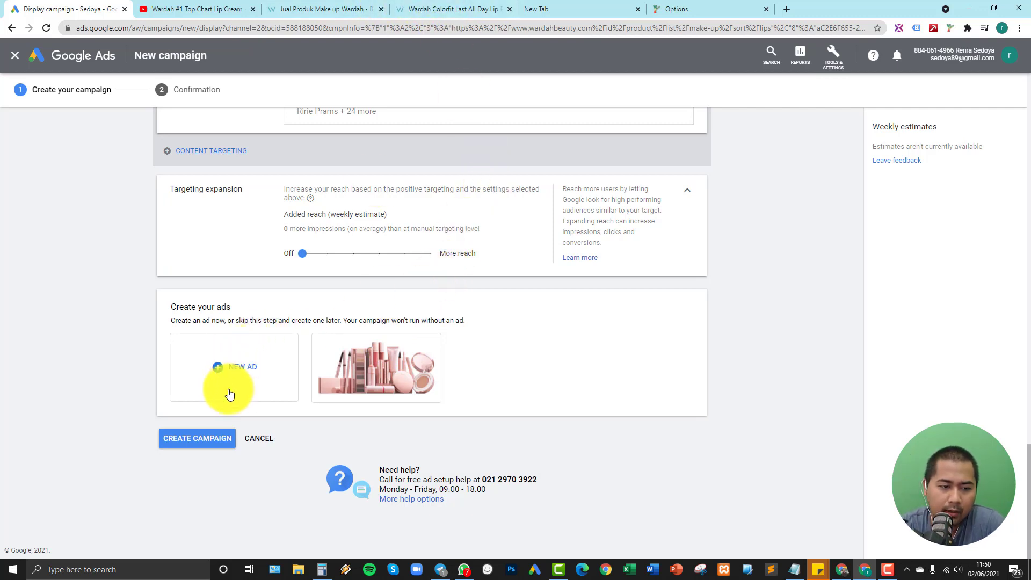
Create the campaign, close the empty browser tab, and continue from the confirmation page to the campaign.
left_click(193, 440)
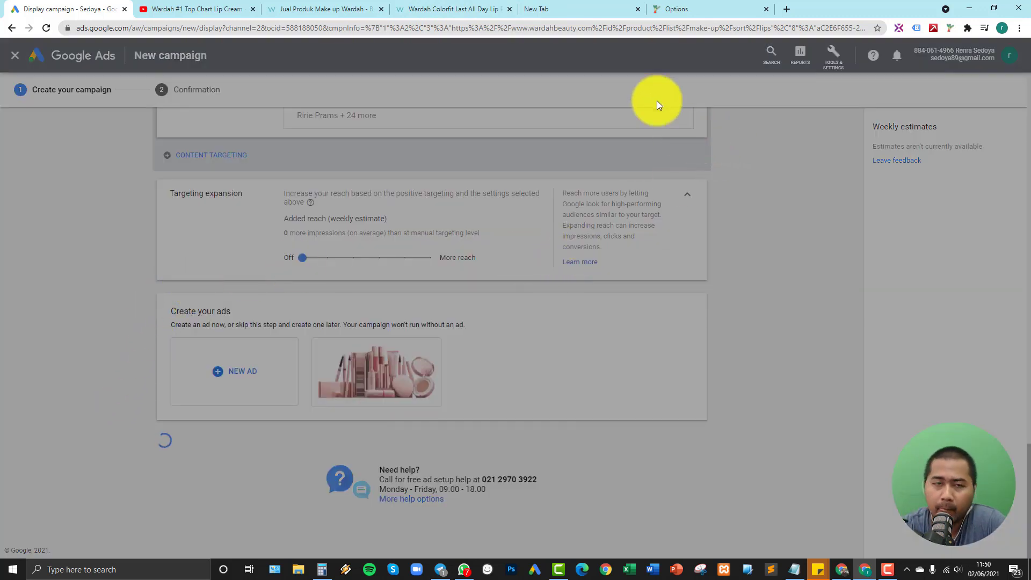
left_click(638, 9)
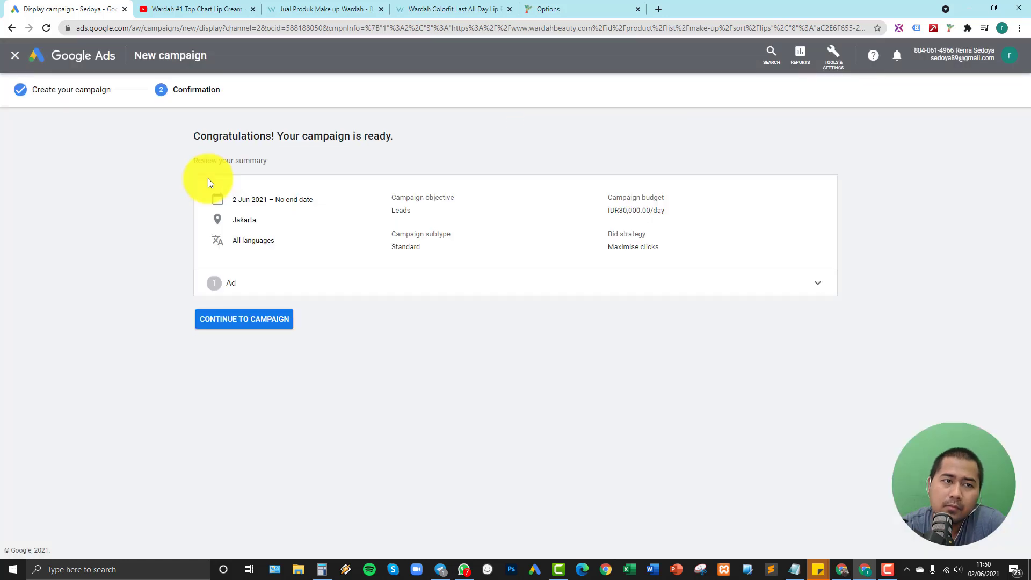
left_click(238, 321)
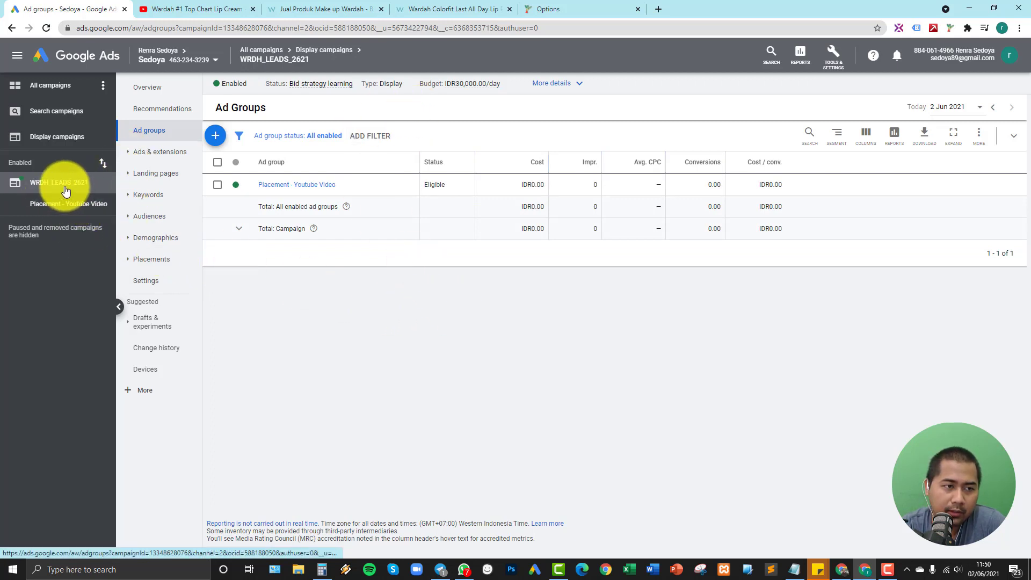
Review the ads at ad group and campaign level and the placements of the Placement - Youtube Video ad group.
left_click(86, 207)
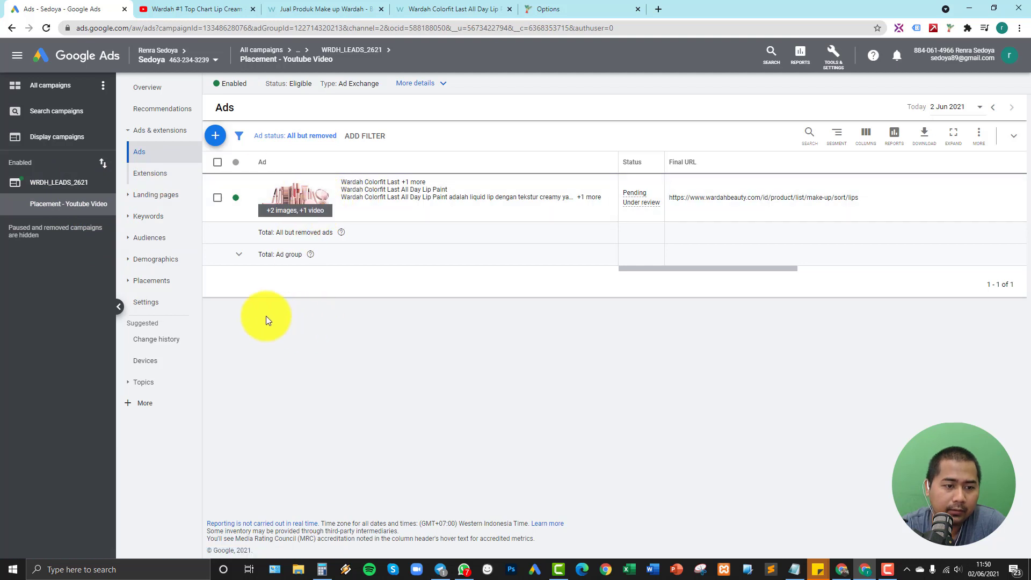
left_click(75, 186)
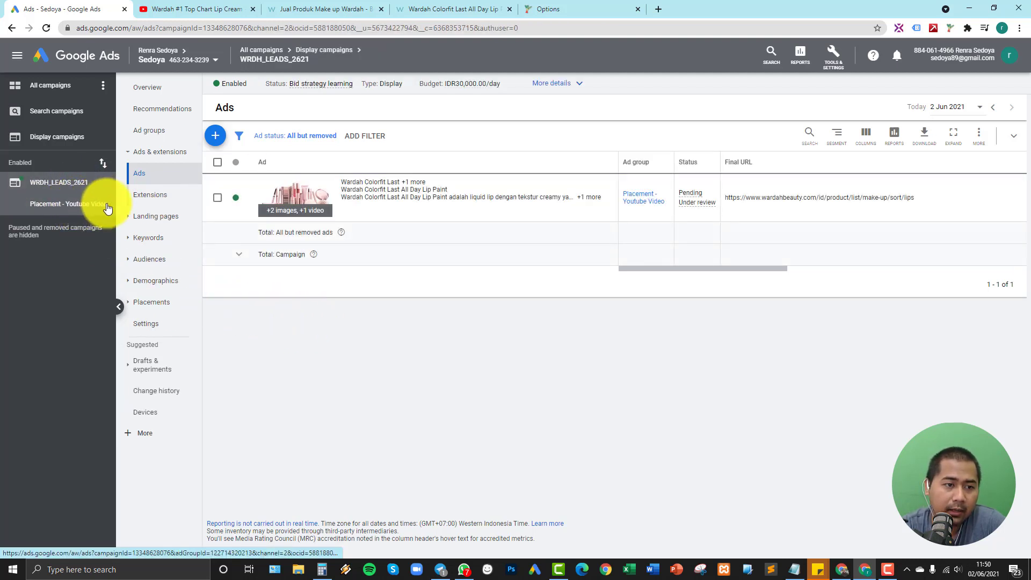
left_click(84, 204)
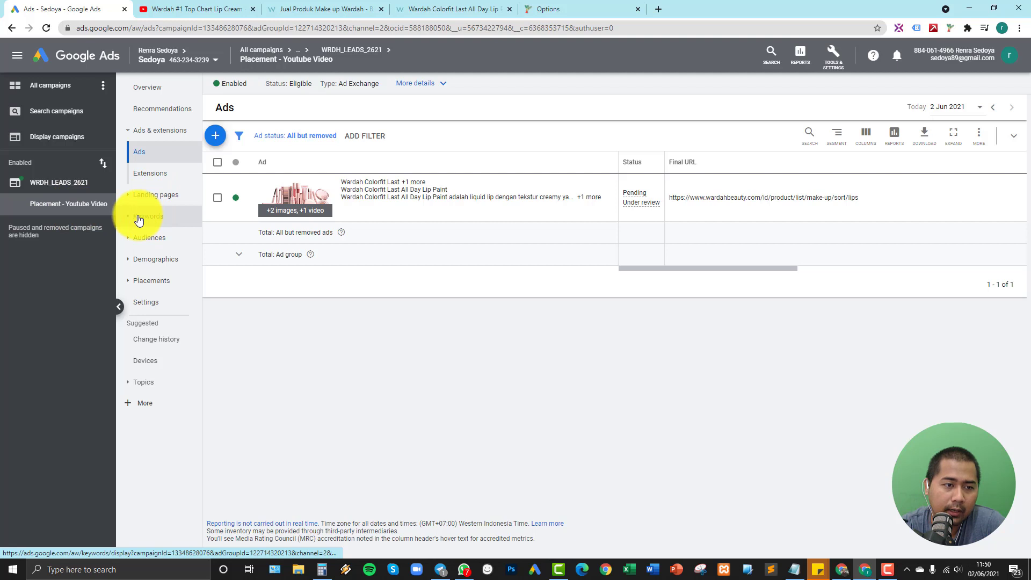
left_click(130, 281)
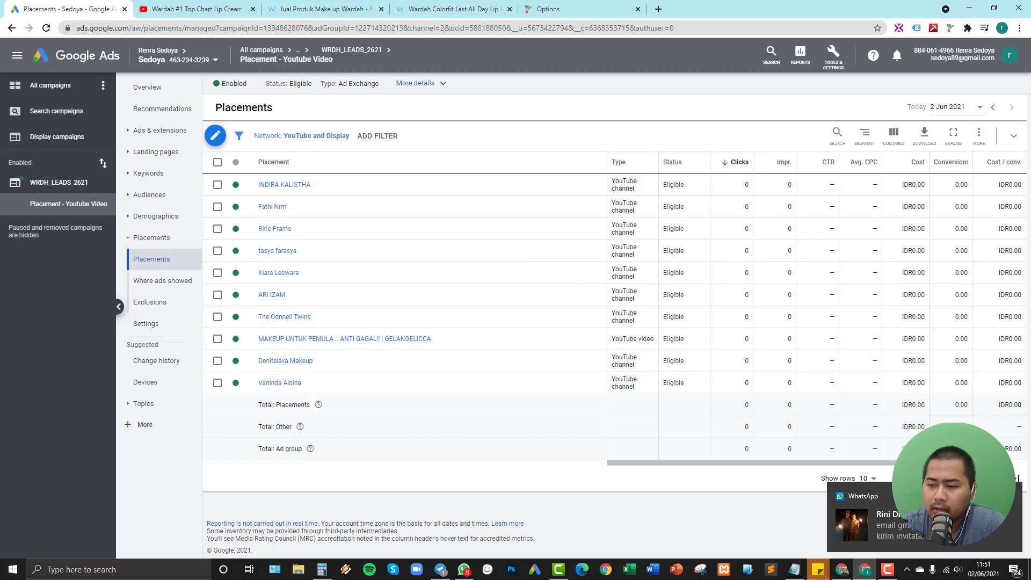
left_click(1013, 497)
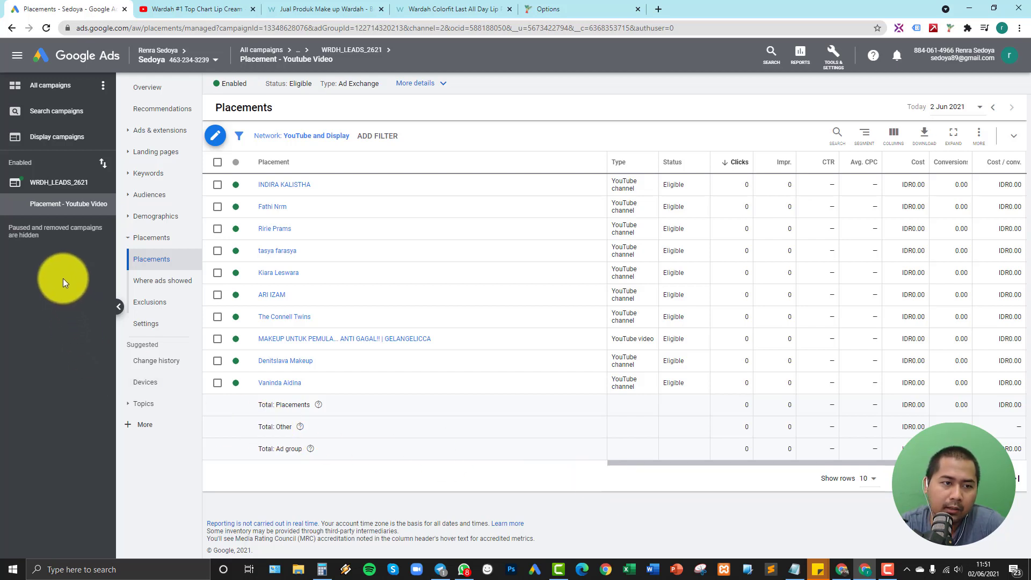
Start a new ad group in the WRDH_LEADS_2621 campaign.
left_click(75, 183)
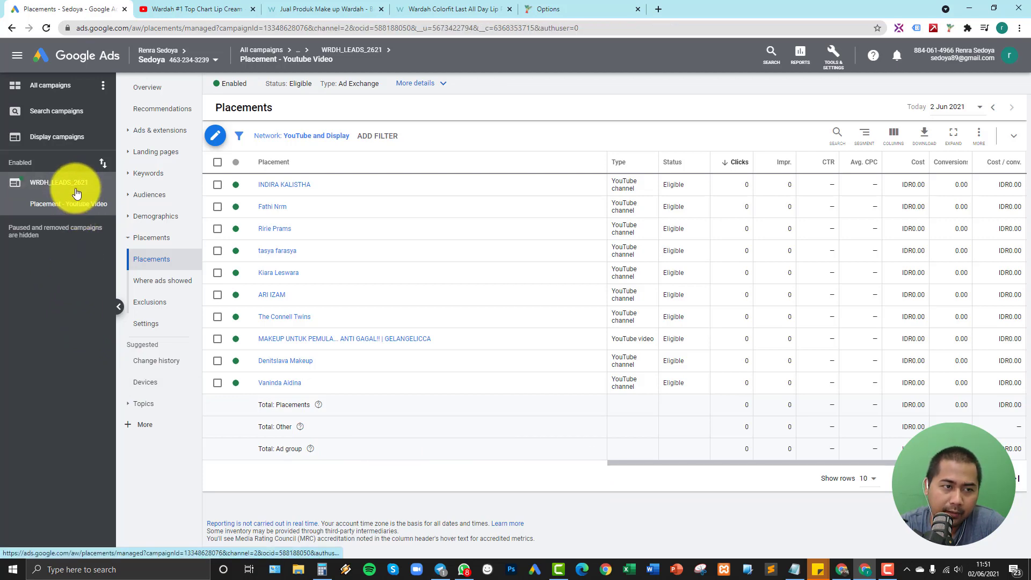
left_click(164, 133)
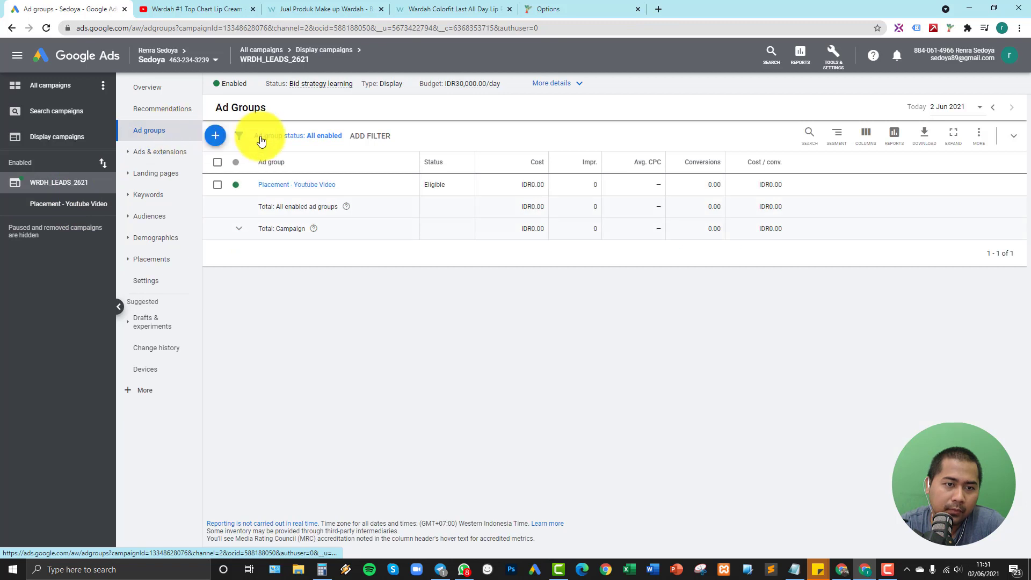
left_click(218, 137)
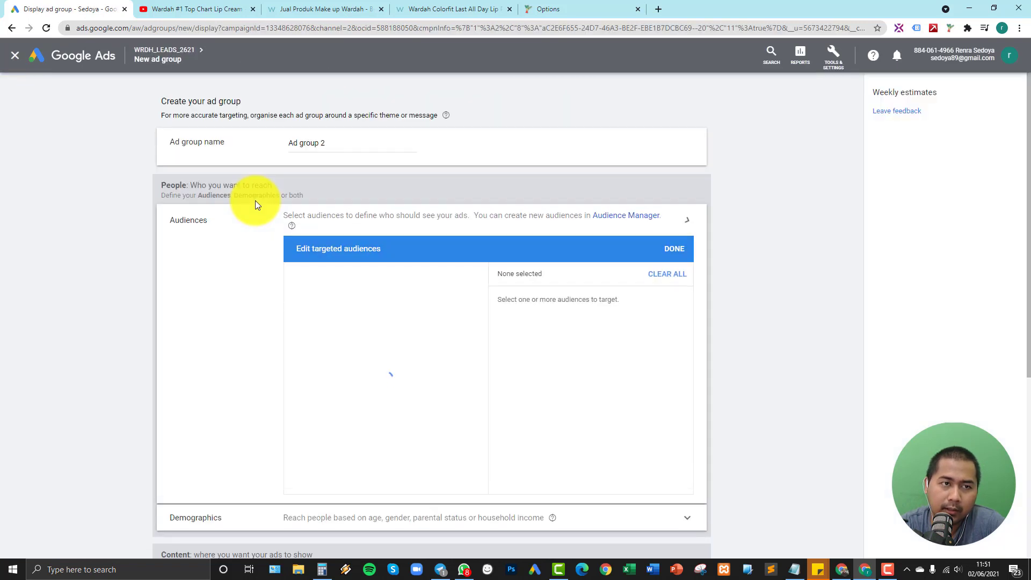
left_click(328, 149)
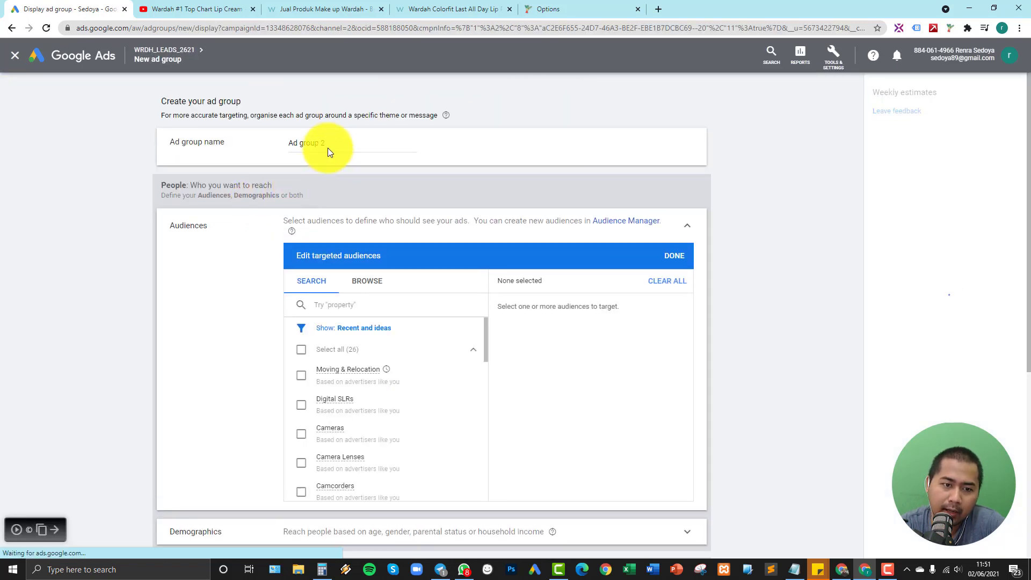
Search the new ad group's audiences for "make up" and expand the actively researching or planning group.
left_click(355, 305)
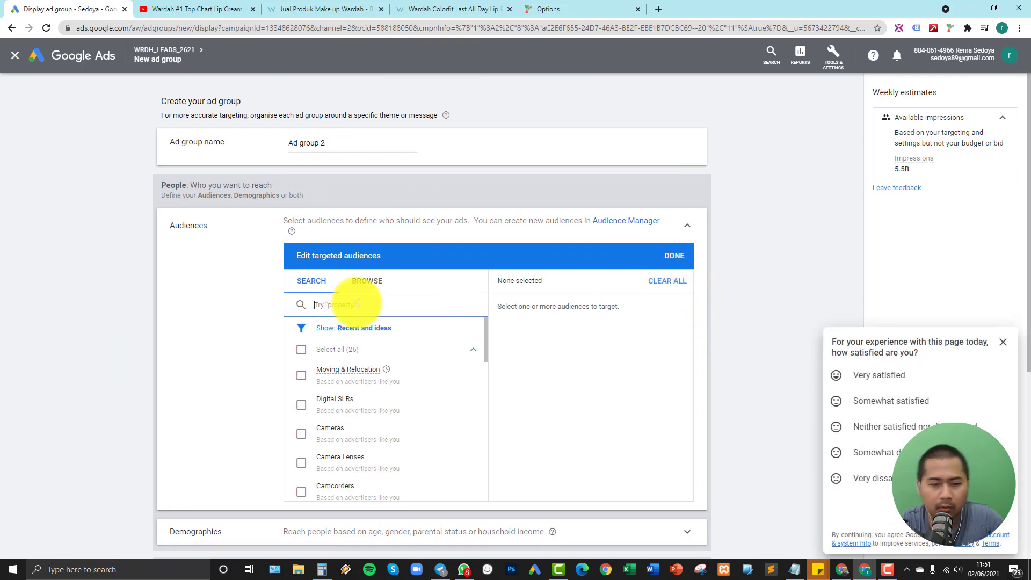
type("make up")
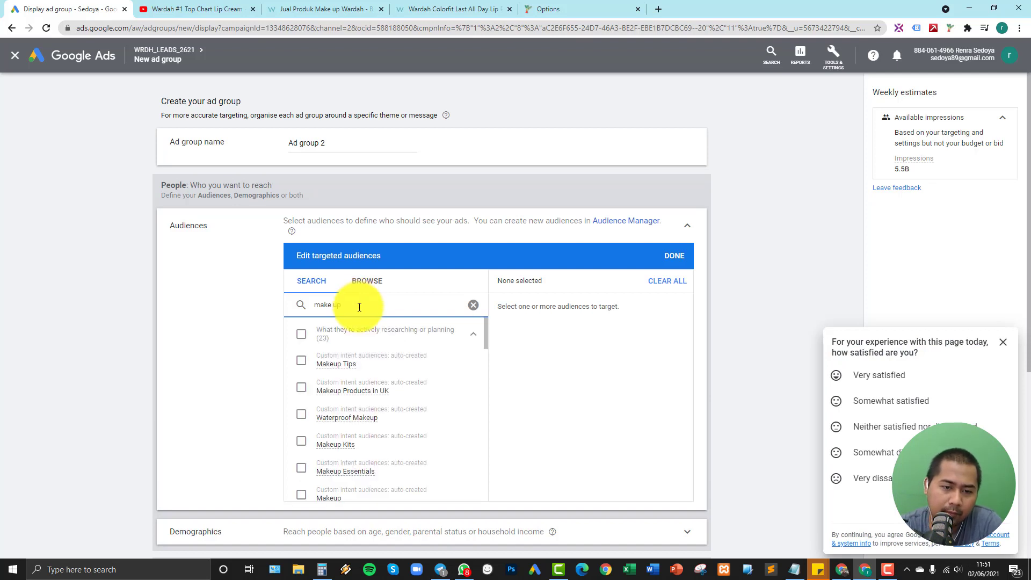
left_click(473, 334)
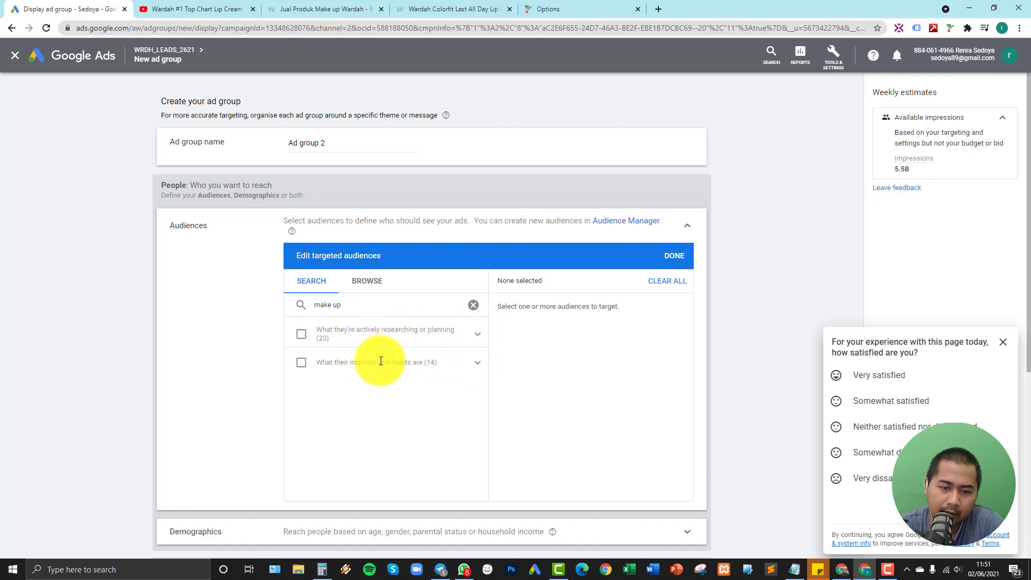
left_click(476, 336)
Target the audiences Makeup Tips, Makeup Products in UK, Waterproof Makeup, Makeup Kits, Makeup Essentials and Makeup.
left_click(301, 362)
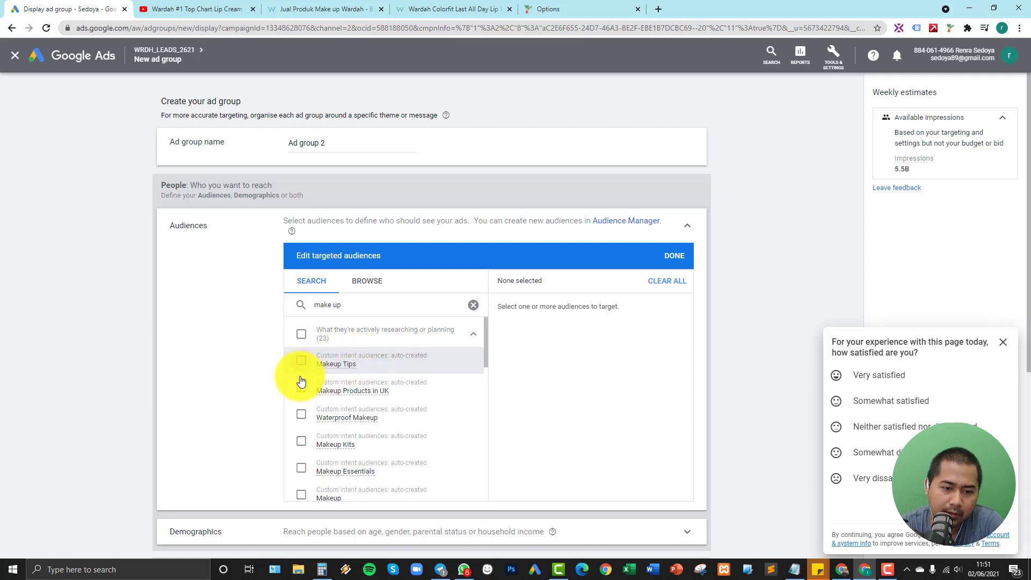
left_click(302, 388)
left_click(301, 413)
left_click(301, 445)
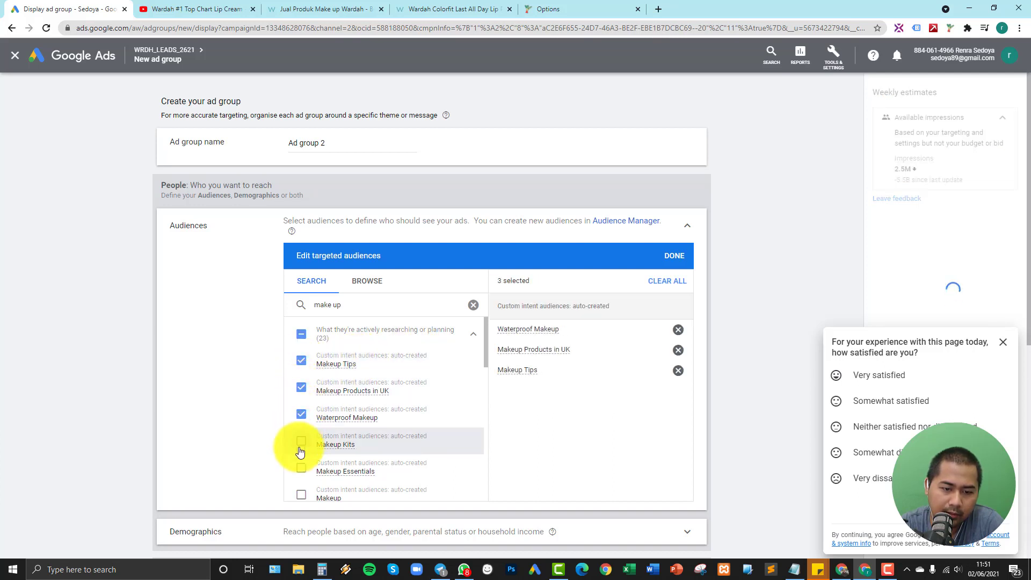
left_click(301, 468)
left_click(302, 494)
scroll(344, 451, "down", 3)
scroll(390, 407, "up", 3)
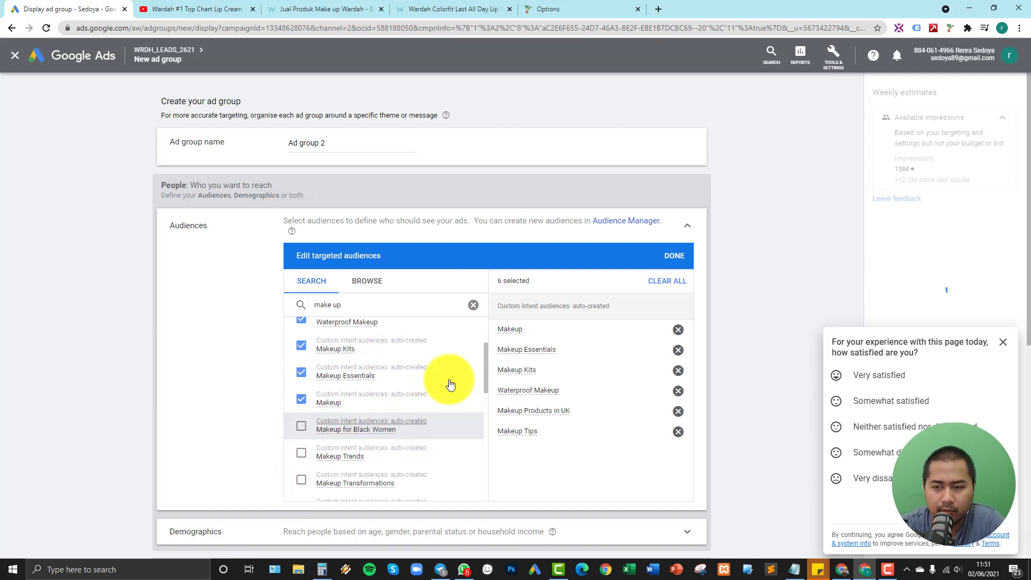
left_click(672, 258)
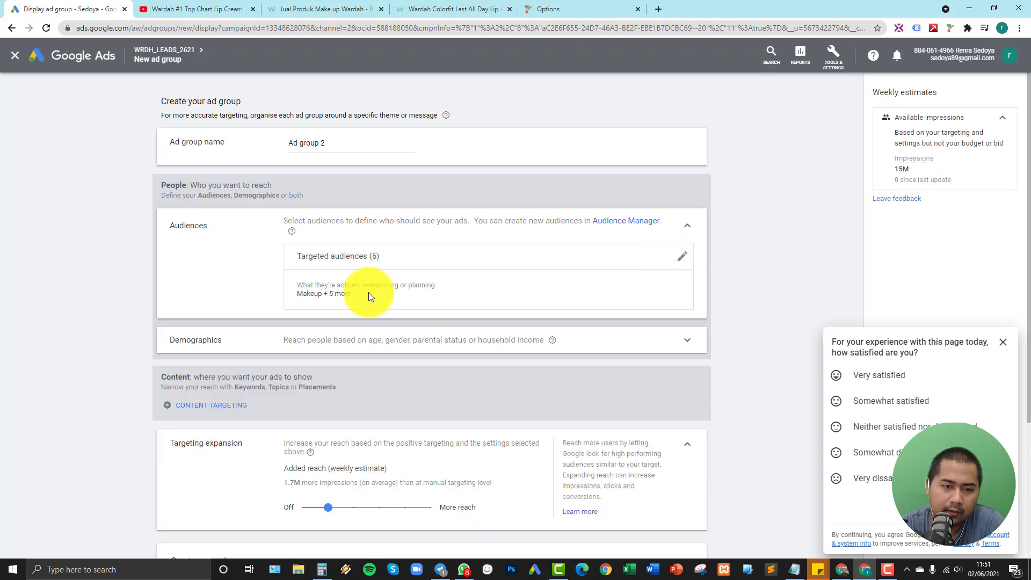
Limit the ad group's demographics to gender Female and ages 18 - 24, 25 - 34 and 35 - 44.
left_click(357, 341)
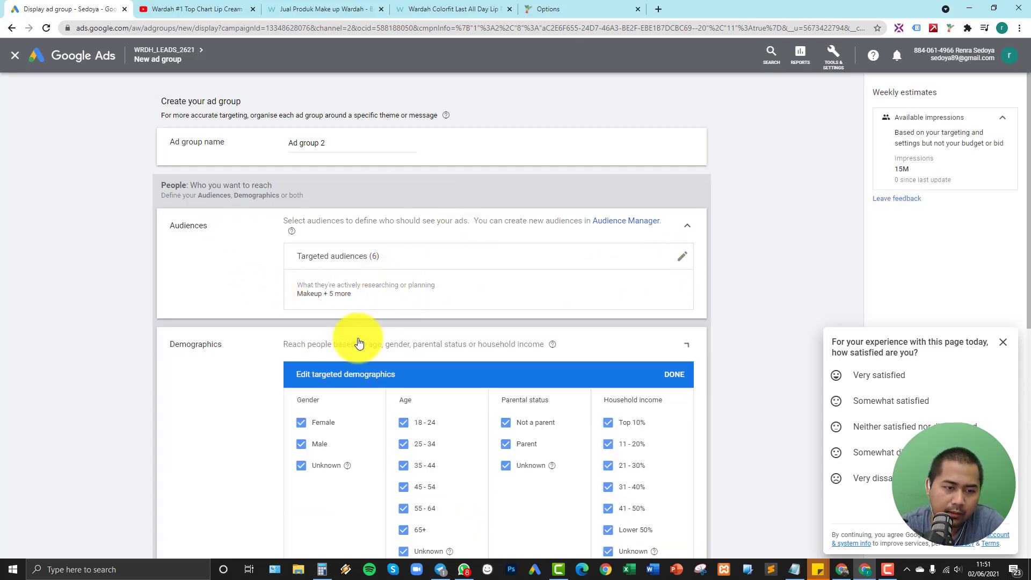
scroll(344, 333, "down", 1)
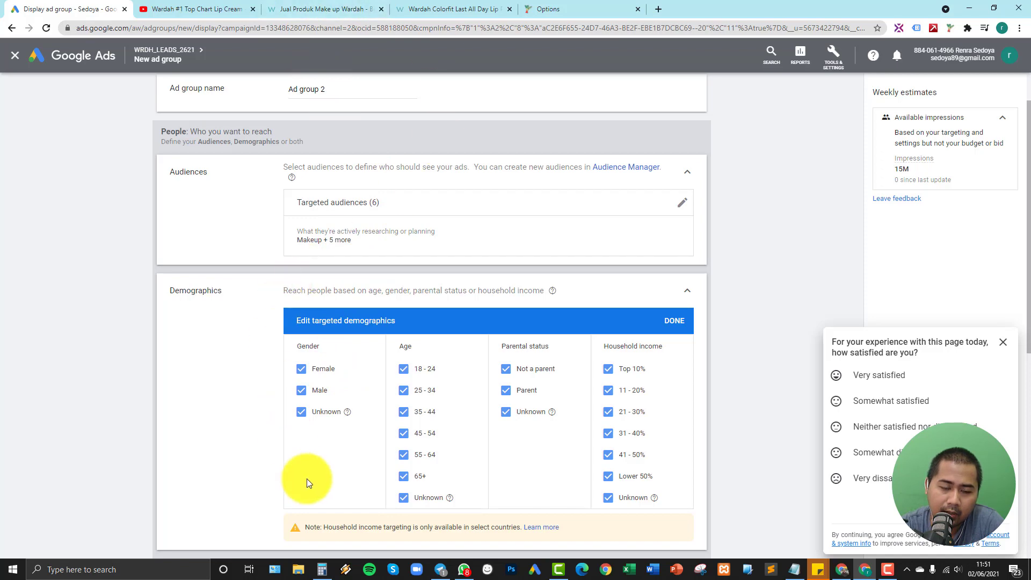
scroll(307, 479, "down", 2)
left_click(316, 283)
left_click(422, 370)
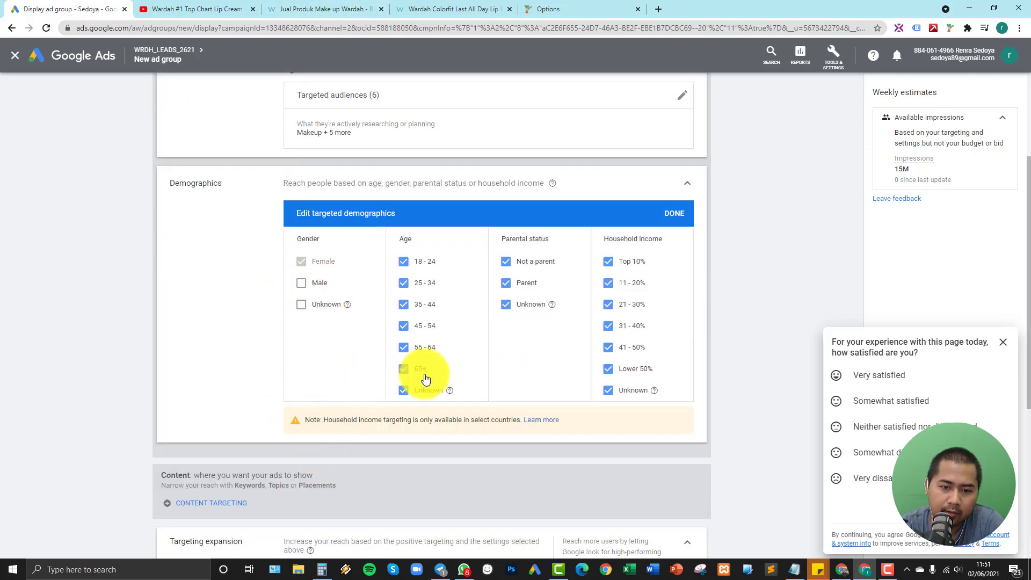
left_click(424, 390)
left_click(420, 353)
left_click(403, 327)
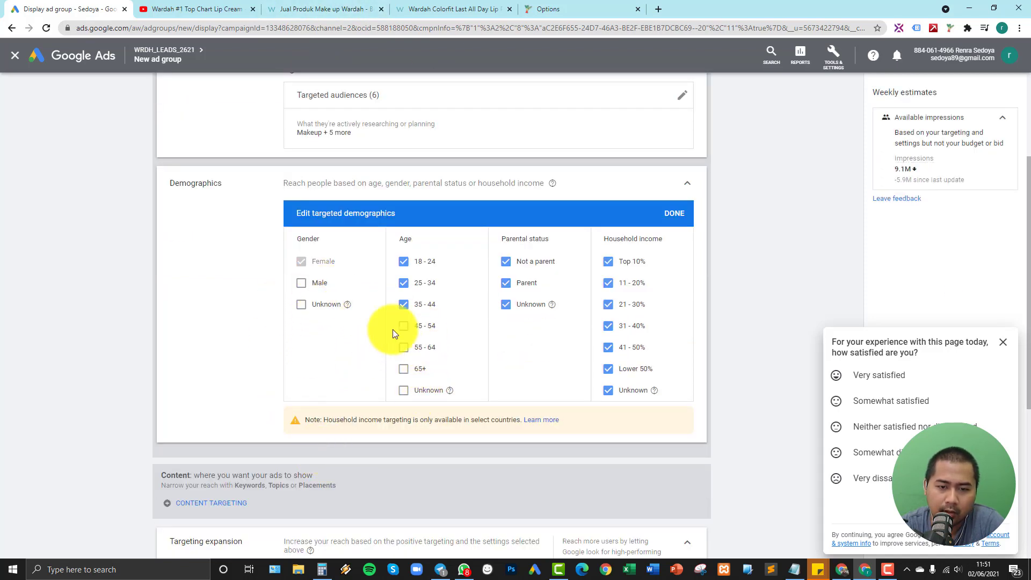
left_click(671, 219)
scroll(180, 285, "up", 3)
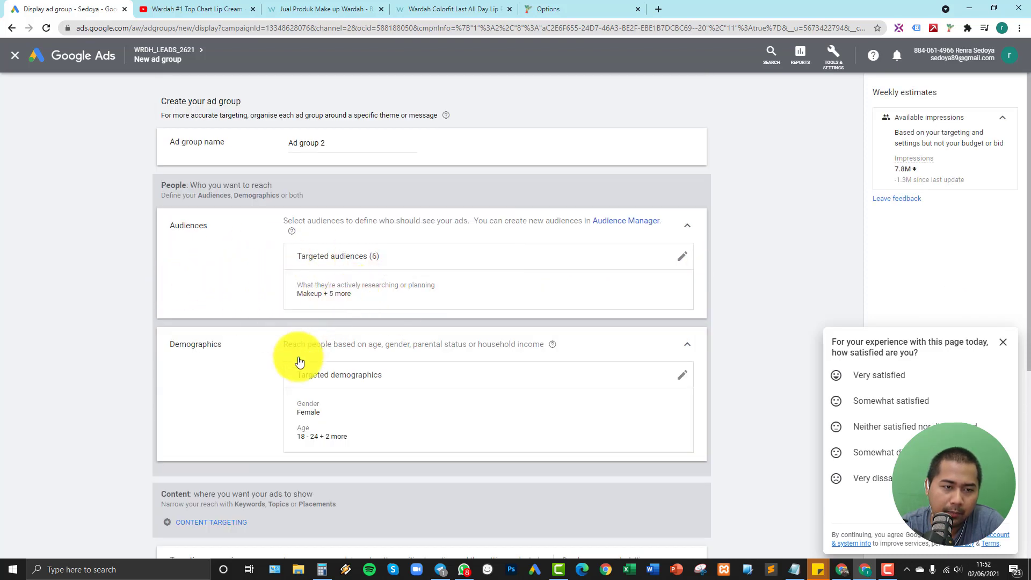
Add topic targeting to the ad group's content and expand the Beauty & Fitness category.
scroll(298, 359, "down", 4)
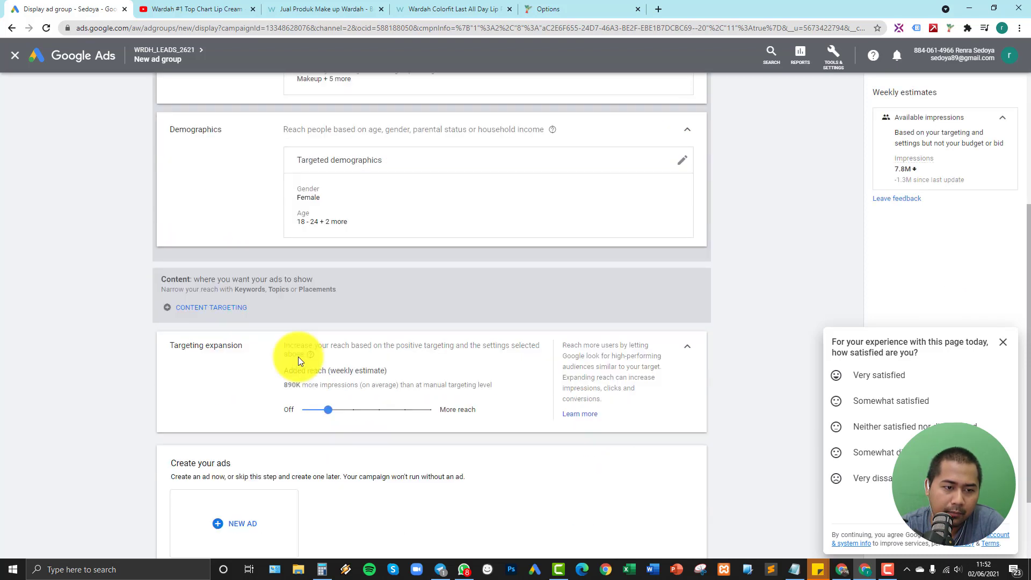
left_click(213, 318)
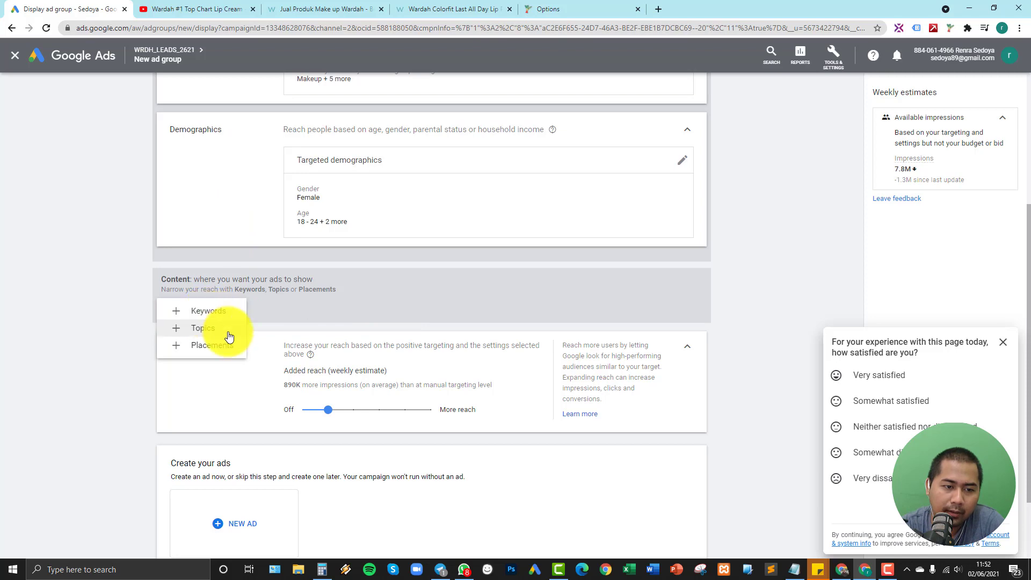
left_click(221, 330)
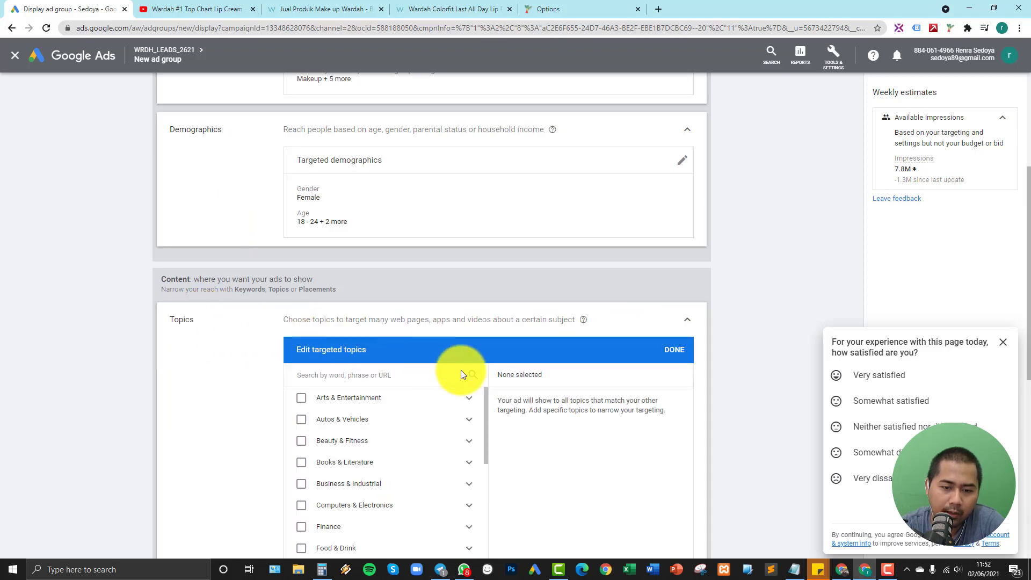
scroll(460, 371, "down", 3)
scroll(600, 414, "down", 4)
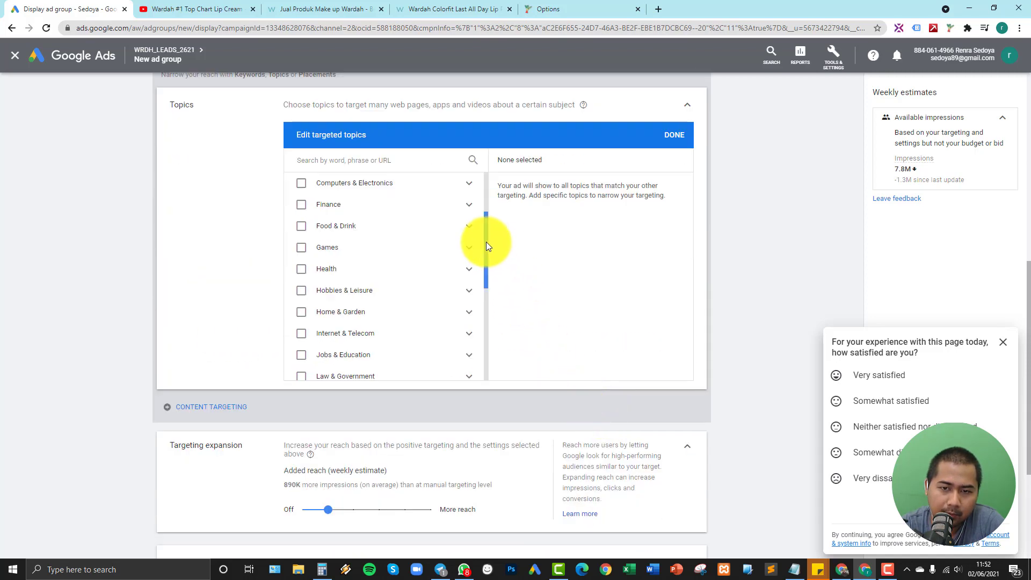
left_click_drag(486, 242, 488, 184)
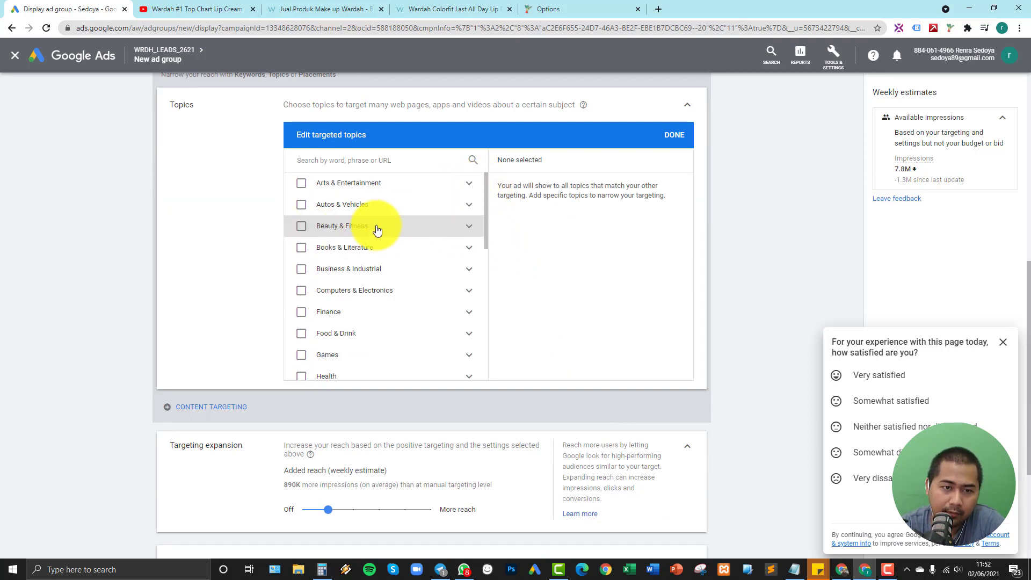
left_click(465, 230)
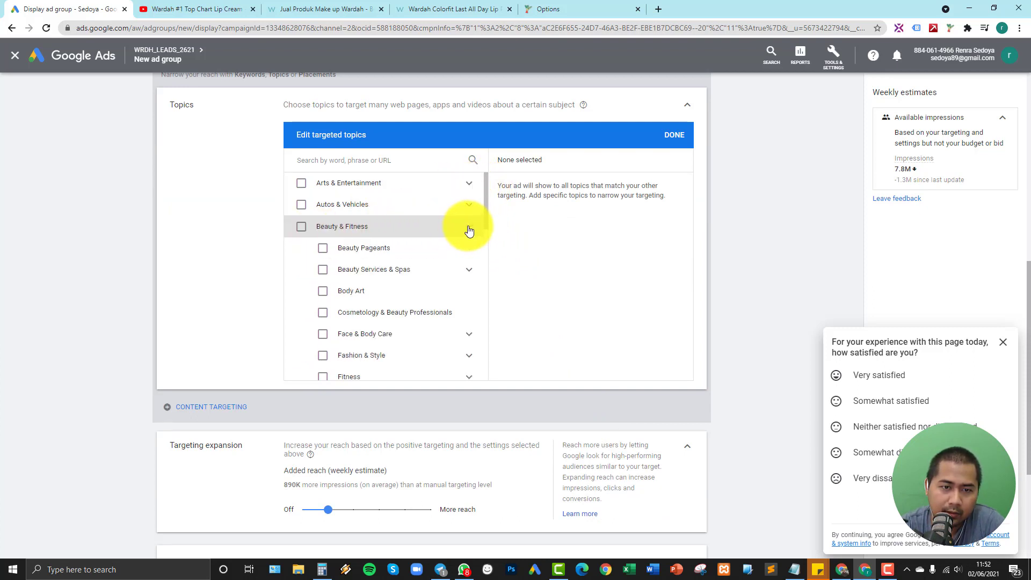
Target the topics Beauty & Fitness, Fashion & Style, Hair Care, Beauty Services & Spas, Cosmetic Procedures and Massage Therapy.
left_click(301, 232)
scroll(370, 317, "down", 1)
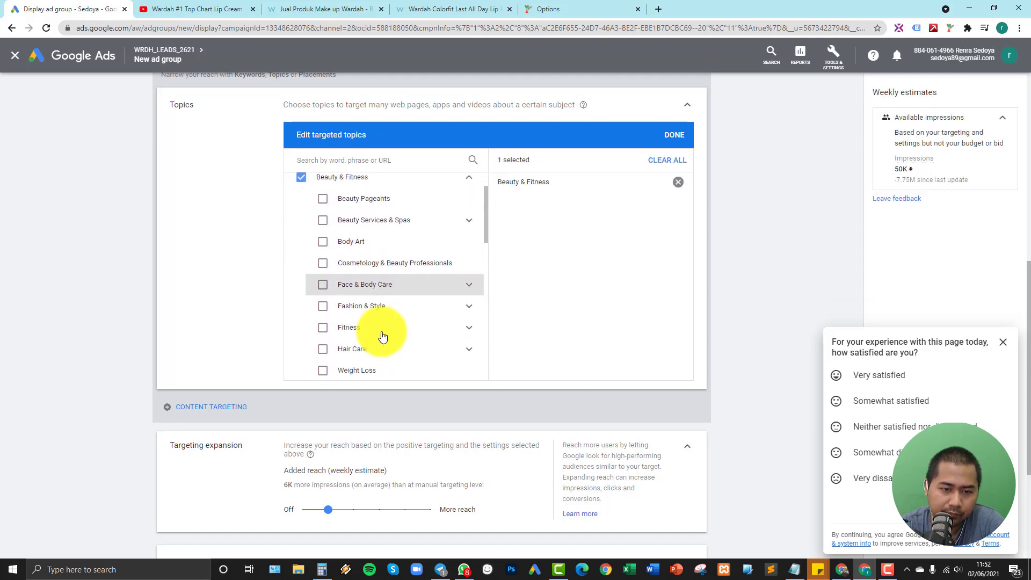
left_click(352, 302)
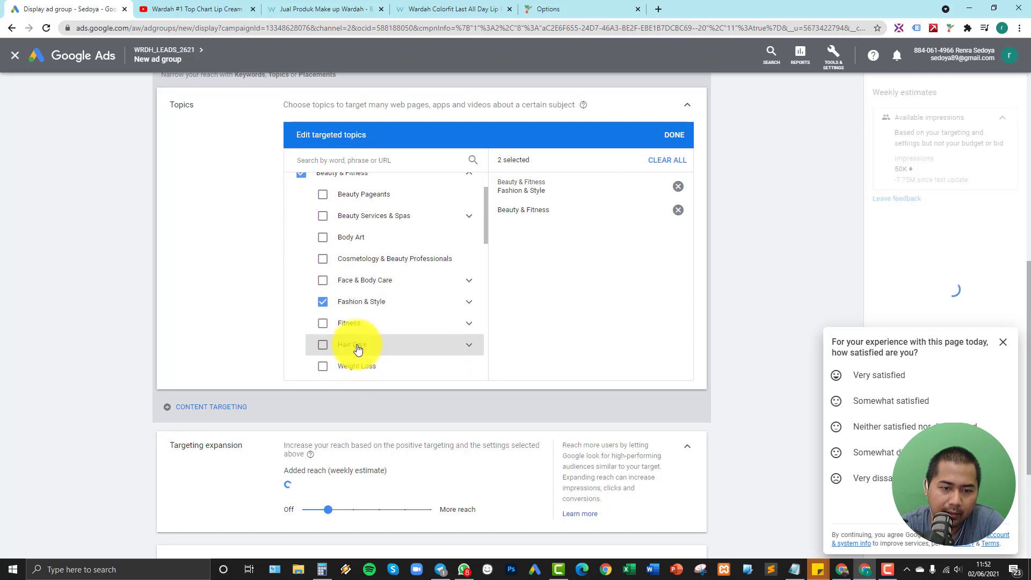
left_click(354, 341)
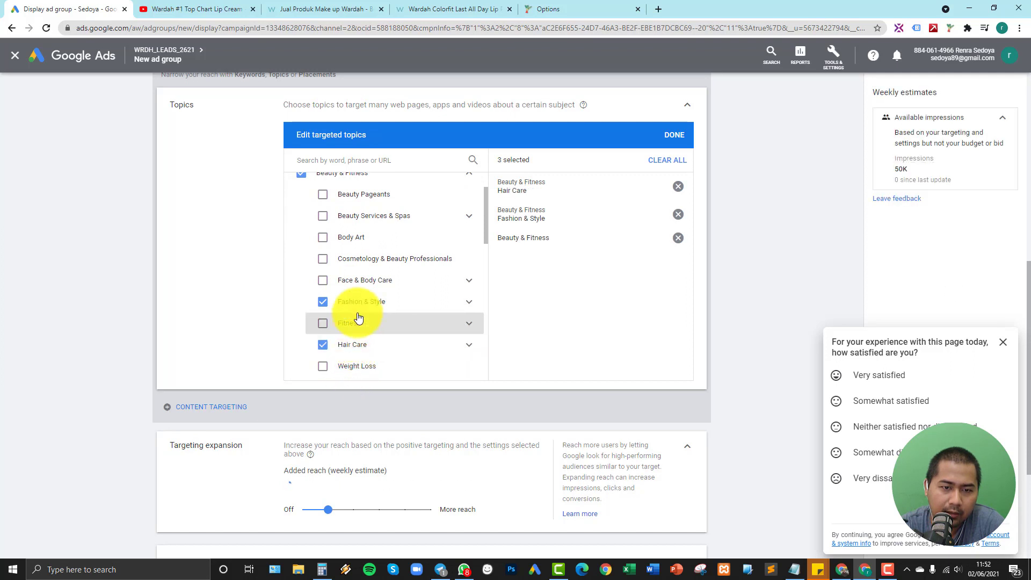
left_click(368, 215)
left_click(469, 216)
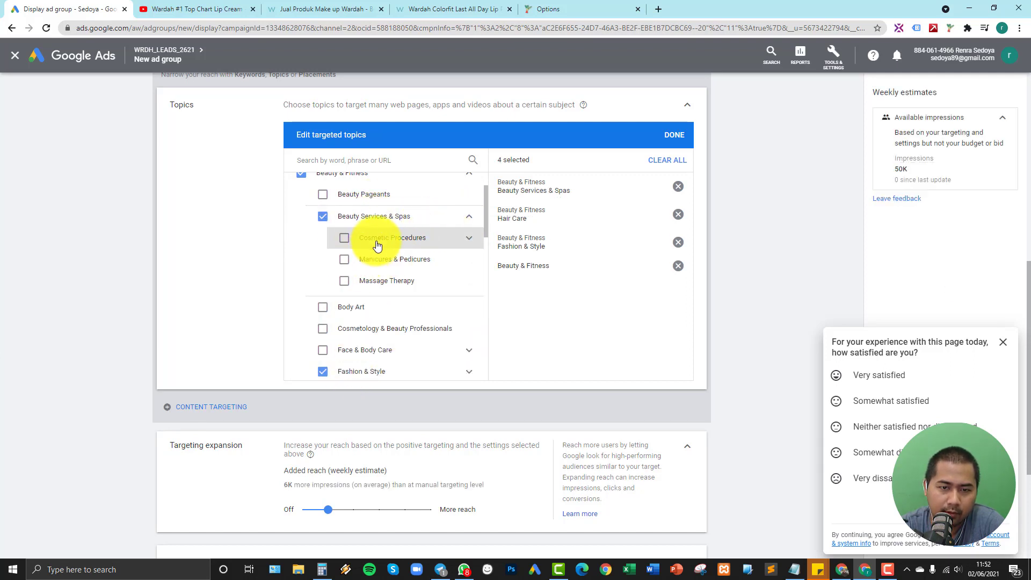
left_click(379, 238)
left_click(387, 280)
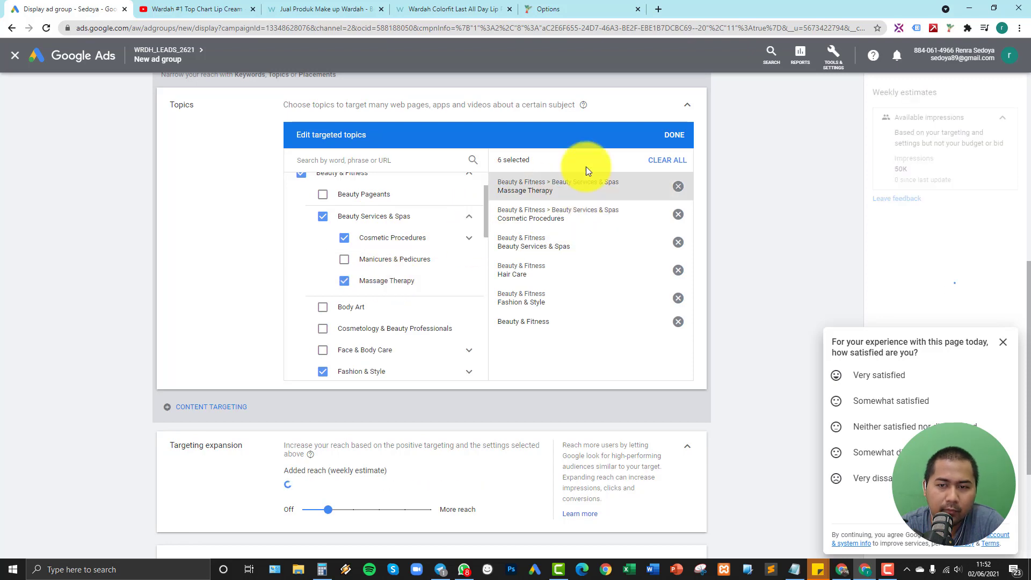
left_click(673, 134)
scroll(317, 279, "up", 2)
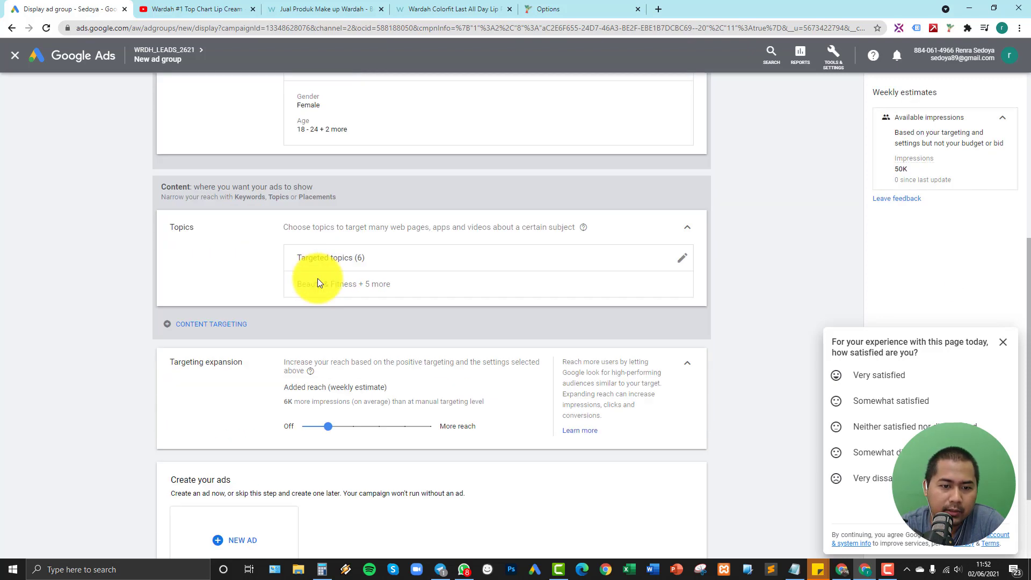
Name the ad group "Audience - Topic".
scroll(279, 267, "up", 6)
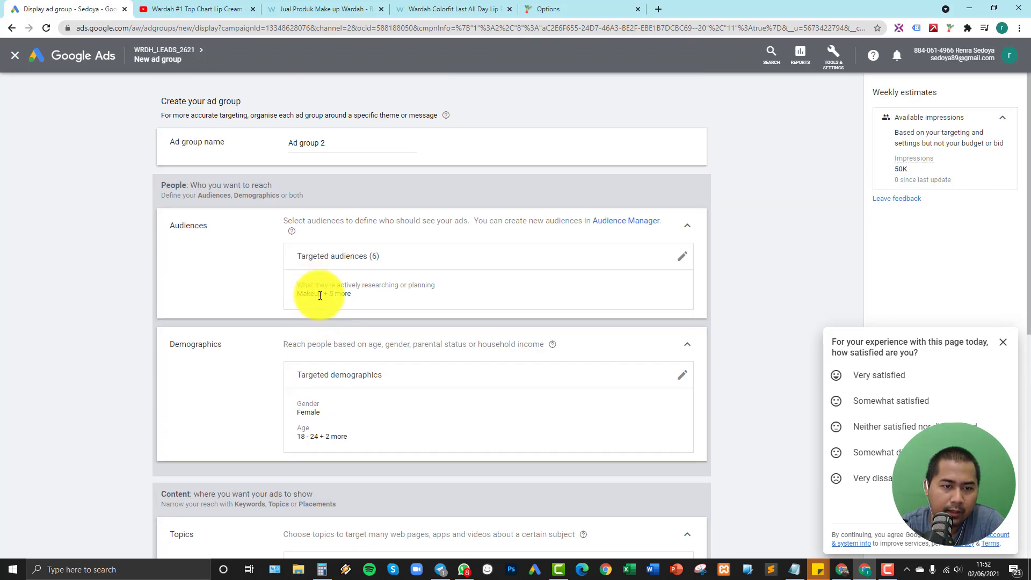
scroll(329, 267, "down", 4)
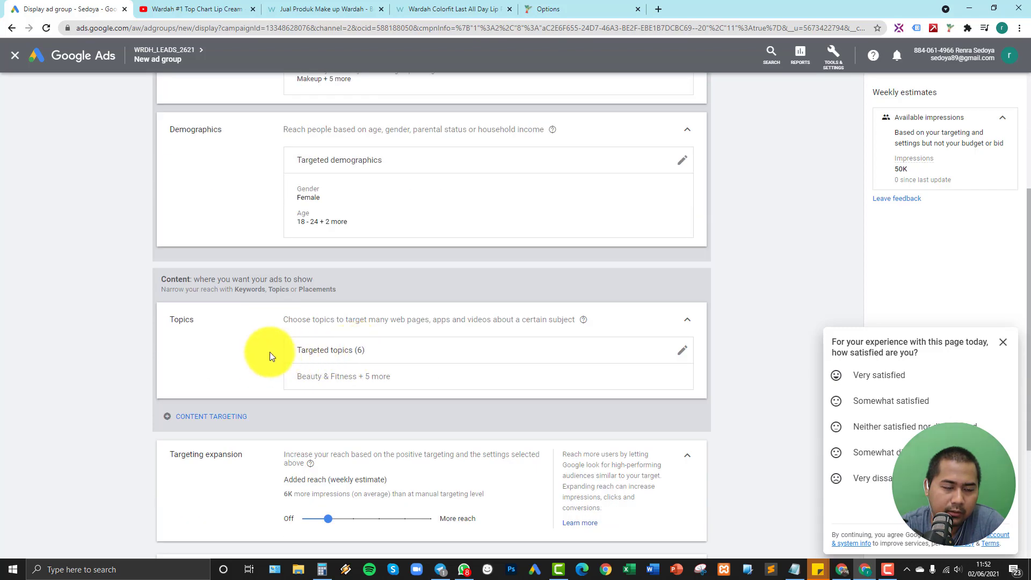
scroll(365, 364, "up", 4)
left_click(339, 148)
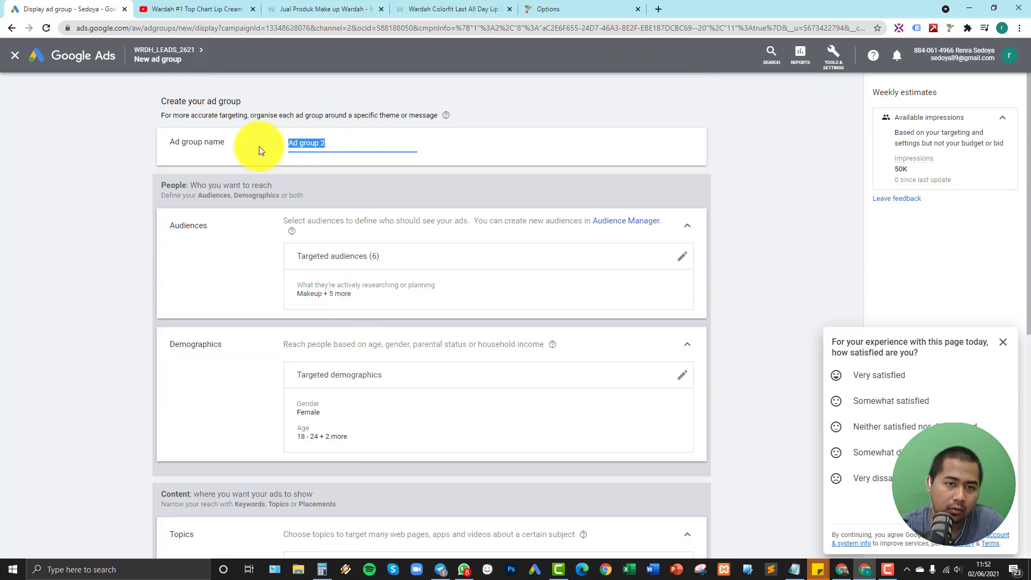
type("Audience ")
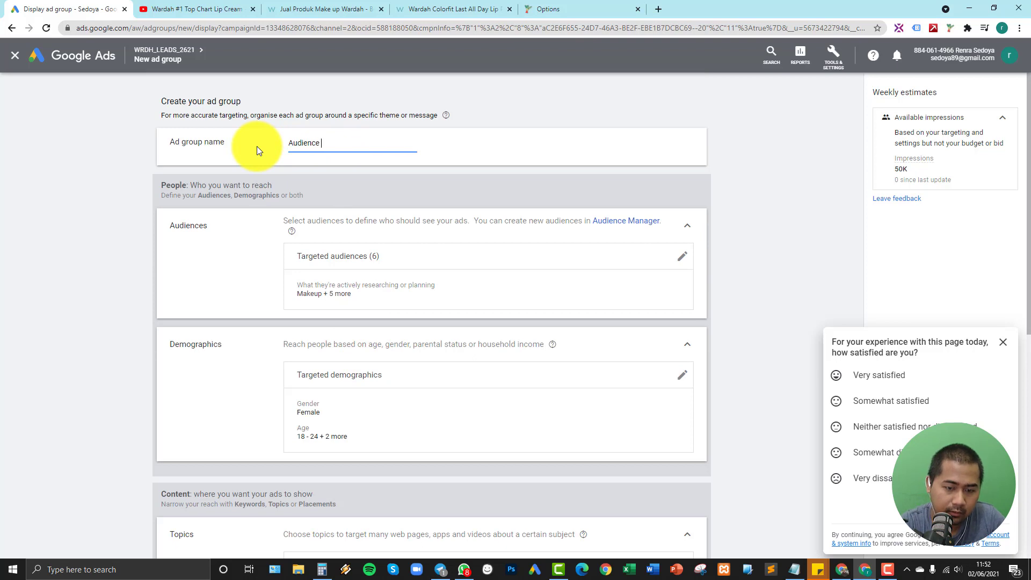
type("- Topic")
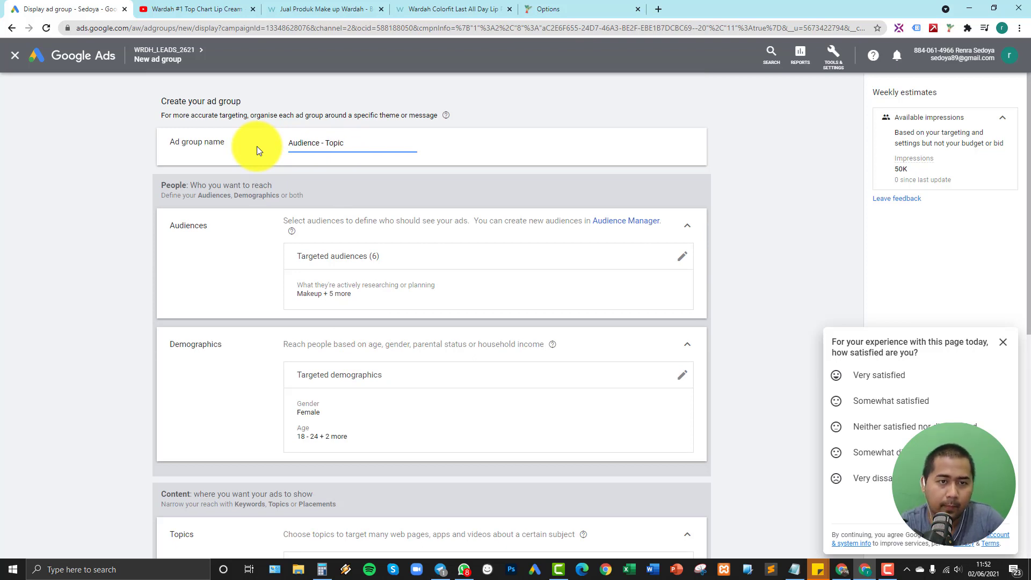
left_click(256, 150)
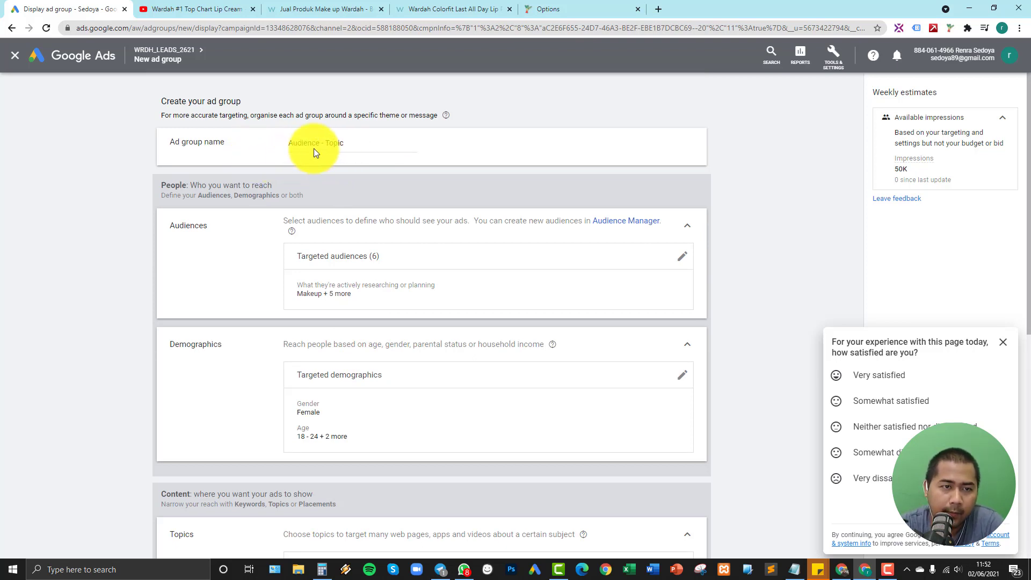
Set targeting expansion to Off, create the ad group without an ad and dismiss the satisfaction survey.
scroll(428, 228, "down", 8)
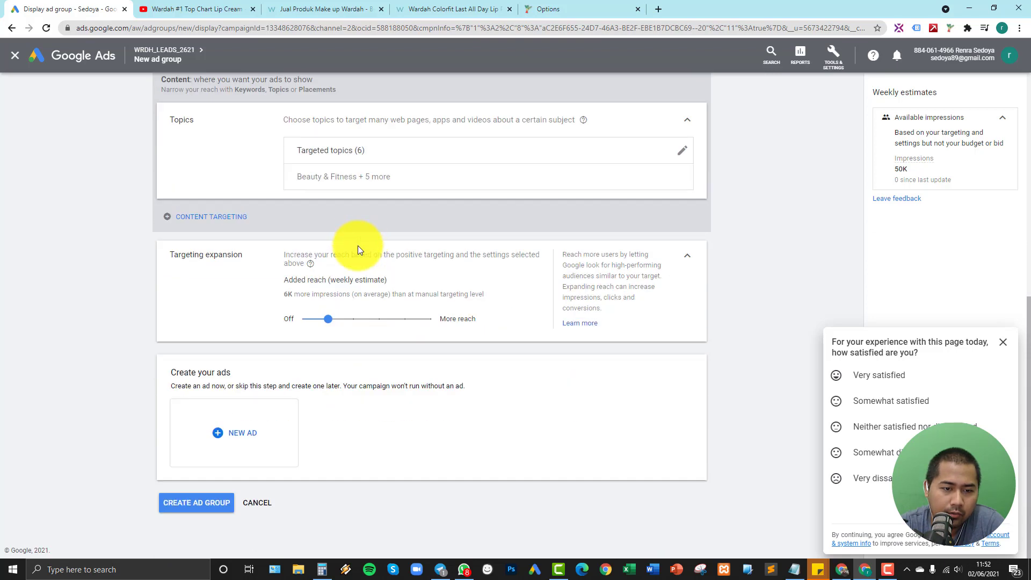
left_click_drag(328, 318, 240, 312)
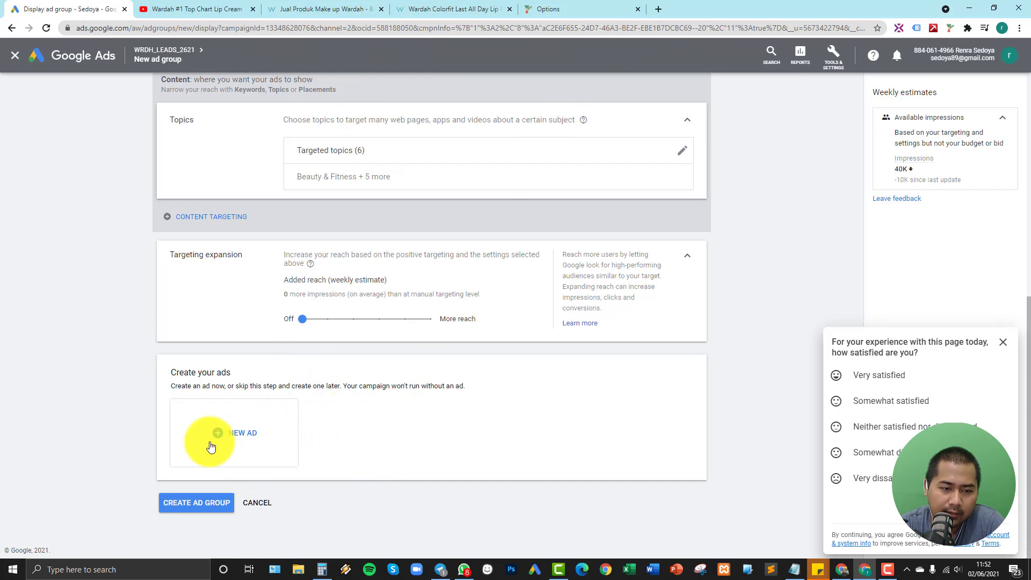
scroll(288, 407, "up", 8)
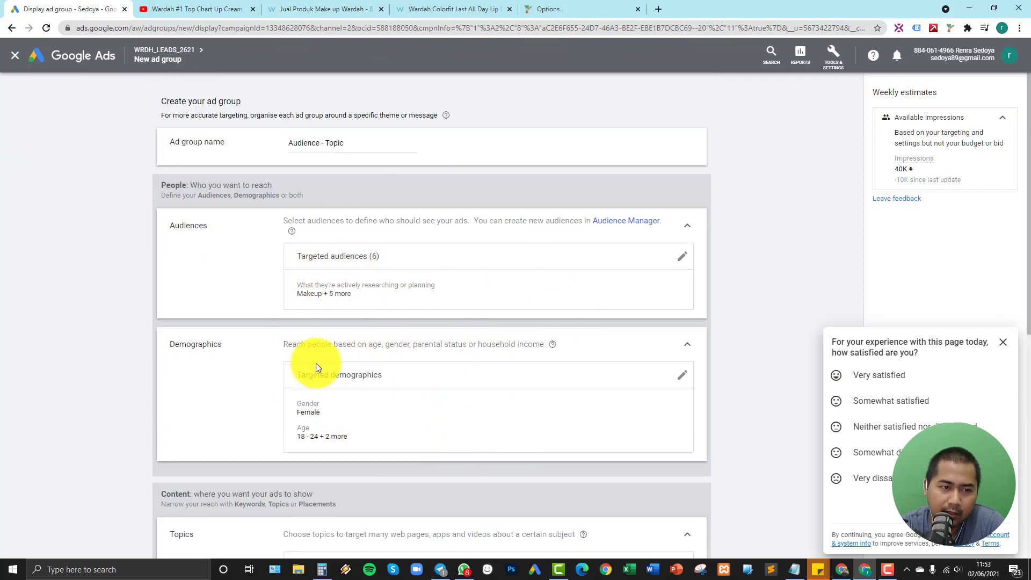
scroll(365, 405, "down", 8)
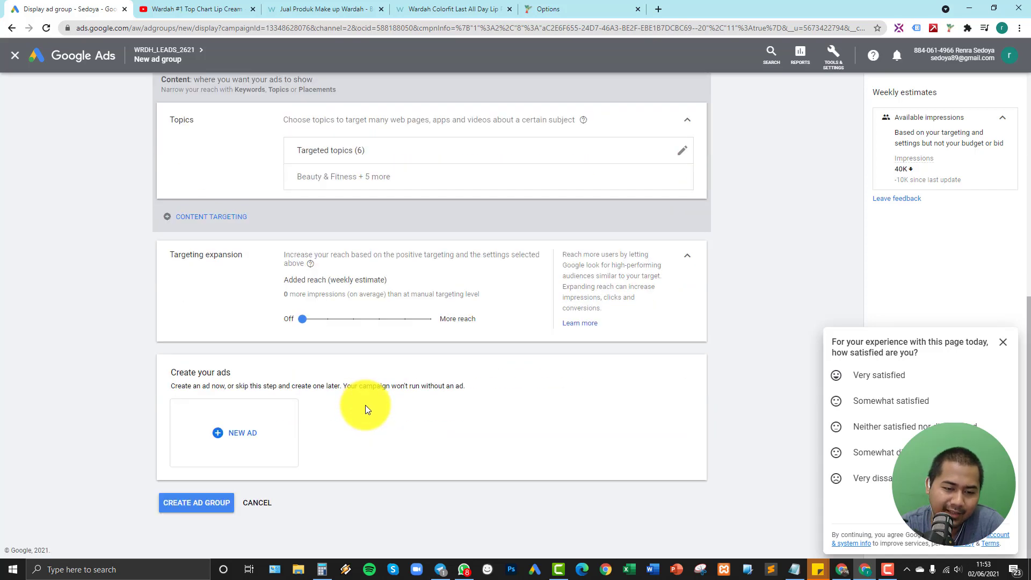
left_click(198, 505)
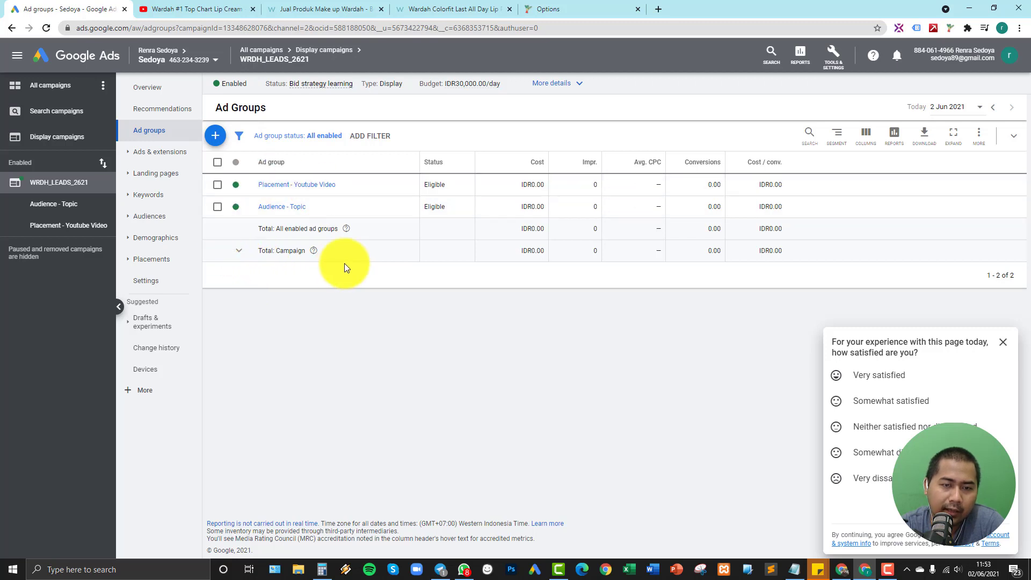
left_click(1003, 342)
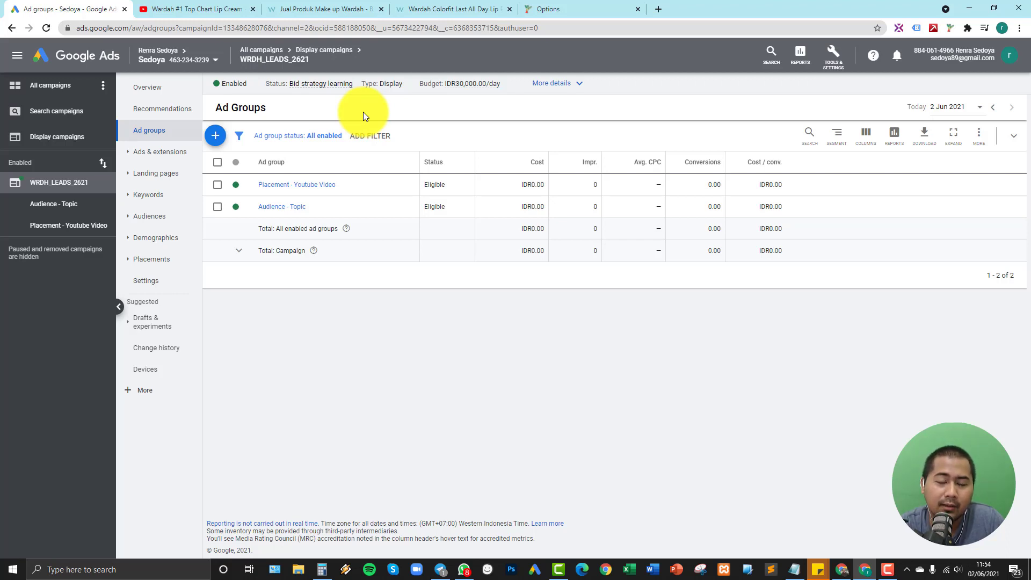
Open the Google Ads specialist's Instagram profile in a new browser tab.
left_click(659, 9)
type("f")
key("BackSpace")
key("BackSpace")
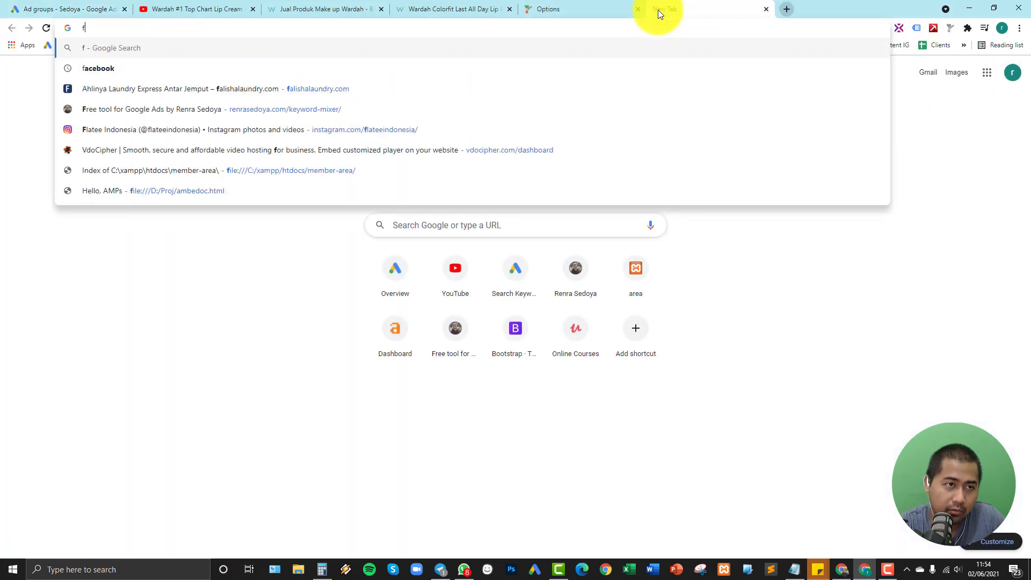
type("instagram.com/flateeindonesia/")
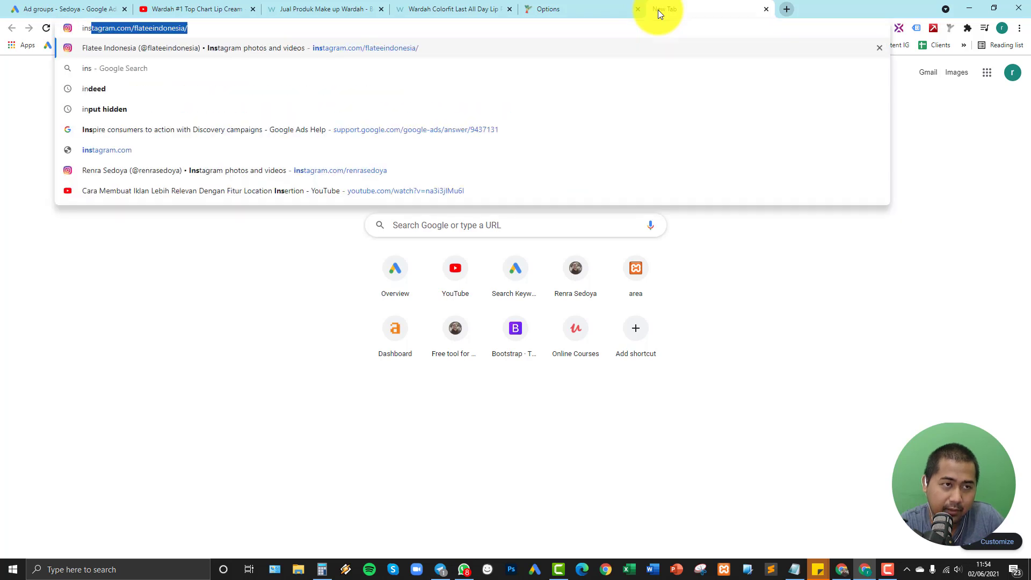
key("Right")
key("BackSpace")
key("BackSpace")
key("BackSpace")
key("BackSpace")
key("BackSpace")
key("BackSpace")
key("BackSpace")
key("BackSpace")
key("BackSpace")
key("BackSpace")
key("BackSpace")
key("BackSpace")
key("BackSpace")
key("BackSpace")
key("BackSpace")
key("BackSpace")
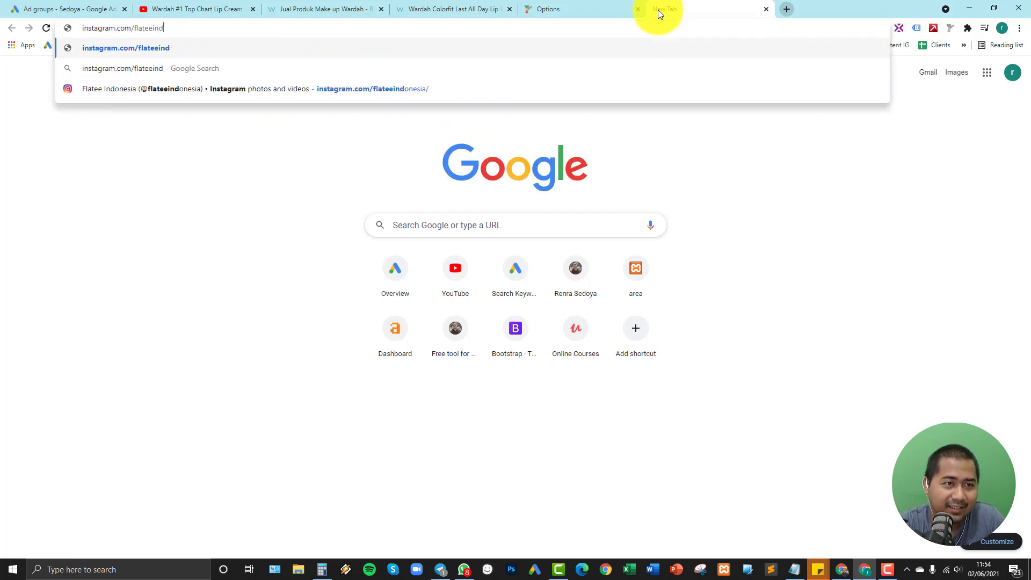
type("renrasedoya")
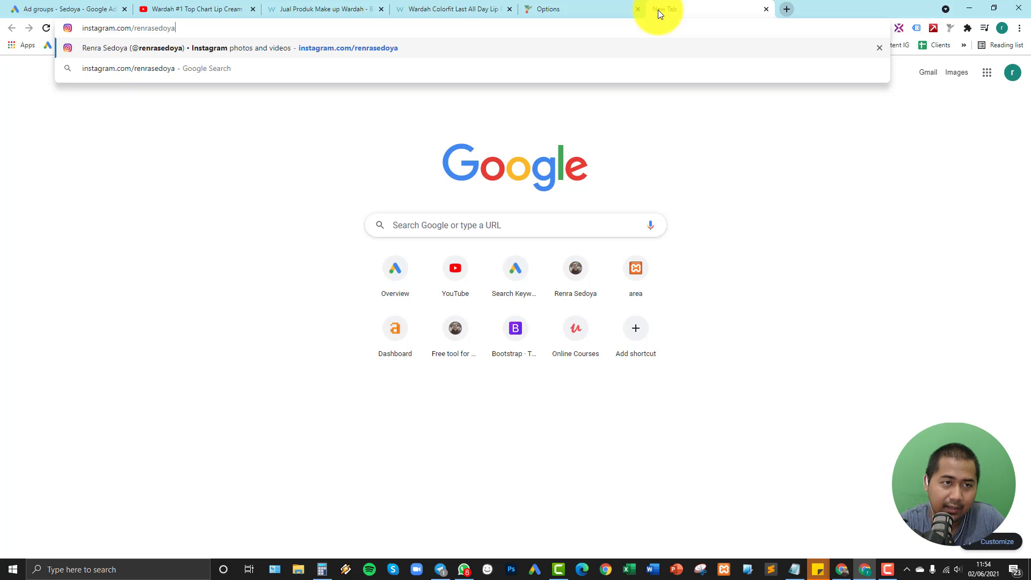
key("Return")
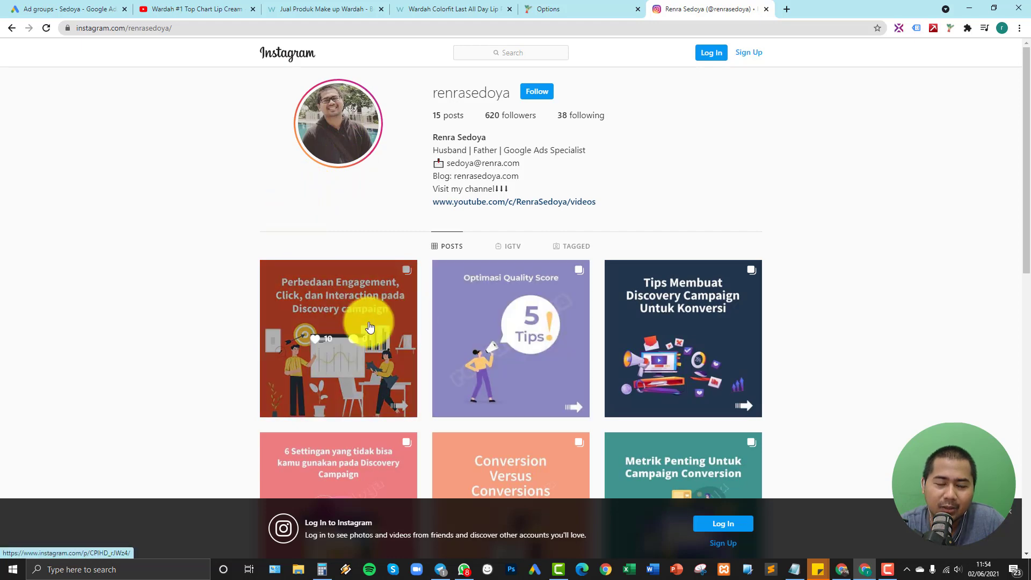
Look through the profile's posts and try to open the "Optimasi Quality Score" post.
scroll(253, 284, "down", 2)
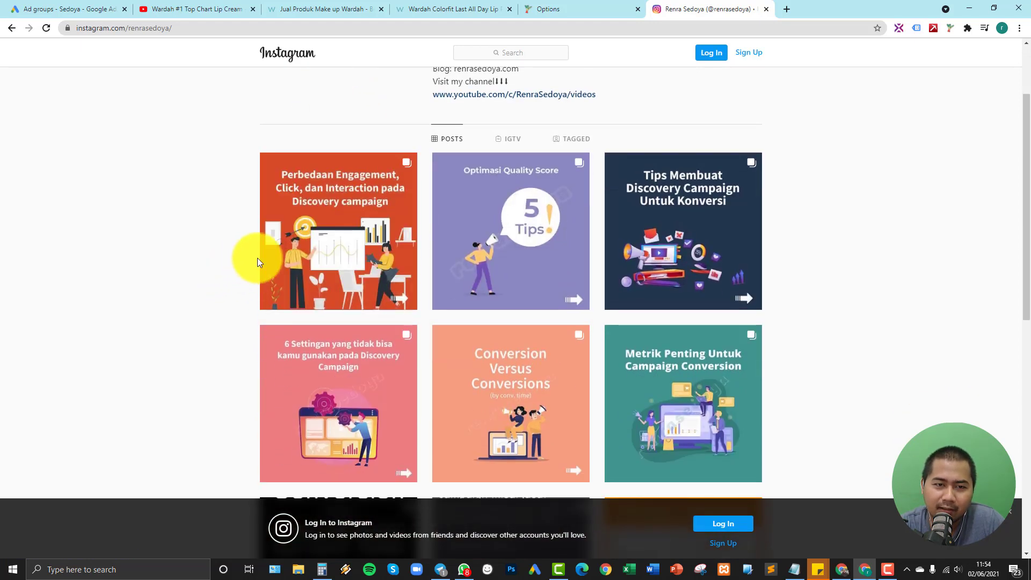
left_click(502, 212)
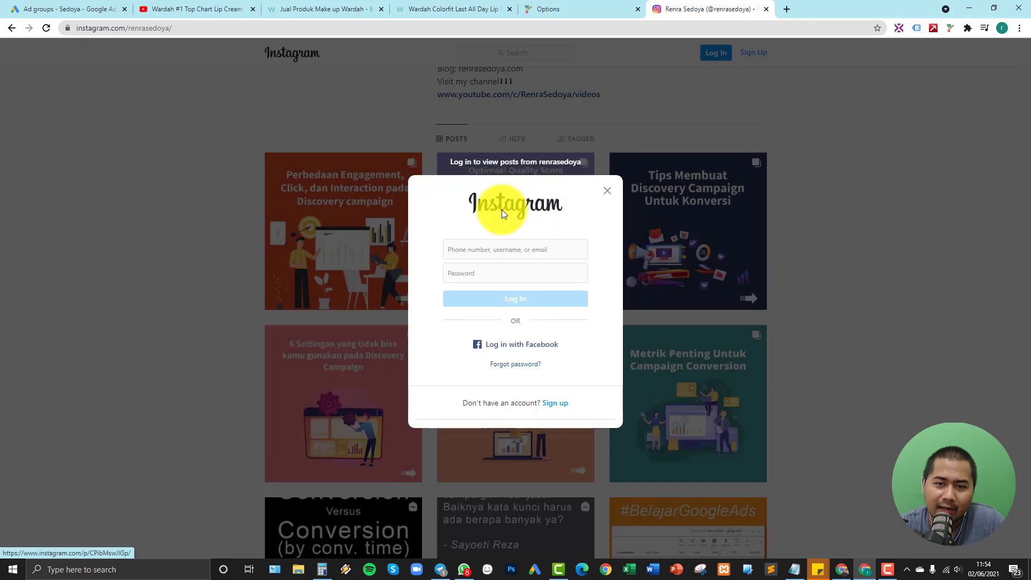
left_click(607, 191)
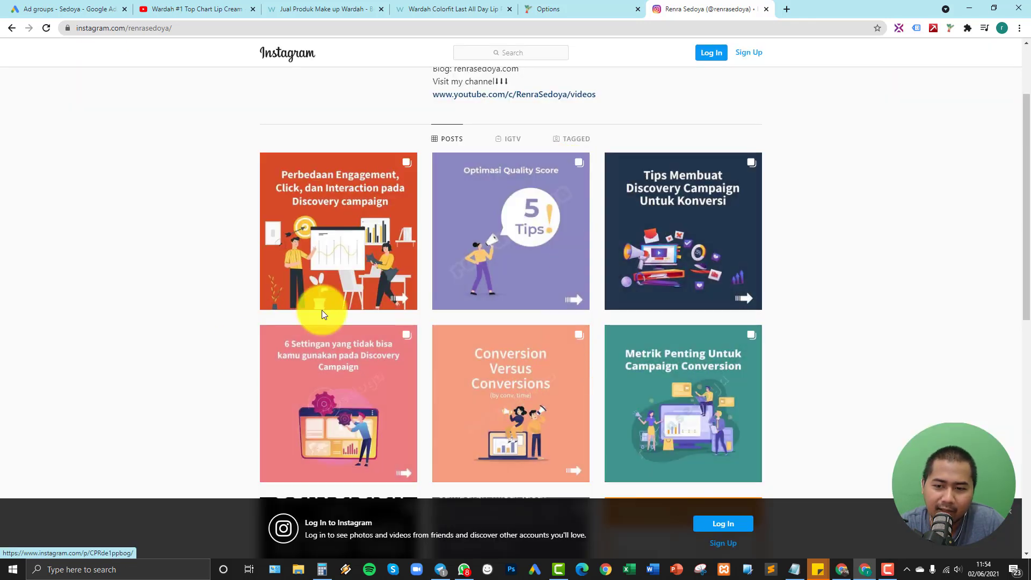
scroll(150, 255, "up", 2)
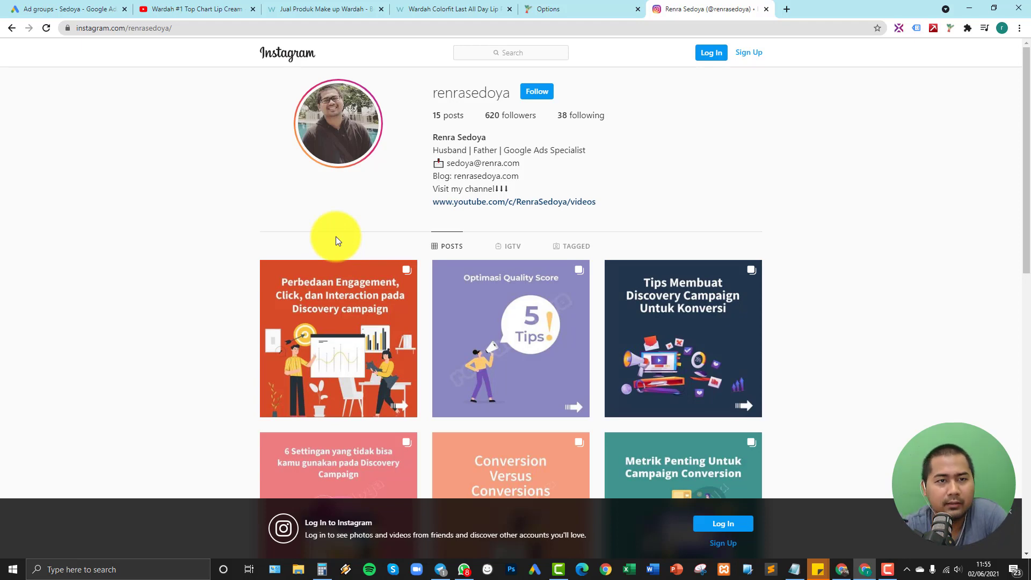
Open the Google Ads specialist's blog in another new browser tab.
left_click(787, 10)
type("rer")
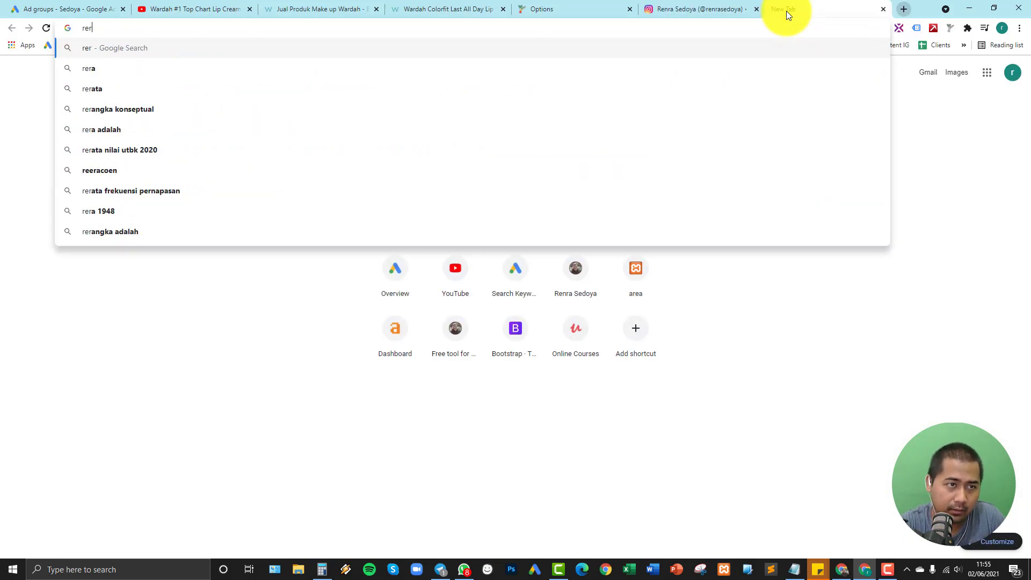
key("BackSpace")
type("nras")
key("Return")
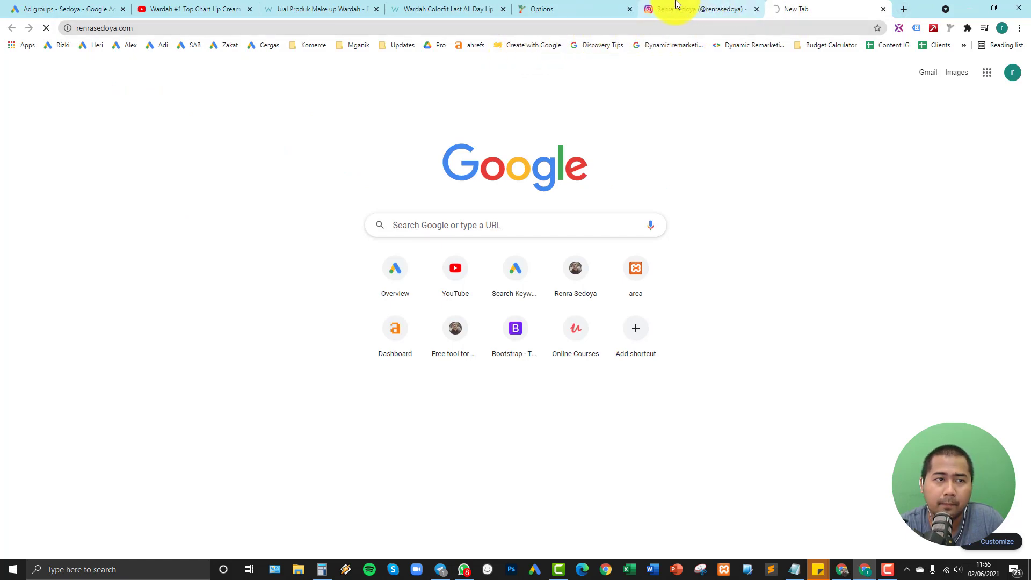
Close the Linkclump options page and return to the "Belajar Google Ads (Free)" blog page.
left_click(589, 8)
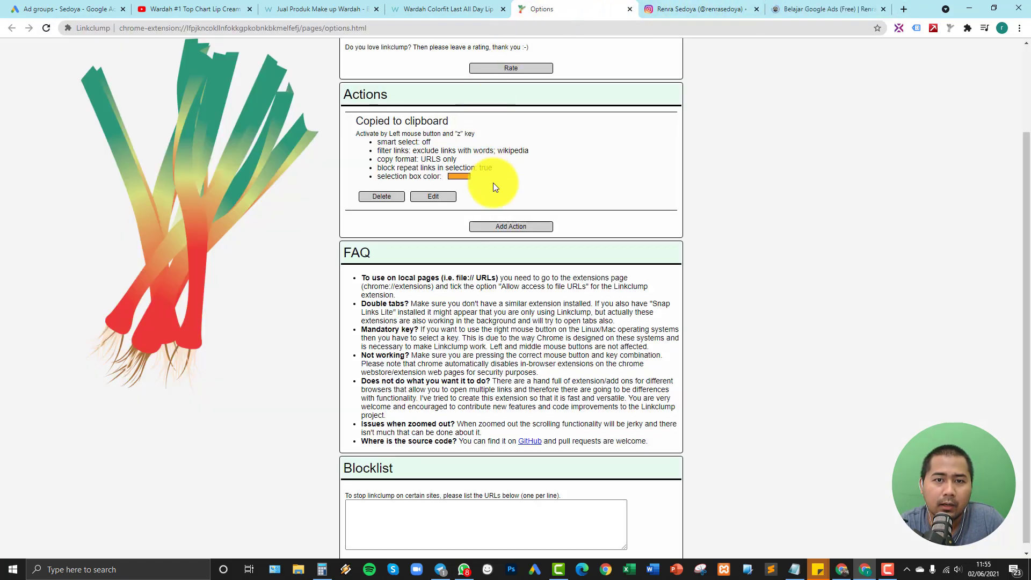
scroll(494, 182, "up", 2)
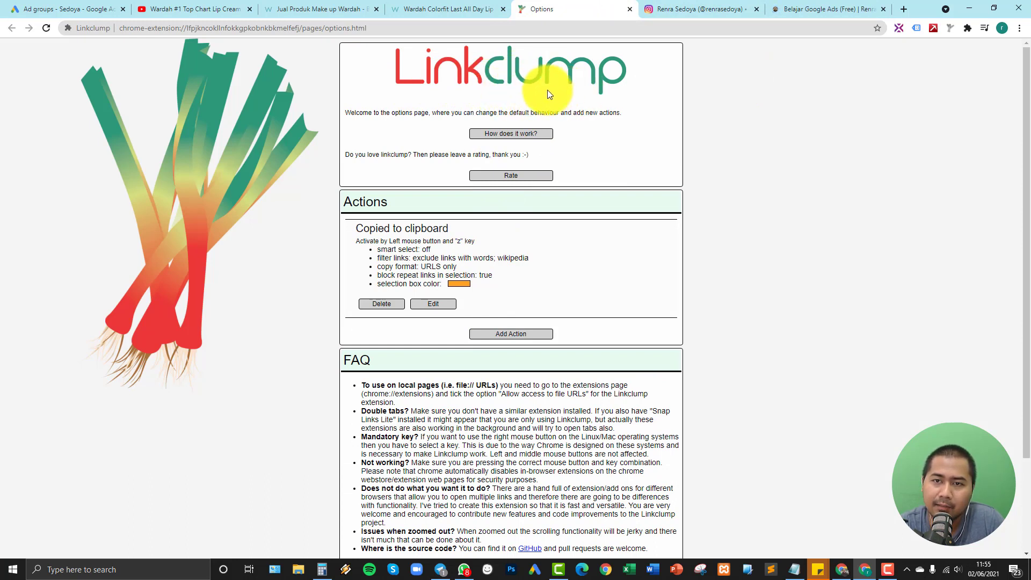
left_click(630, 9)
left_click(662, 7)
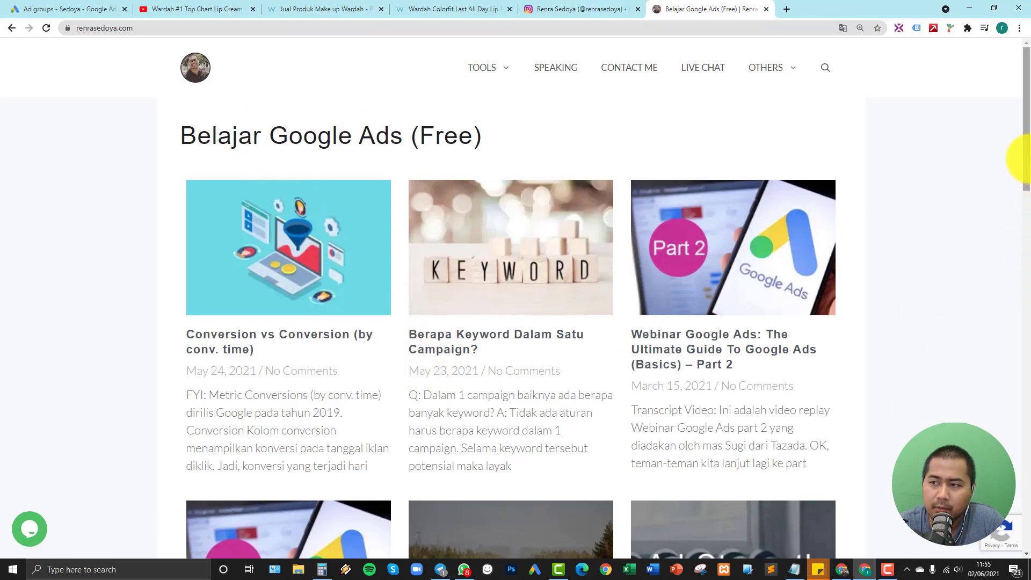
mouse_move(1022, 157)
left_mouse_down()
mouse_move(1026, 524)
mouse_move(1016, 288)
mouse_move(1029, 180)
mouse_move(1013, 143)
left_mouse_up()
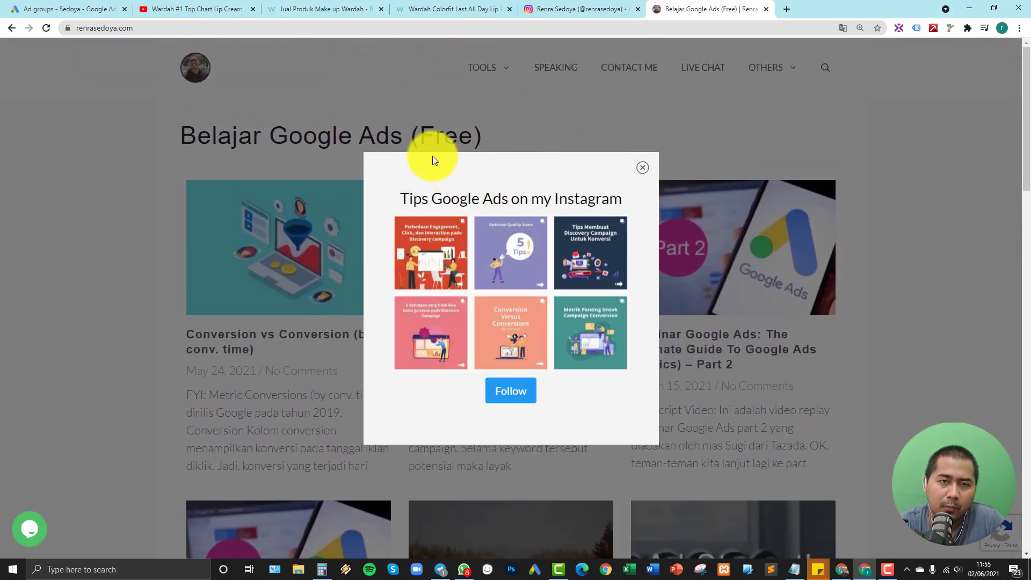